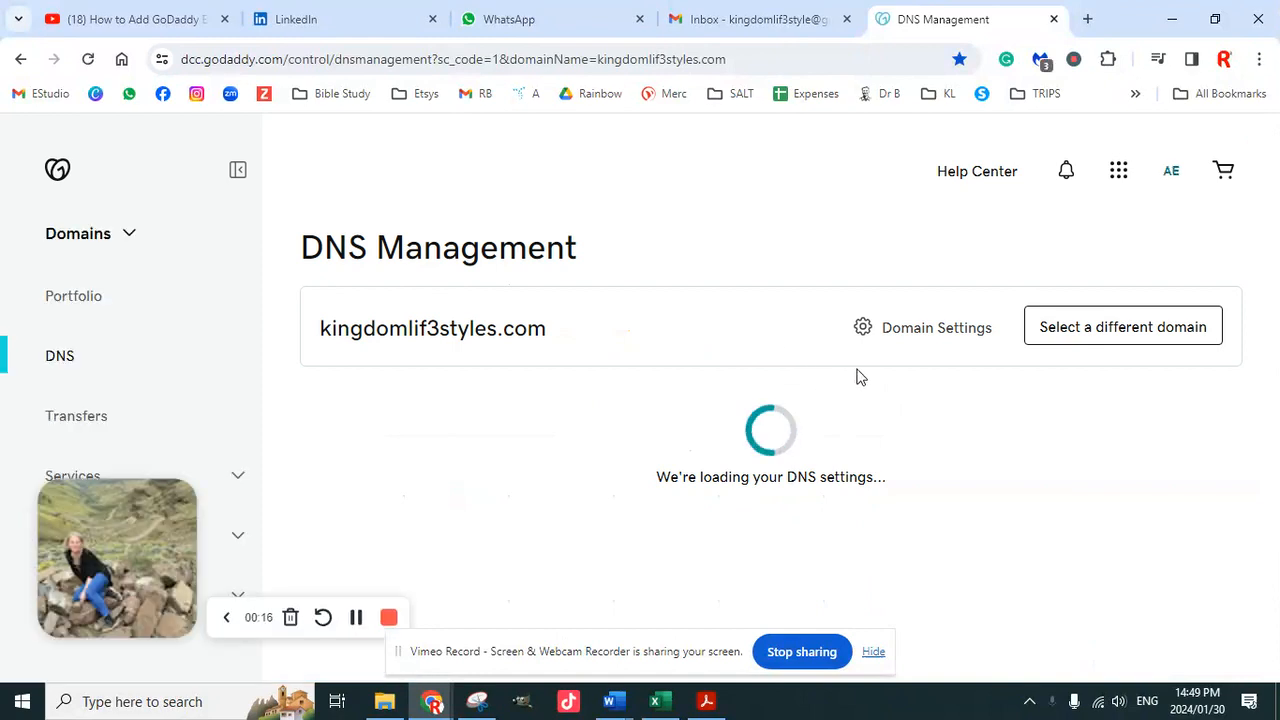
Open the custom email offer for kingdomlif3styles.com from the GoDaddy dashboard
{"action": "left_click", "coordinate": [58, 172]}
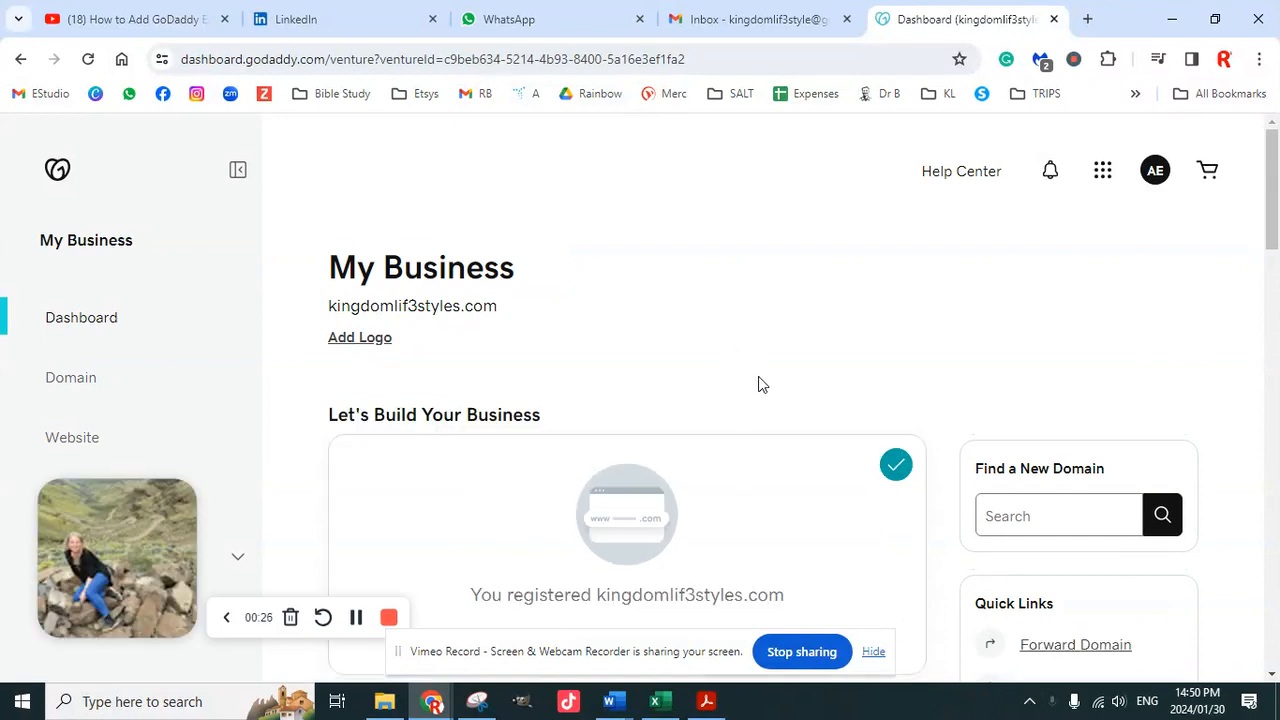
{"action": "scroll", "coordinate": [757, 383], "scroll_direction": "down", "scroll_amount": 5}
{"action": "scroll", "coordinate": [788, 415], "scroll_direction": "down", "scroll_amount": 4}
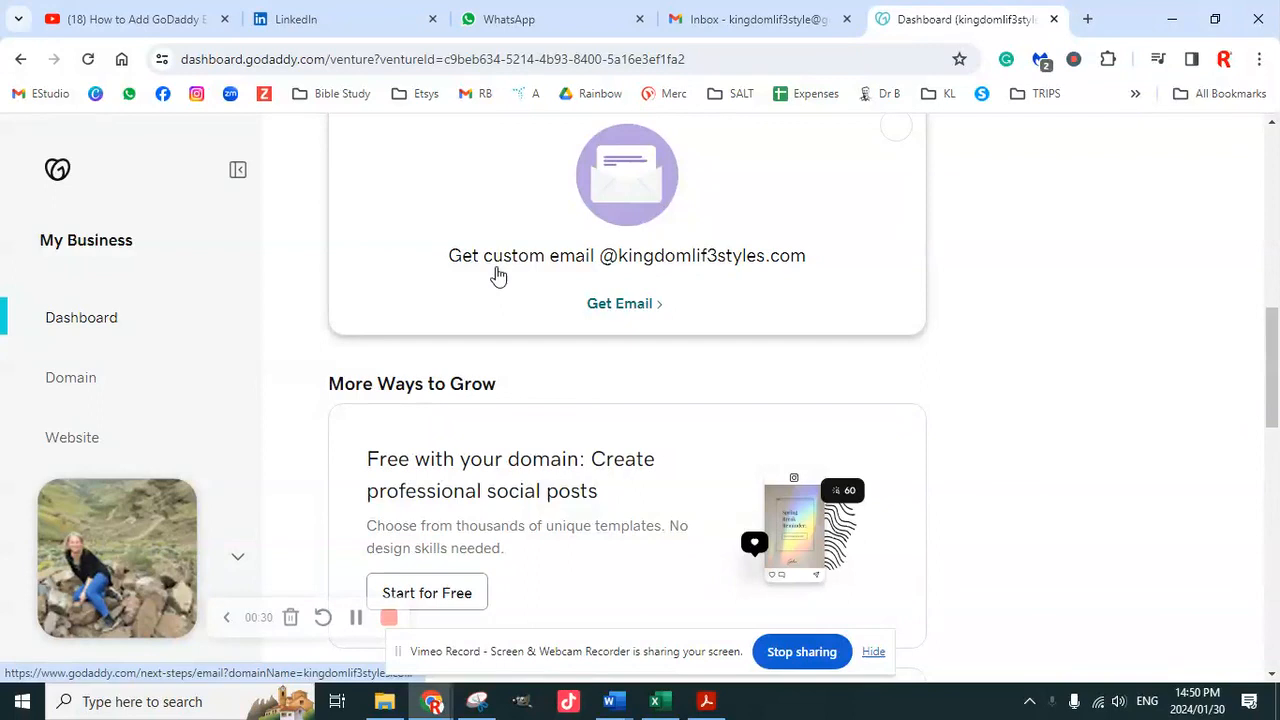
{"action": "left_click", "coordinate": [626, 309]}
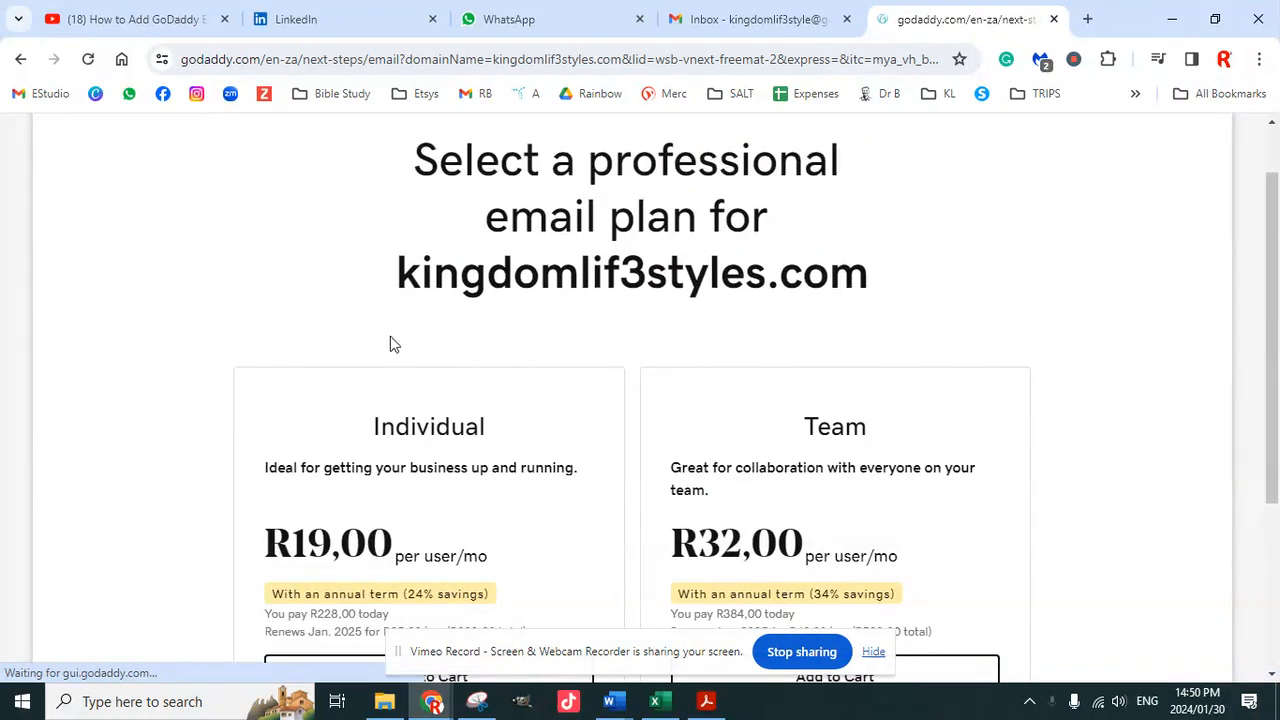
Compare the email plans and add the Individual plan to the cart
{"action": "scroll", "coordinate": [840, 435], "scroll_direction": "down", "scroll_amount": 1}
{"action": "scroll", "coordinate": [840, 435], "scroll_direction": "down", "scroll_amount": 2}
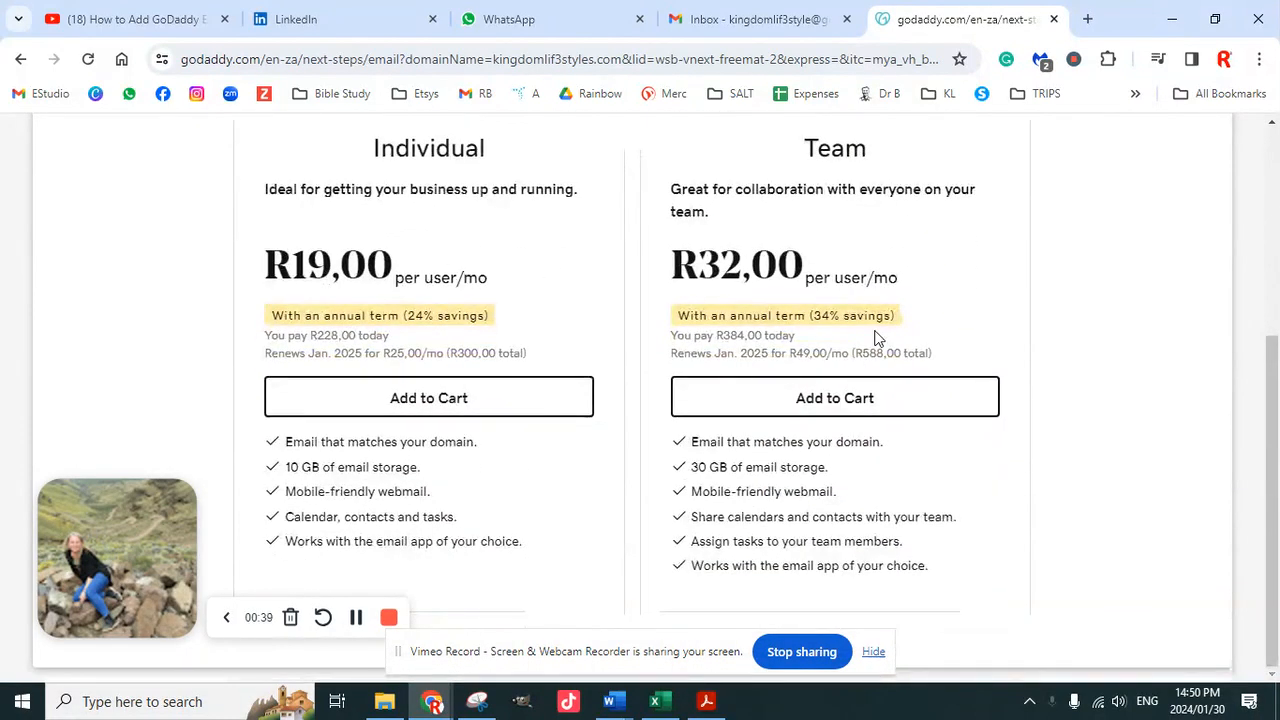
{"action": "left_click_drag", "start_coordinate": [872, 152], "coordinate": [802, 150]}
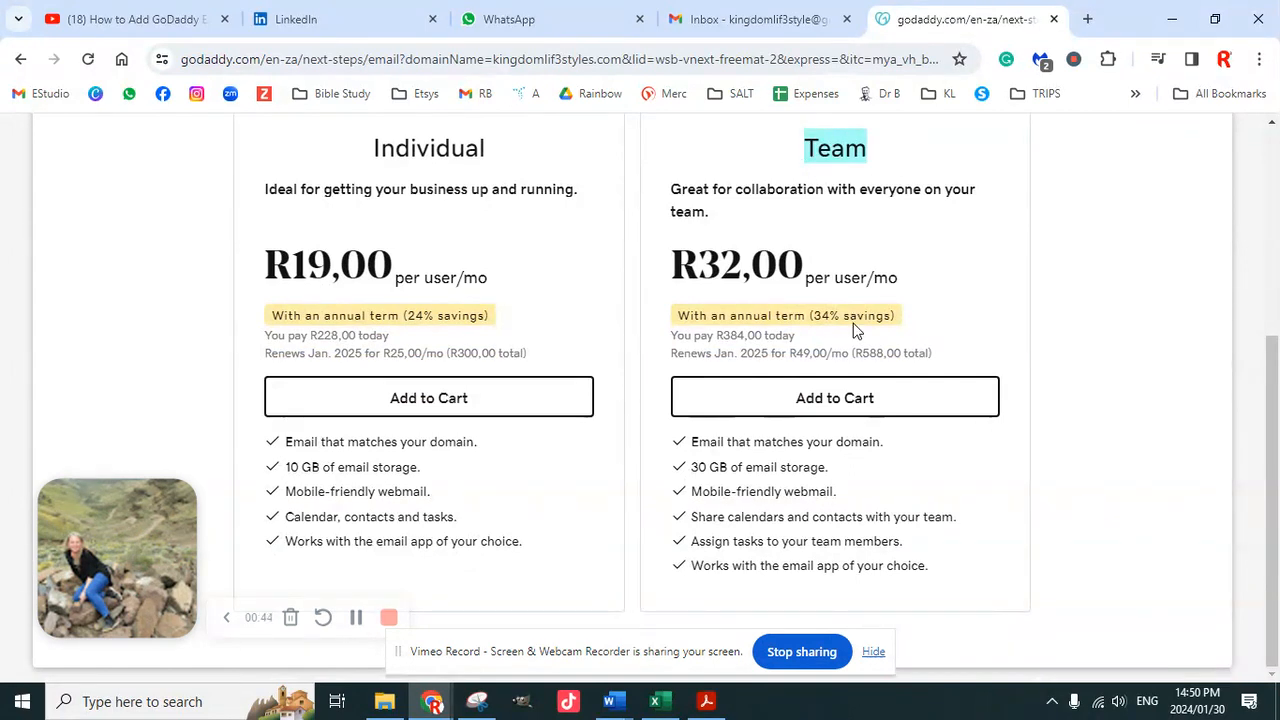
{"action": "left_click", "coordinate": [876, 653]}
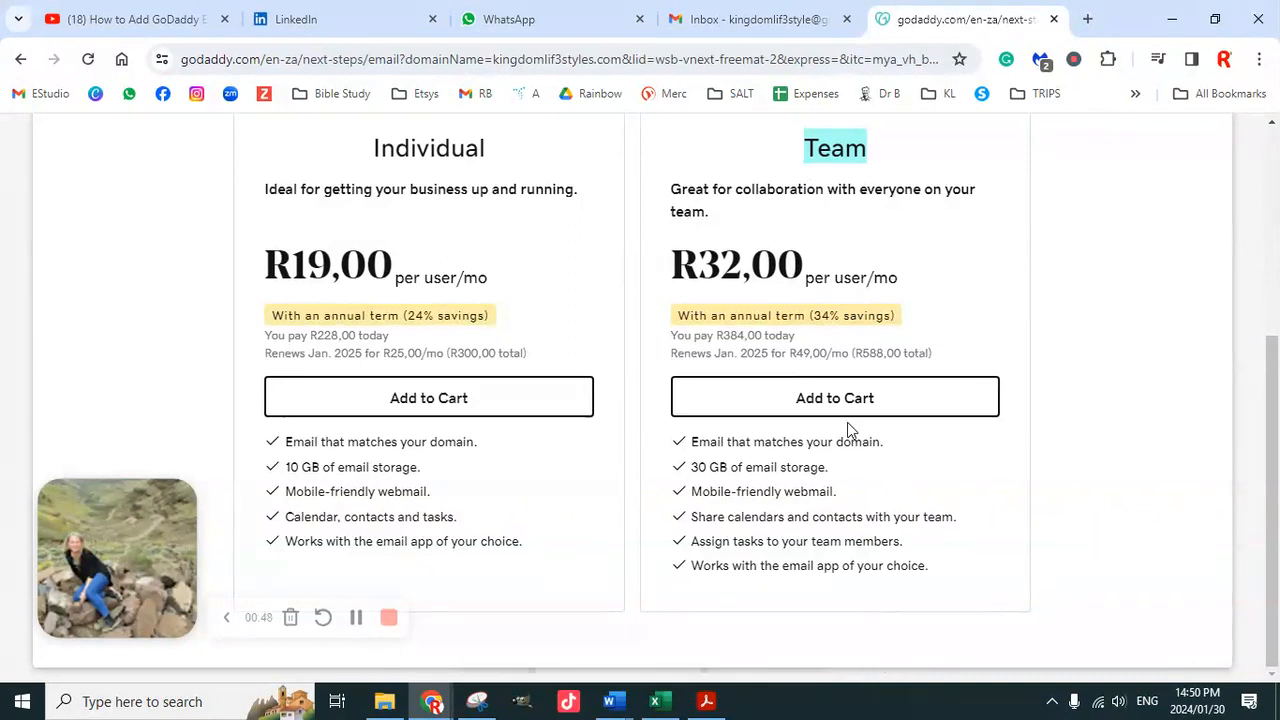
{"action": "left_click", "coordinate": [424, 400]}
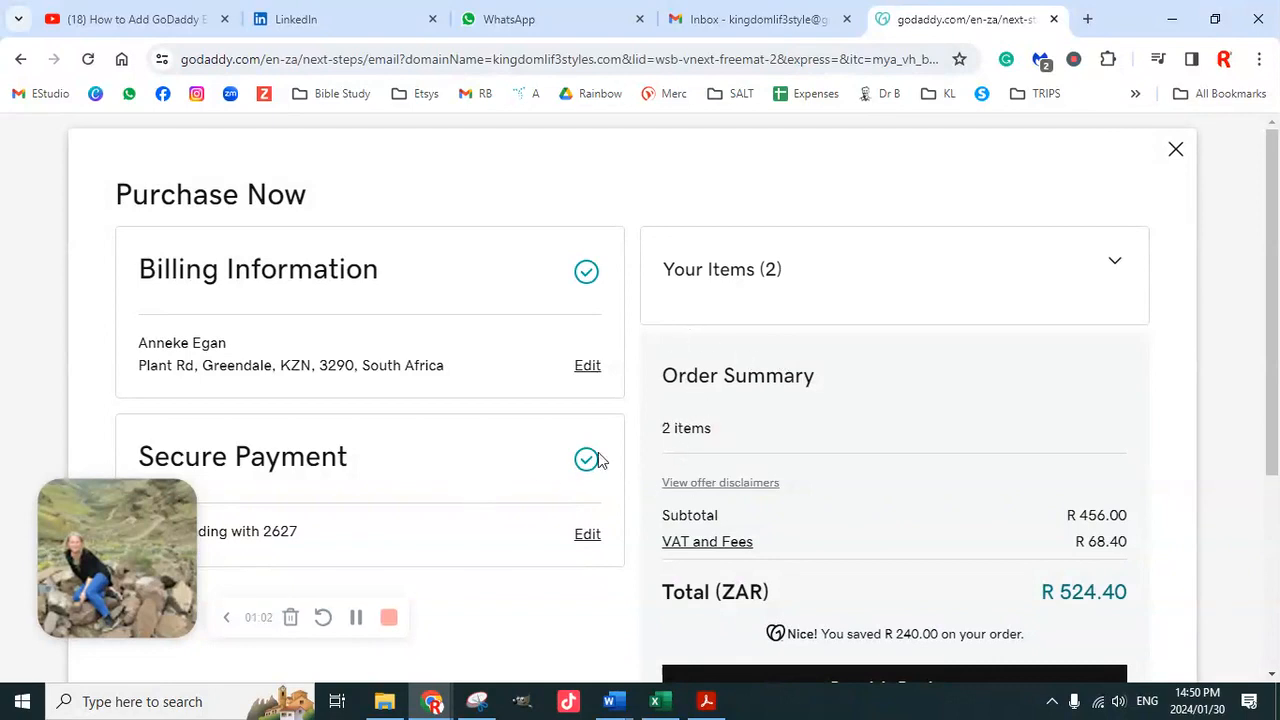
Review the R 524.40 order summary and complete the purchase
{"action": "scroll", "coordinate": [677, 445], "scroll_direction": "down", "scroll_amount": 2}
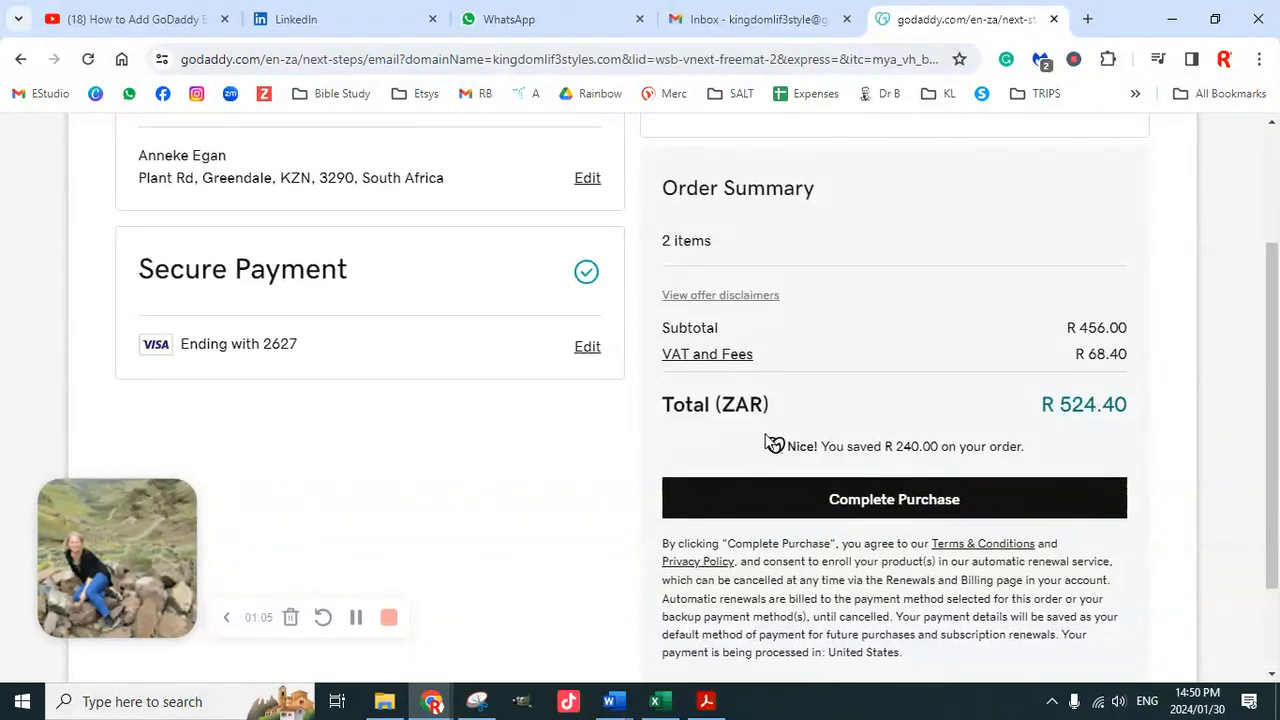
{"action": "scroll", "coordinate": [740, 447], "scroll_direction": "up", "scroll_amount": 2}
{"action": "scroll", "coordinate": [640, 443], "scroll_direction": "down", "scroll_amount": 3}
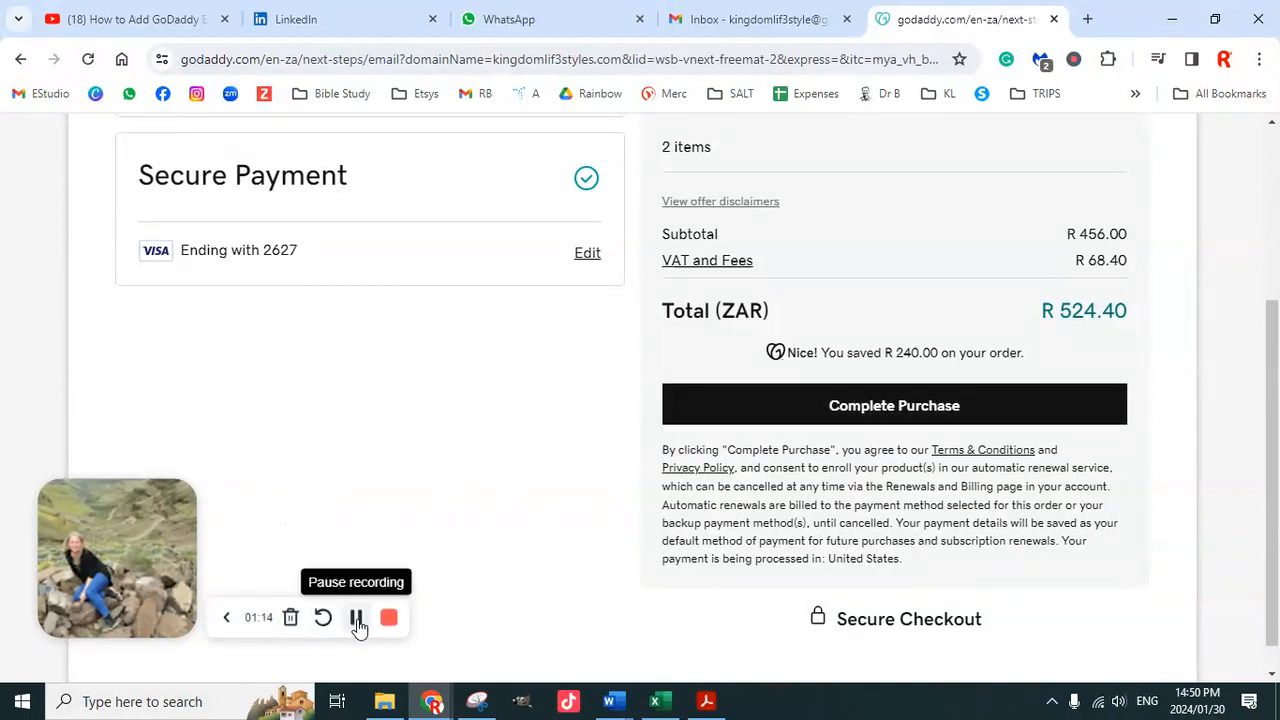
{"action": "left_click", "coordinate": [357, 618]}
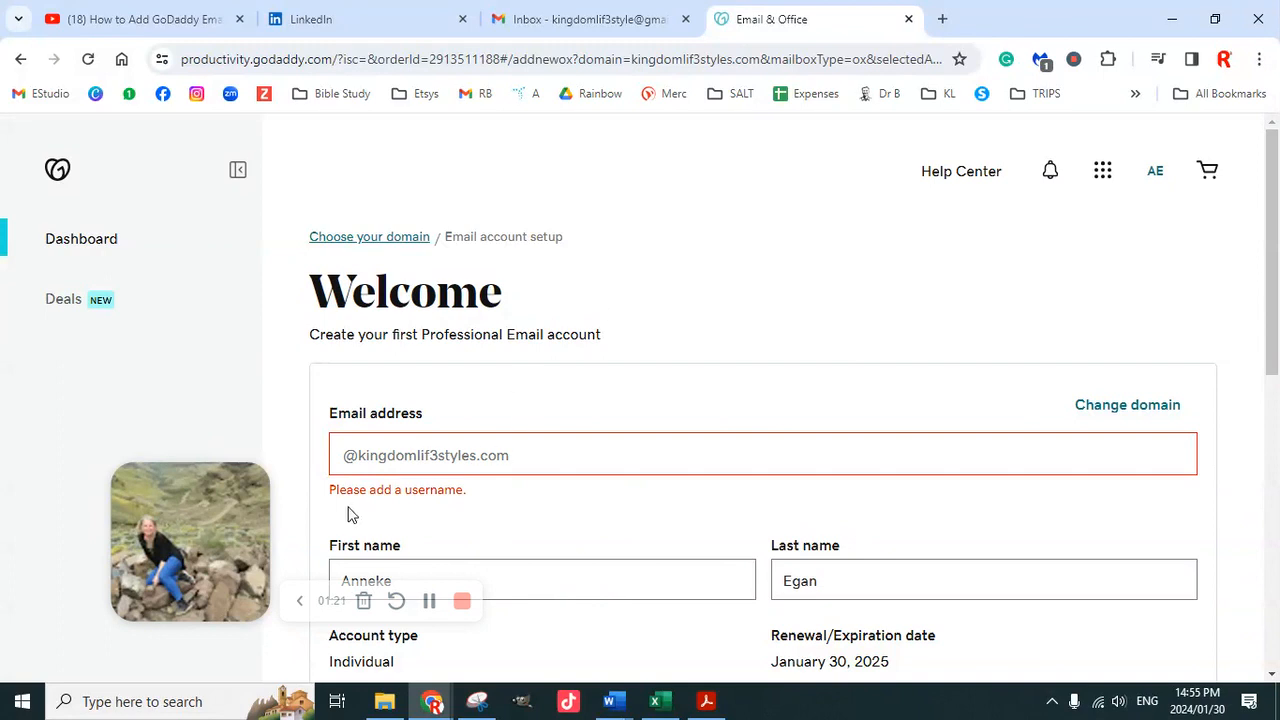
Enter the user's first name as the mailbox username on kingdomlif3styles.com
{"action": "left_click_drag", "start_coordinate": [222, 497], "coordinate": [142, 137]}
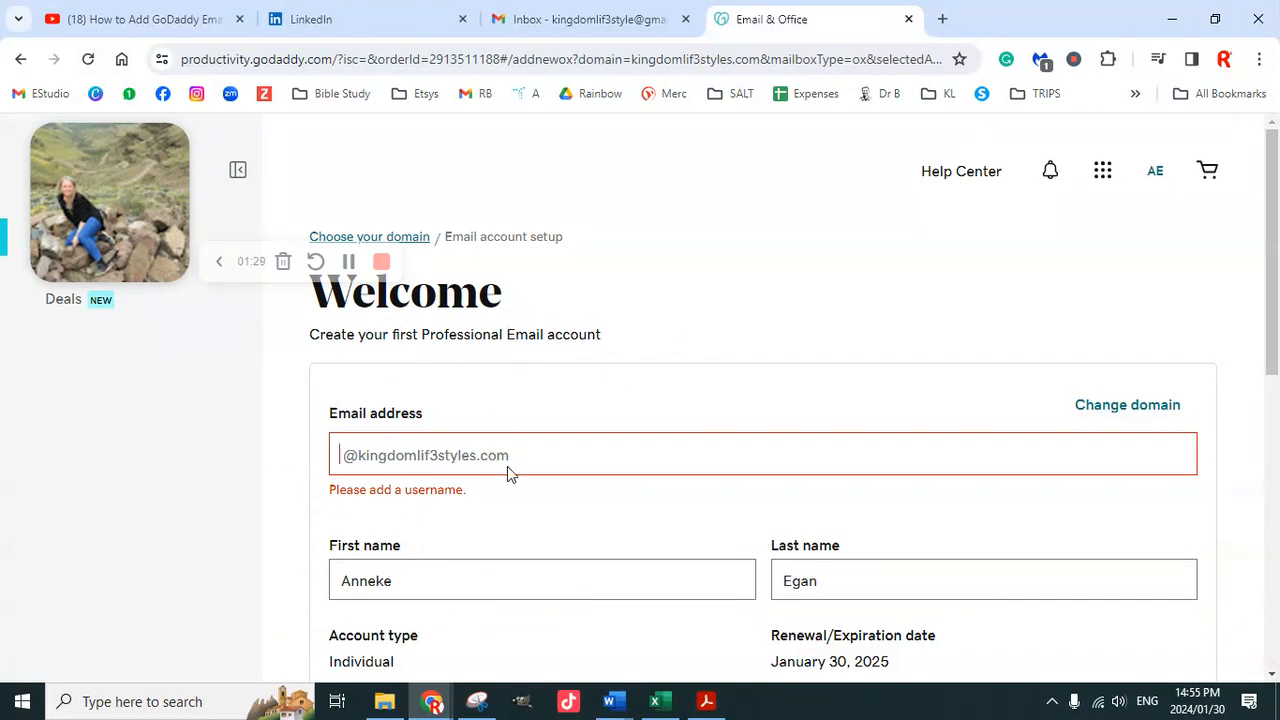
{"action": "type", "text": "Anneke"}
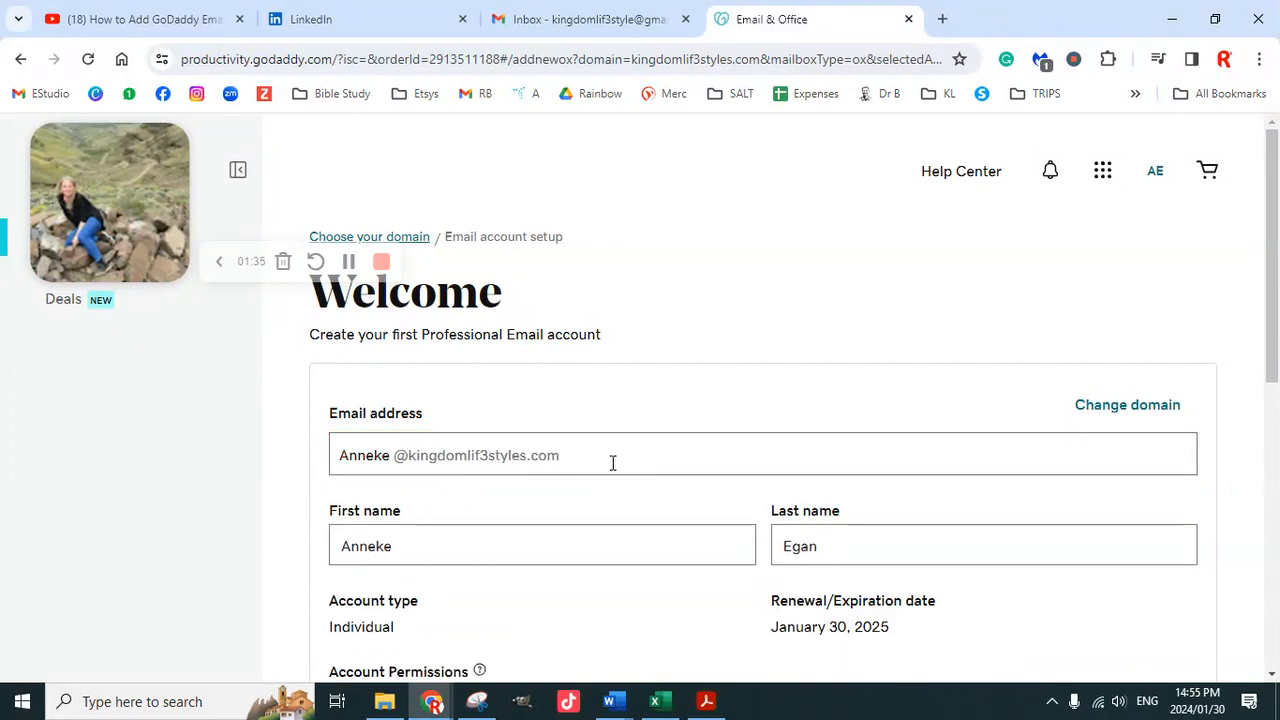
{"action": "scroll", "coordinate": [776, 474], "scroll_direction": "down", "scroll_amount": 2}
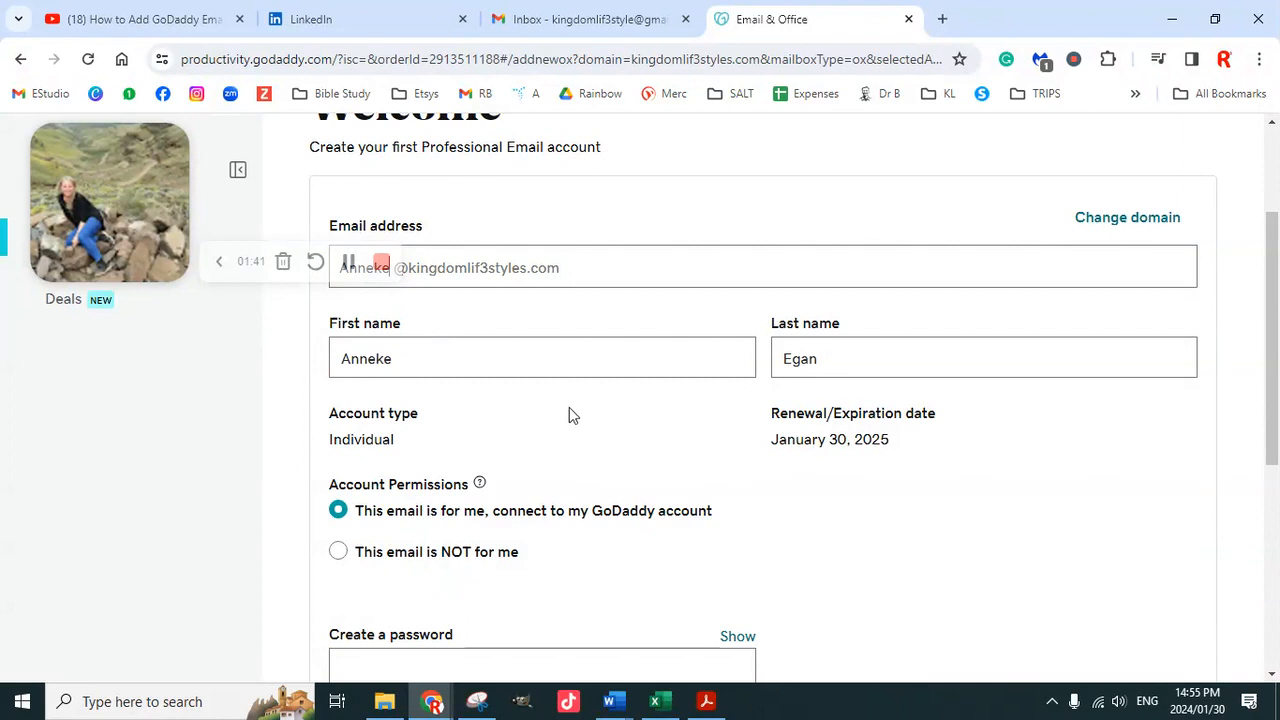
{"action": "scroll", "coordinate": [567, 421], "scroll_direction": "down", "scroll_amount": 2}
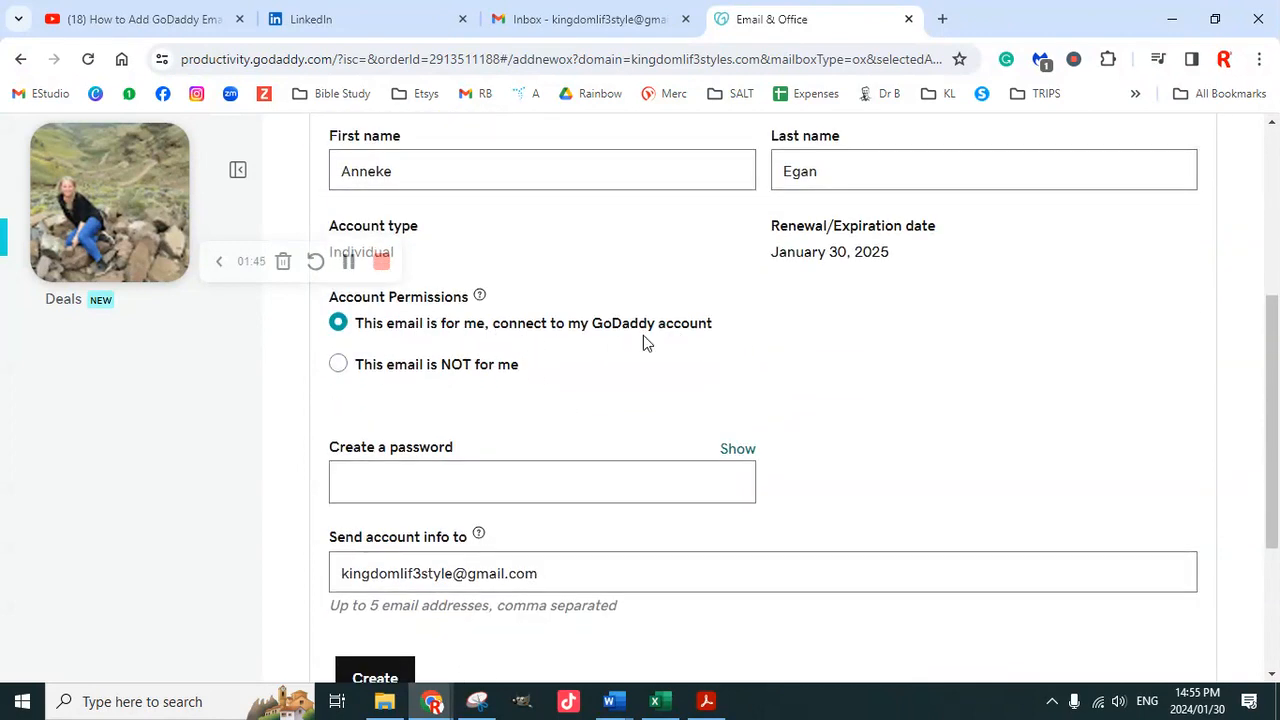
{"action": "scroll", "coordinate": [528, 437], "scroll_direction": "down", "scroll_amount": 1}
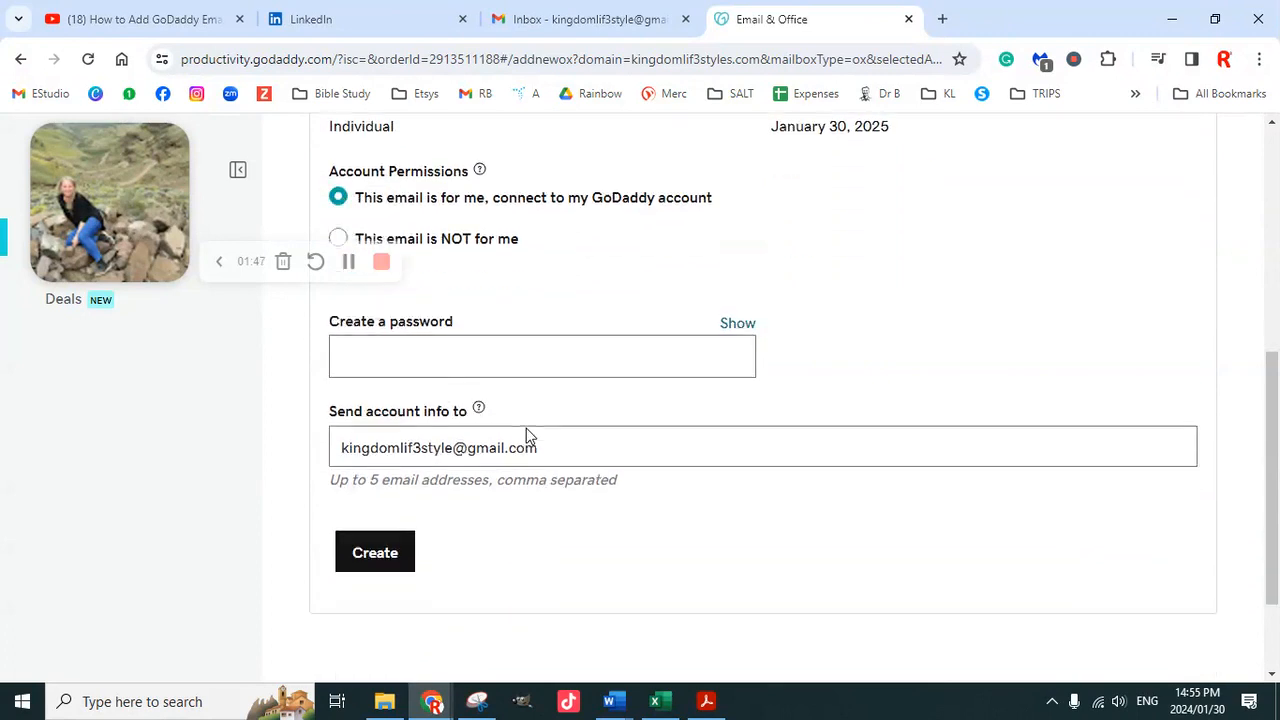
{"action": "scroll", "coordinate": [528, 437], "scroll_direction": "down", "scroll_amount": 1}
{"action": "scroll", "coordinate": [490, 302], "scroll_direction": "up", "scroll_amount": 1}
Enter a strong password for the new mailbox
{"action": "left_click", "coordinate": [463, 380]}
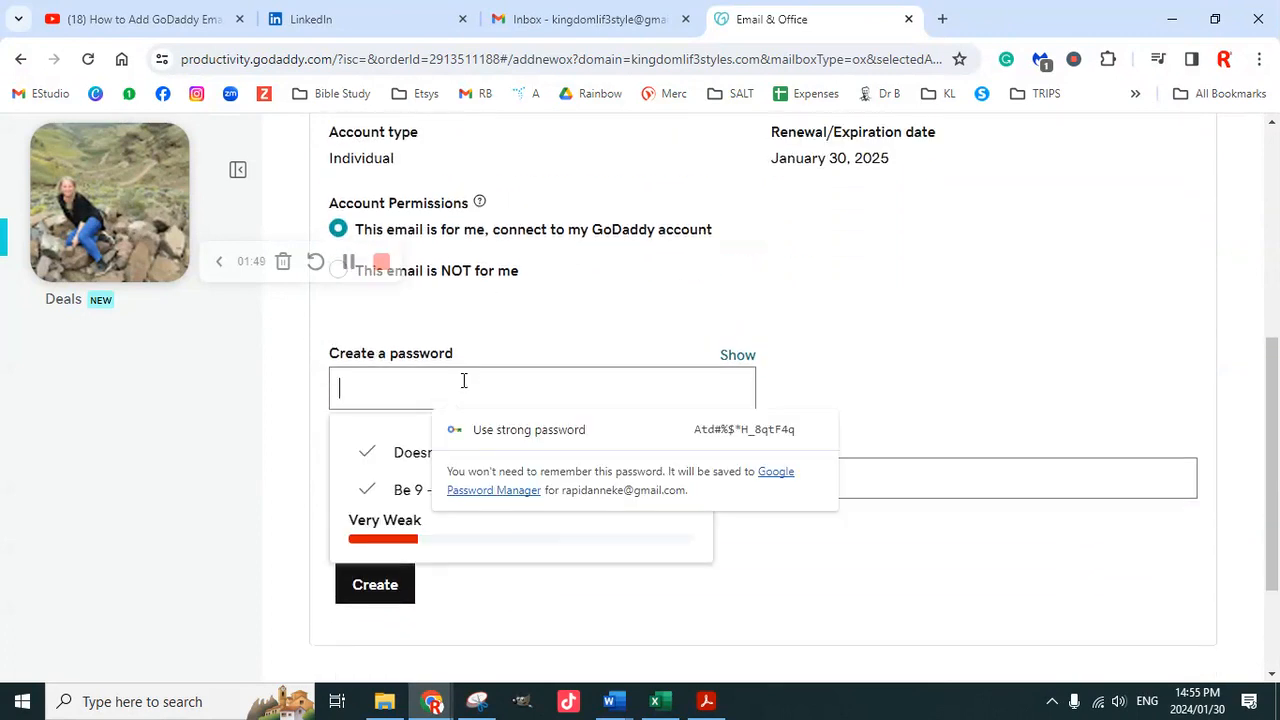
{"action": "type", "text": "••"}
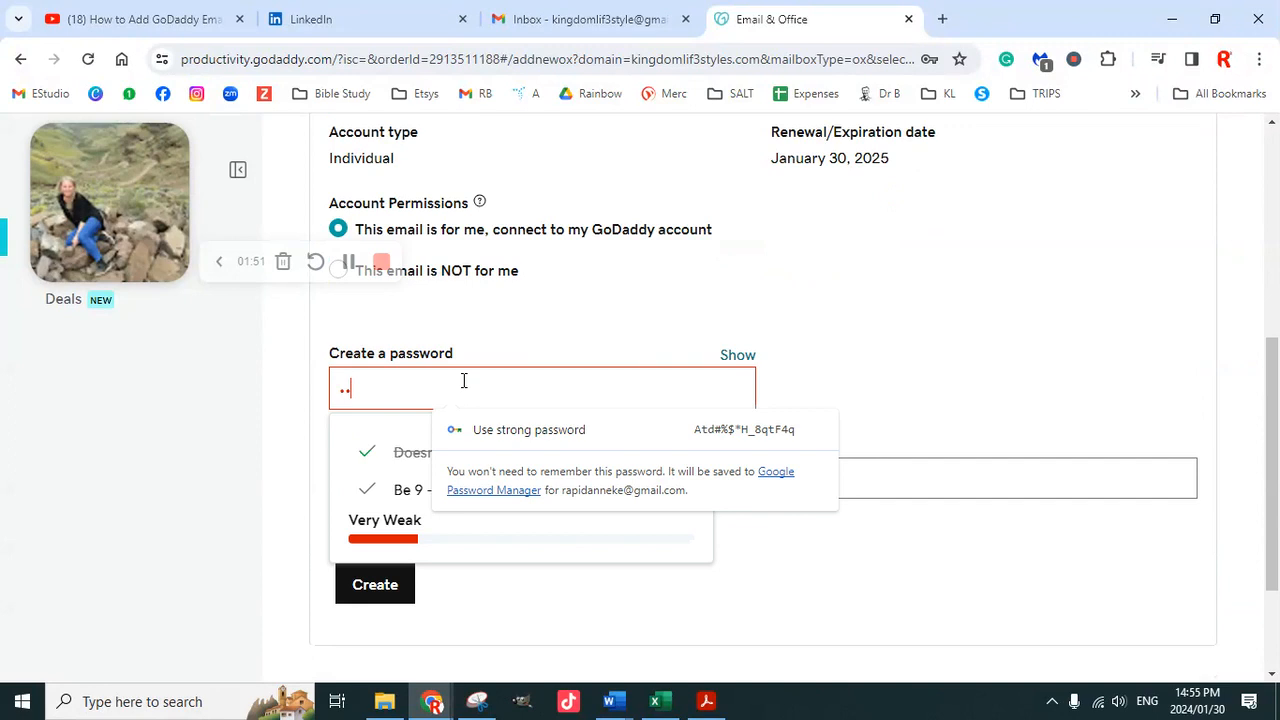
{"action": "type", "text": "••••••••••"}
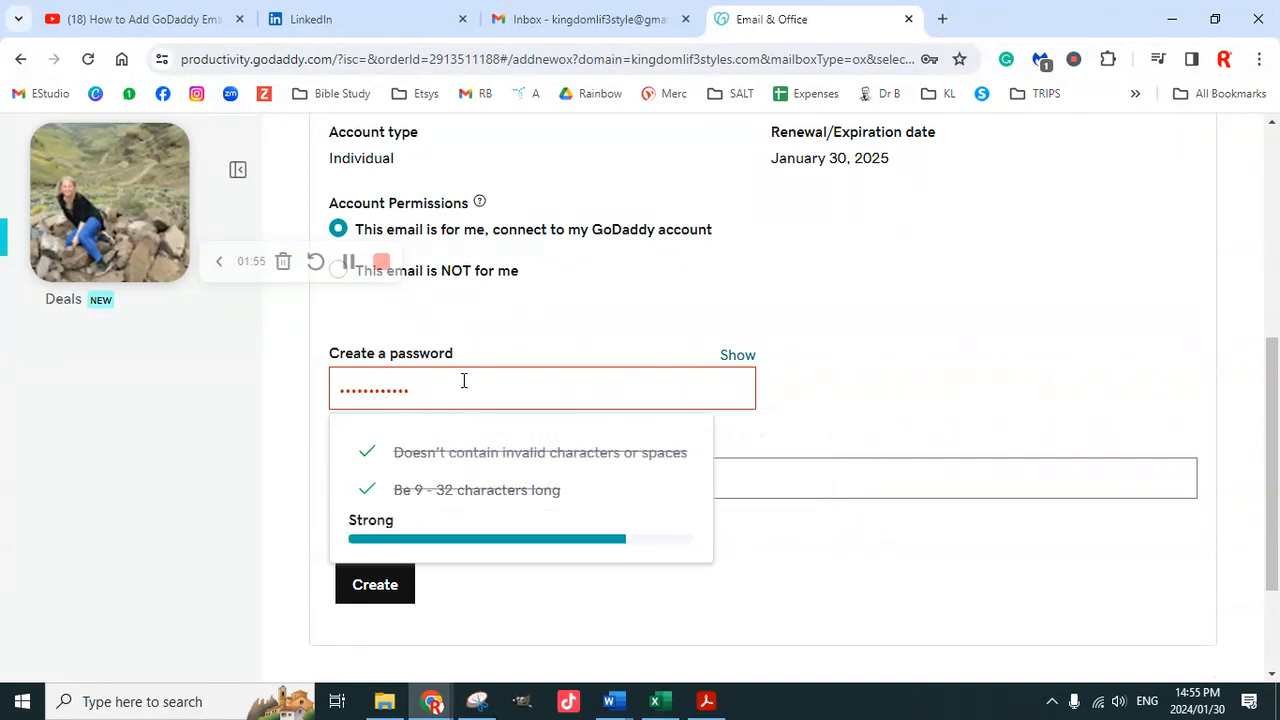
{"action": "key", "text": "BackSpace"}
{"action": "key", "text": "BackSpace"}
{"action": "key", "text": "BackSpace"}
{"action": "key", "text": "BackSpace"}
{"action": "key", "text": "BackSpace"}
{"action": "key", "text": "BackSpace"}
{"action": "key", "text": "BackSpace"}
{"action": "key", "text": "BackSpace"}
{"action": "key", "text": "BackSpace"}
{"action": "key", "text": "BackSpace"}
{"action": "key", "text": "BackSpace"}
{"action": "type", "text": "••"}
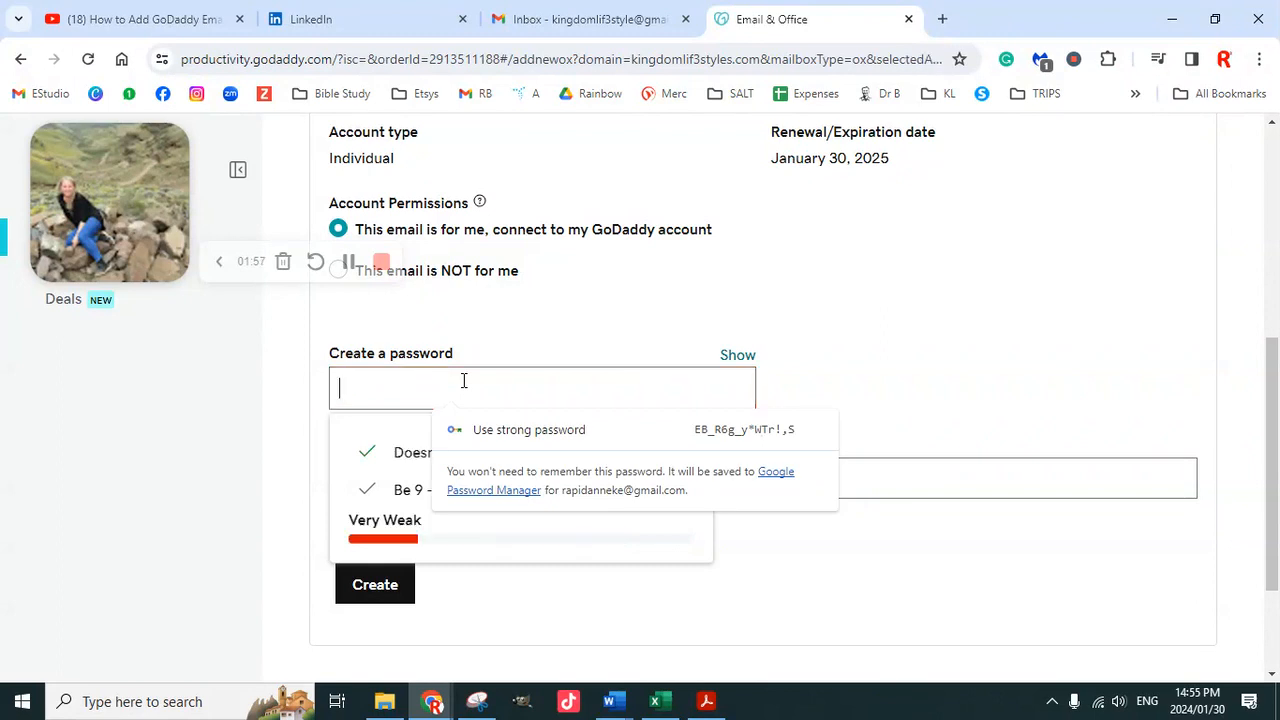
{"action": "type", "text": "•••"}
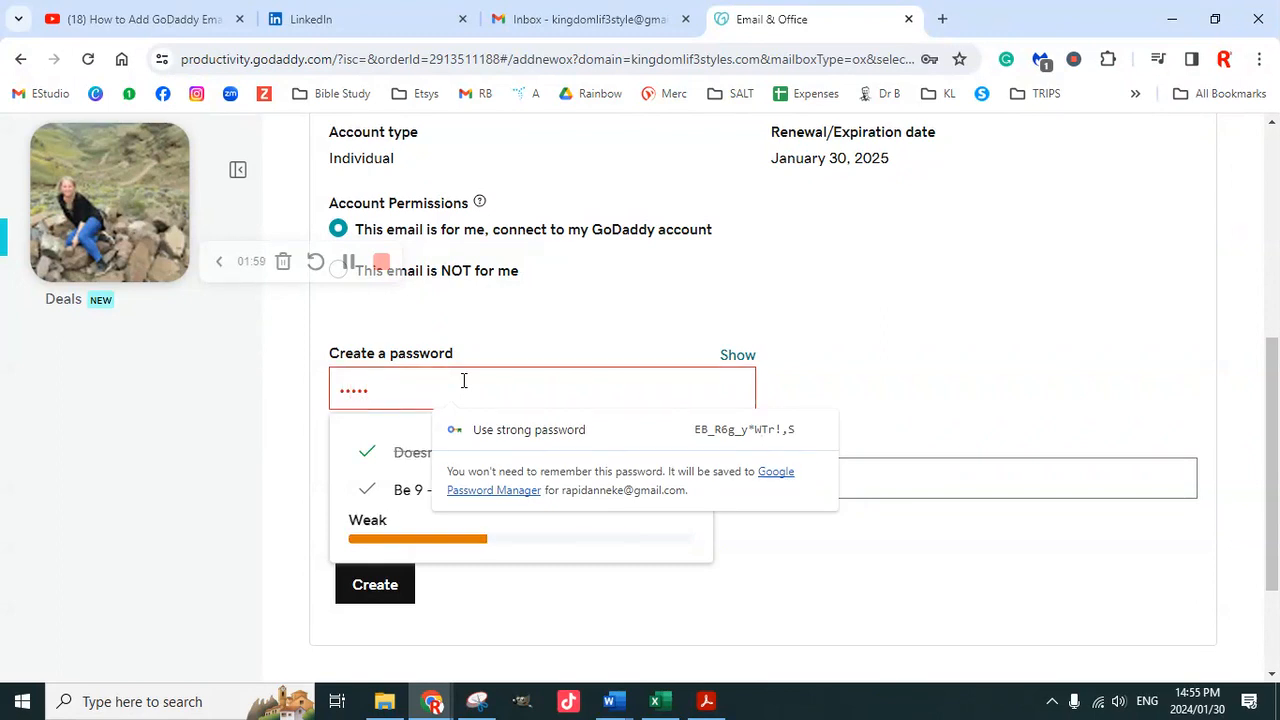
{"action": "key", "text": "BackSpace"}
{"action": "key", "text": "BackSpace"}
{"action": "key", "text": "BackSpace"}
{"action": "key", "text": "BackSpace"}
{"action": "type", "text": "•••••••••••"}
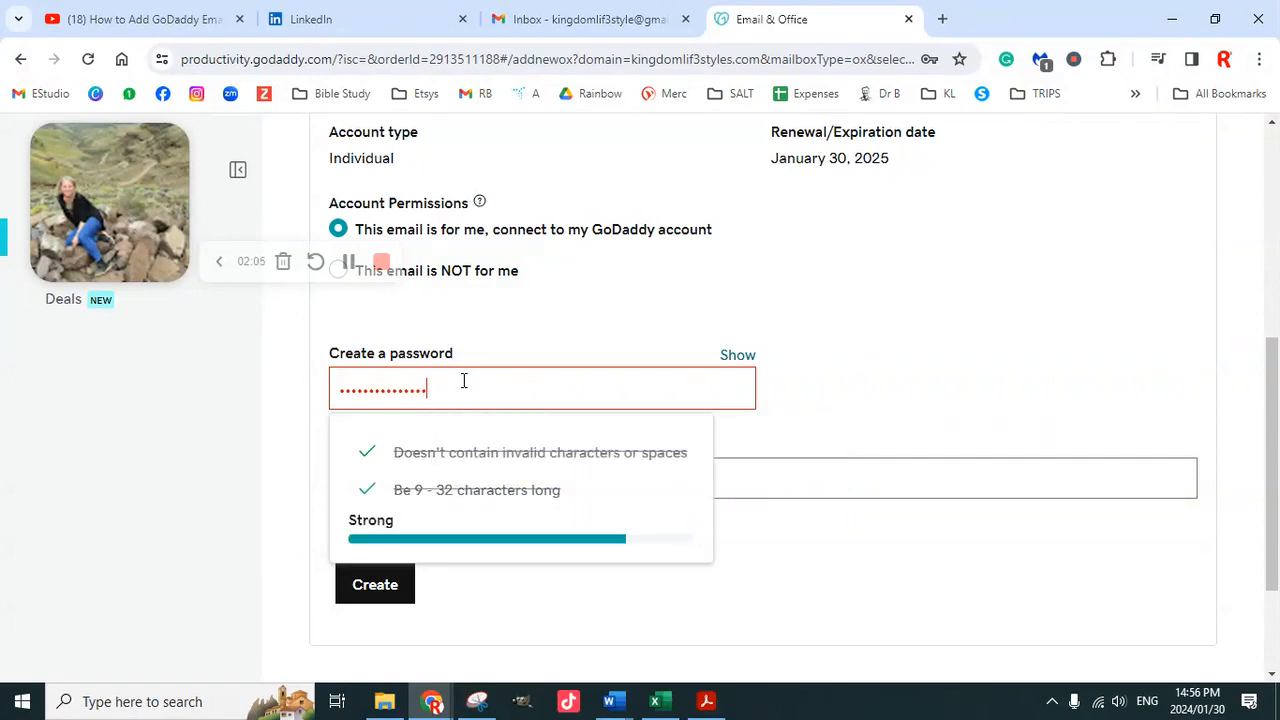
{"action": "left_click", "coordinate": [790, 404]}
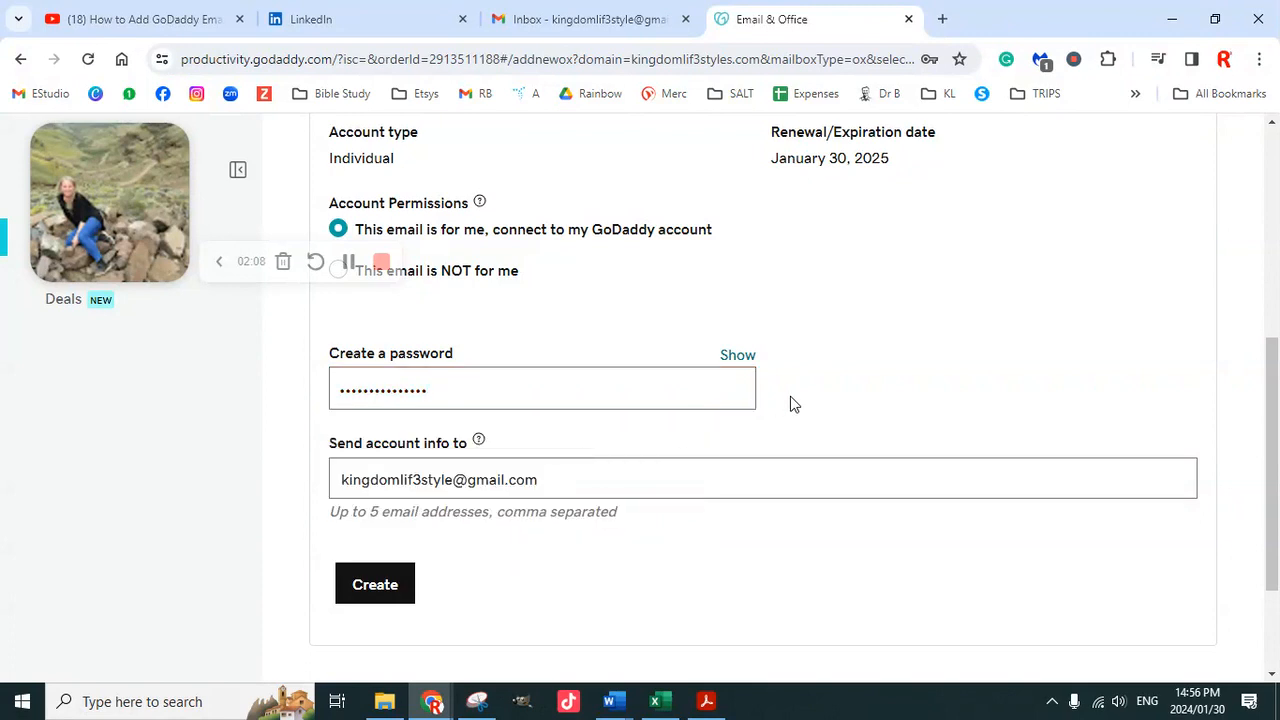
Create the mailbox and save its password in Chrome
{"action": "left_click", "coordinate": [372, 584]}
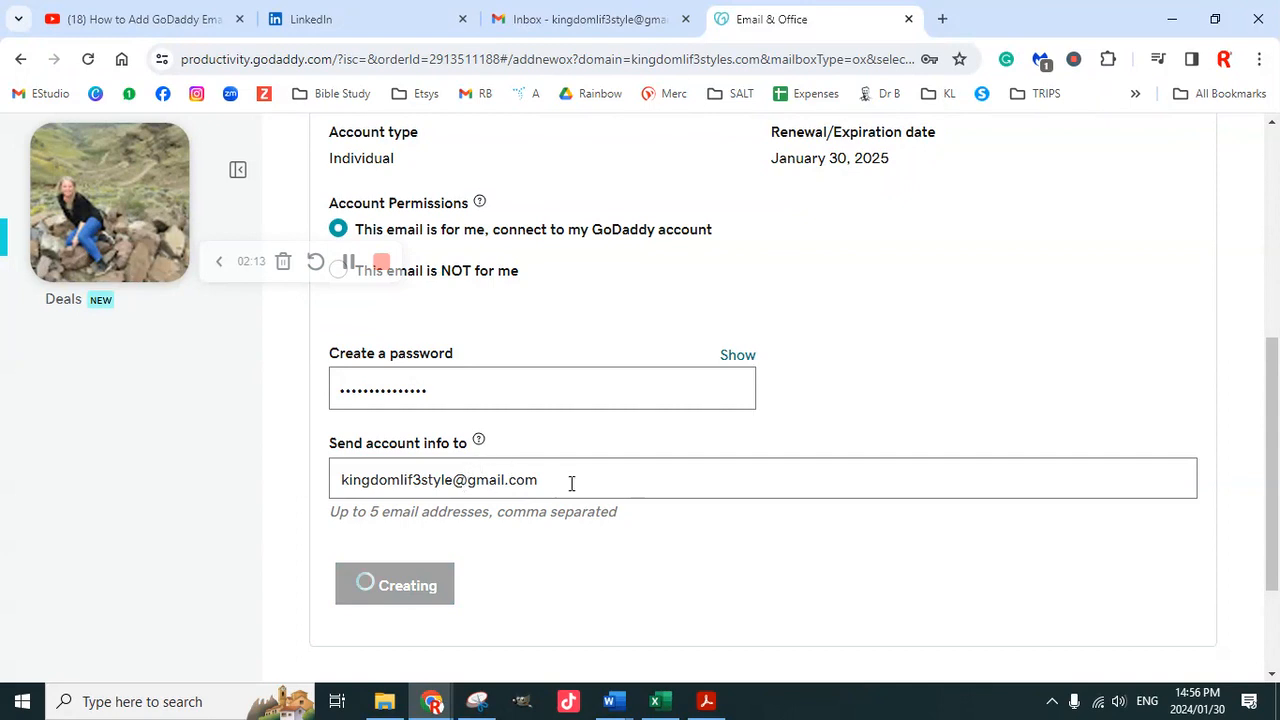
{"action": "scroll", "coordinate": [573, 482], "scroll_direction": "down", "scroll_amount": 1}
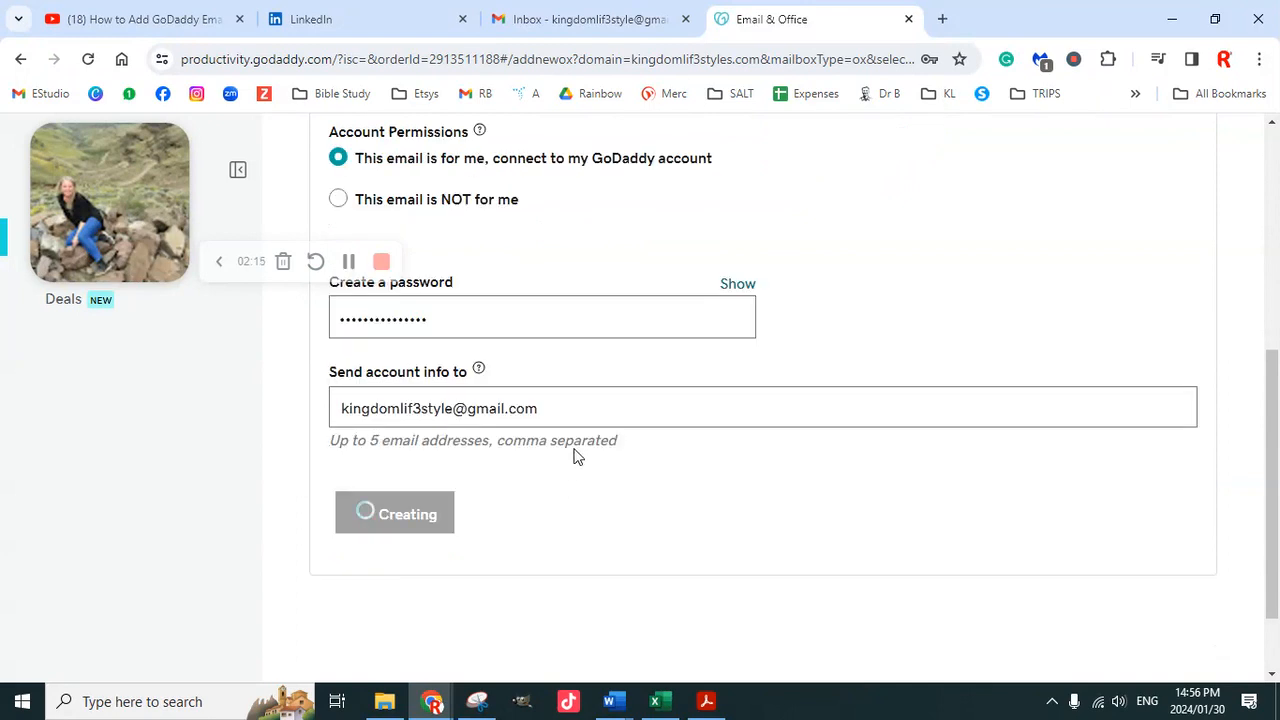
{"action": "scroll", "coordinate": [577, 430], "scroll_direction": "down", "scroll_amount": 1}
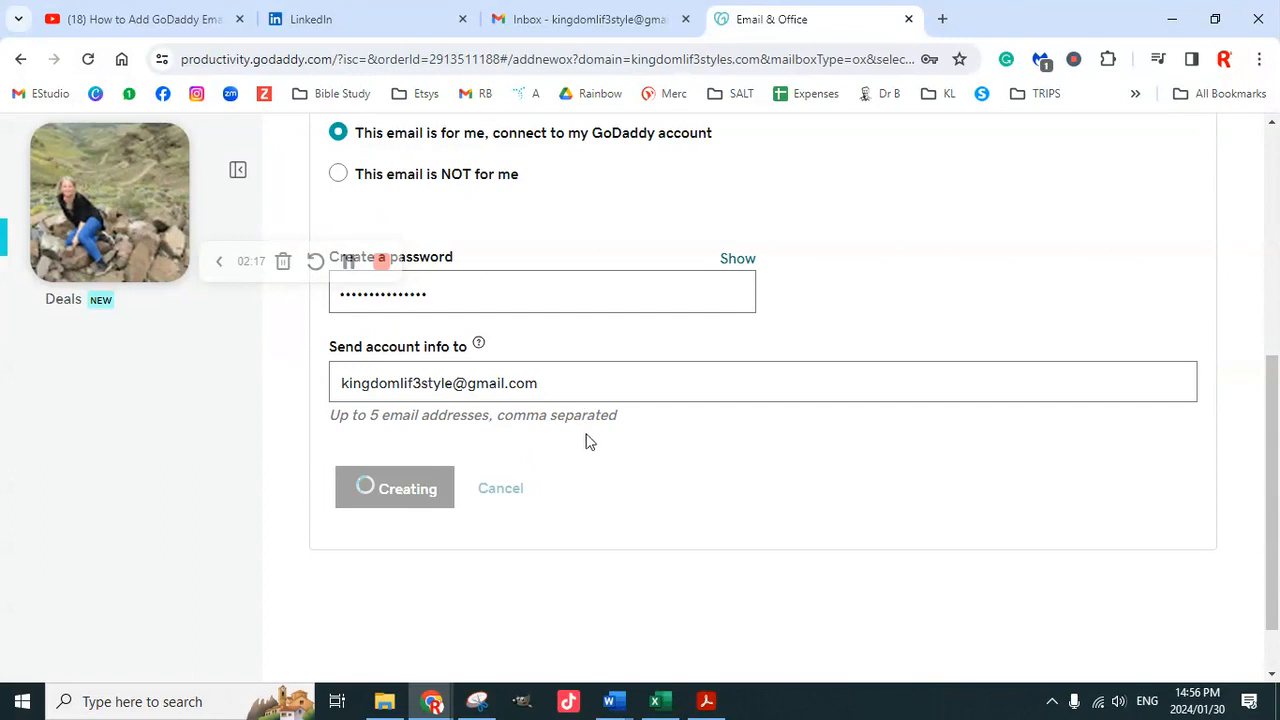
{"action": "left_click", "coordinate": [858, 345]}
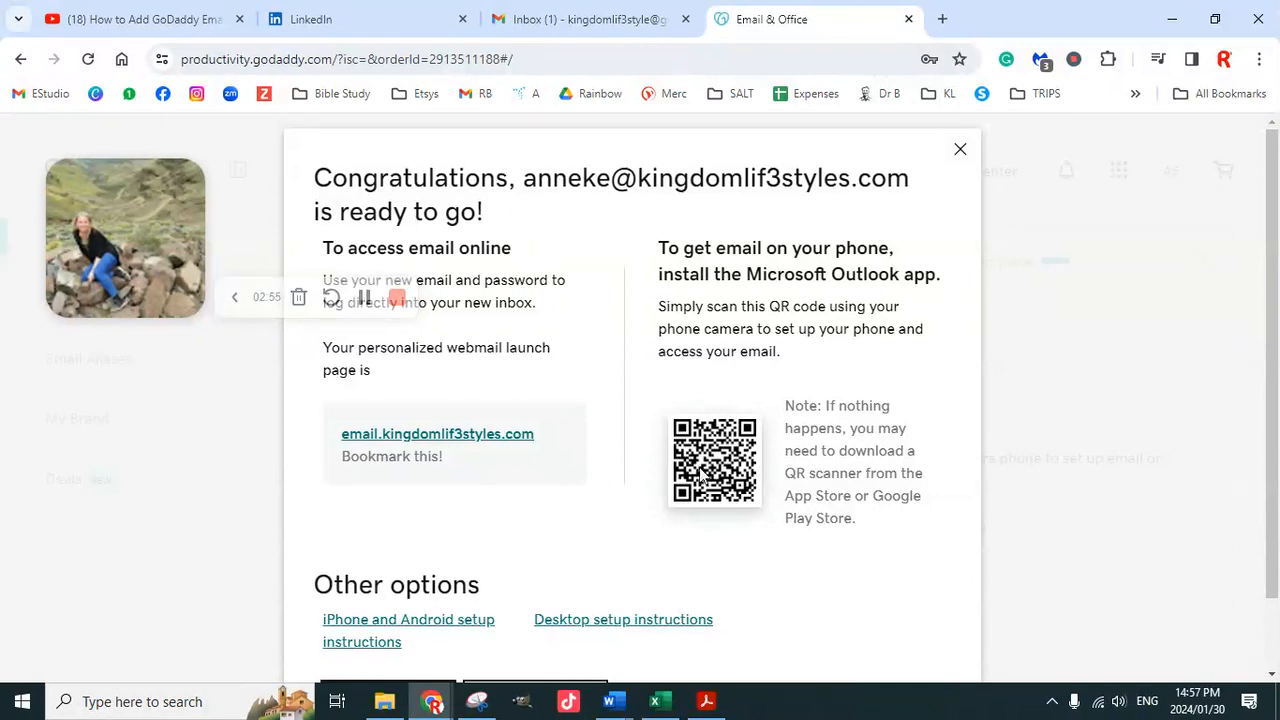
Open the new mailbox's webmail sign-in from the Congratulations dialog
{"action": "scroll", "coordinate": [597, 500], "scroll_direction": "down", "scroll_amount": 1}
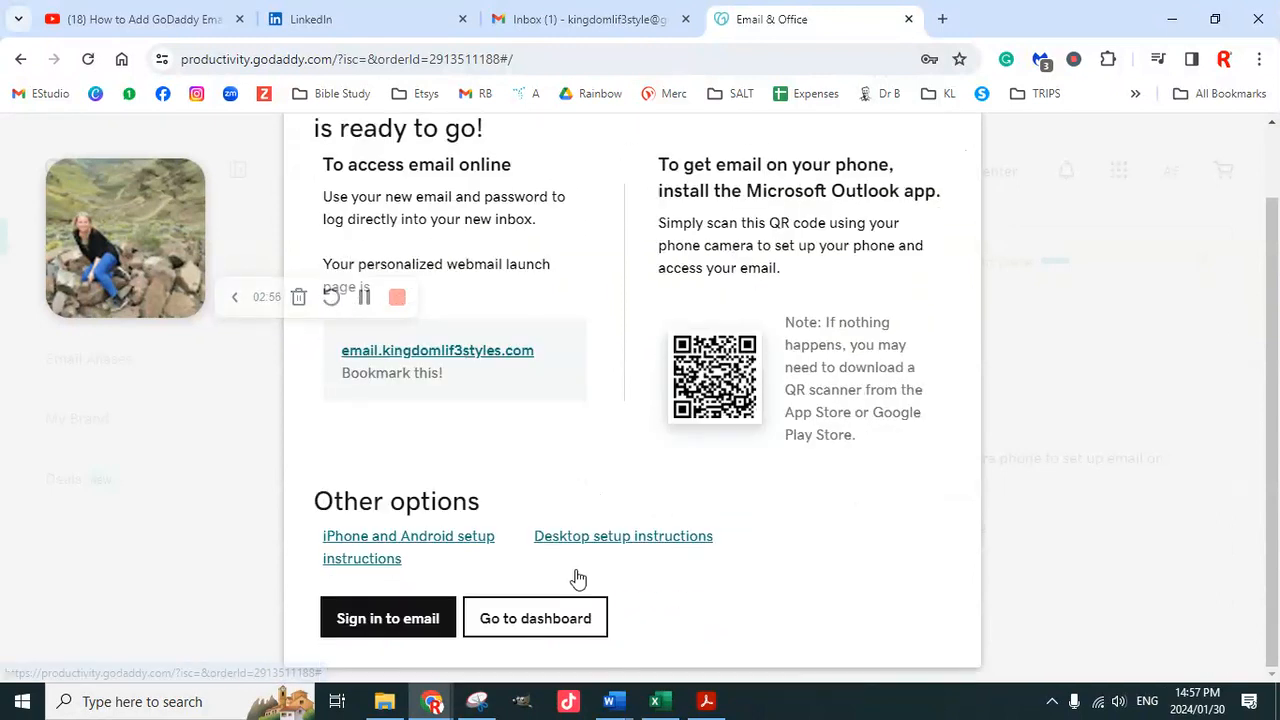
{"action": "left_click", "coordinate": [409, 630]}
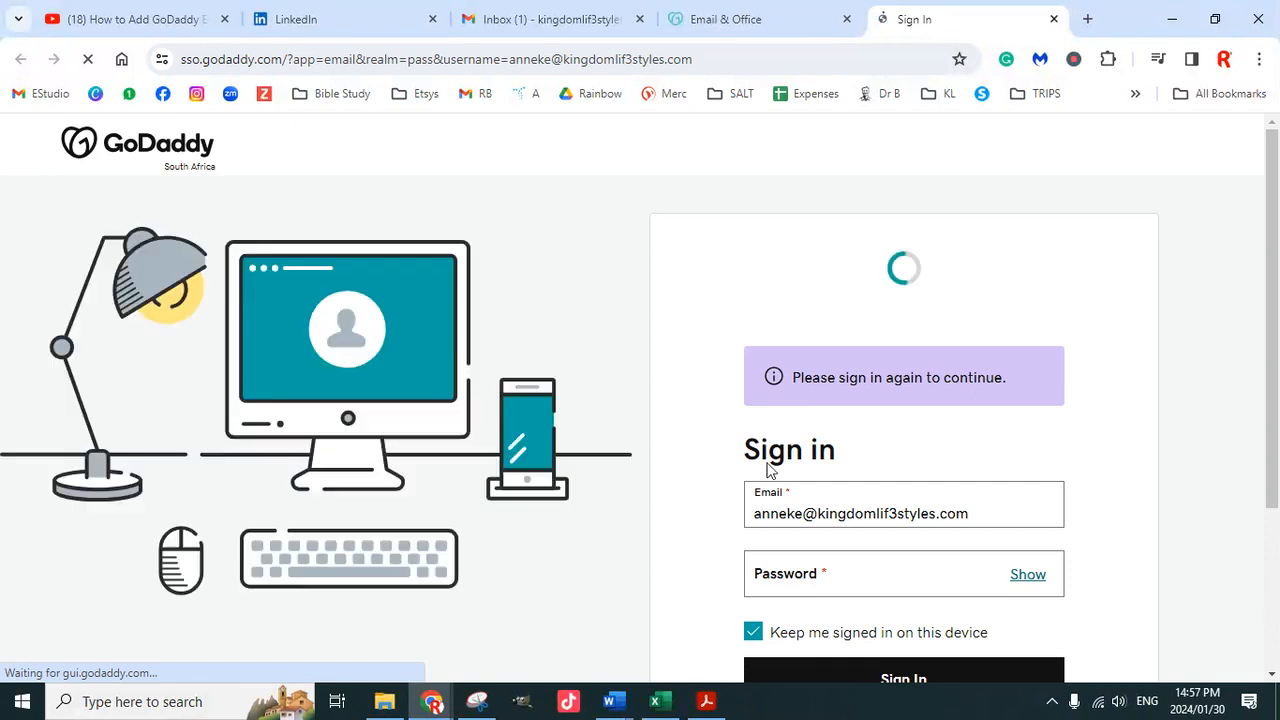
Sign in to the webmail with the new mailbox's password
{"action": "scroll", "coordinate": [1066, 510], "scroll_direction": "down", "scroll_amount": 2}
{"action": "left_click", "coordinate": [855, 394]}
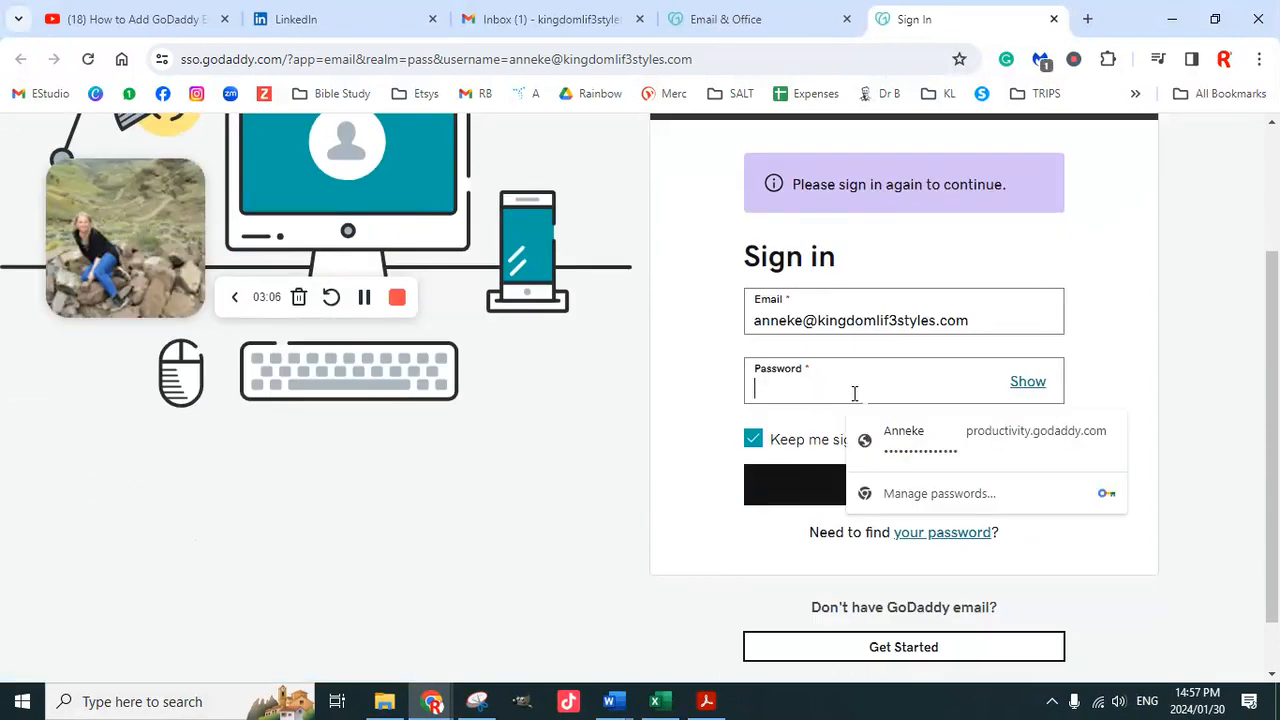
{"action": "type", "text": "•••••••"}
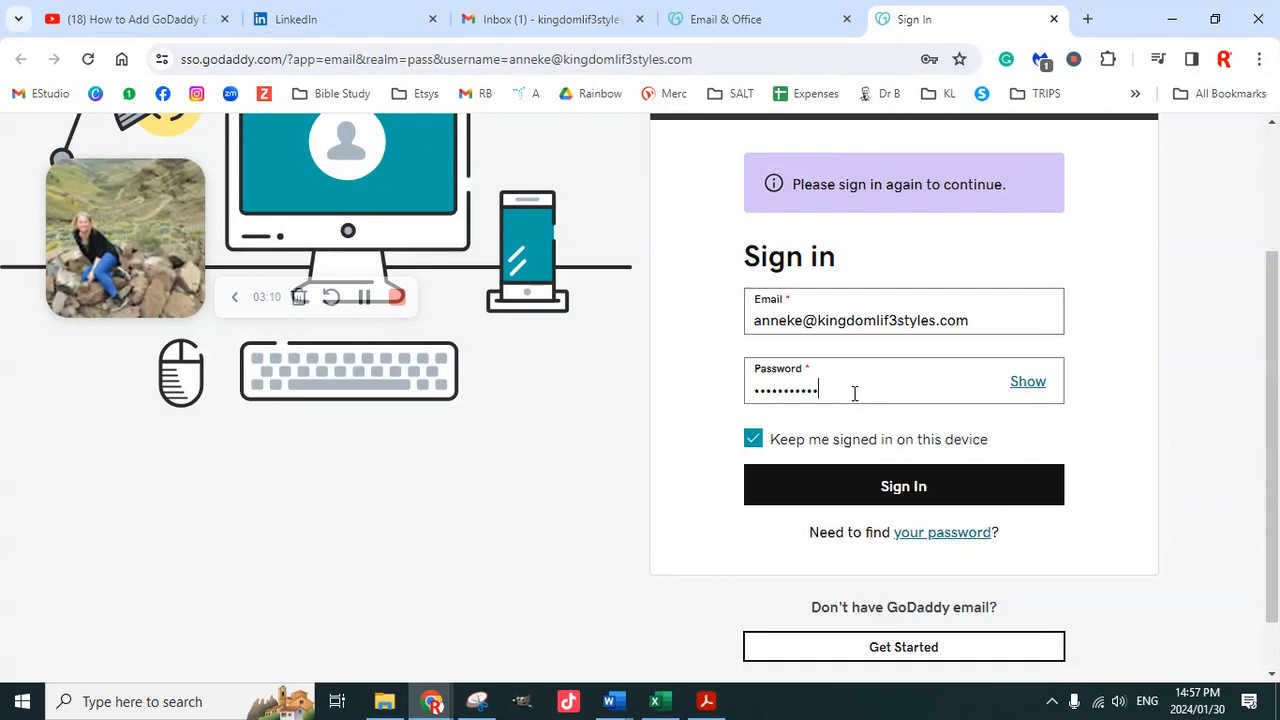
{"action": "type", "text": "•"}
{"action": "left_click", "coordinate": [889, 487]}
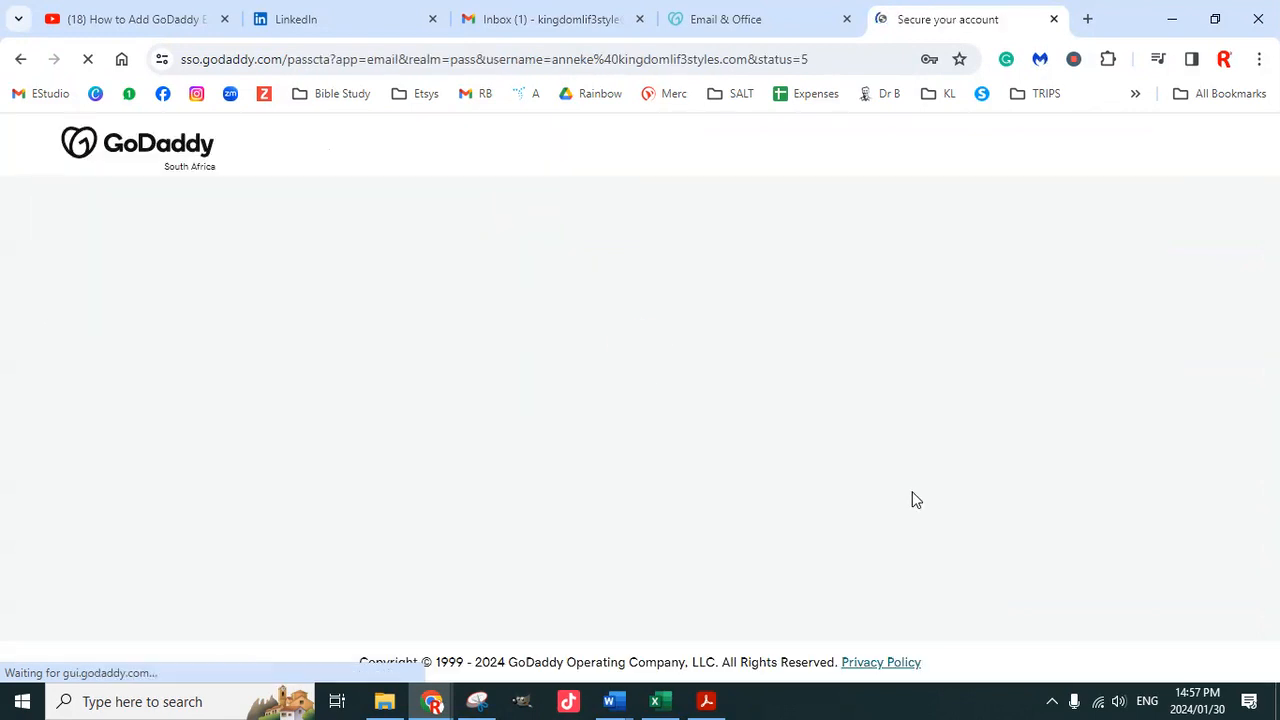
Save a personal recovery email address and continue
{"action": "left_click", "coordinate": [543, 498]}
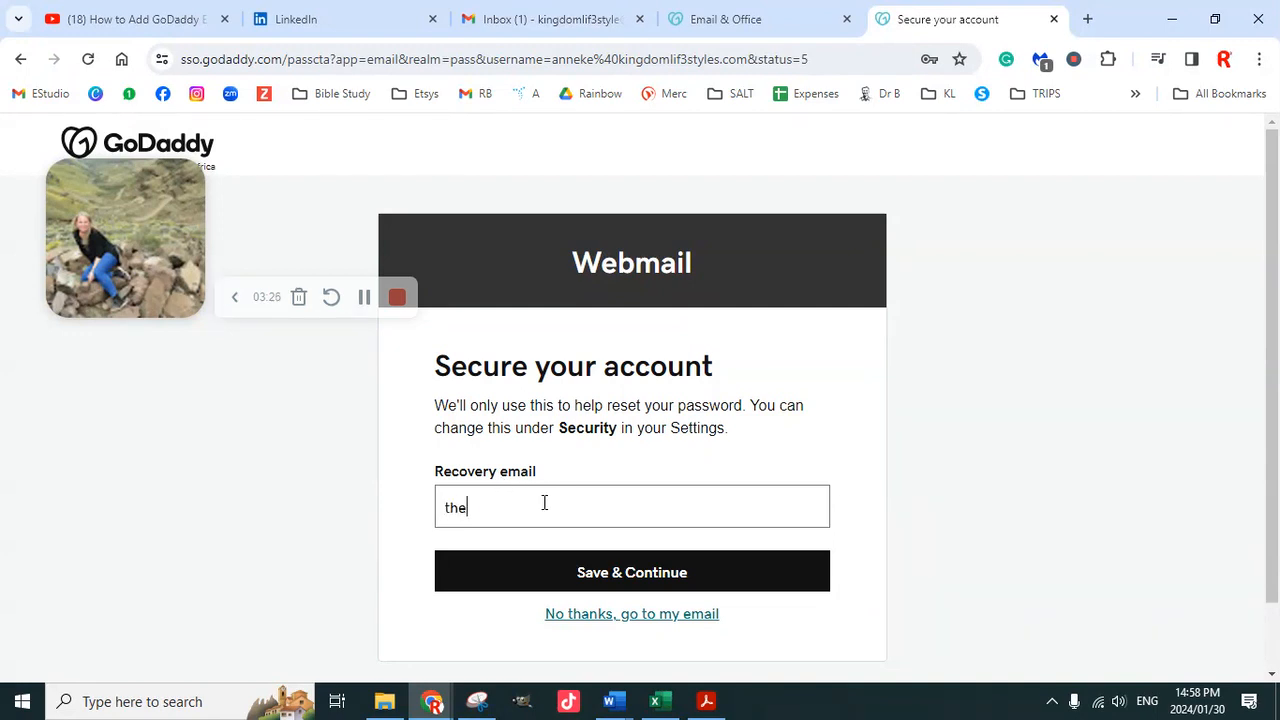
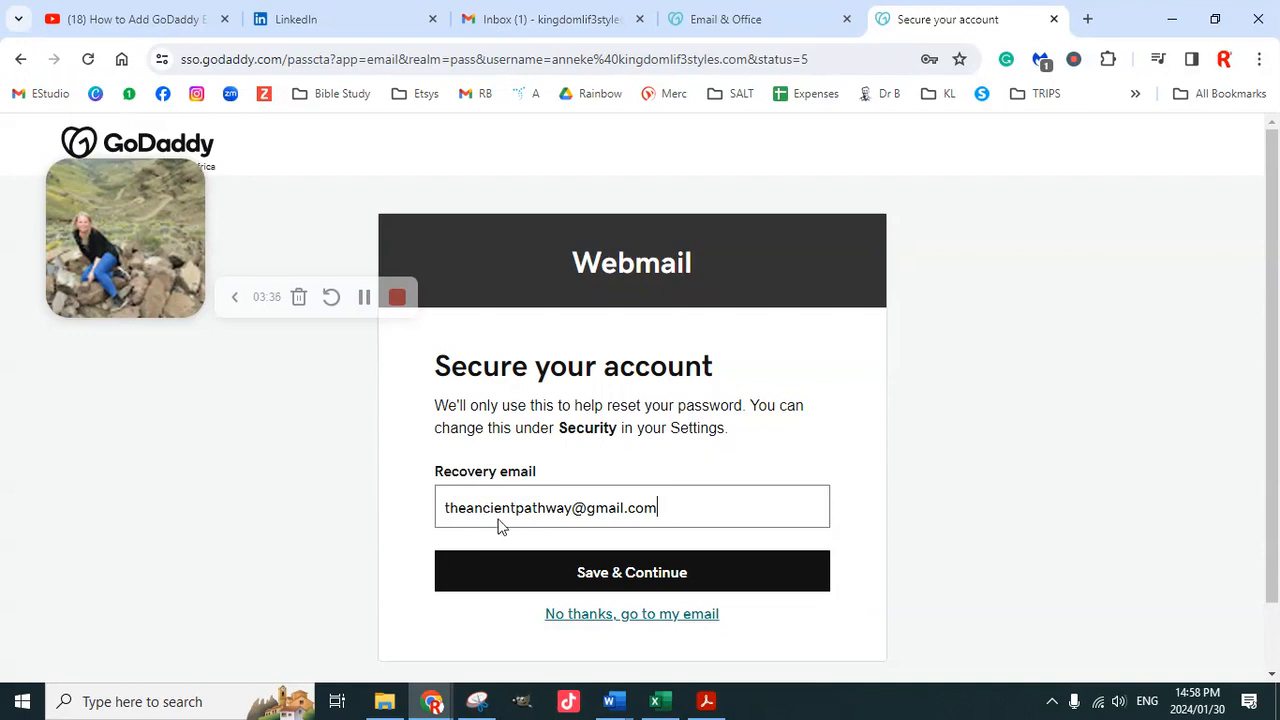
{"action": "left_click", "coordinate": [645, 580]}
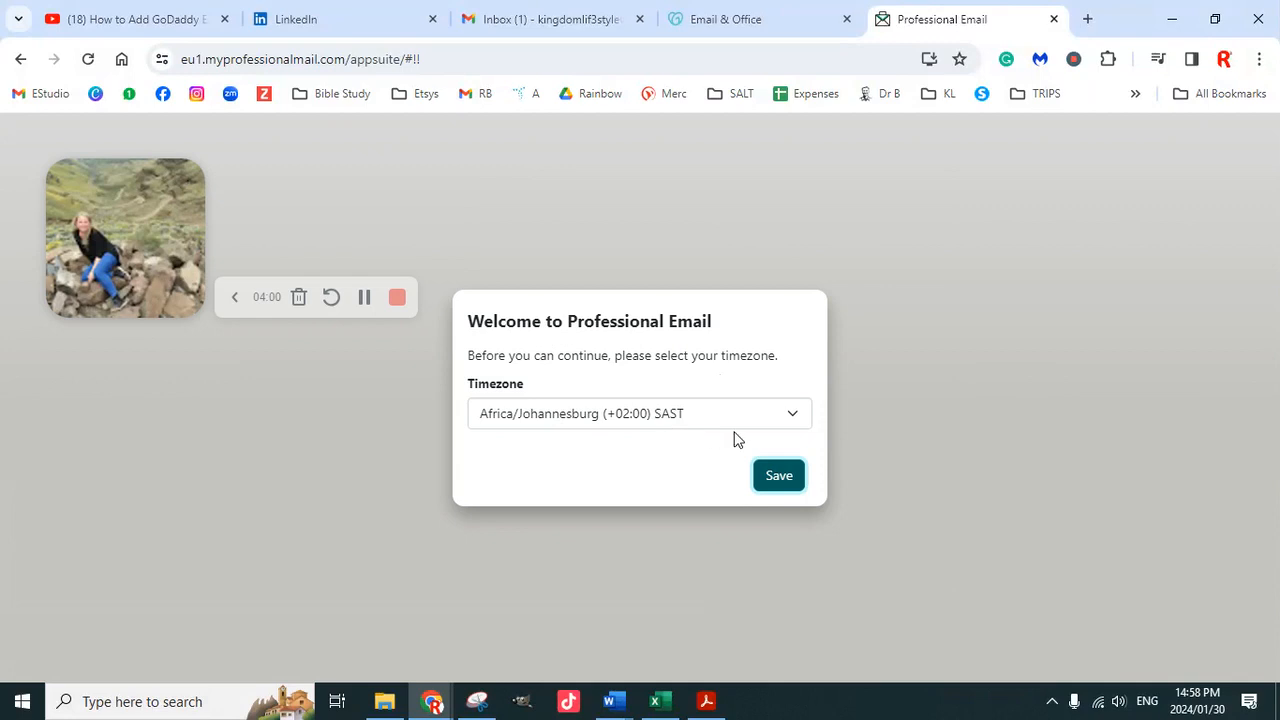
Confirm the Africa/Johannesburg timezone and step through the product tour to Finish
{"action": "left_click", "coordinate": [784, 478]}
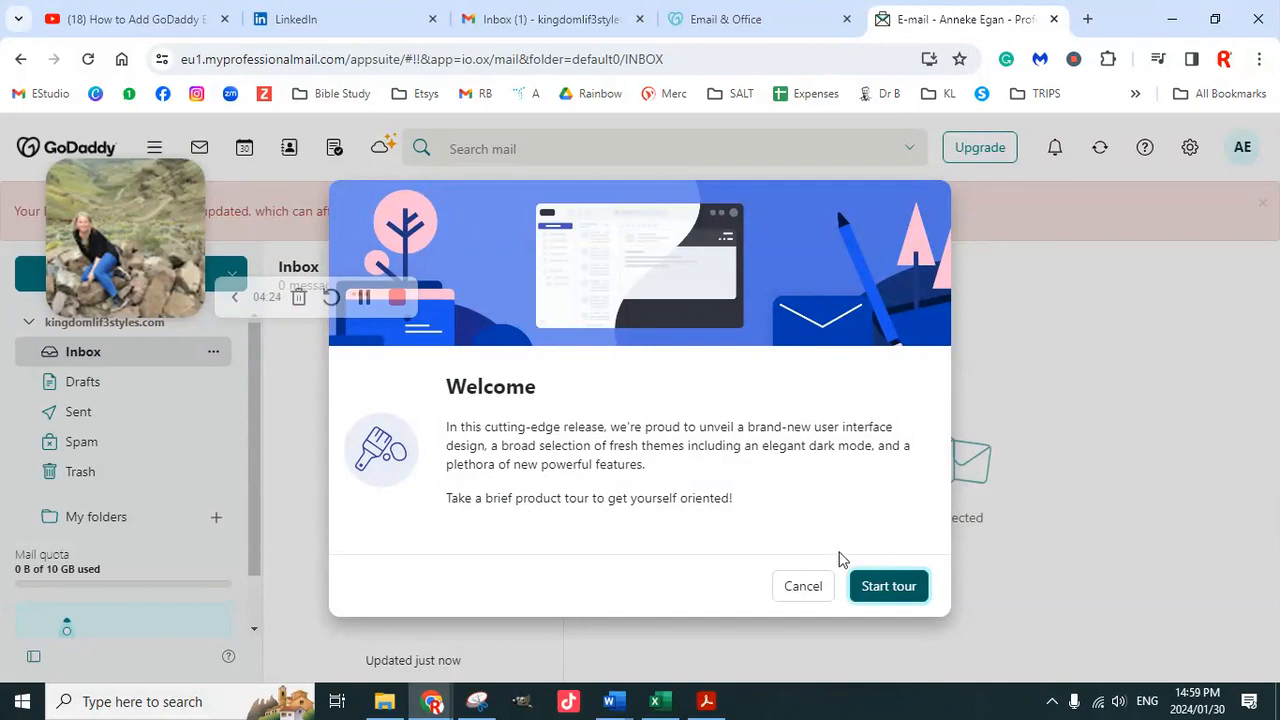
{"action": "left_click", "coordinate": [889, 586]}
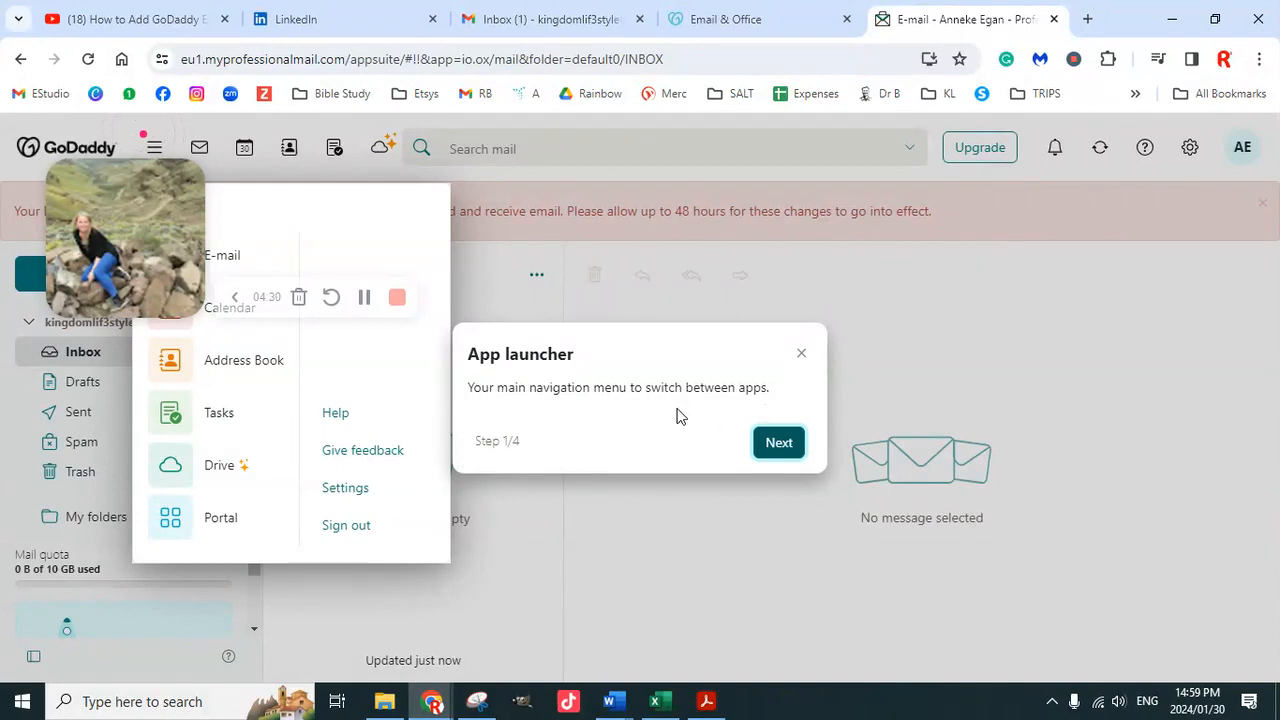
{"action": "left_click", "coordinate": [778, 443]}
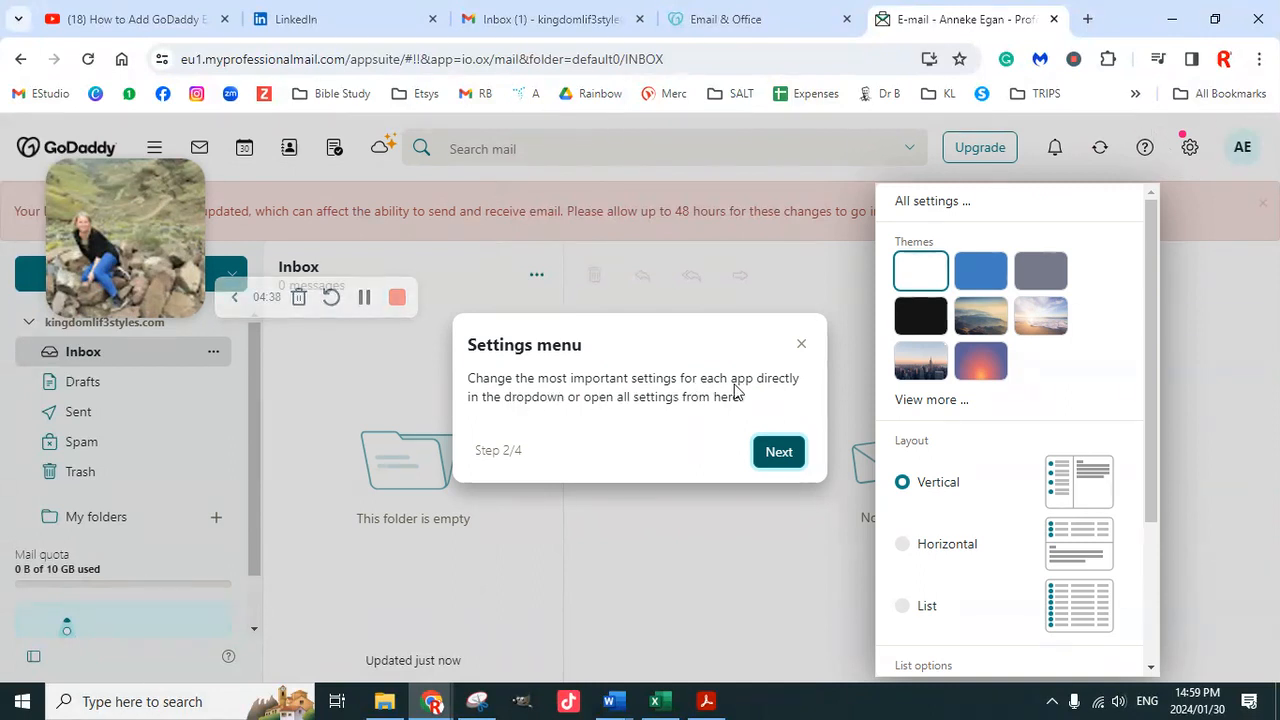
{"action": "left_click", "coordinate": [772, 462]}
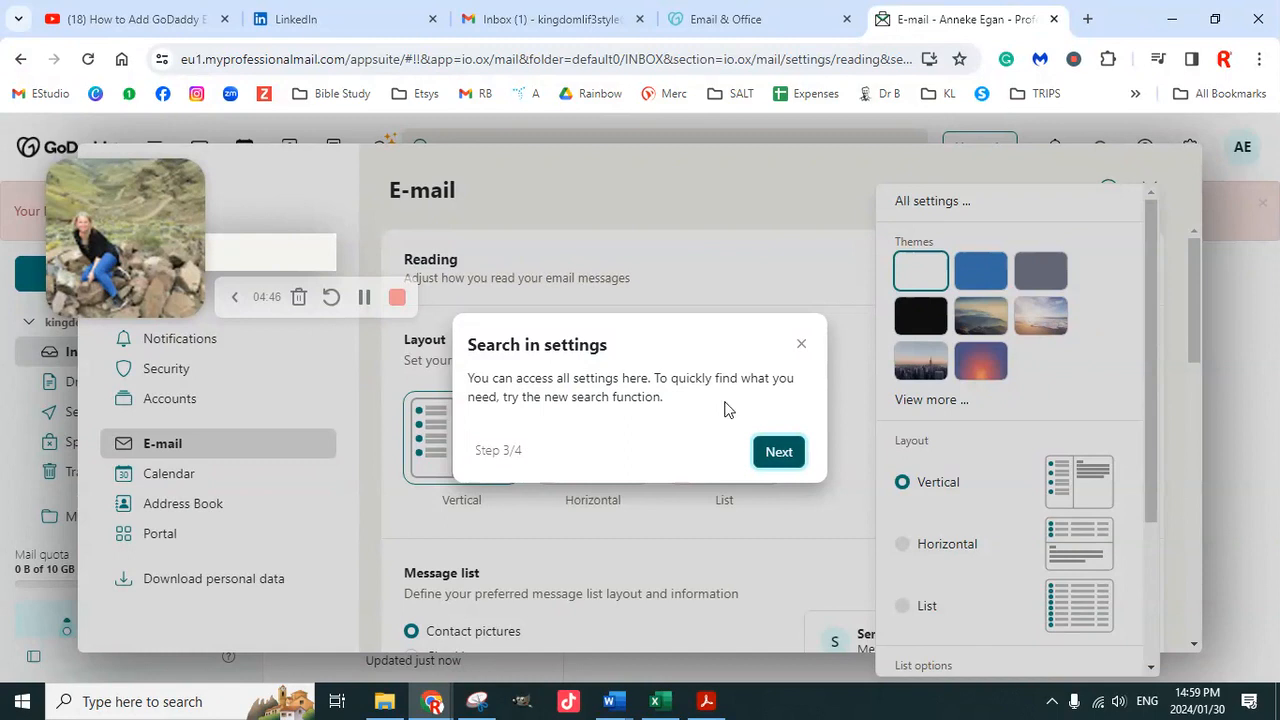
{"action": "left_click", "coordinate": [783, 458]}
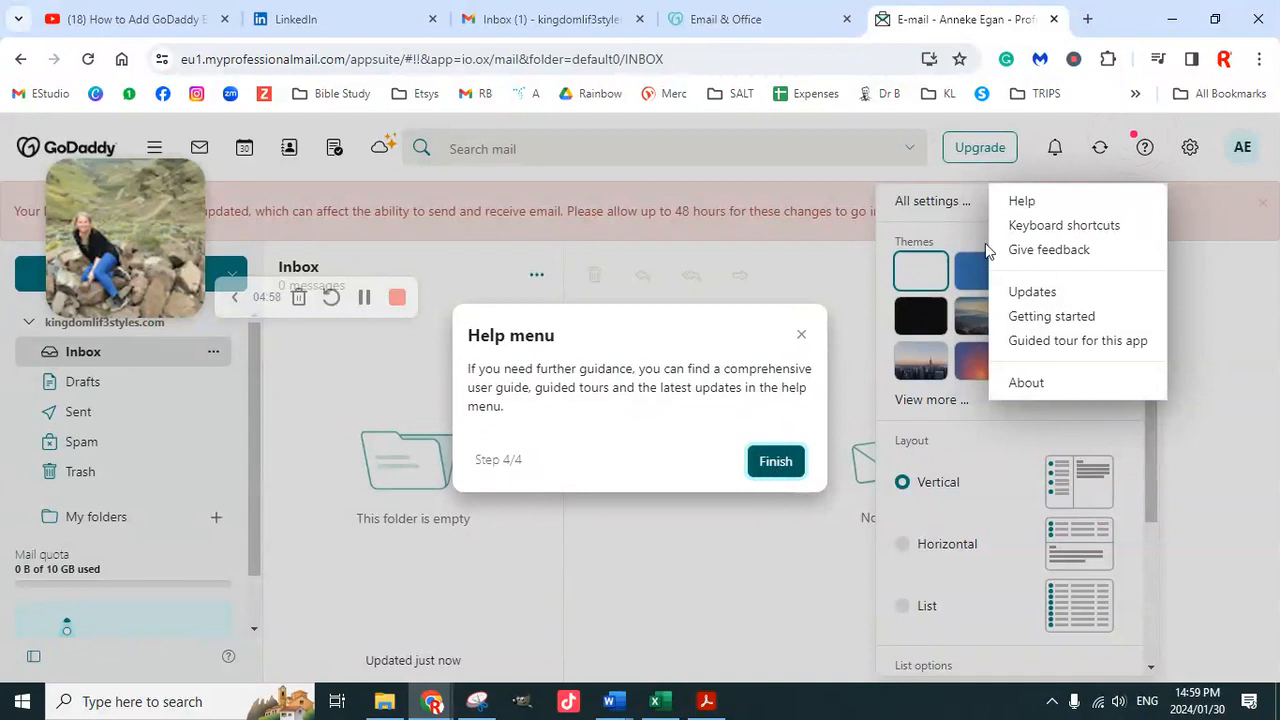
{"action": "left_click", "coordinate": [779, 472]}
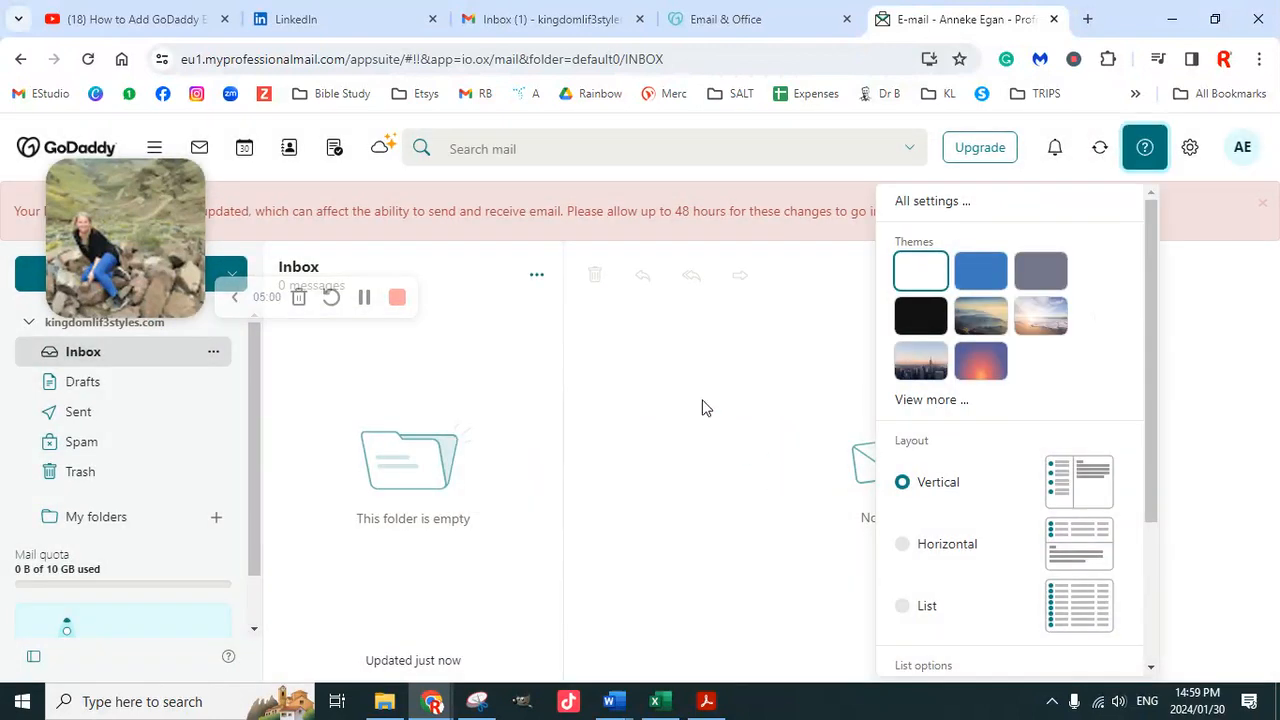
Close the settings panel to reveal the empty inbox
{"action": "left_click_drag", "start_coordinate": [132, 234], "coordinate": [186, 276]}
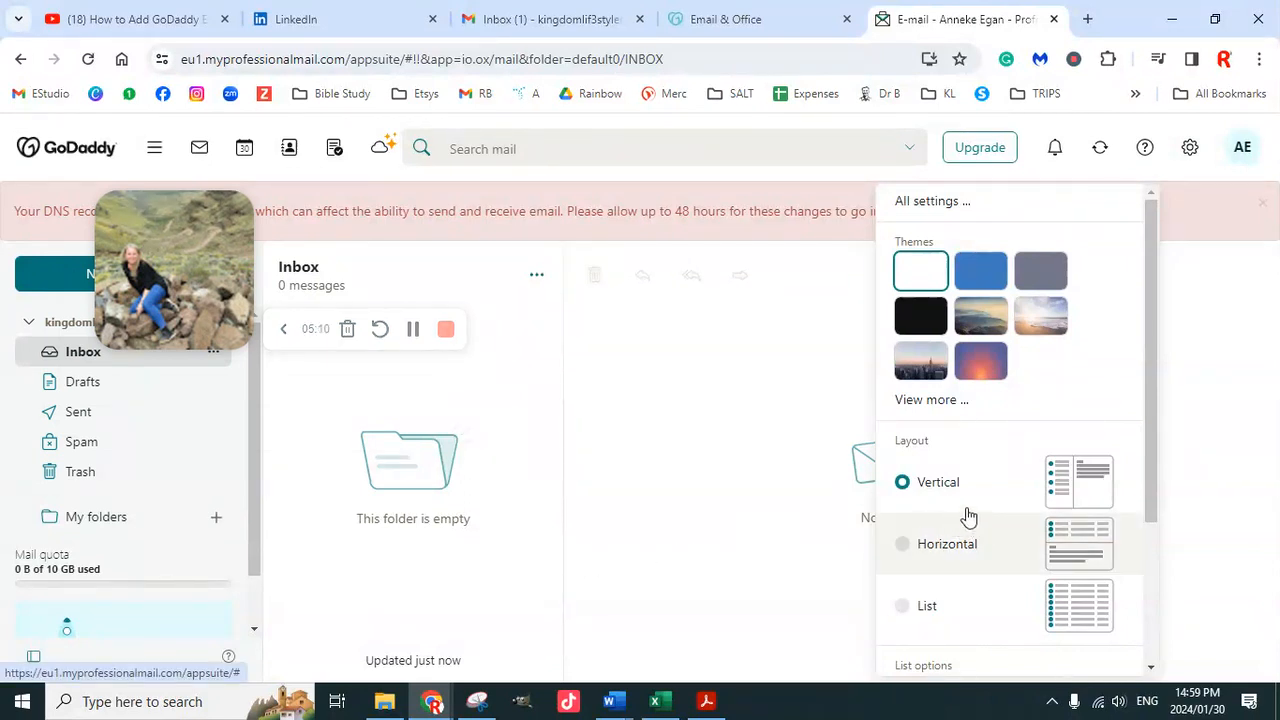
{"action": "left_click", "coordinate": [675, 383]}
{"action": "left_click_drag", "start_coordinate": [181, 275], "coordinate": [885, 340]}
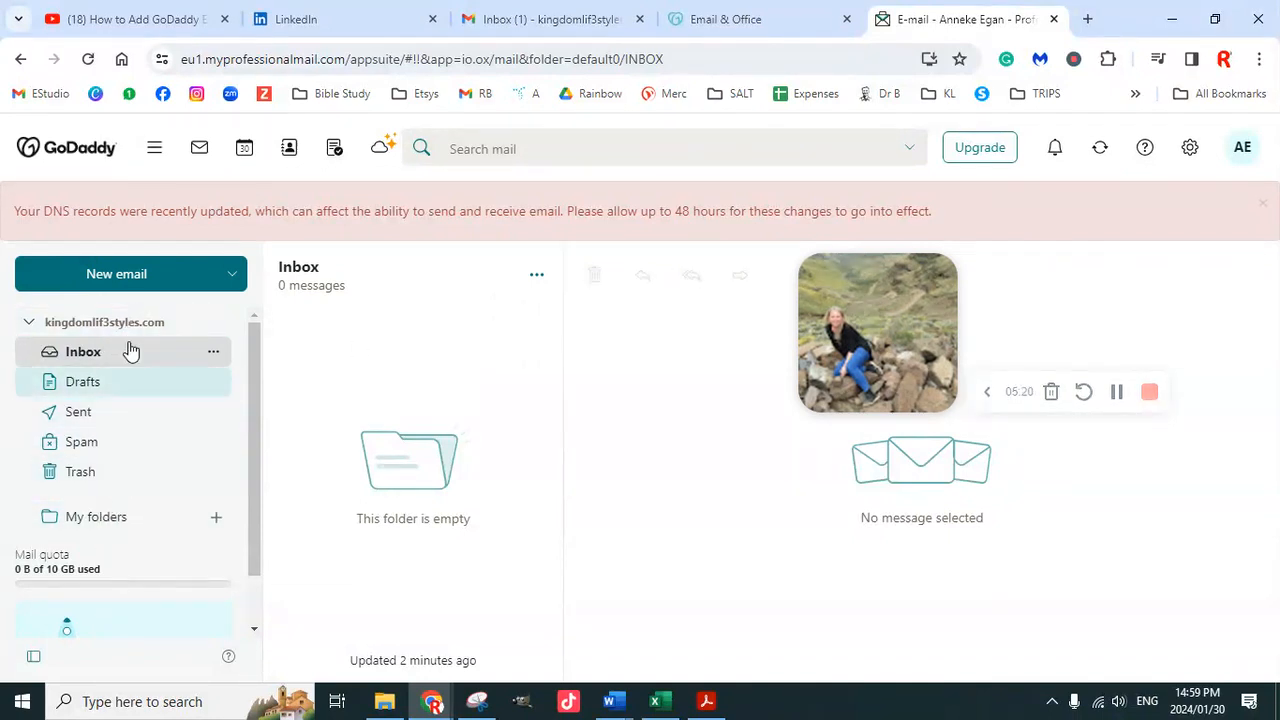
Bookmark the inbox as 'Professional Email' in the KL folder
{"action": "left_click", "coordinate": [959, 60]}
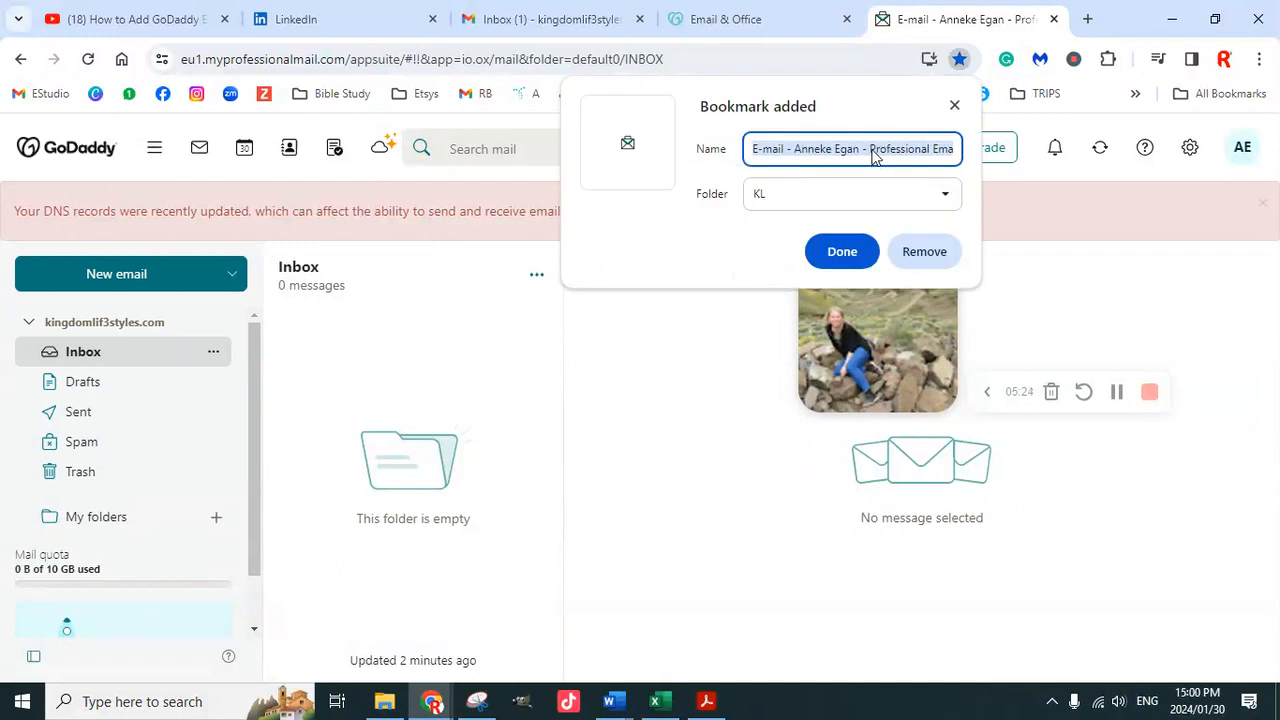
{"action": "left_click", "coordinate": [871, 156]}
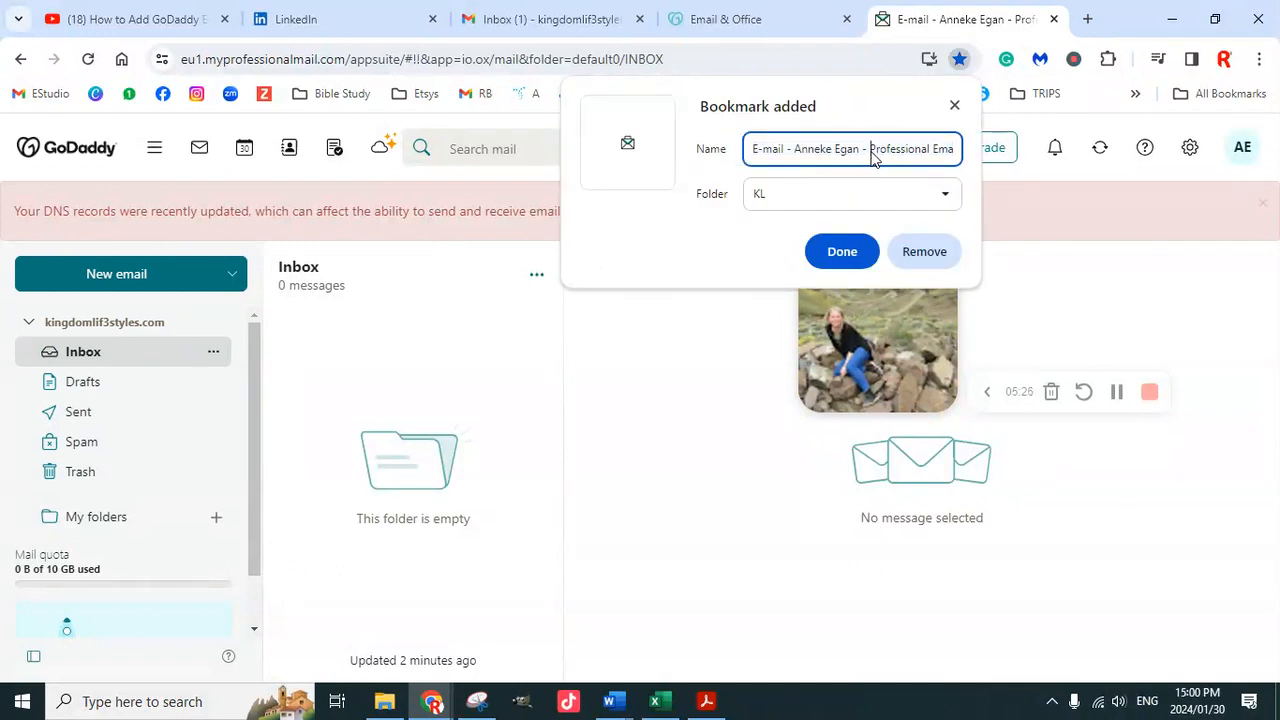
{"action": "key", "text": "BackSpace"}
{"action": "key", "text": "BackSpace"}
{"action": "key", "text": "BackSpace"}
{"action": "key", "text": "BackSpace"}
{"action": "key", "text": "BackSpace"}
{"action": "key", "text": "BackSpace"}
{"action": "key", "text": "BackSpace"}
{"action": "key", "text": "BackSpace"}
{"action": "key", "text": "BackSpace"}
{"action": "key", "text": "BackSpace"}
{"action": "key", "text": "BackSpace"}
{"action": "key", "text": "BackSpace"}
{"action": "key", "text": "BackSpace"}
{"action": "key", "text": "BackSpace"}
{"action": "key", "text": "BackSpace"}
{"action": "key", "text": "BackSpace"}
{"action": "key", "text": "BackSpace"}
{"action": "key", "text": "BackSpace"}
{"action": "key", "text": "BackSpace"}
{"action": "key", "text": "BackSpace"}
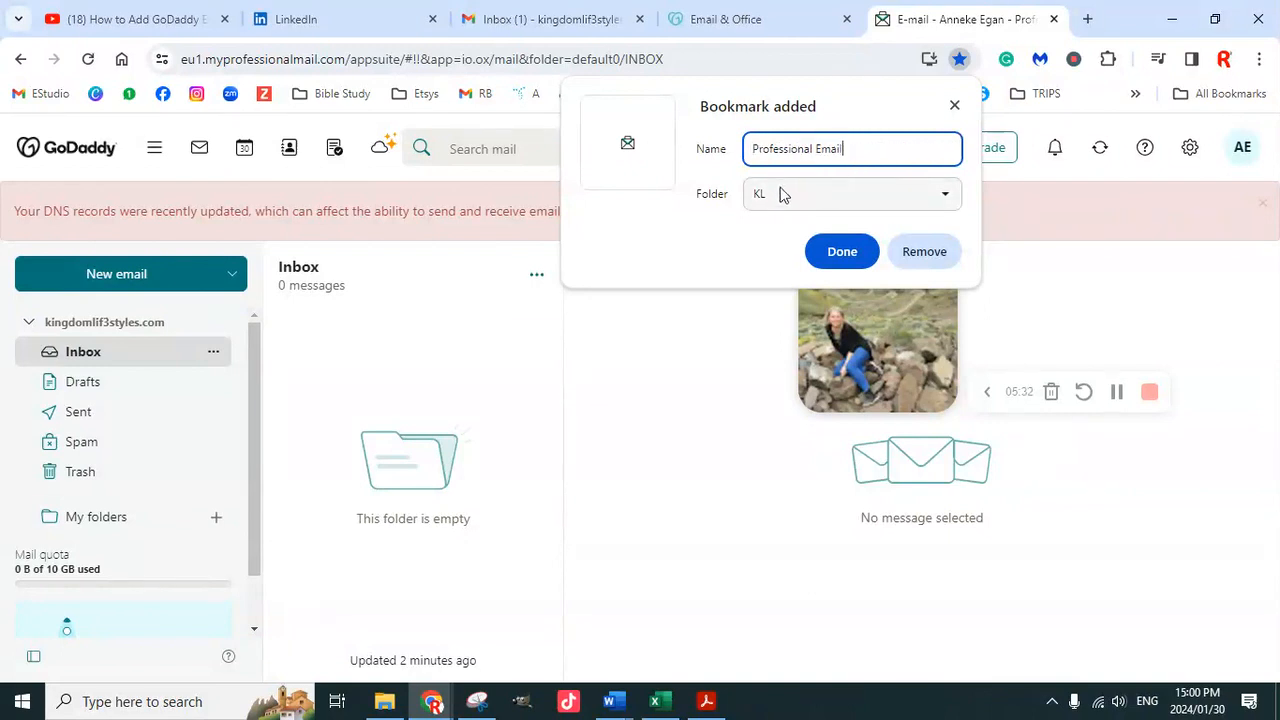
{"action": "left_click", "coordinate": [852, 253]}
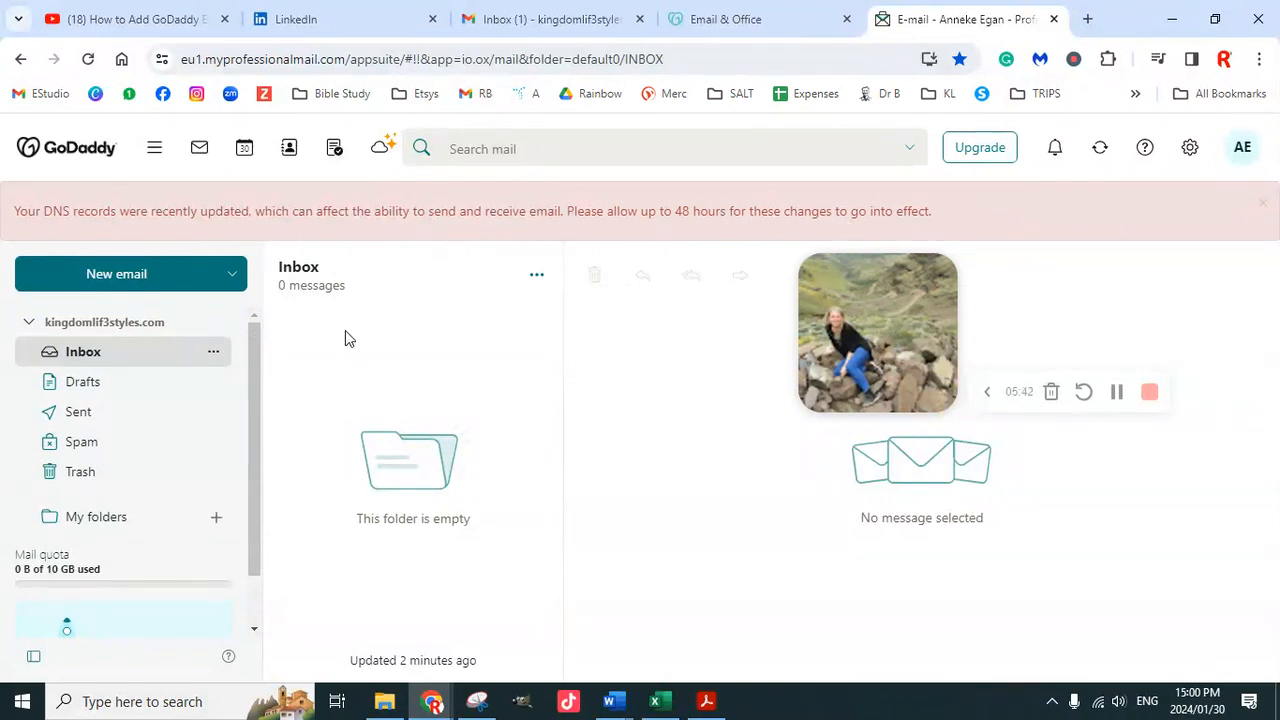
{"action": "left_click", "coordinate": [1117, 392]}
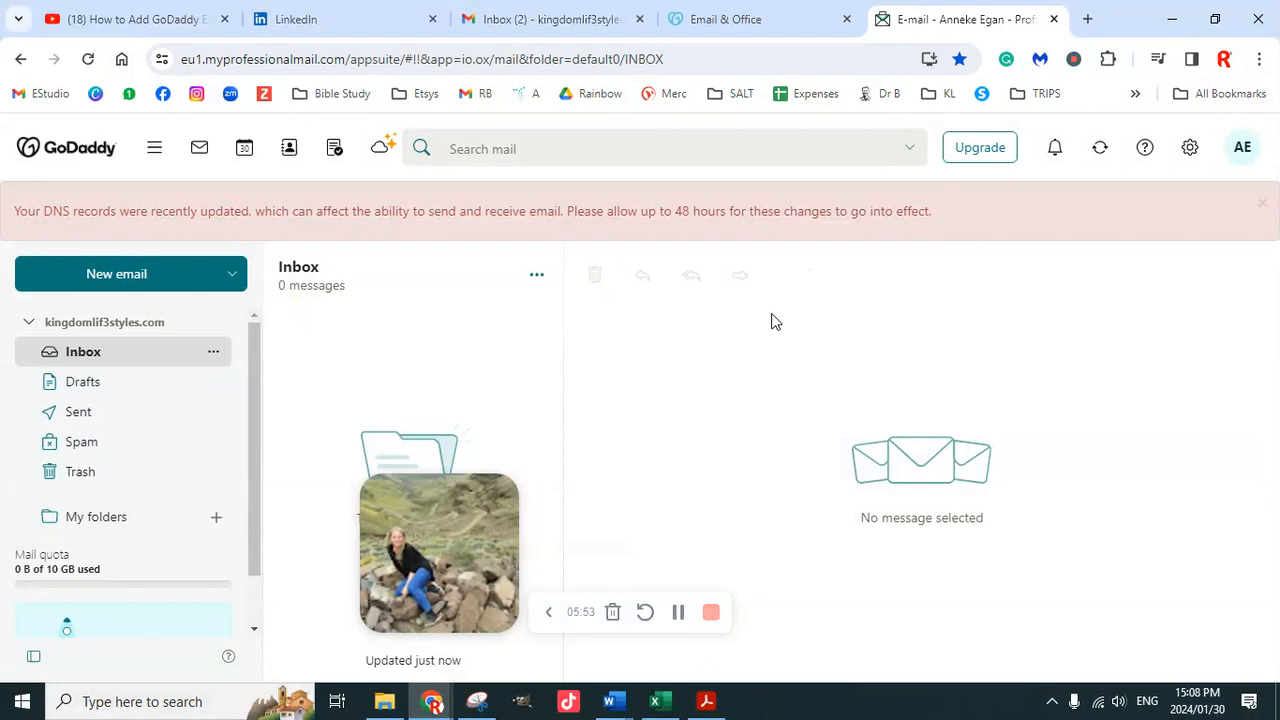
Open the mailbox's management page from the Email & Office dashboard
{"action": "mouse_move", "coordinate": [729, 35]}
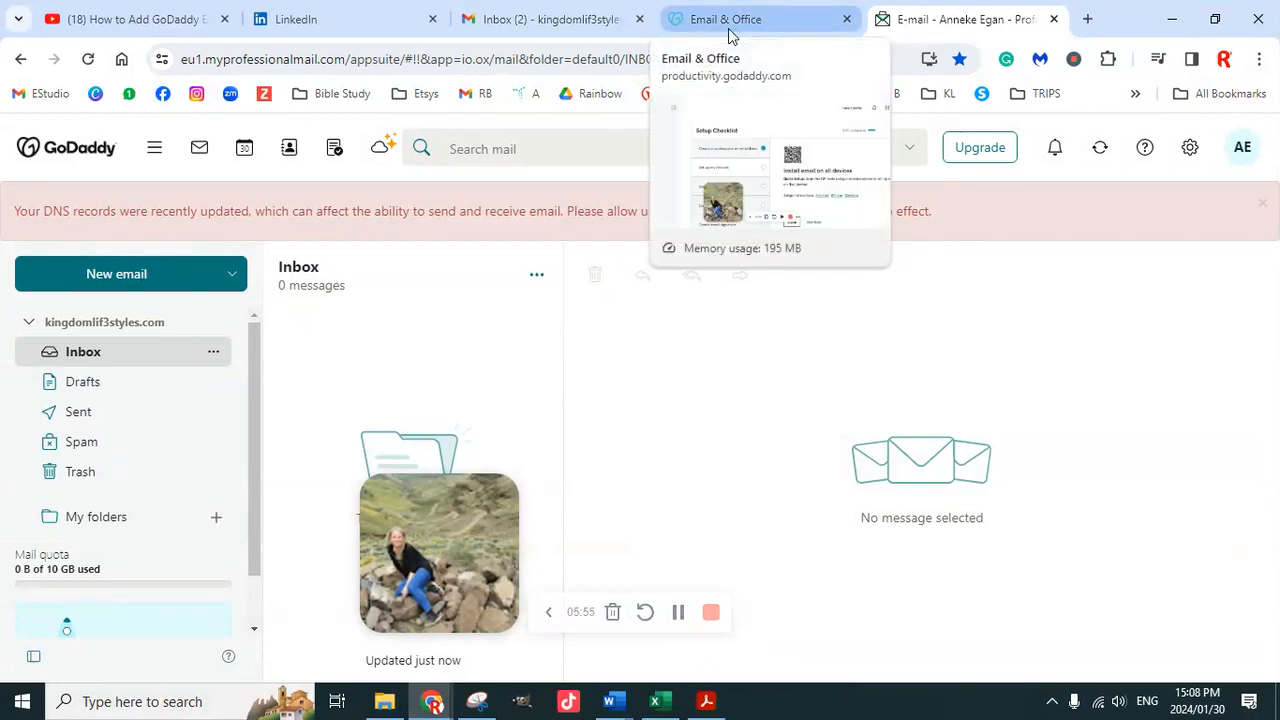
{"action": "left_click", "coordinate": [747, 31]}
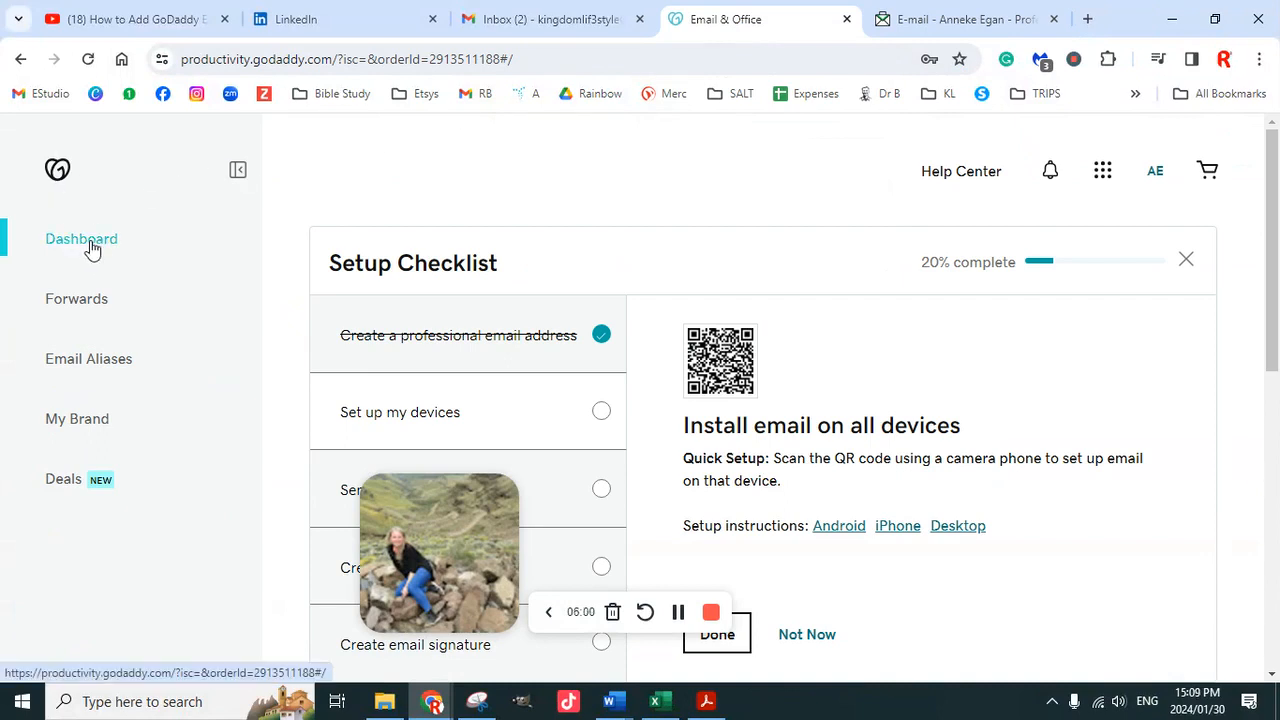
{"action": "scroll", "coordinate": [711, 437], "scroll_direction": "down", "scroll_amount": 5}
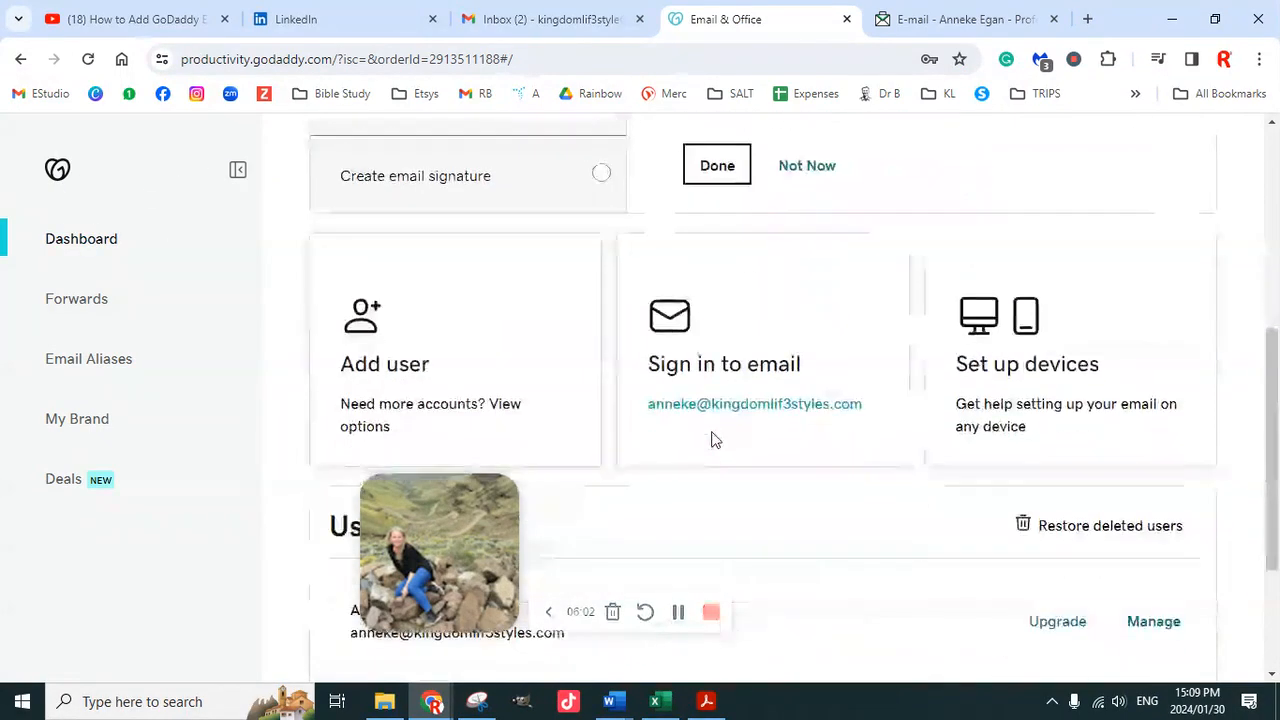
{"action": "scroll", "coordinate": [711, 437], "scroll_direction": "down", "scroll_amount": 3}
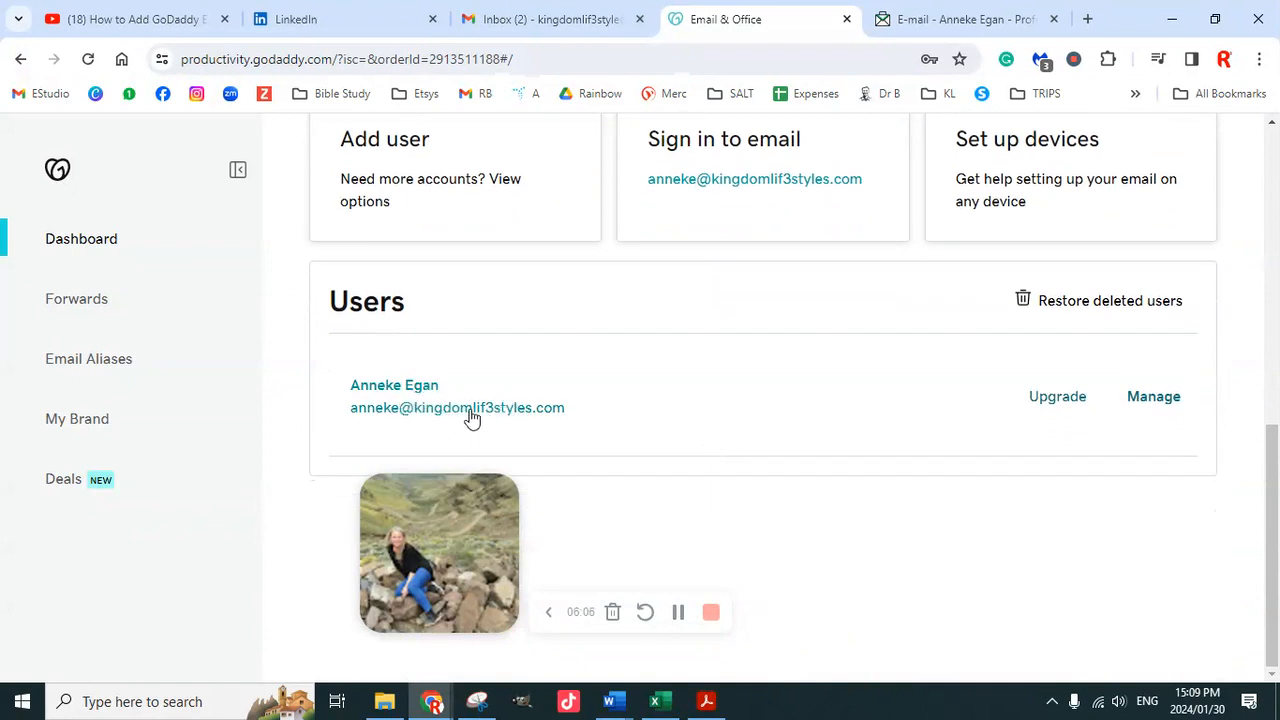
{"action": "left_click", "coordinate": [466, 410]}
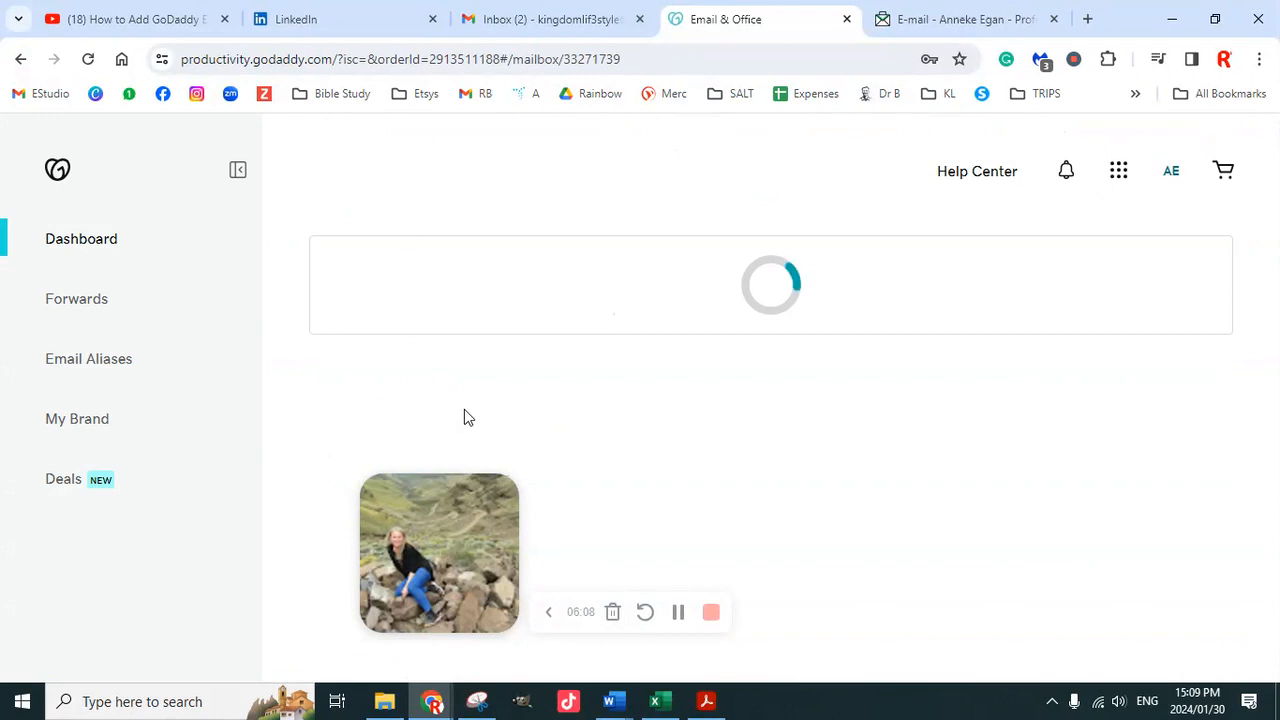
Show server settings: imap.secureserver.net:993, pop.secureserver.net:995, smtpout.secureserver.net:465
{"action": "scroll", "coordinate": [870, 458], "scroll_direction": "down", "scroll_amount": 5}
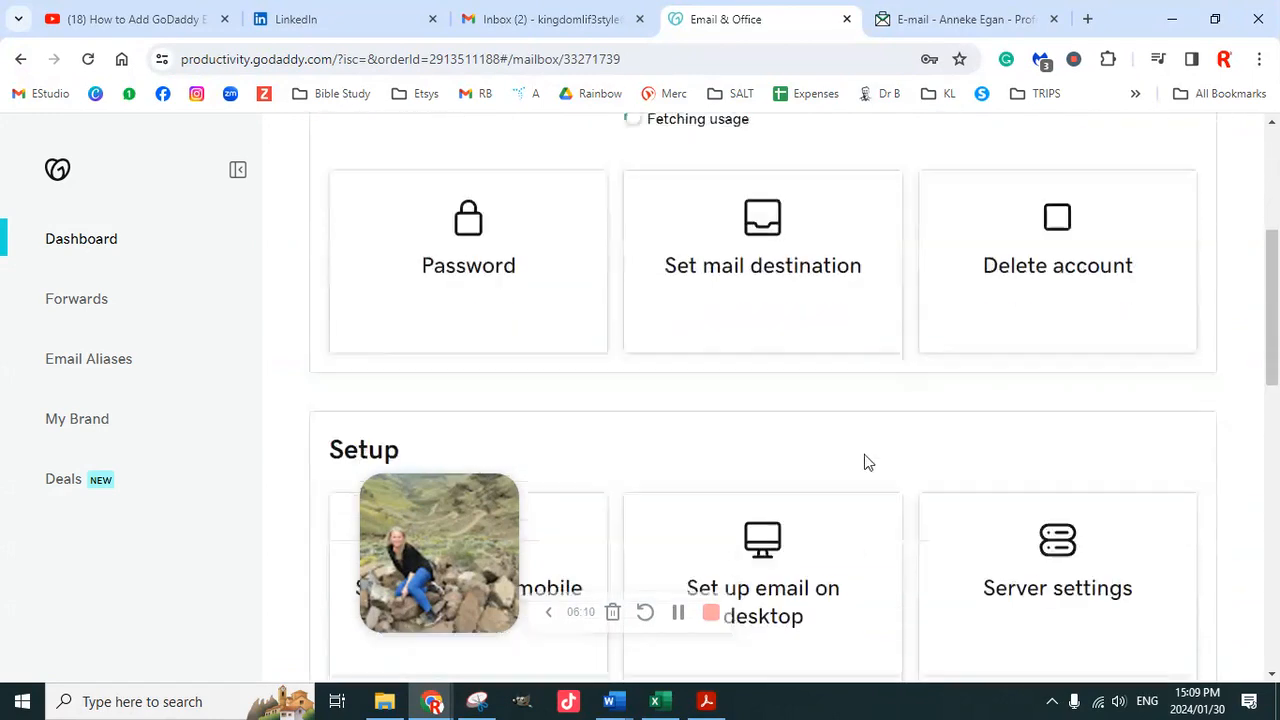
{"action": "scroll", "coordinate": [900, 400], "scroll_direction": "down", "scroll_amount": 1}
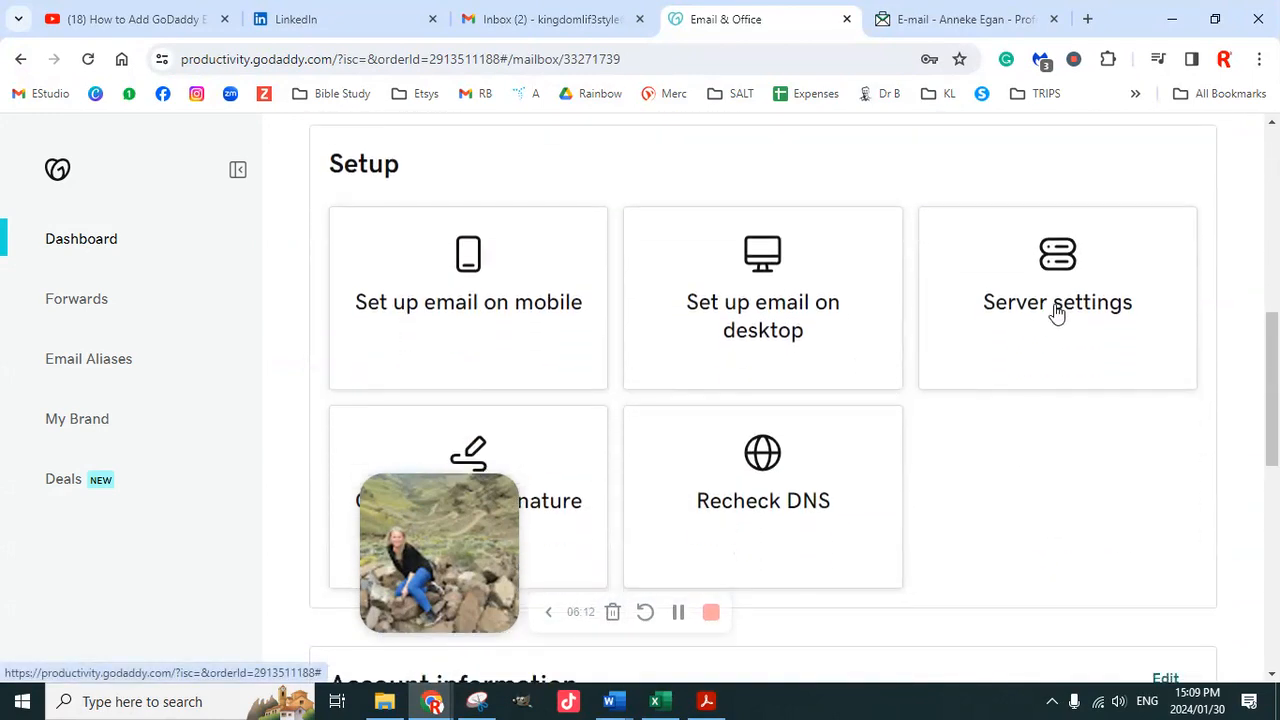
{"action": "left_click", "coordinate": [1052, 312]}
{"action": "left_click_drag", "start_coordinate": [460, 514], "coordinate": [109, 549]}
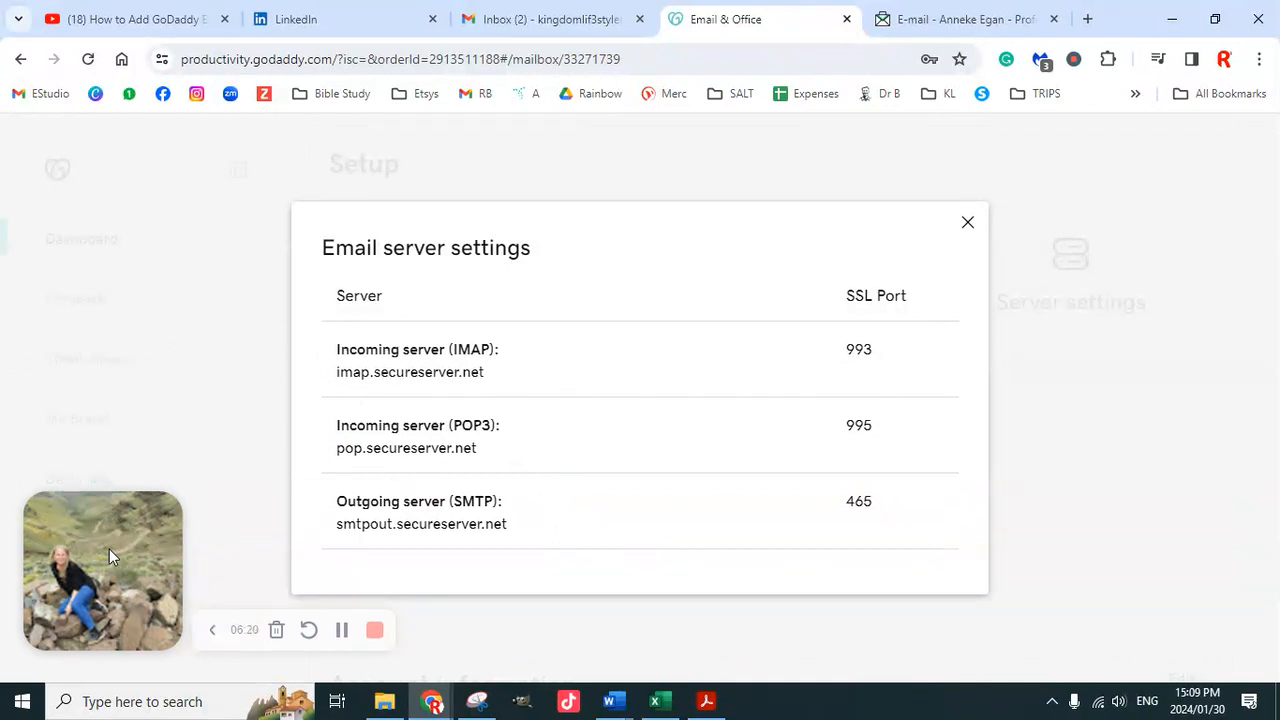
{"action": "left_click", "coordinate": [341, 630]}
{"action": "left_click", "coordinate": [341, 630]}
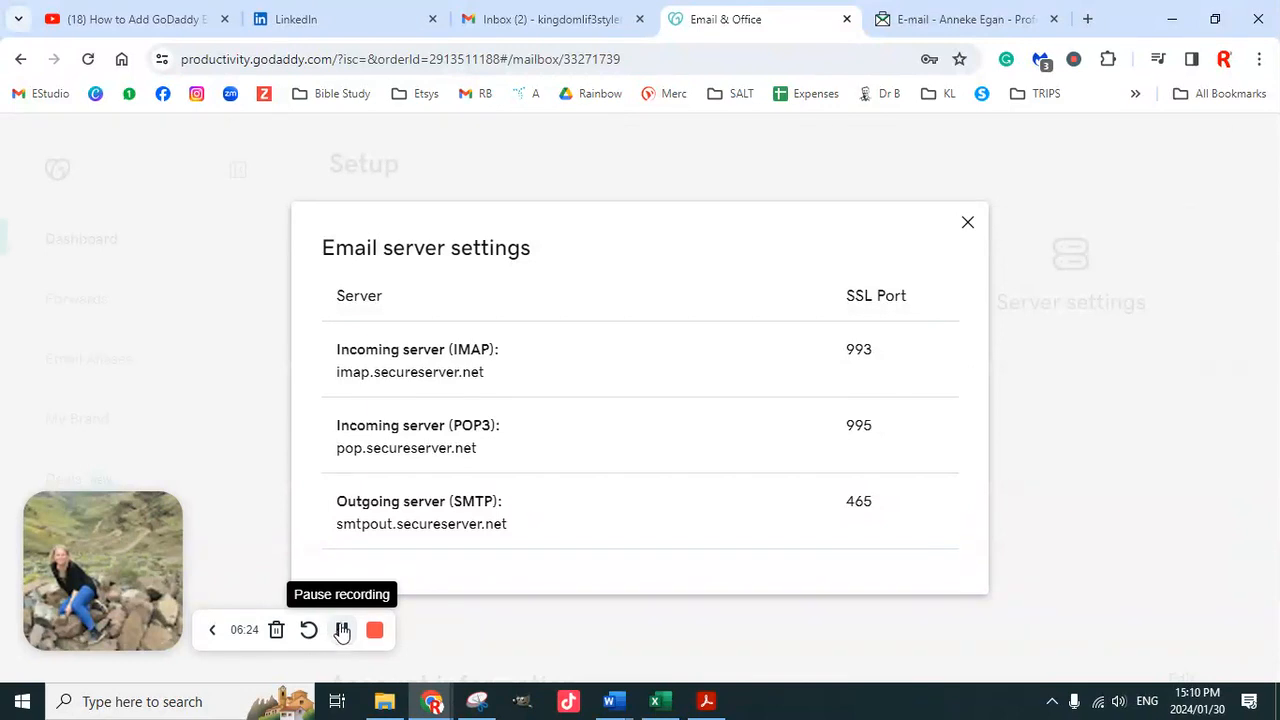
Read GoDaddy's order confirmation and account-ready emails in Gmail
{"action": "left_click", "coordinate": [556, 22]}
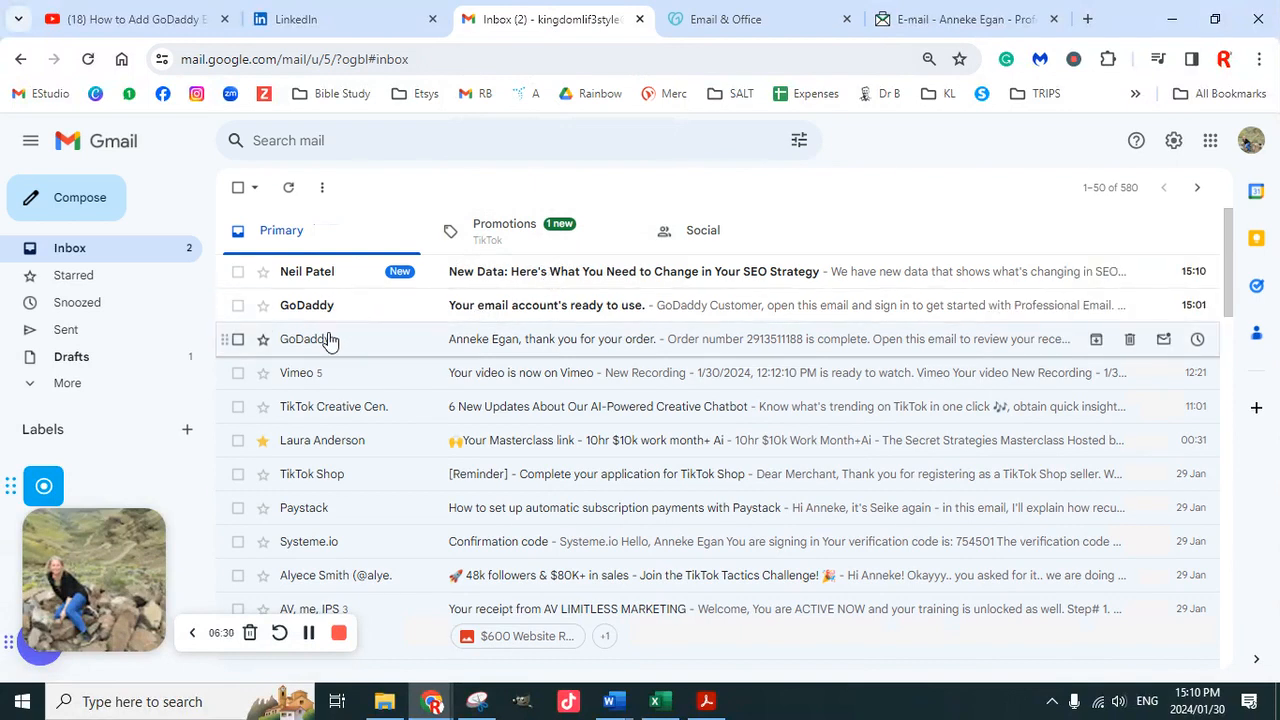
{"action": "left_click", "coordinate": [366, 344]}
{"action": "scroll", "coordinate": [664, 440], "scroll_direction": "down", "scroll_amount": 1}
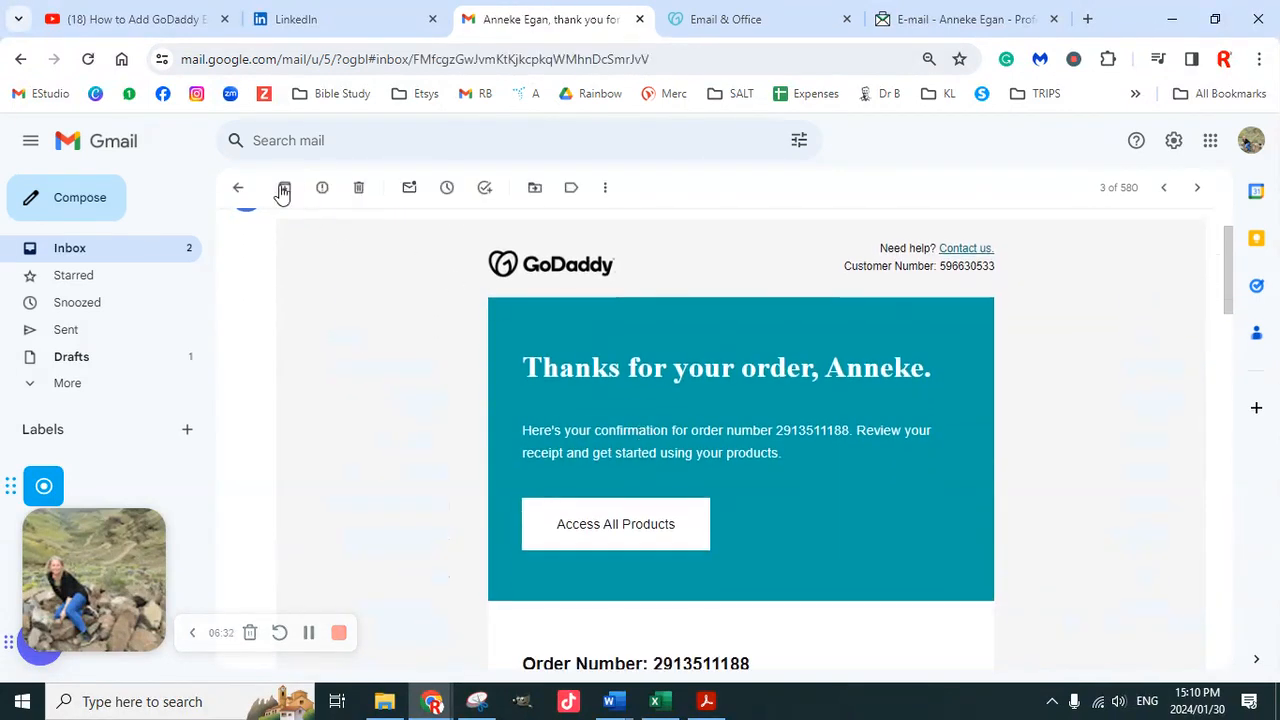
{"action": "left_click", "coordinate": [239, 190]}
{"action": "left_click", "coordinate": [354, 308]}
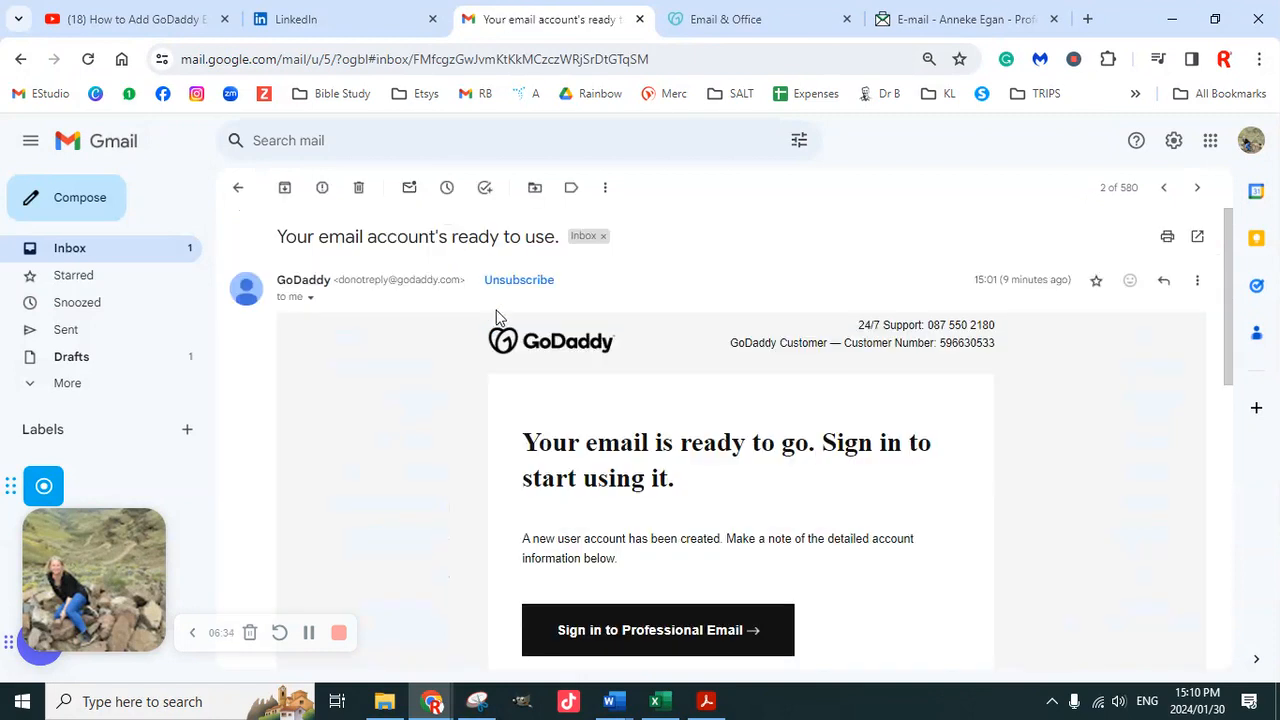
{"action": "scroll", "coordinate": [734, 478], "scroll_direction": "down", "scroll_amount": 2}
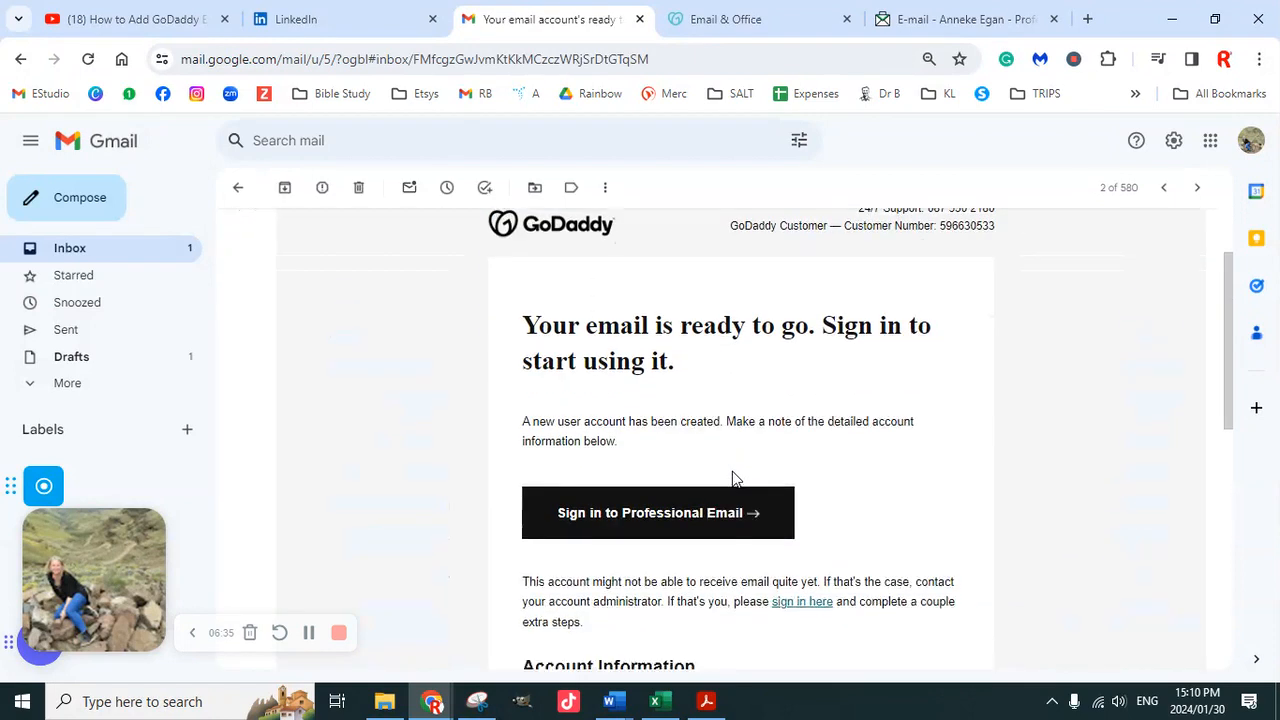
{"action": "scroll", "coordinate": [600, 432], "scroll_direction": "up", "scroll_amount": 2}
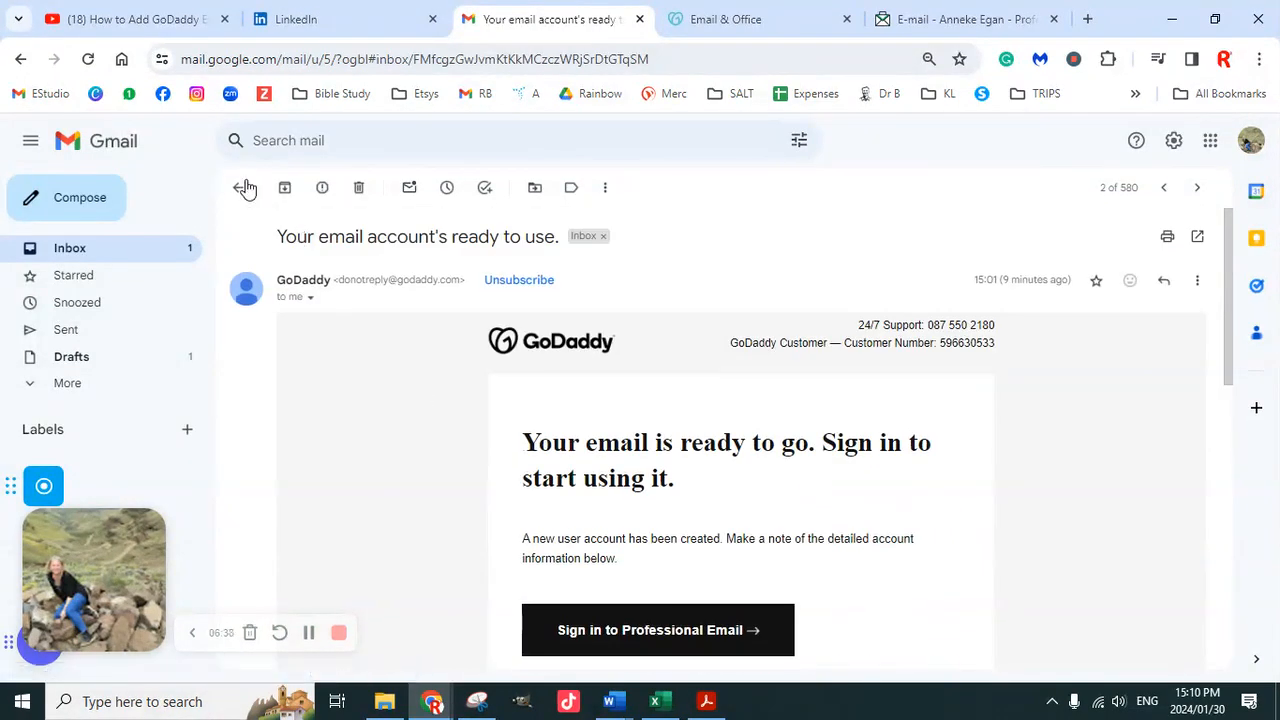
{"action": "left_click", "coordinate": [239, 192]}
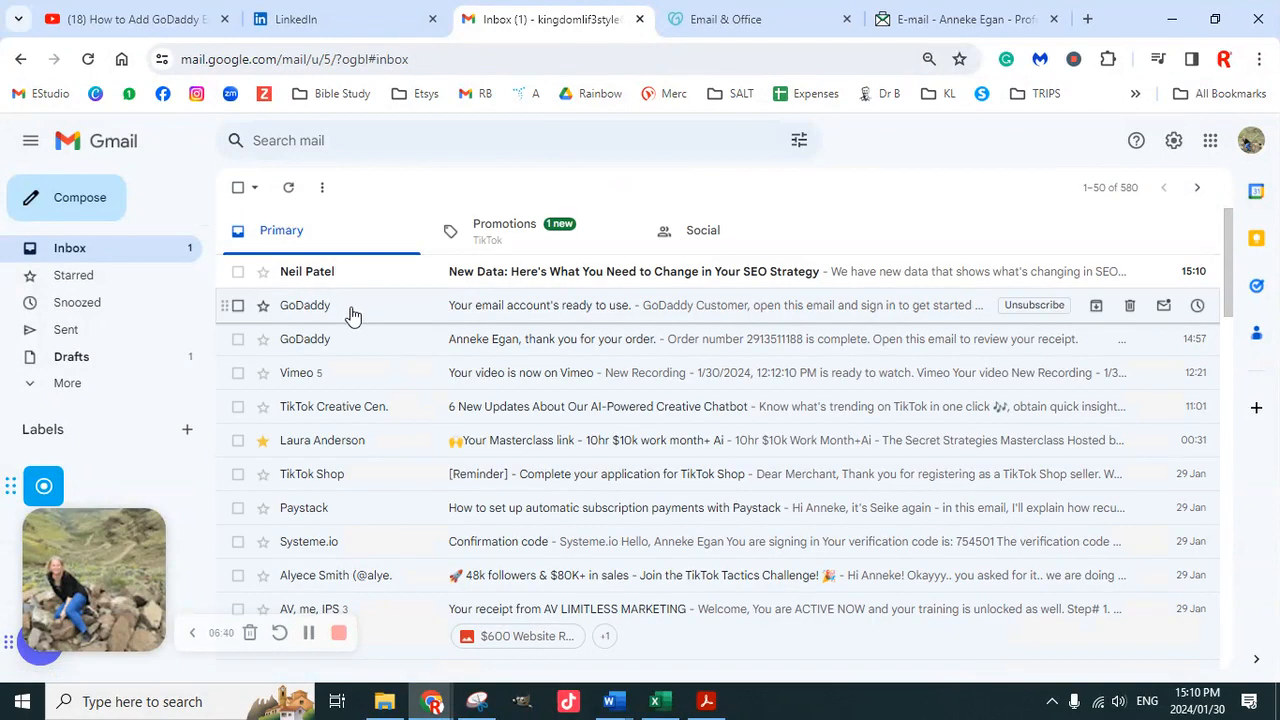
Open Gmail settings on the Accounts and Import tab
{"action": "left_click", "coordinate": [1173, 152]}
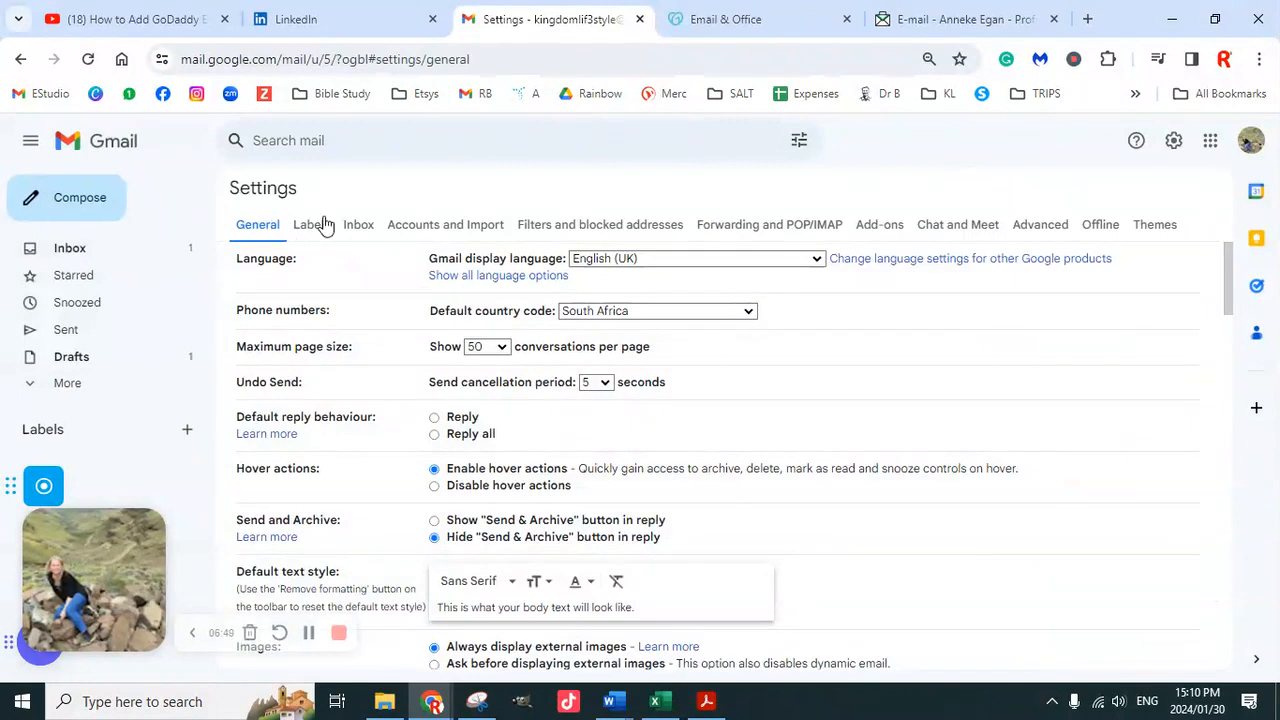
{"action": "left_click", "coordinate": [448, 224]}
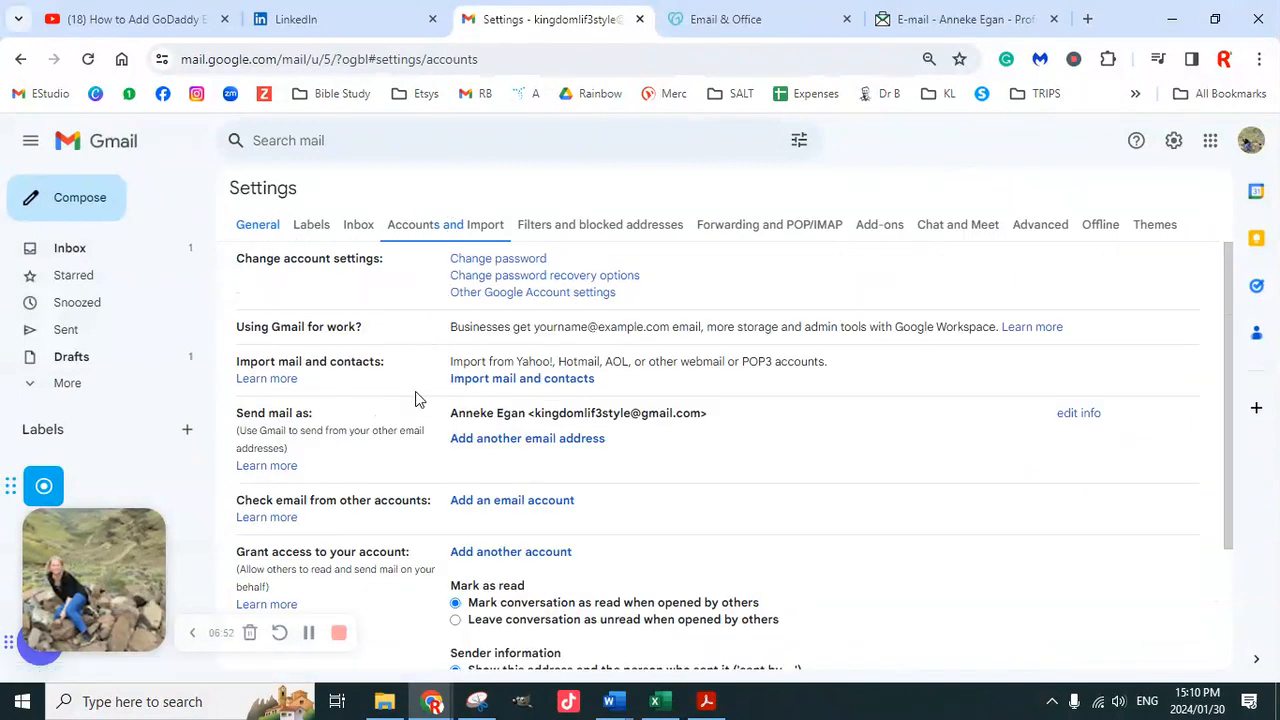
{"action": "scroll", "coordinate": [510, 462], "scroll_direction": "down", "scroll_amount": 3}
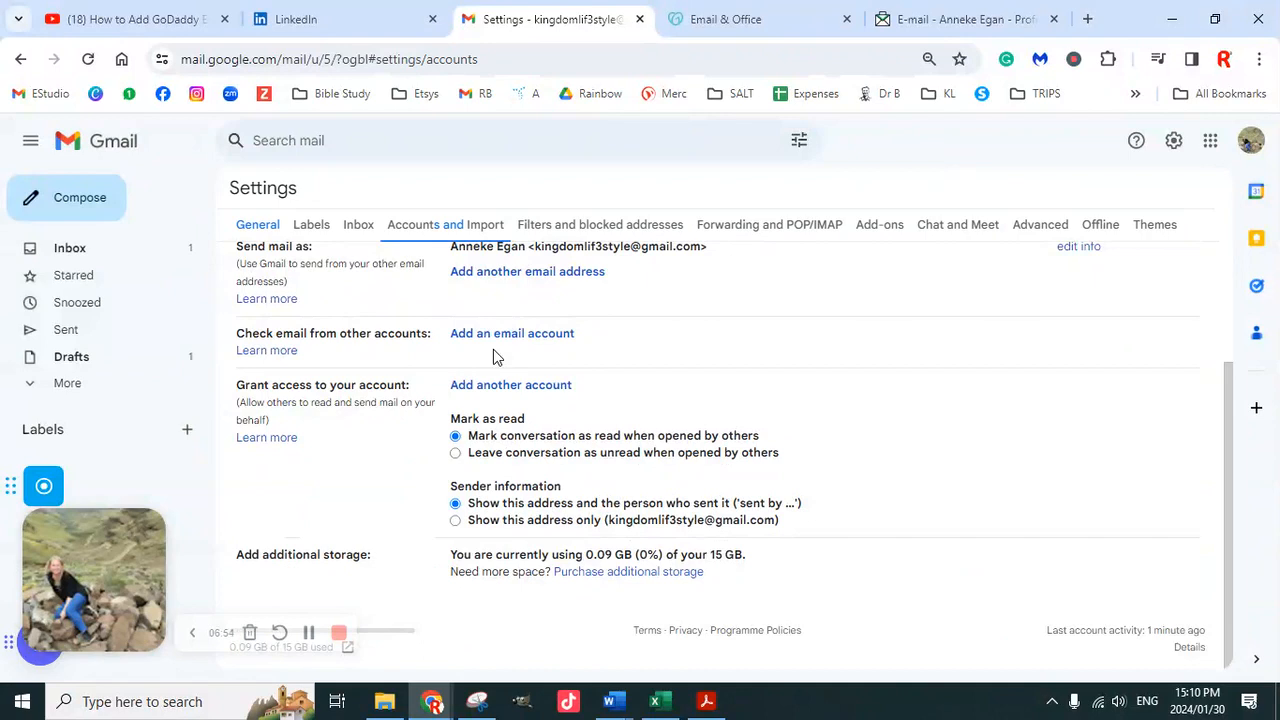
{"action": "scroll", "coordinate": [403, 343], "scroll_direction": "up", "scroll_amount": 1}
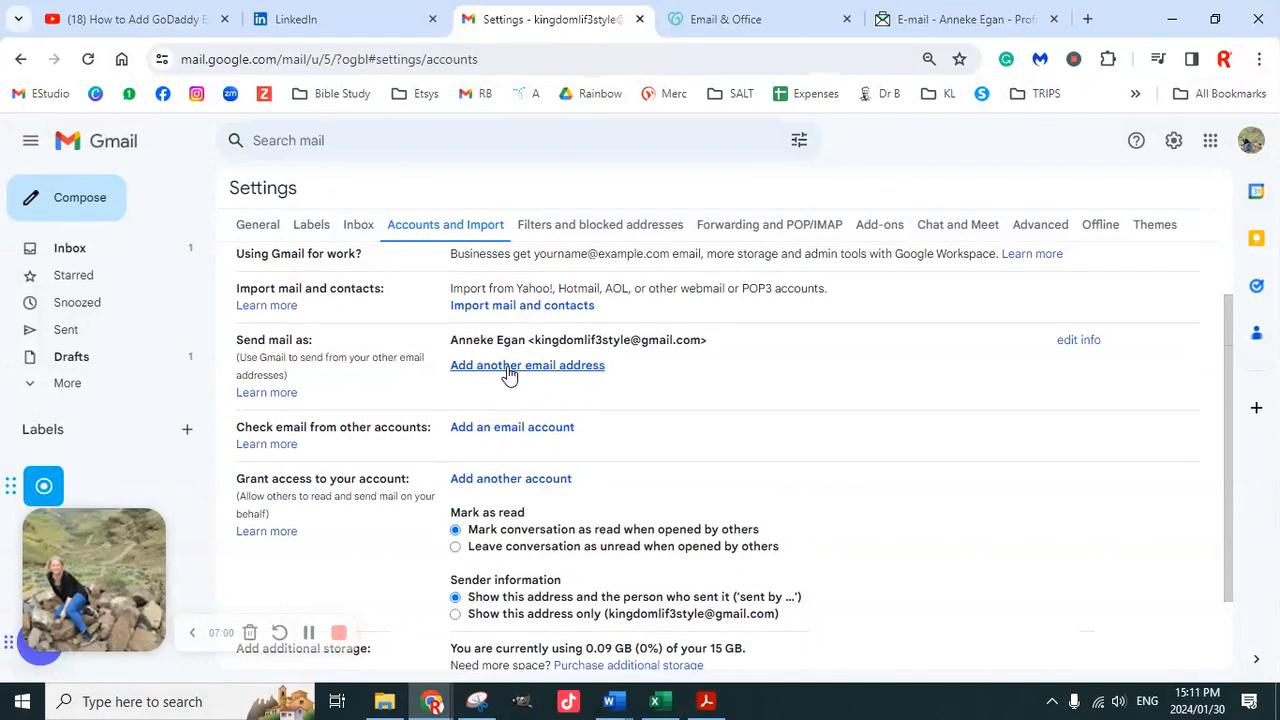
{"action": "scroll", "coordinate": [508, 372], "scroll_direction": "down", "scroll_amount": 1}
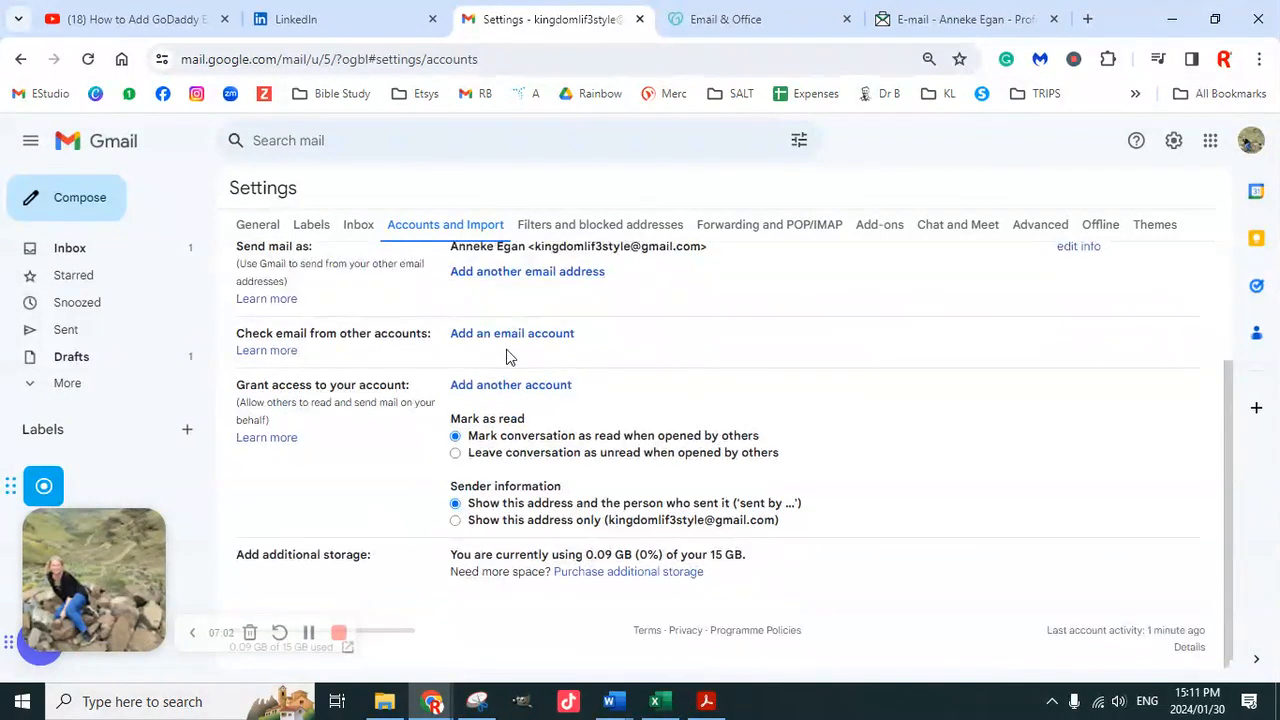
{"action": "scroll", "coordinate": [508, 360], "scroll_direction": "up", "scroll_amount": 1}
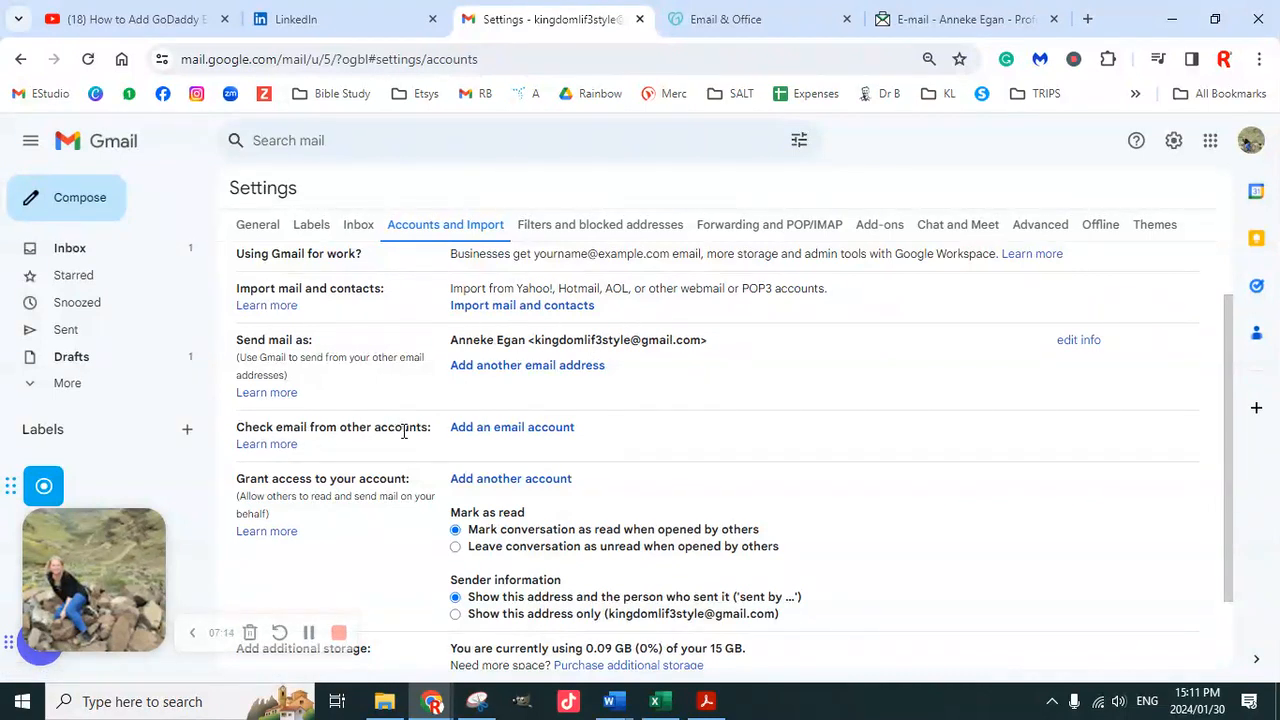
Start adding an email account and clear the wrongly autofilled address
{"action": "left_click", "coordinate": [505, 428]}
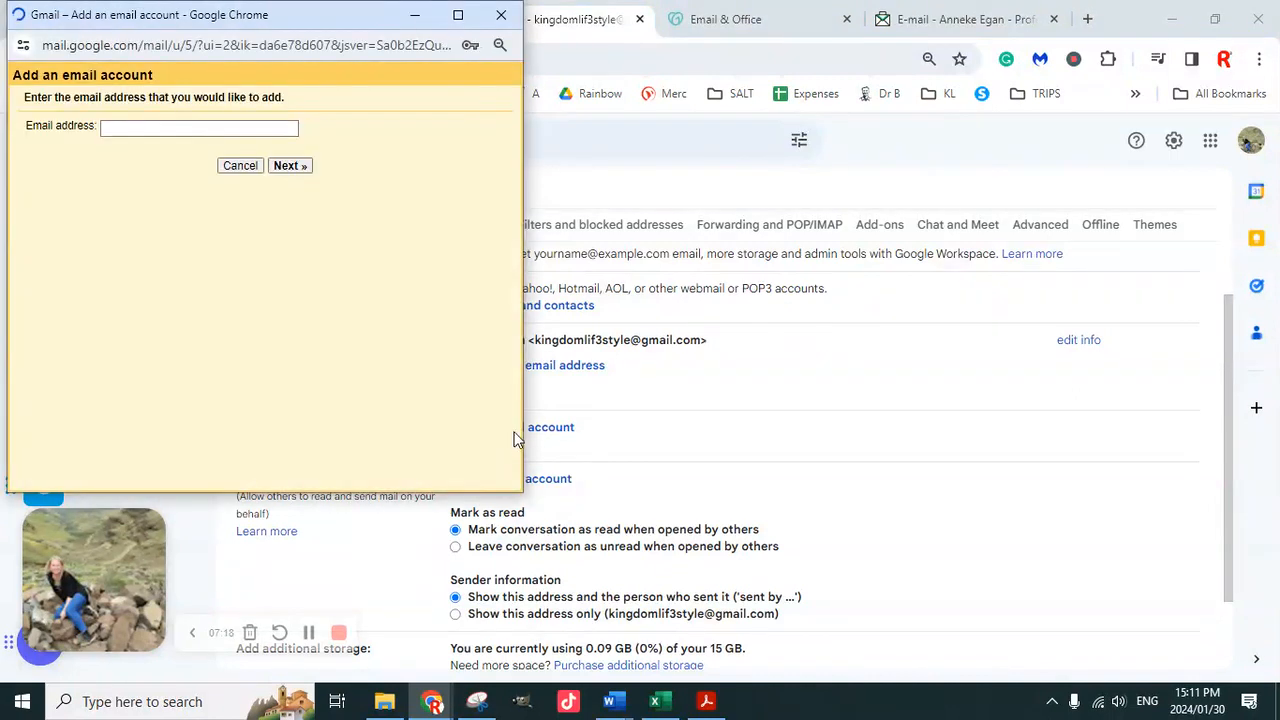
{"action": "left_click", "coordinate": [183, 126]}
{"action": "key", "text": "ctrl+v"}
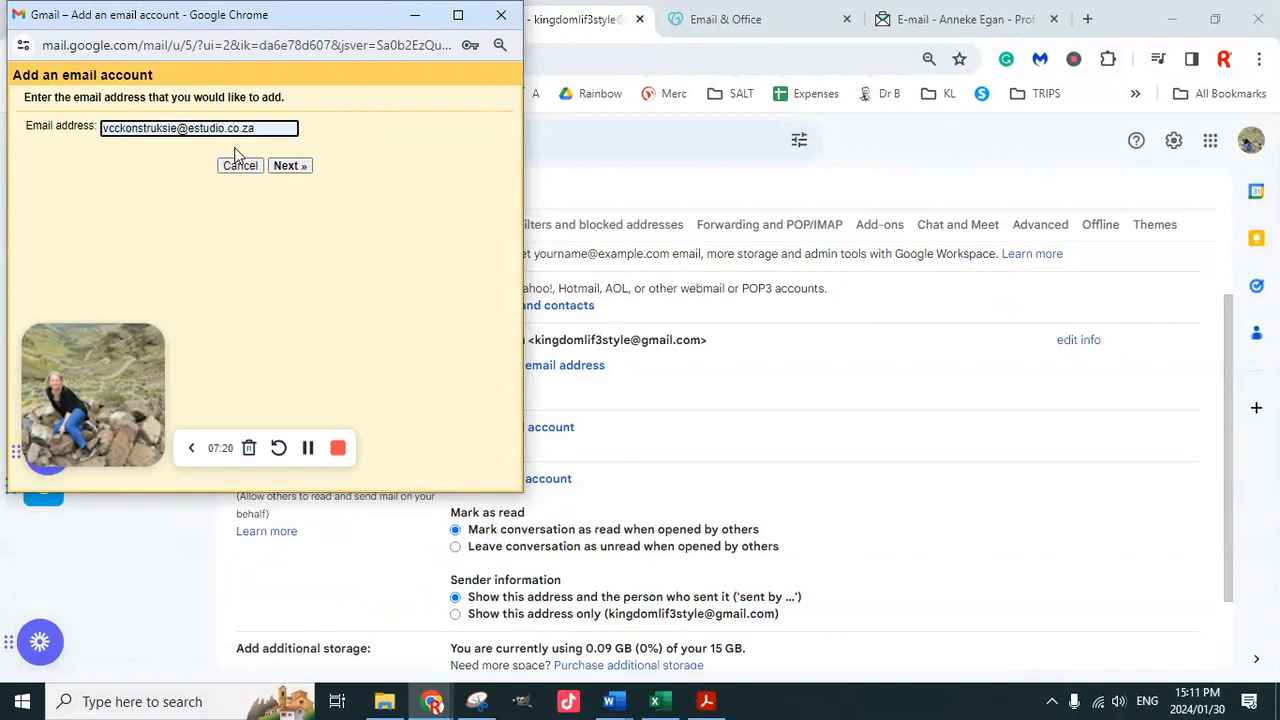
{"action": "left_click_drag", "start_coordinate": [258, 127], "coordinate": [88, 132]}
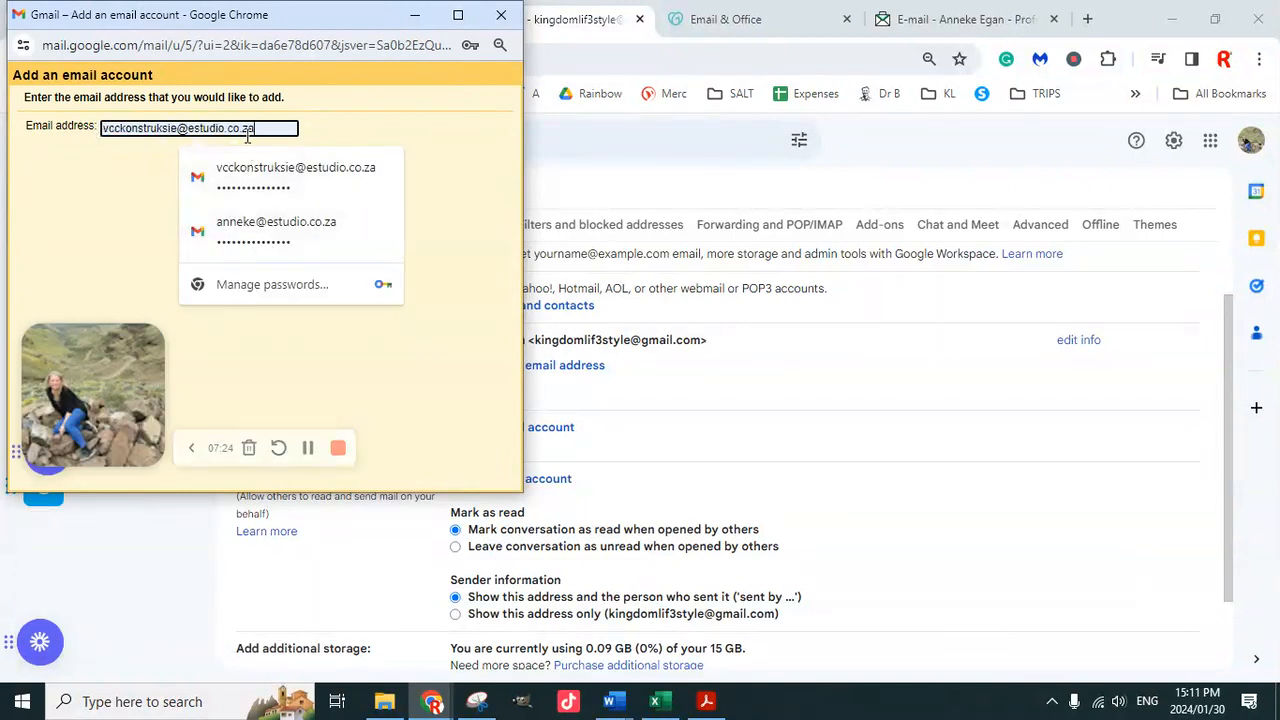
{"action": "left_click_drag", "start_coordinate": [259, 131], "coordinate": [97, 125]}
{"action": "key", "text": "ctrl+c"}
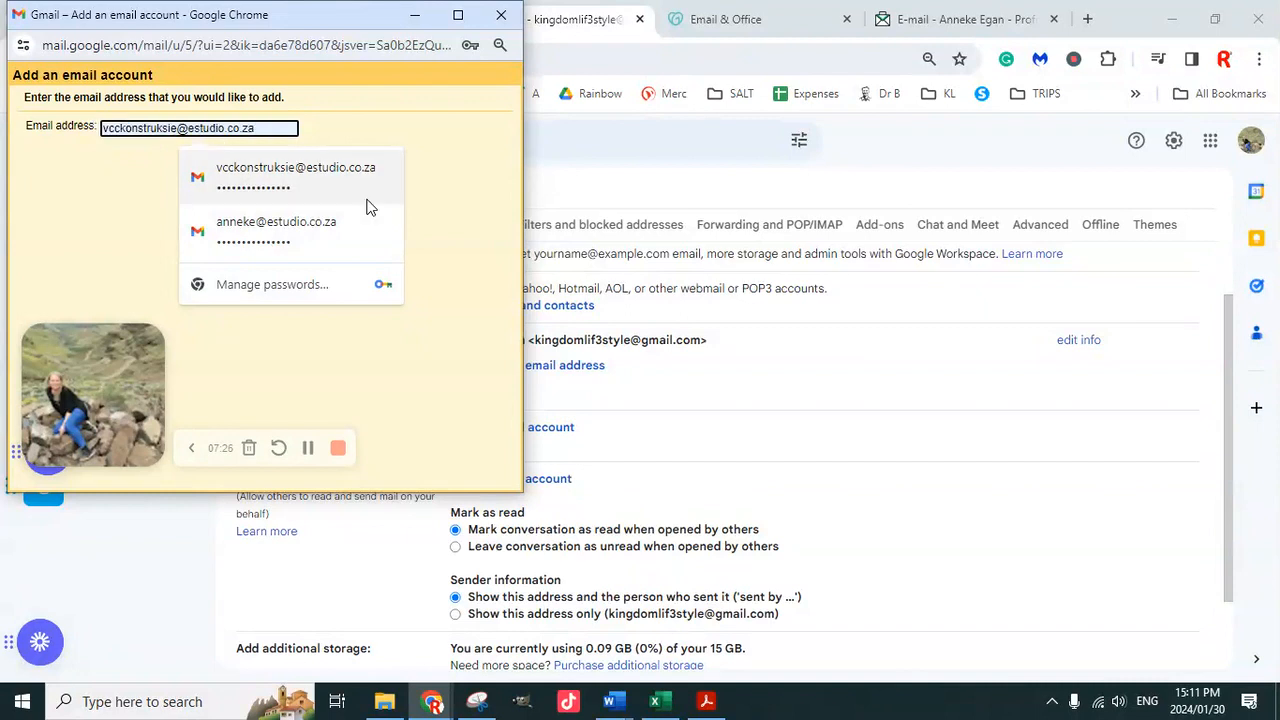
{"action": "key", "text": "BackSpace"}
Check GoDaddy's email server settings, then return to Gmail settings
{"action": "left_click_drag", "start_coordinate": [366, 18], "coordinate": [633, 175]}
{"action": "left_click", "coordinate": [773, 19]}
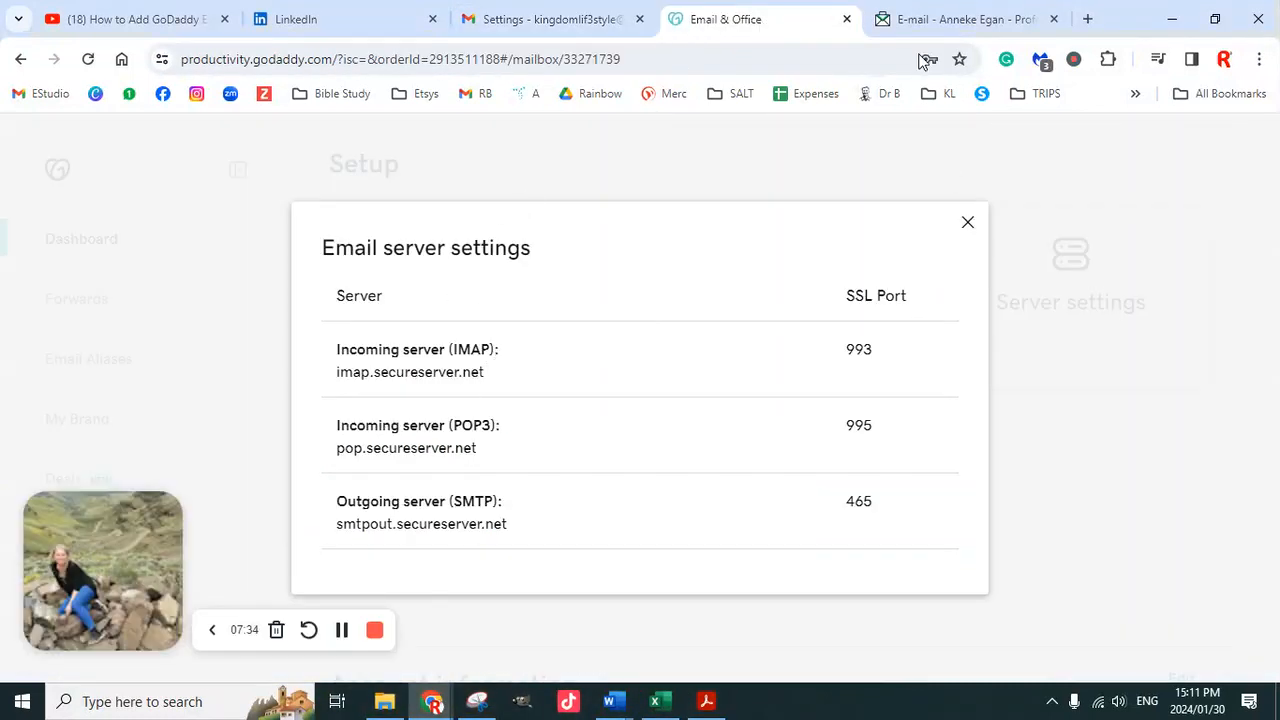
{"action": "left_click", "coordinate": [580, 20]}
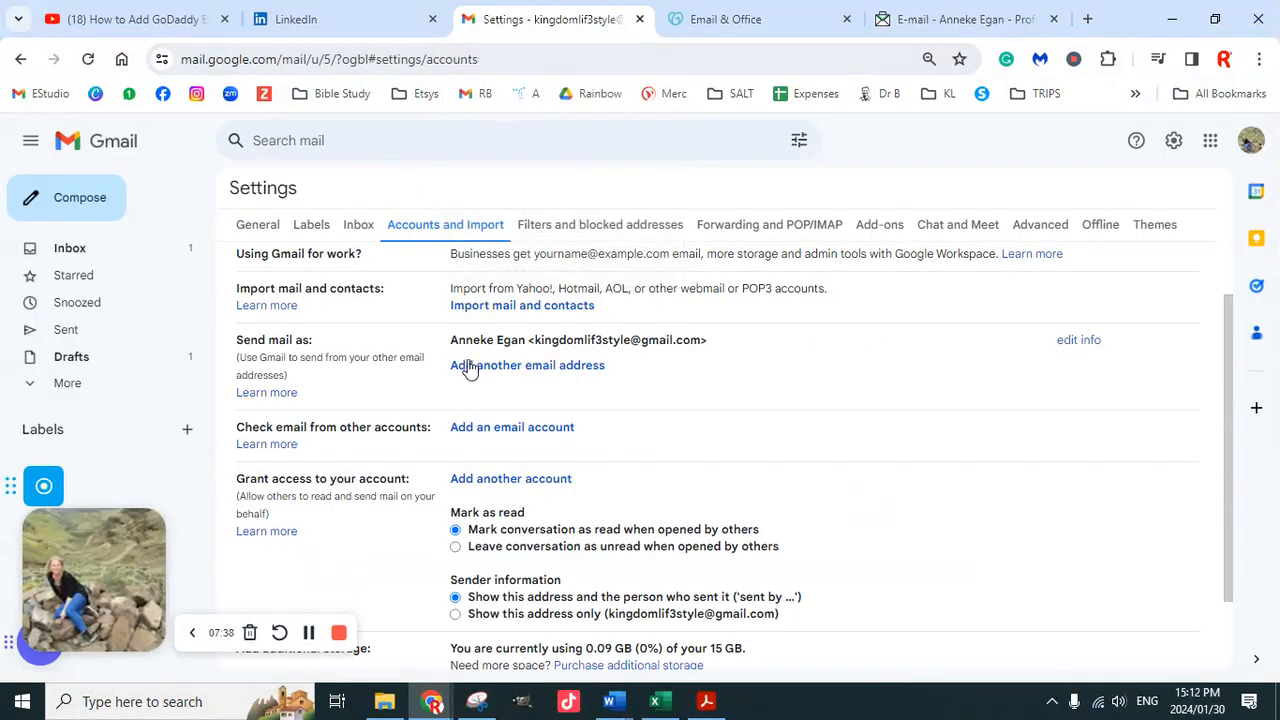
Enter the GoDaddy mailbox address in Add an email account and continue to POP3 import
{"action": "left_click", "coordinate": [506, 430]}
{"action": "key", "text": "ctrl+v"}
{"action": "left_click_drag", "start_coordinate": [530, 287], "coordinate": [367, 287]}
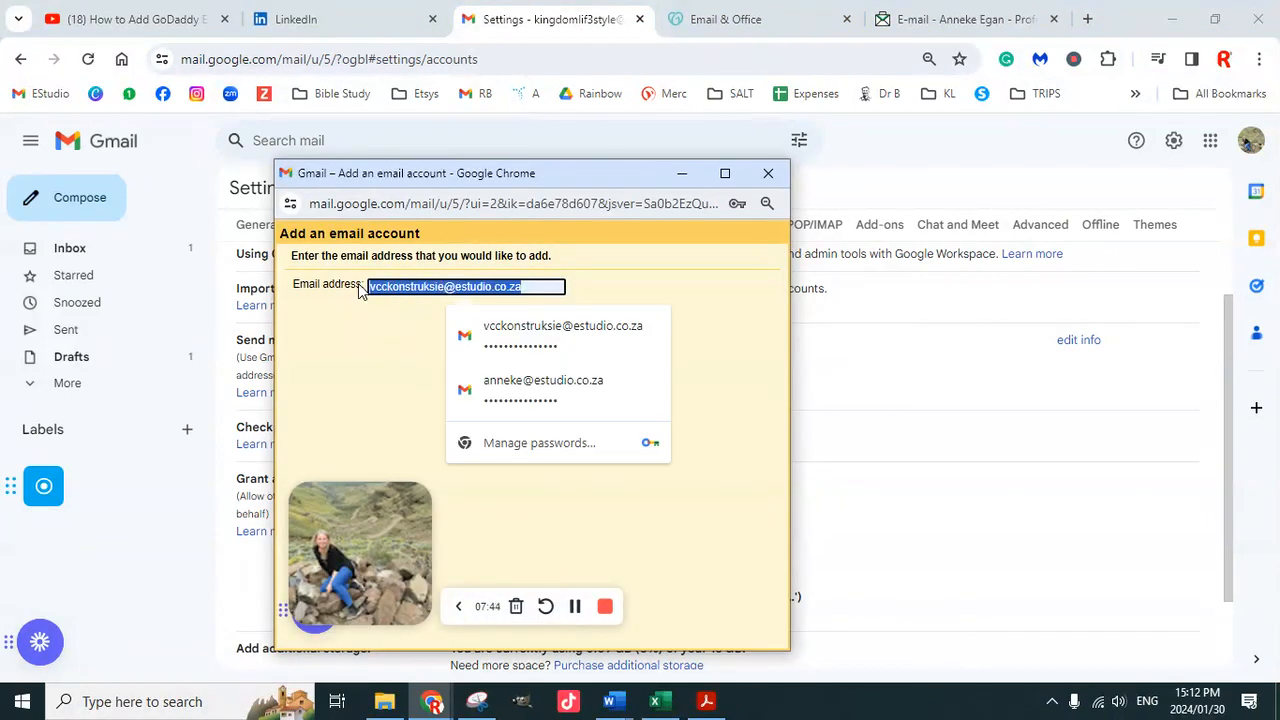
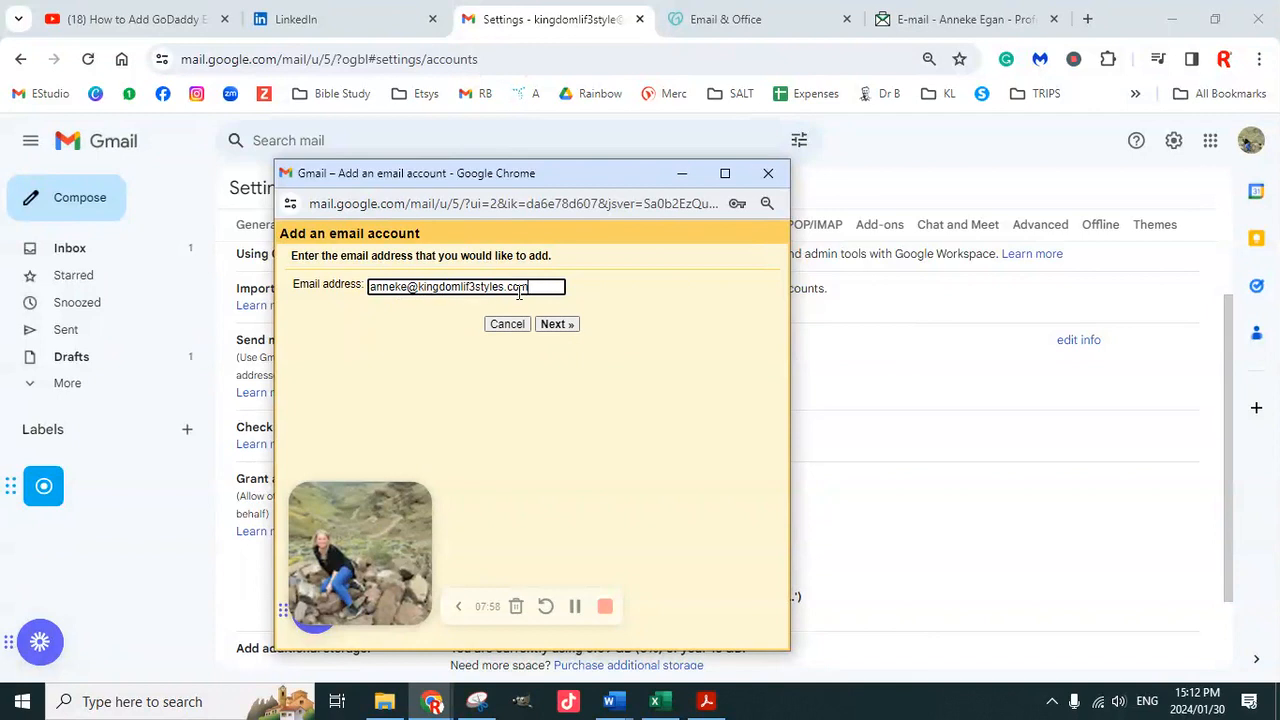
{"action": "left_click", "coordinate": [555, 326]}
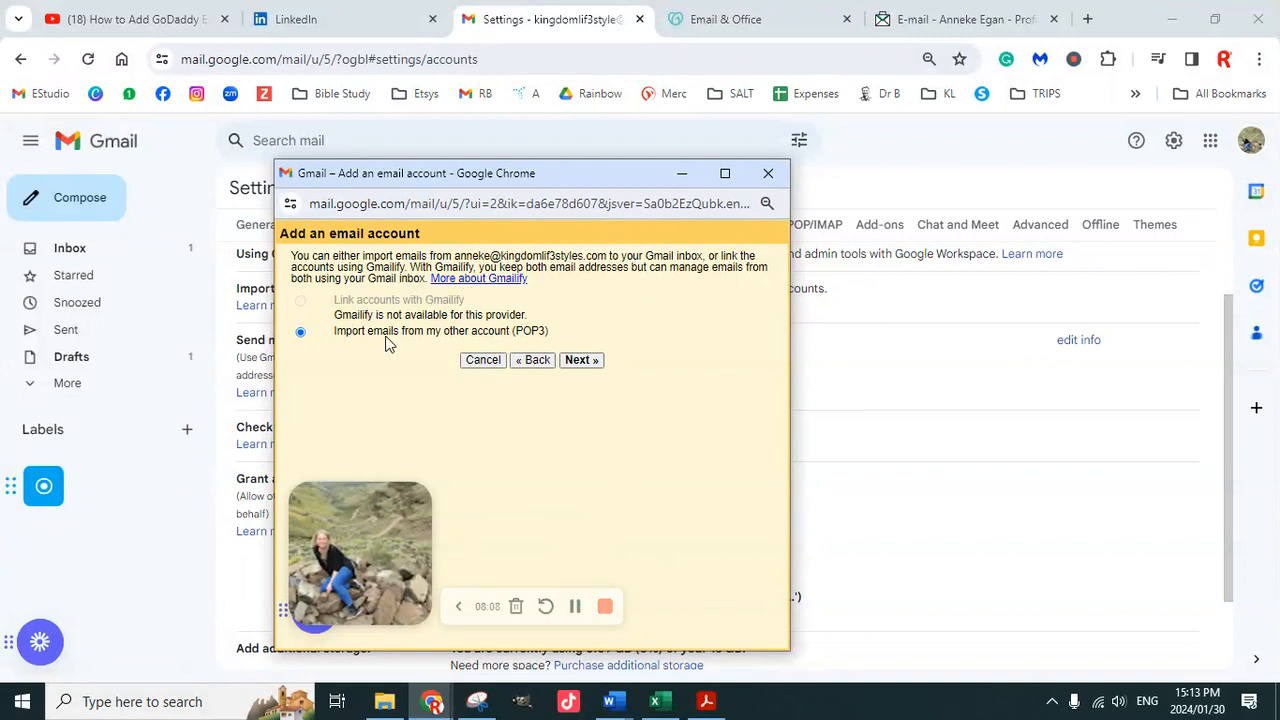
Enter the full mailbox address as the POP3 username and type the mailbox password
{"action": "left_click", "coordinate": [582, 360]}
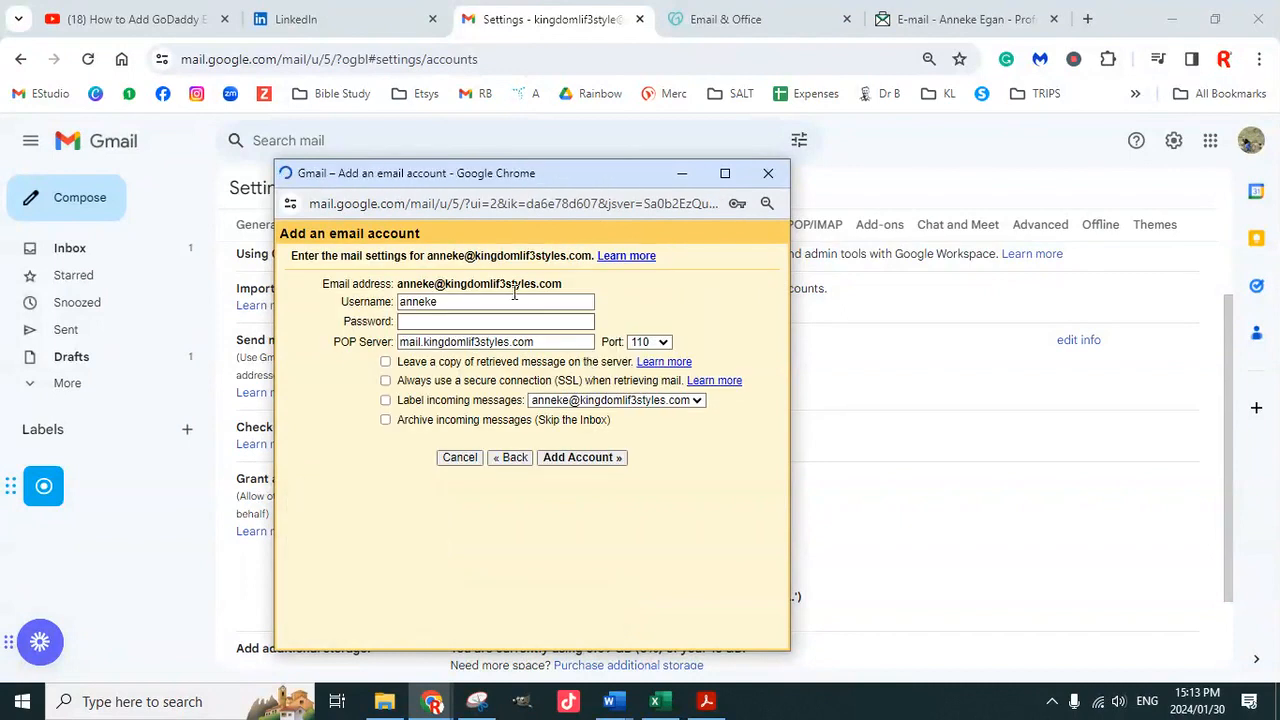
{"action": "left_click", "coordinate": [428, 301]}
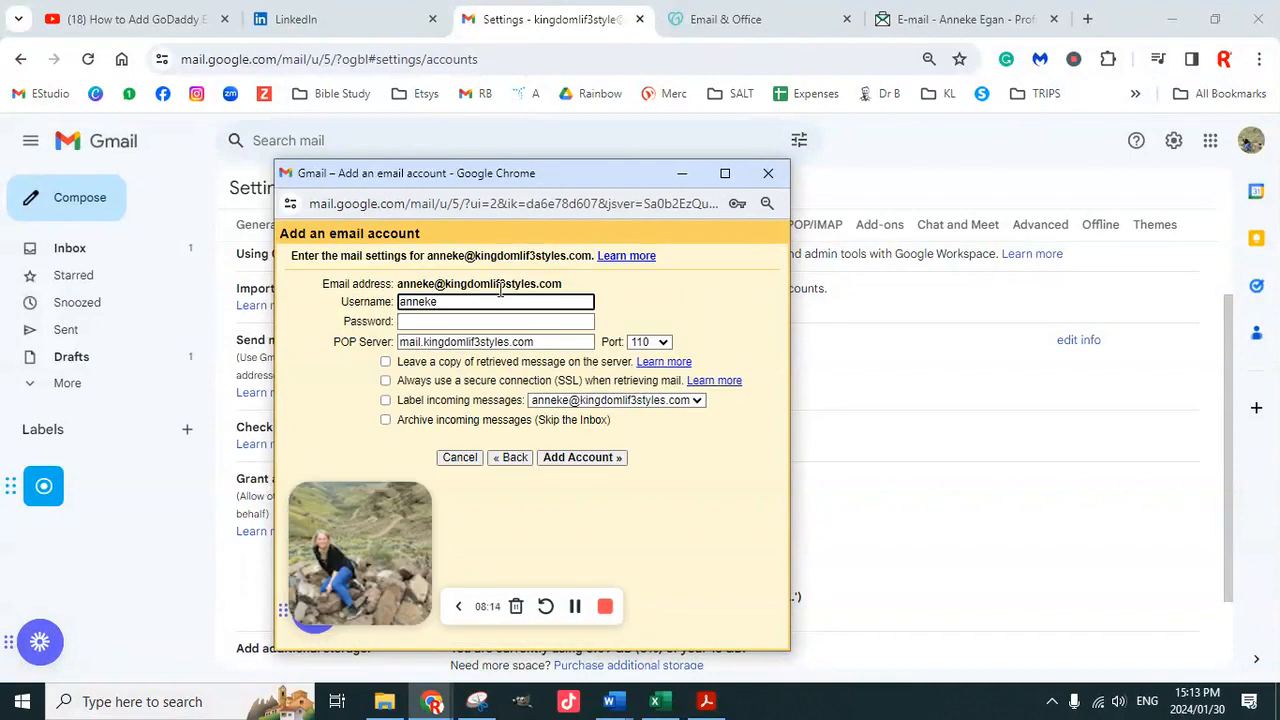
{"action": "left_click_drag", "start_coordinate": [566, 290], "coordinate": [397, 286]}
{"action": "key", "text": "ctrl+c"}
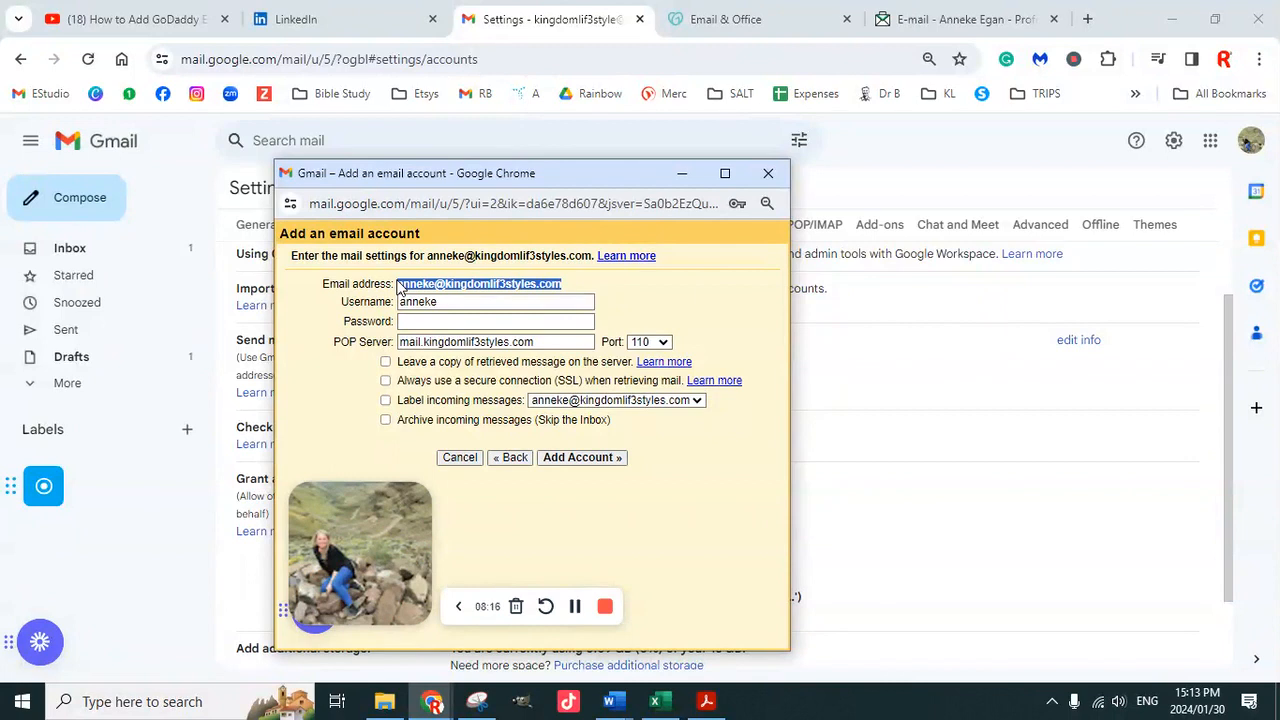
{"action": "double_click", "coordinate": [437, 302]}
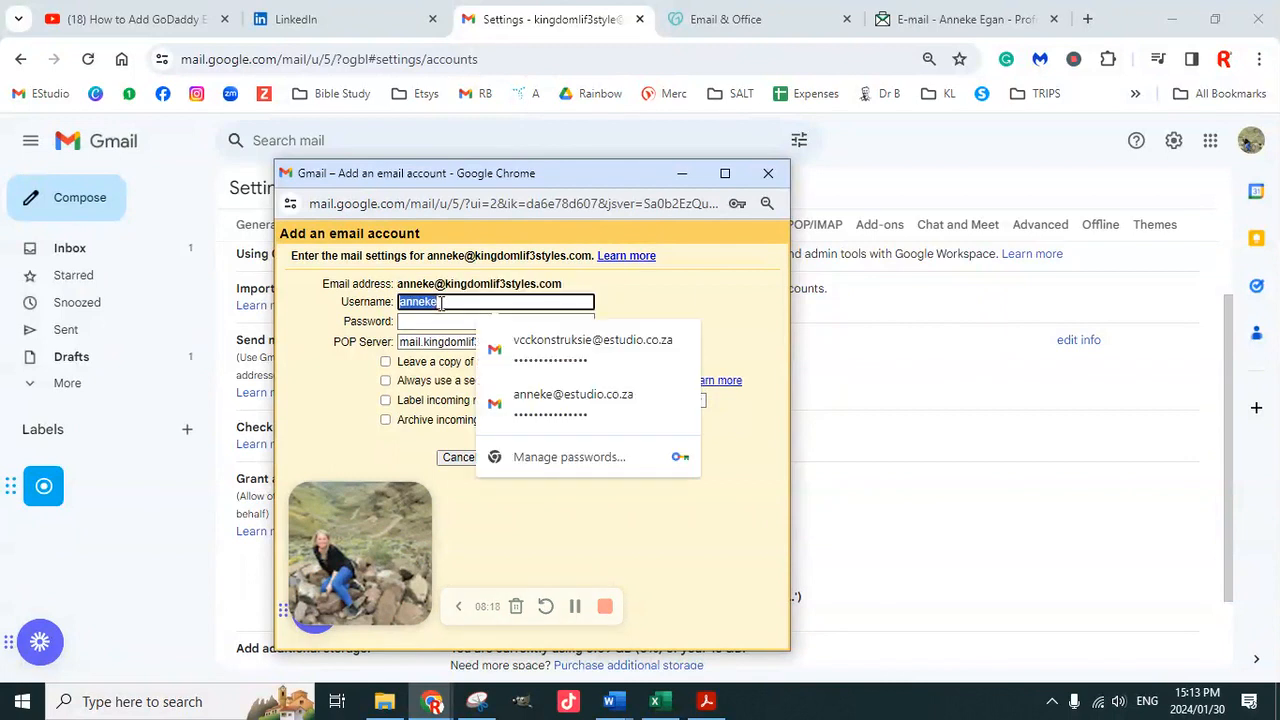
{"action": "key", "text": "ctrl+v"}
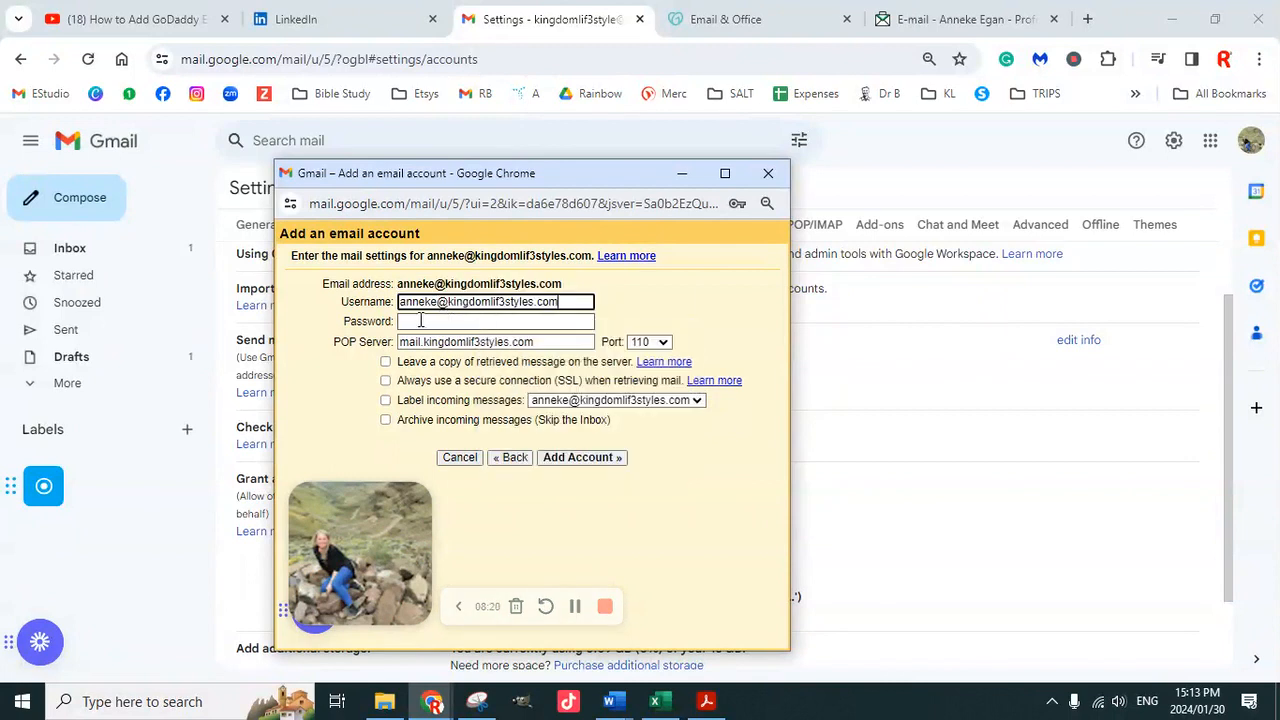
{"action": "left_click", "coordinate": [420, 321]}
{"action": "type", "text": "••"}
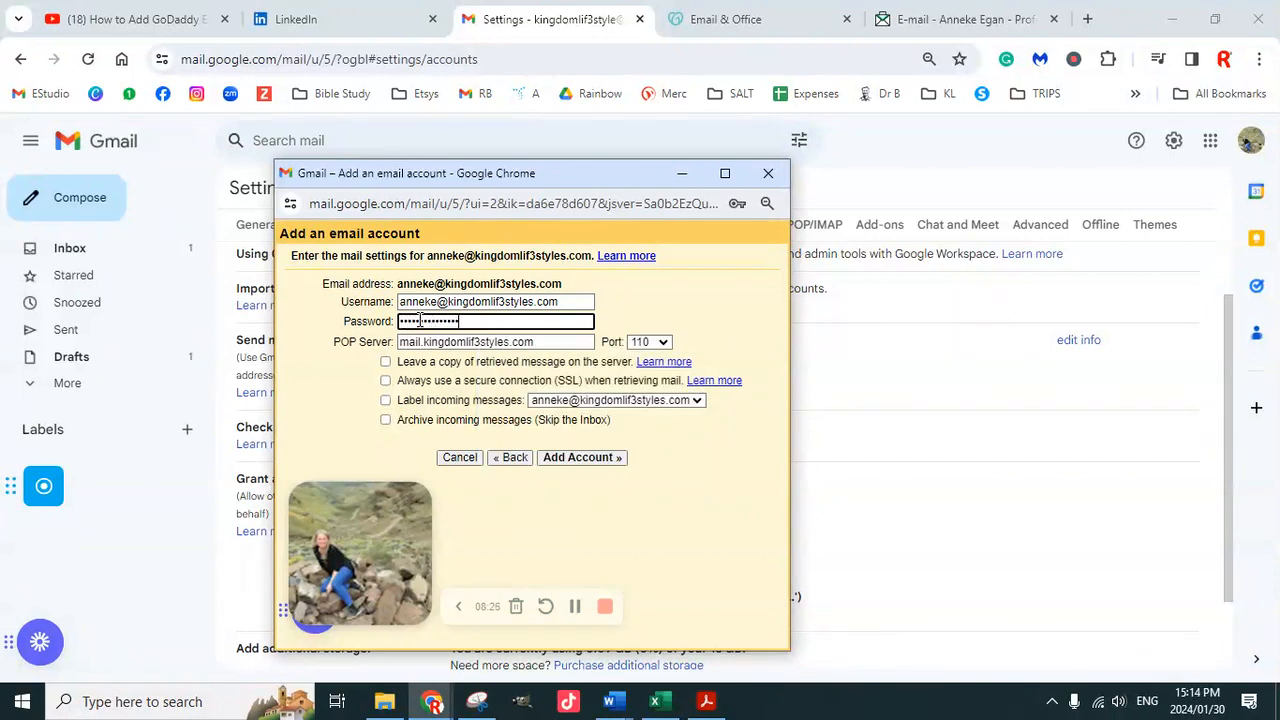
Copy the POP3 server name pop.secureserver.net from GoDaddy's email server settings
{"action": "double_click", "coordinate": [553, 341]}
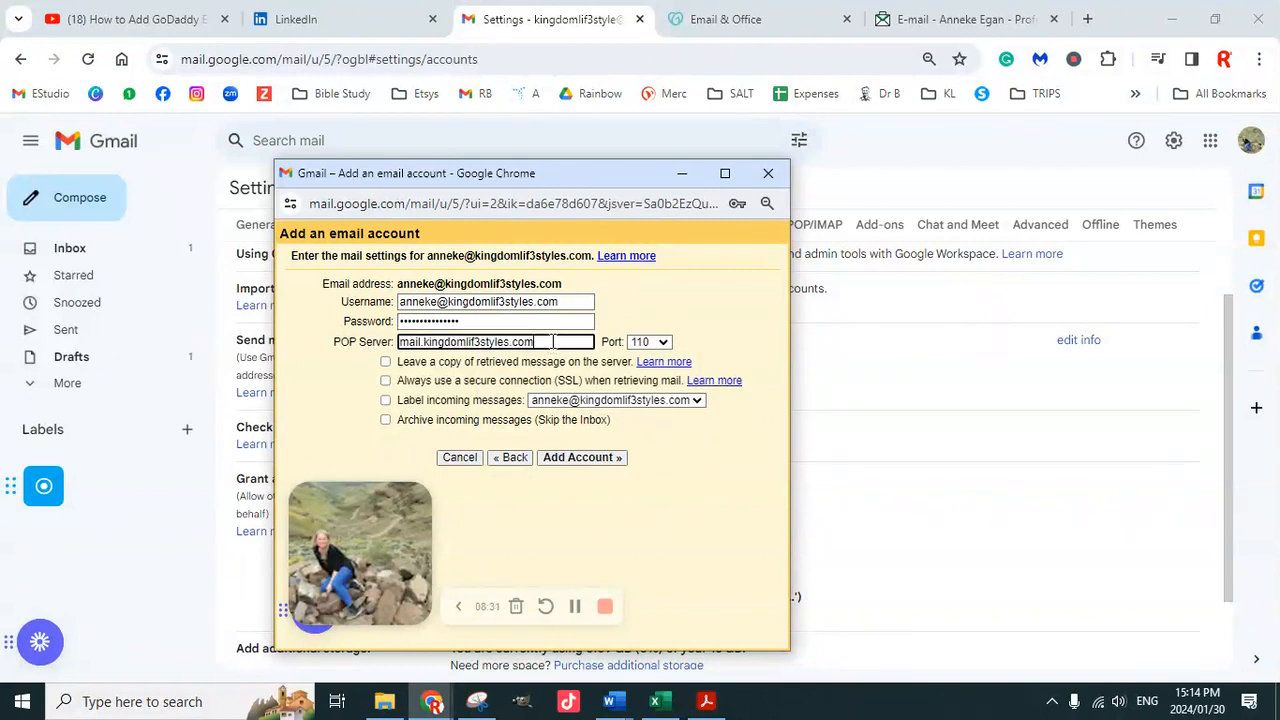
{"action": "left_click", "coordinate": [760, 20]}
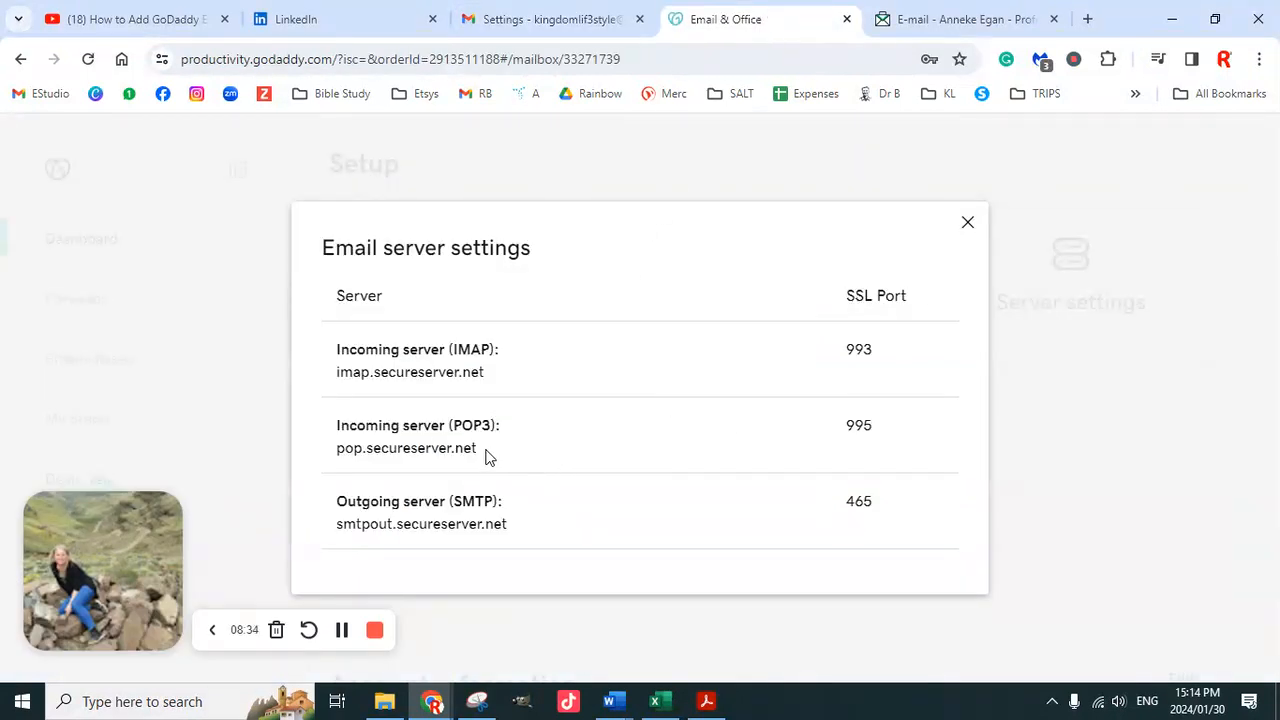
{"action": "left_click_drag", "start_coordinate": [428, 451], "coordinate": [338, 456]}
{"action": "key", "text": "ctrl+c"}
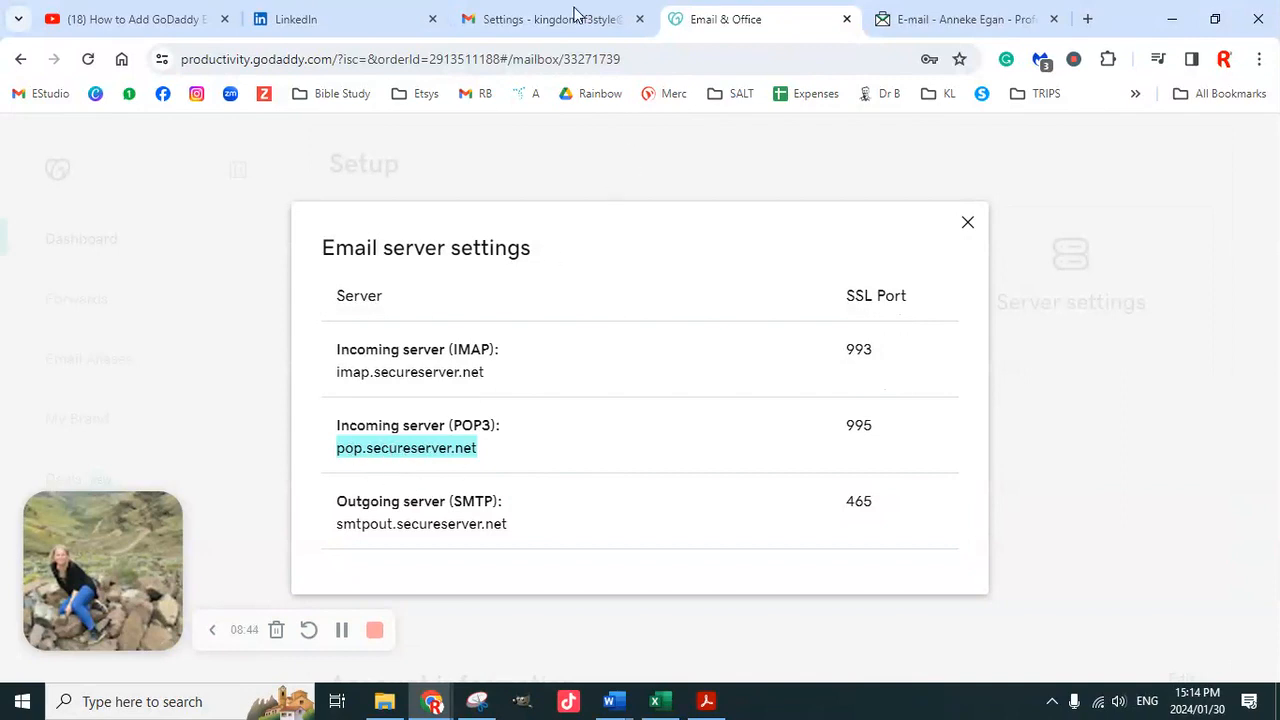
{"action": "left_click", "coordinate": [545, 19]}
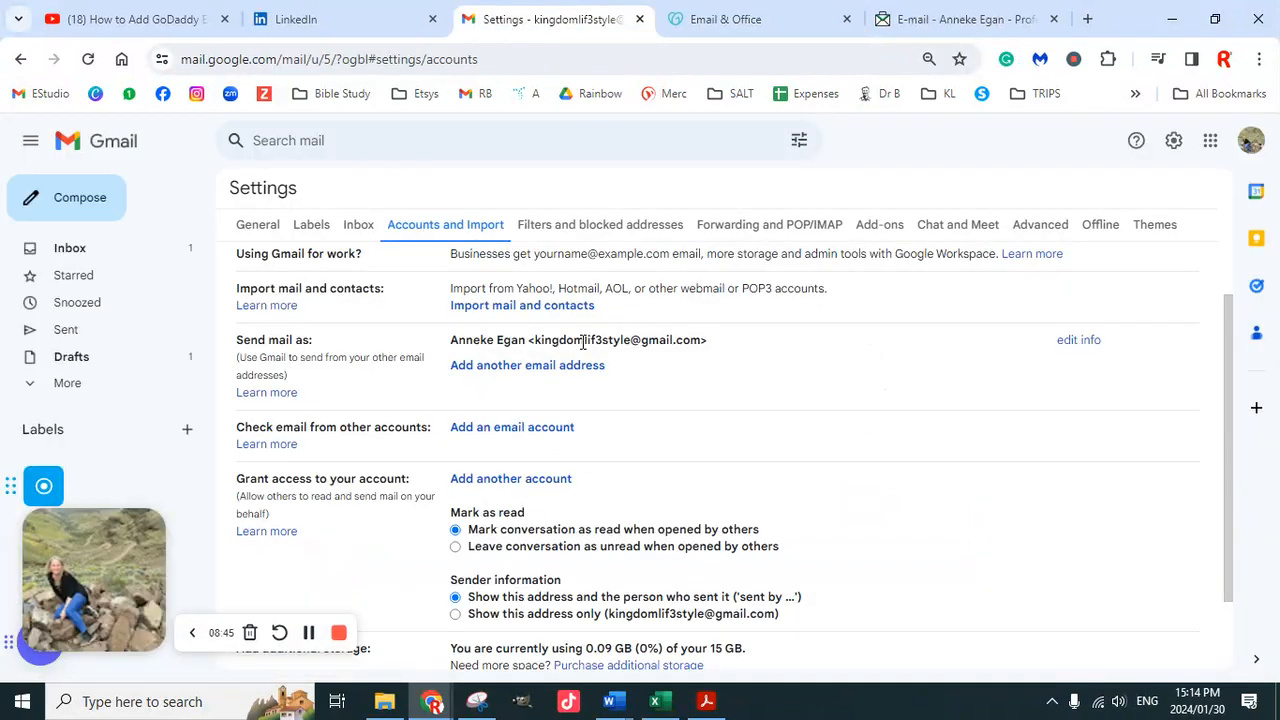
Save the mailbox login in Chrome's password bubble and restart the add-account form
{"action": "left_click", "coordinate": [519, 438]}
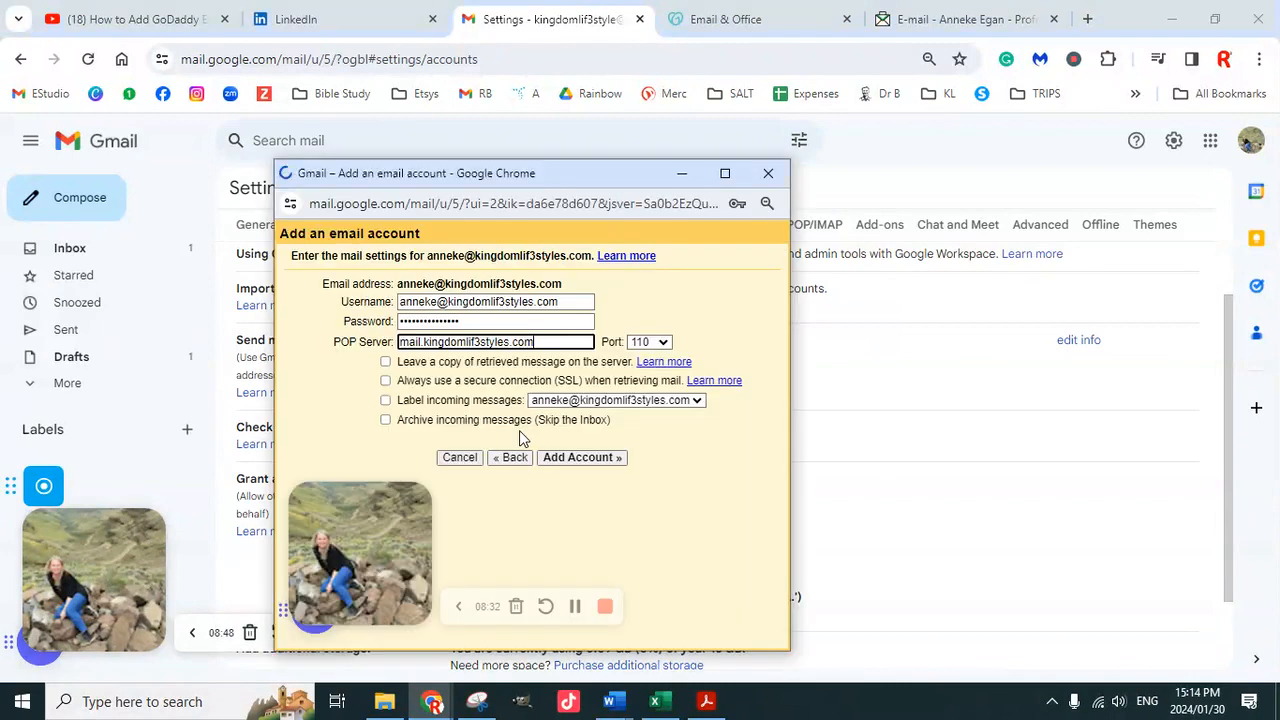
{"action": "key", "text": "ctrl+v"}
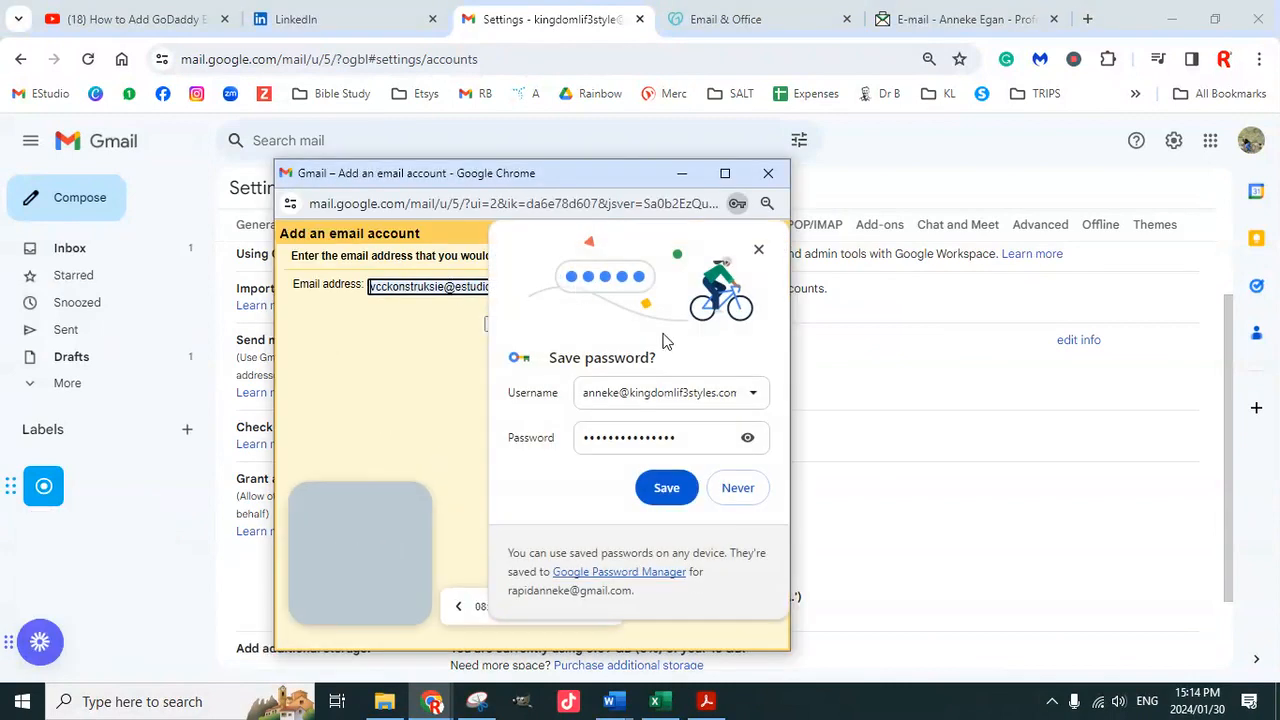
{"action": "left_click", "coordinate": [666, 488]}
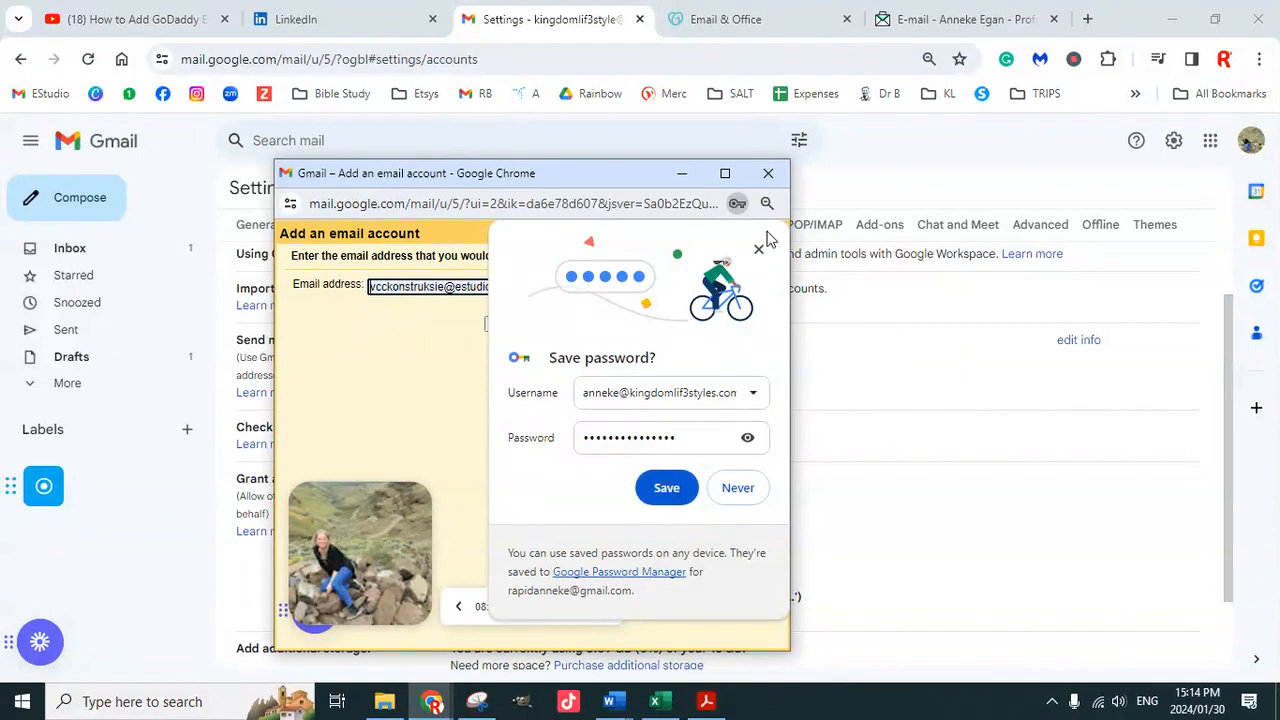
{"action": "left_click", "coordinate": [546, 289]}
Replace the wrong address with the business mailbox address and continue to the POP3 import choice
{"action": "left_click_drag", "start_coordinate": [546, 289], "coordinate": [366, 290]}
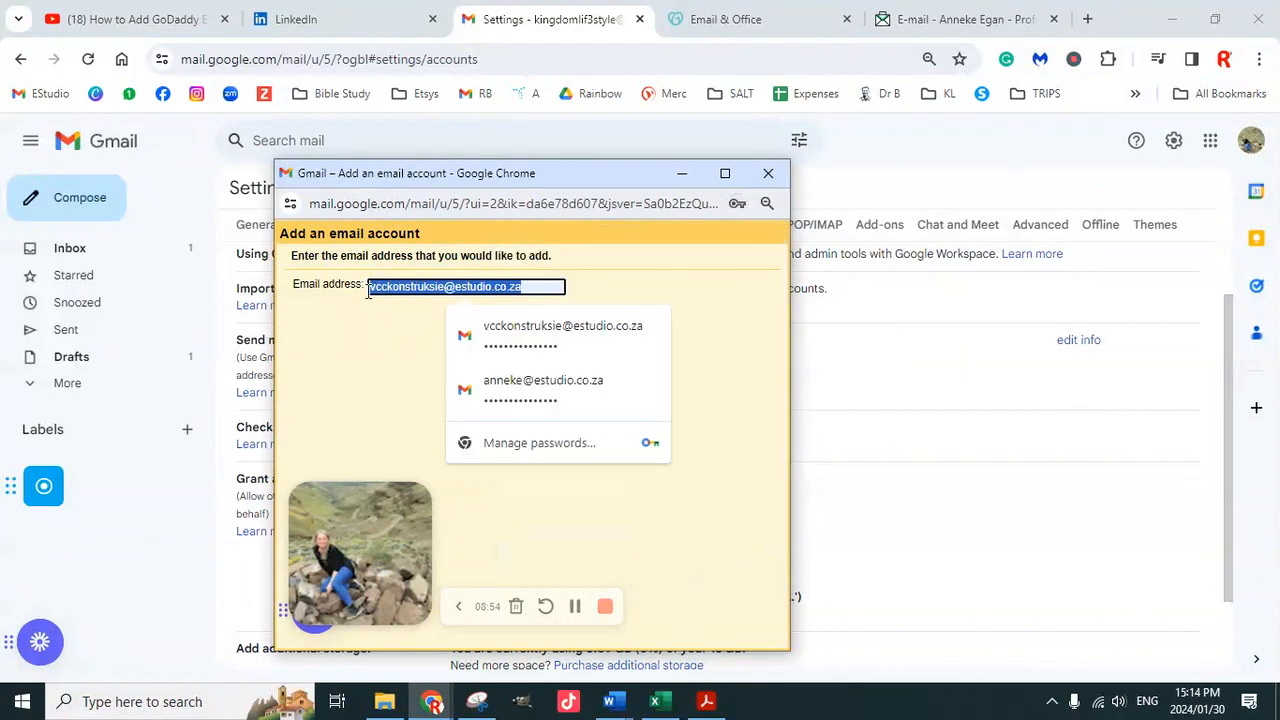
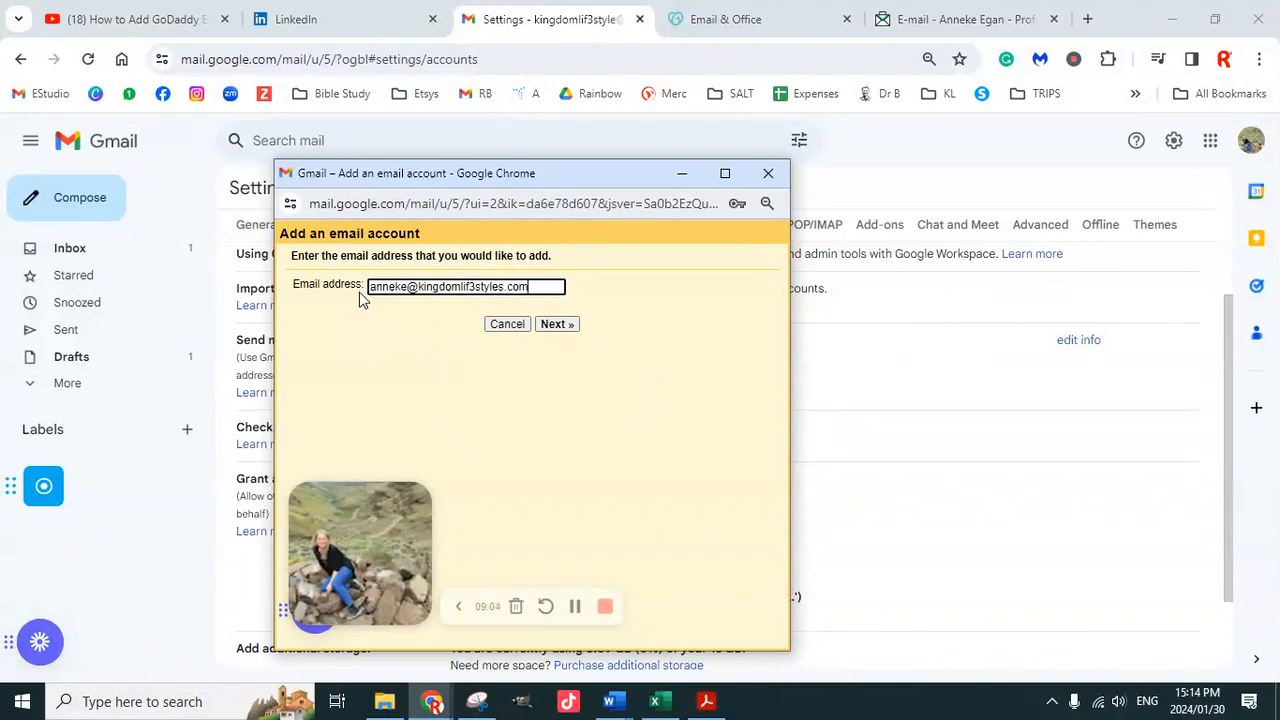
{"action": "left_click", "coordinate": [555, 324]}
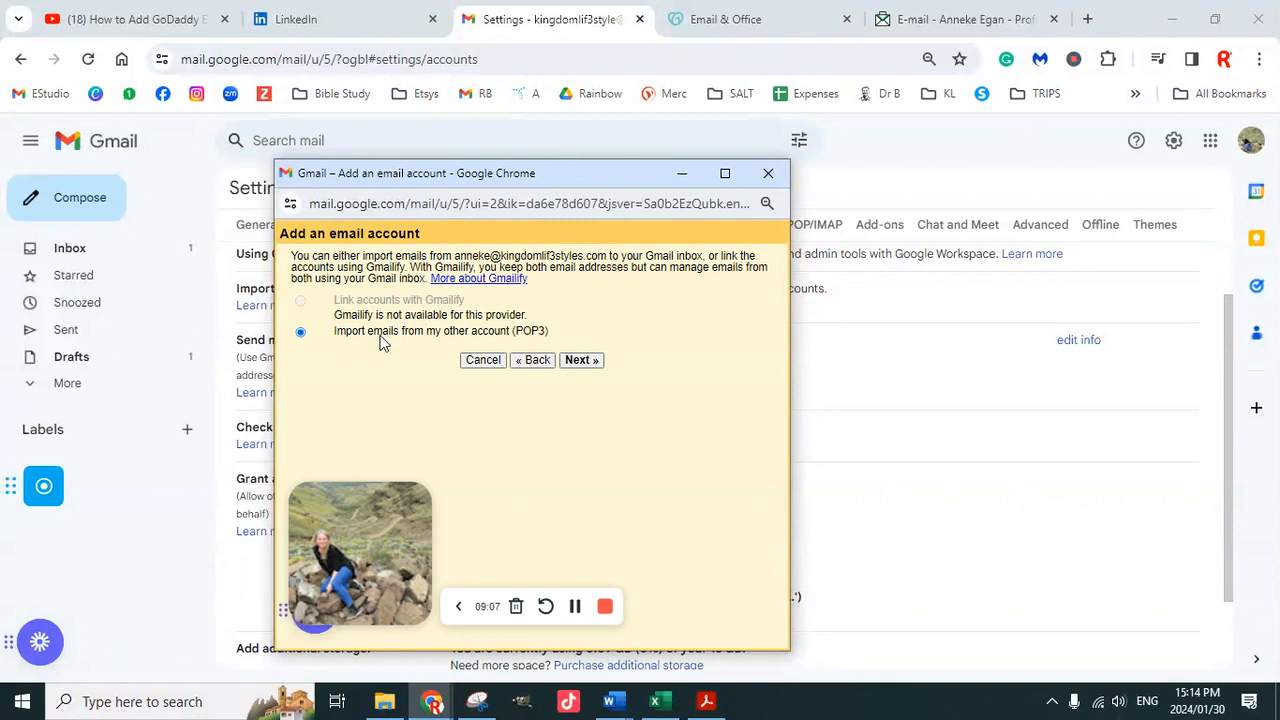
Set the POP server to pop.secureserver.net with port 993
{"action": "left_click", "coordinate": [580, 360]}
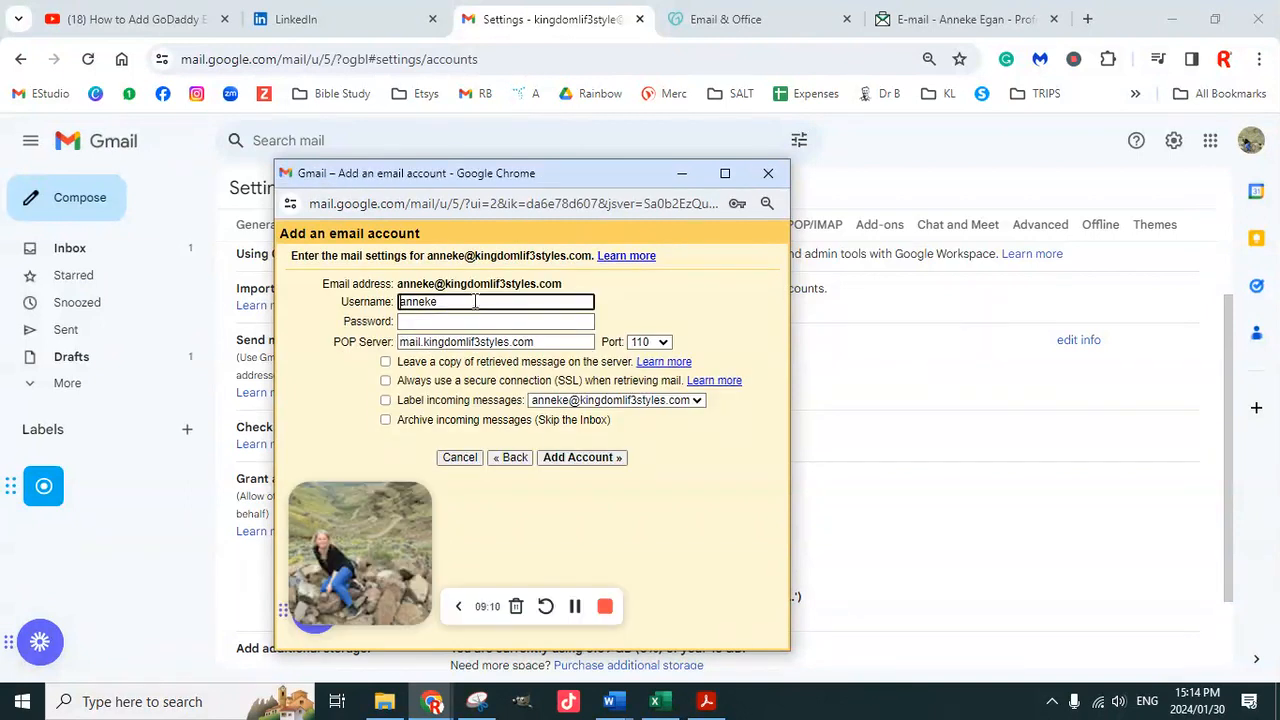
{"action": "triple_click", "coordinate": [520, 344]}
{"action": "key", "text": "ctrl+v"}
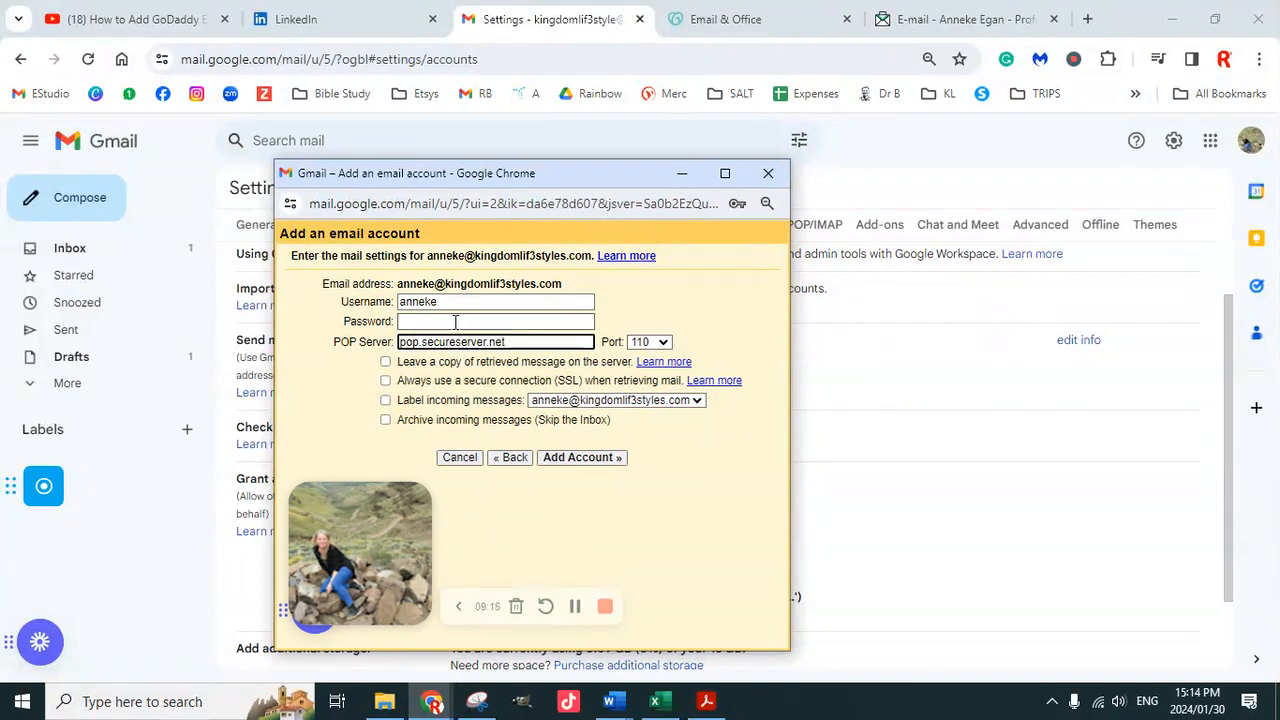
{"action": "left_click", "coordinate": [661, 344]}
{"action": "left_click", "coordinate": [640, 385]}
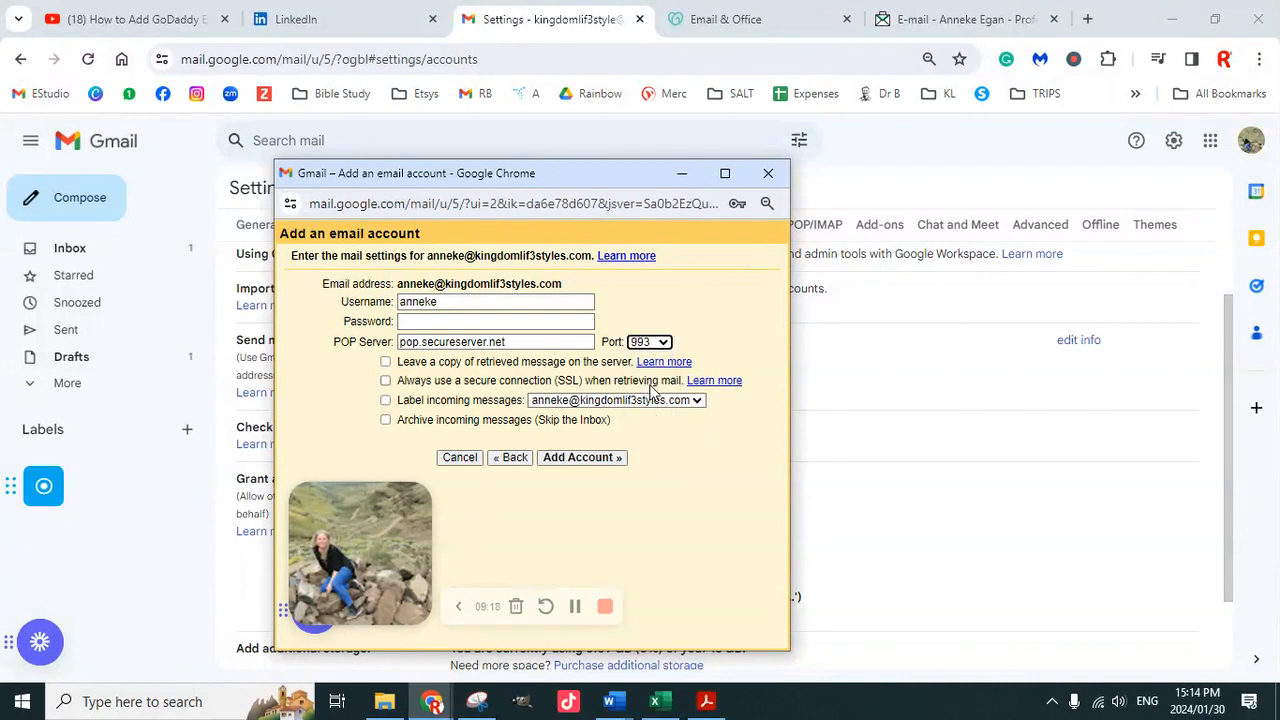
Enter the password, use the full address as username, and enable labelling and SSL retrieval
{"action": "left_click", "coordinate": [439, 321]}
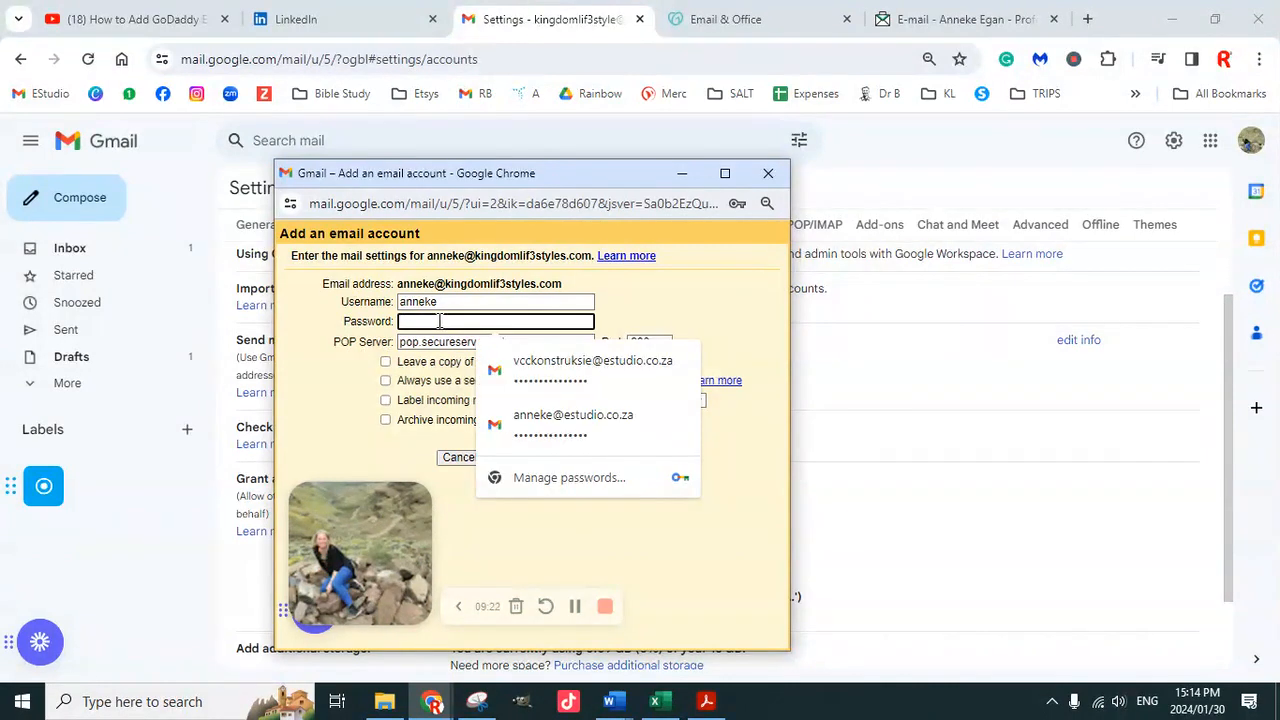
{"action": "type", "text": "•"}
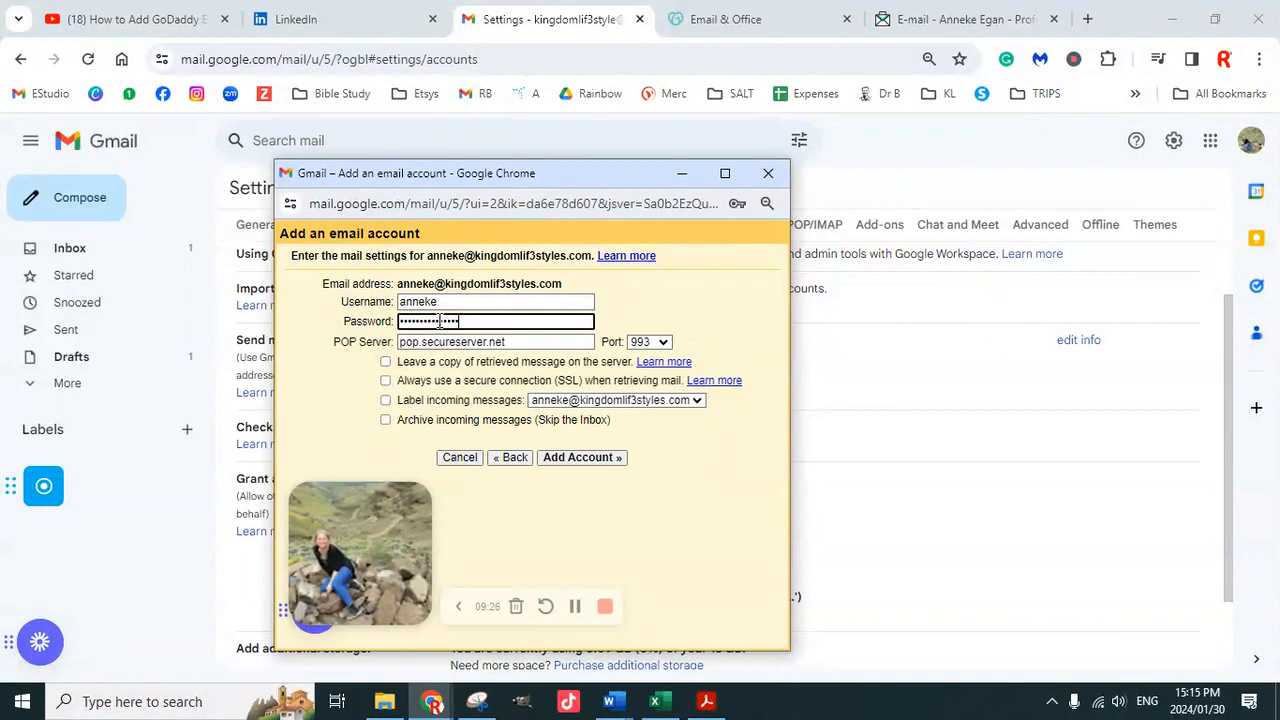
{"action": "left_click_drag", "start_coordinate": [565, 284], "coordinate": [407, 284]}
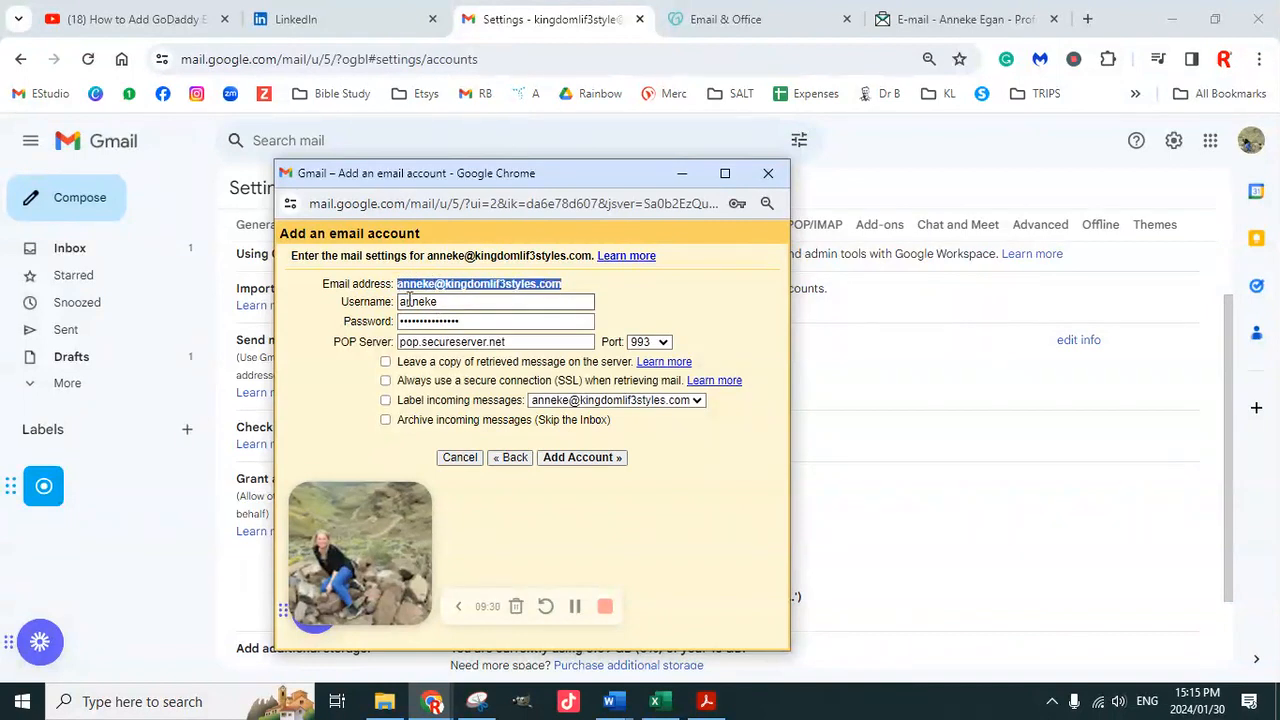
{"action": "double_click", "coordinate": [425, 300]}
{"action": "key", "text": "ctrl+v"}
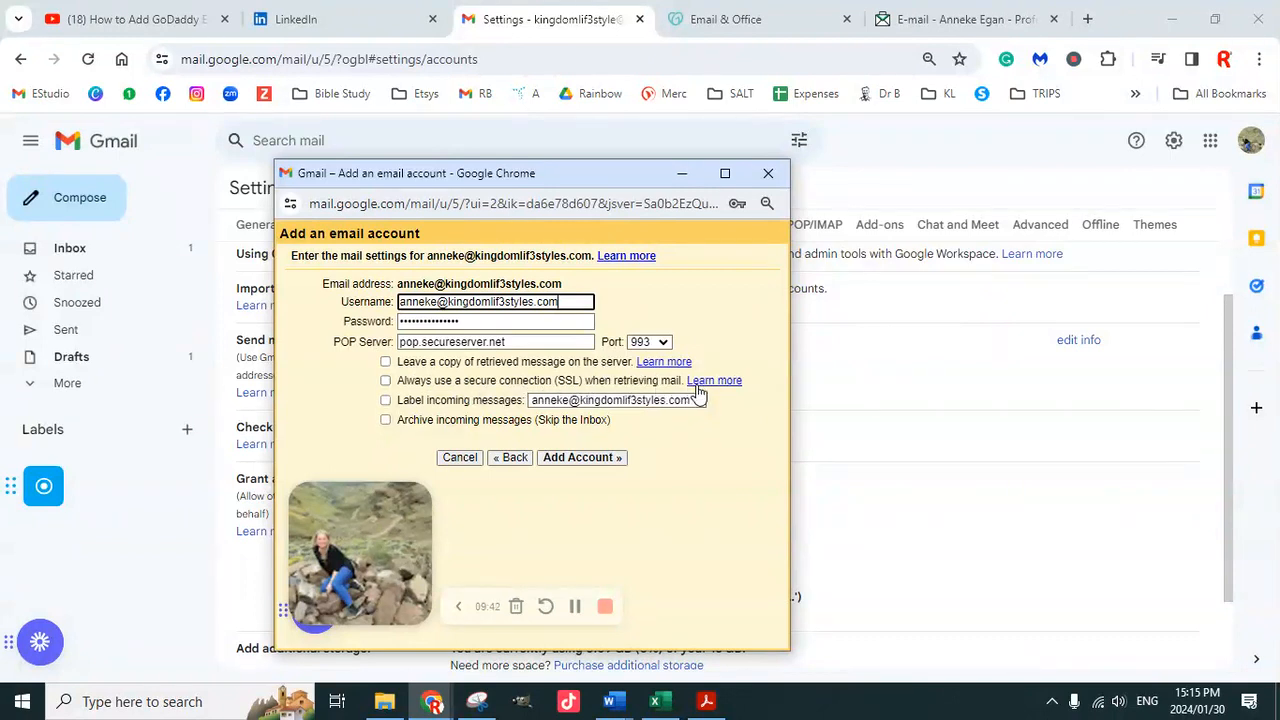
{"action": "left_click", "coordinate": [386, 401]}
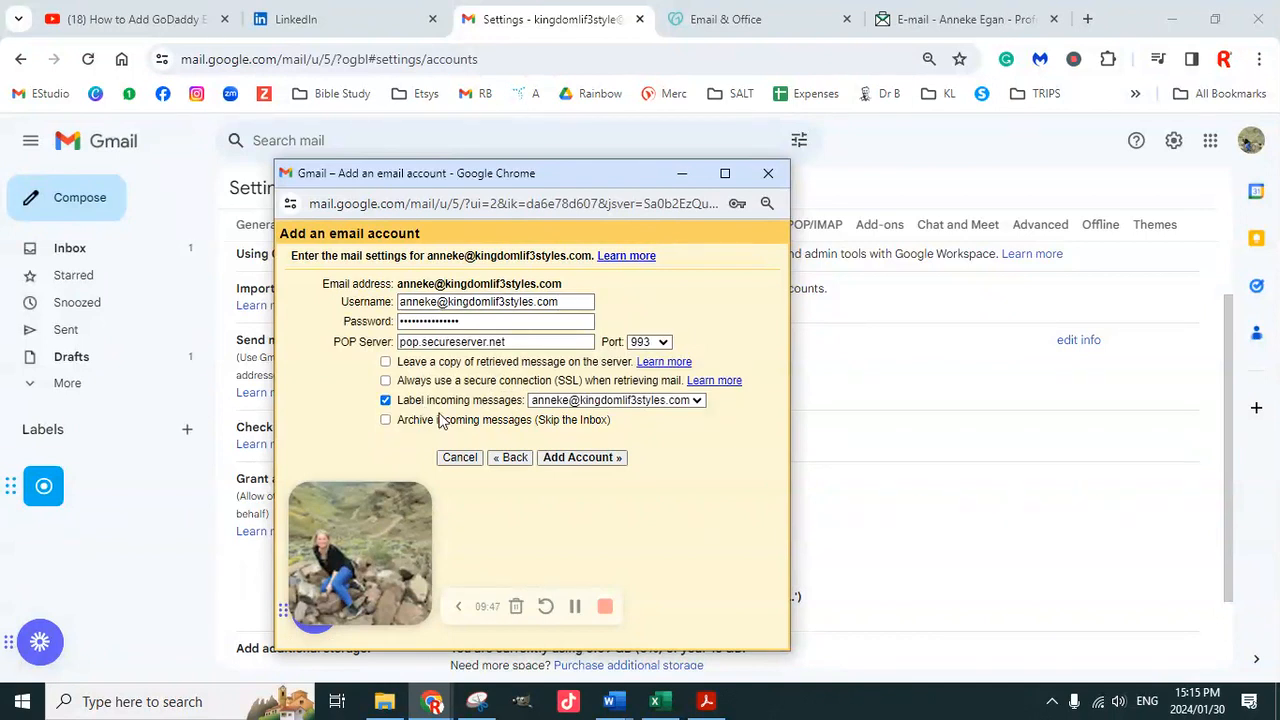
{"action": "left_click", "coordinate": [574, 606]}
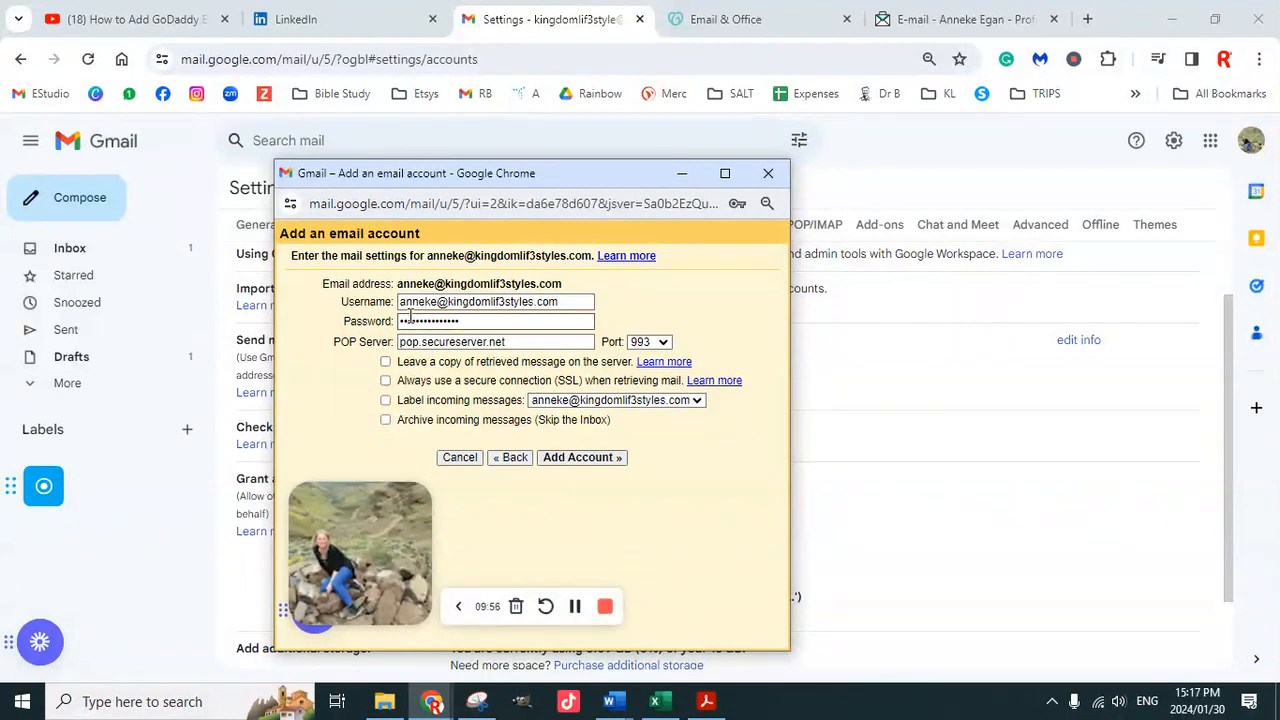
{"action": "left_click", "coordinate": [386, 382]}
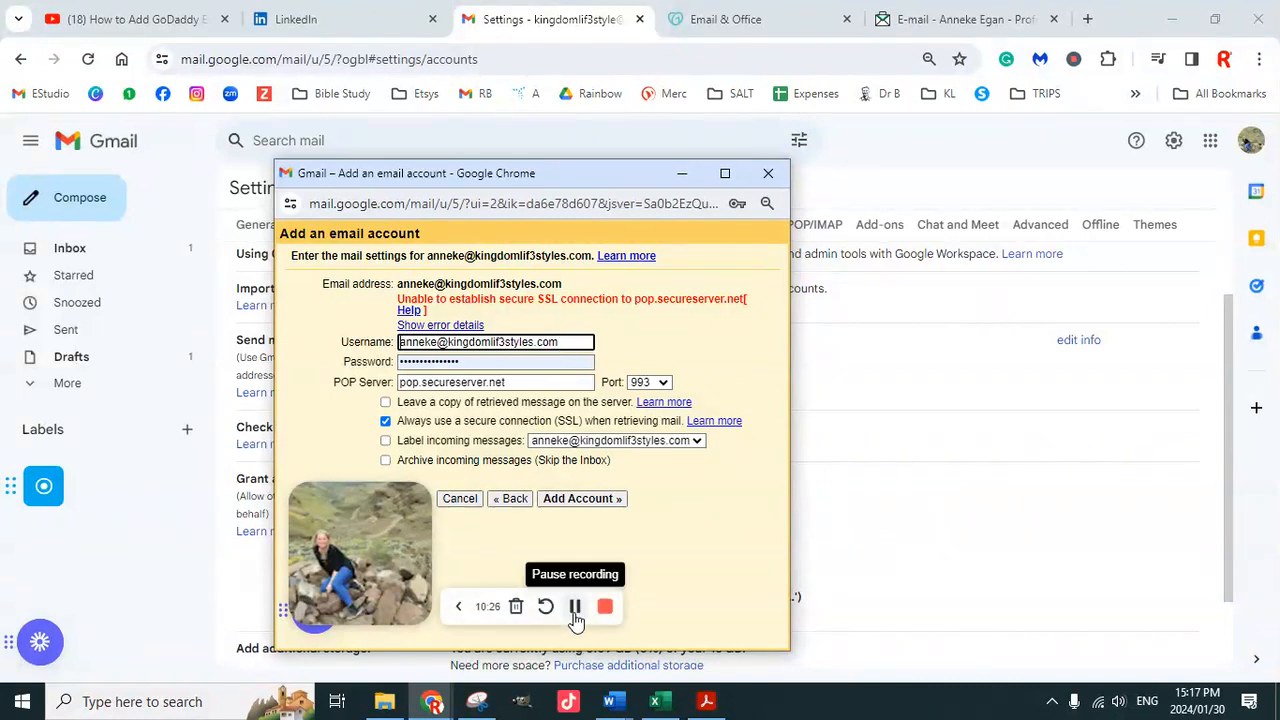
Add the account successfully on port 995, then choose to send mail as this address
{"action": "left_click", "coordinate": [574, 606]}
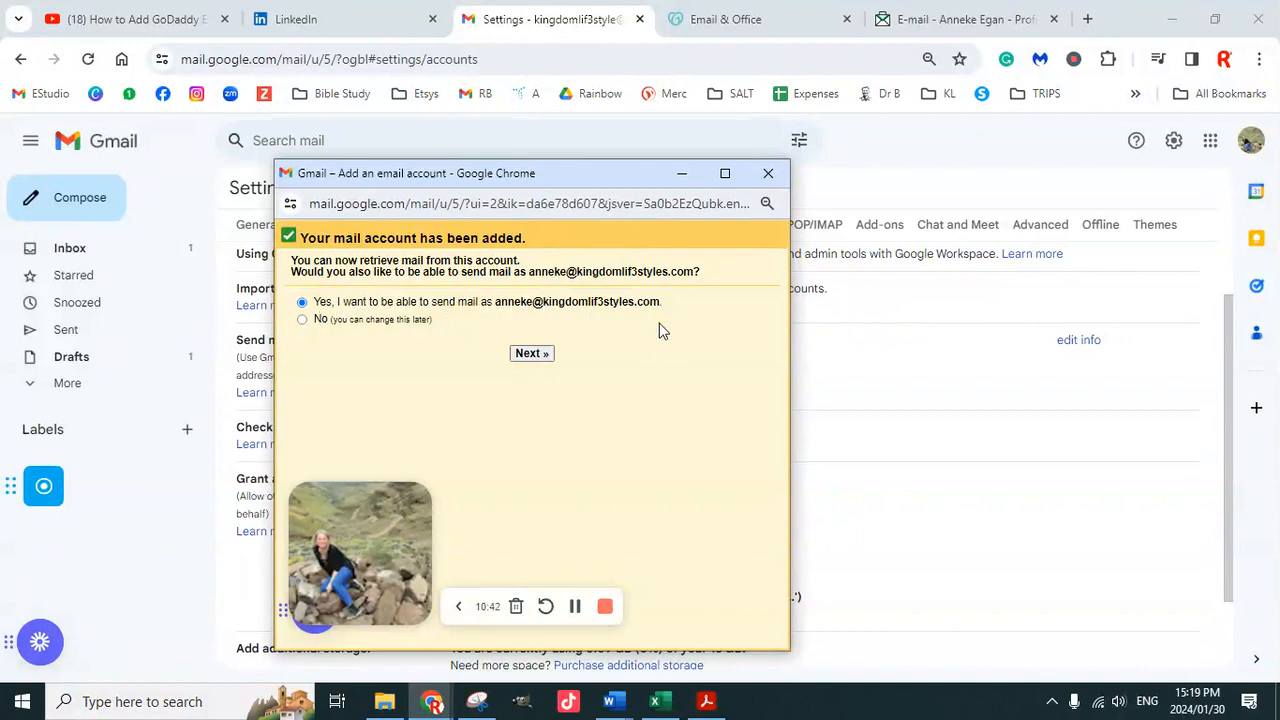
{"action": "left_click", "coordinate": [530, 355]}
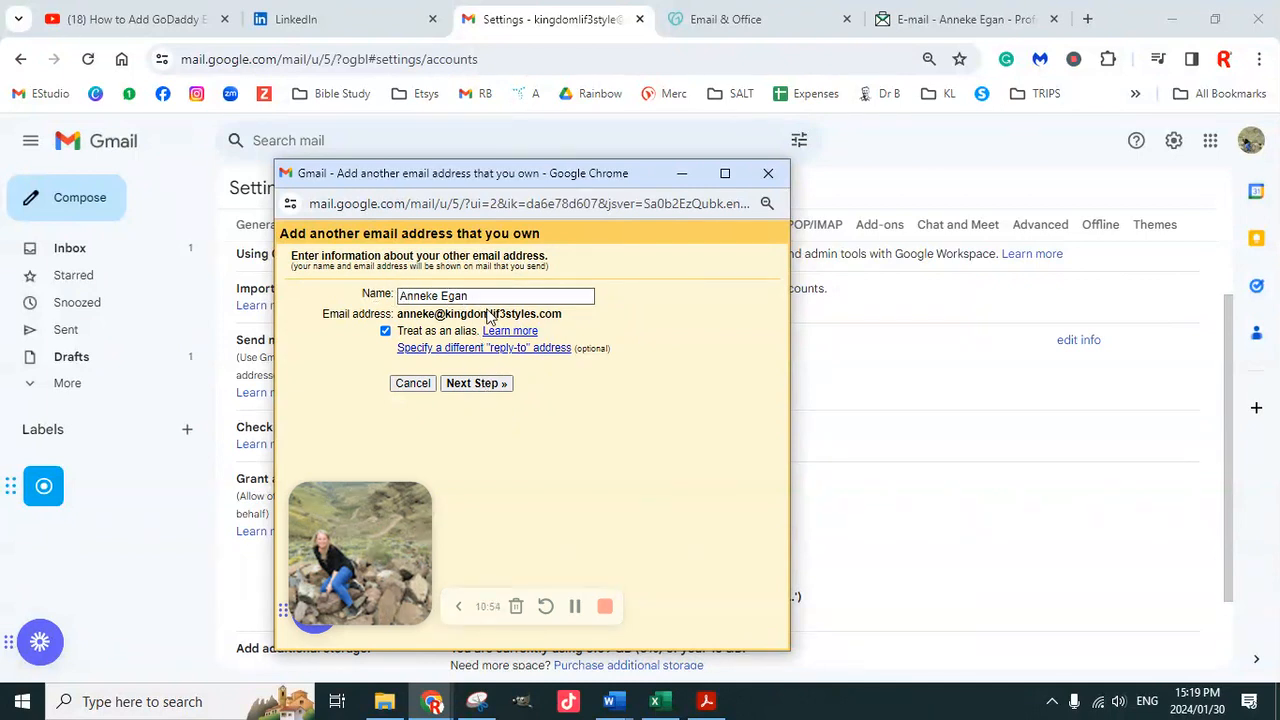
Advance the send-as wizard to the SMTP server step and bring up GoDaddy's server settings
{"action": "left_click", "coordinate": [505, 385]}
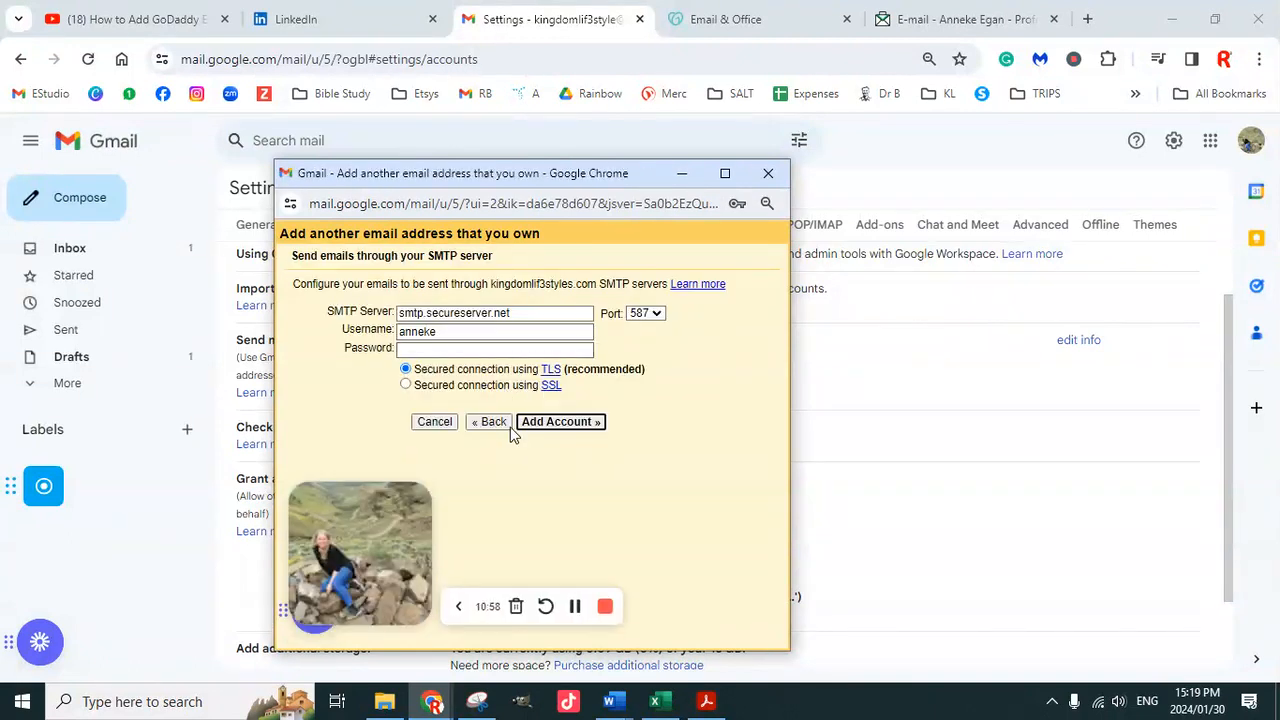
{"action": "left_click", "coordinate": [575, 606]}
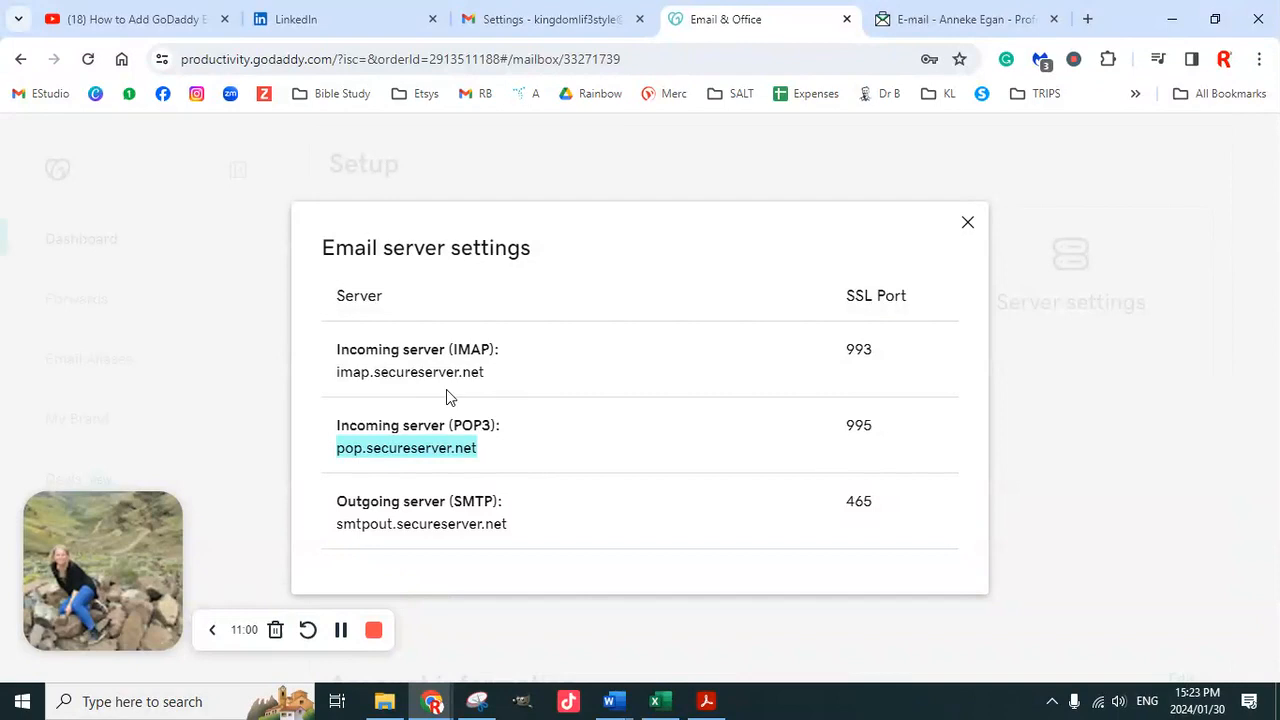
{"action": "left_click", "coordinate": [565, 19]}
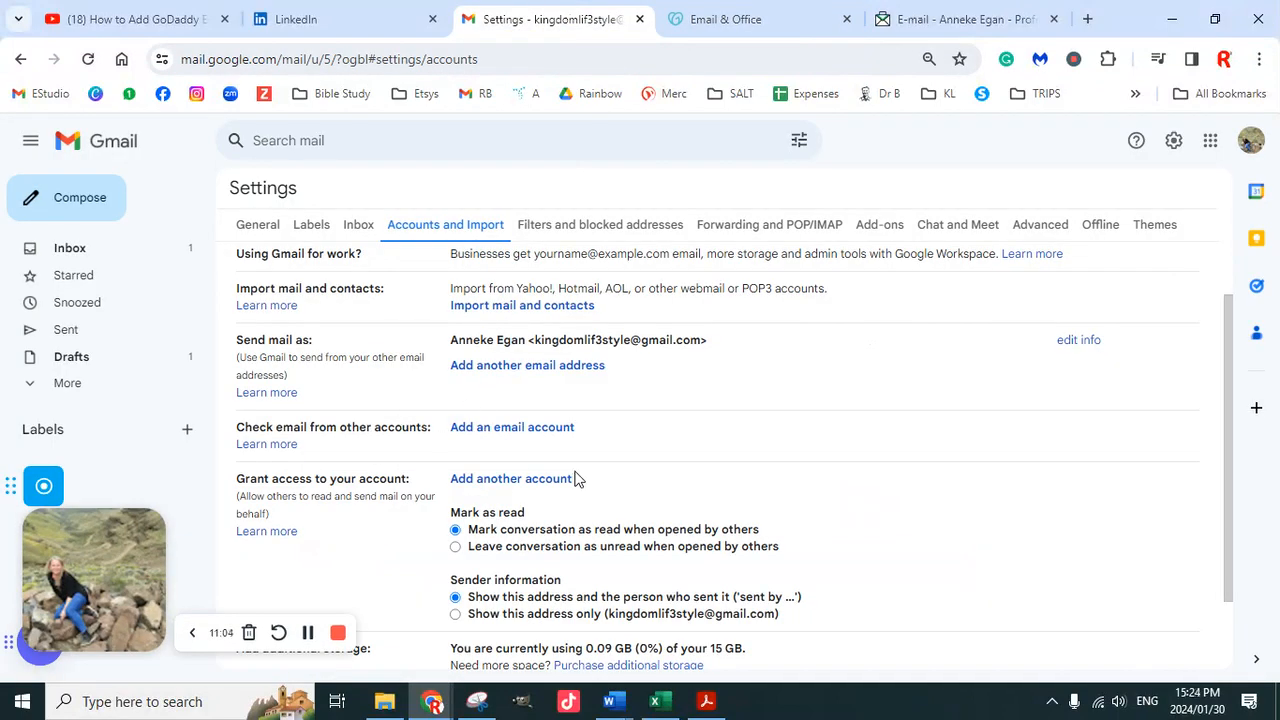
{"action": "scroll", "coordinate": [572, 480], "scroll_direction": "down", "scroll_amount": 1}
{"action": "scroll", "coordinate": [566, 477], "scroll_direction": "up", "scroll_amount": 2}
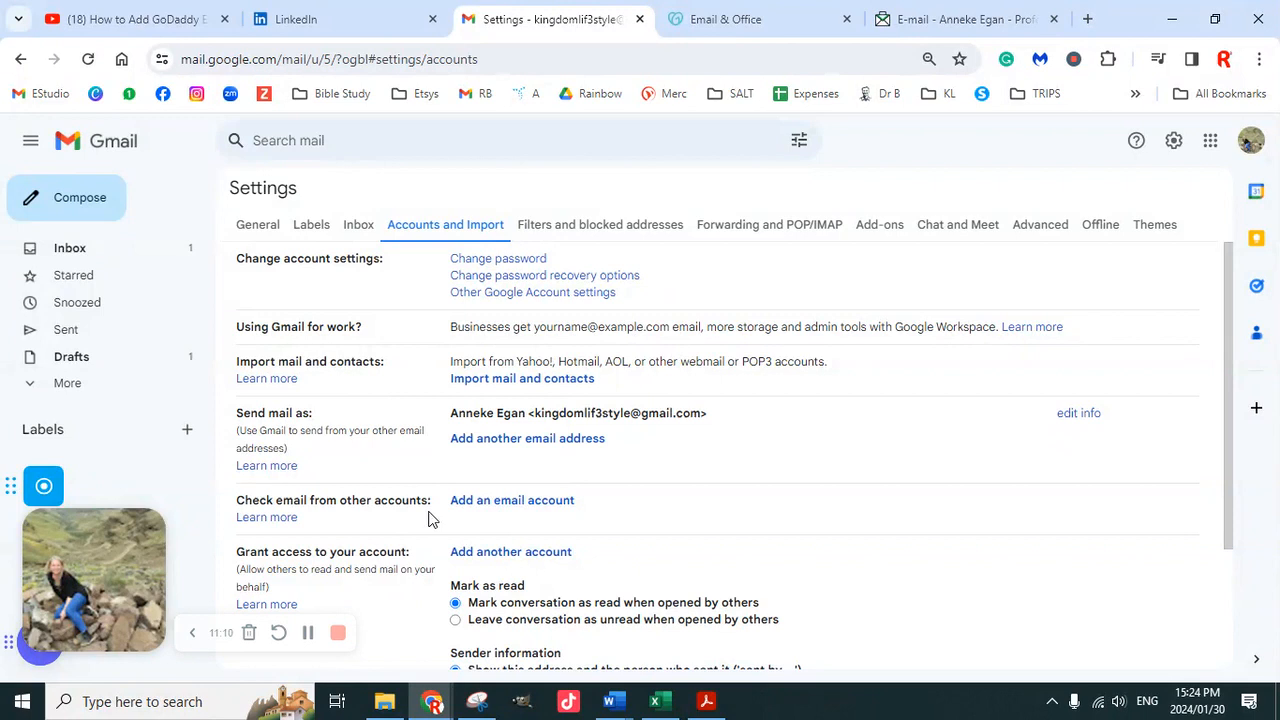
{"action": "left_click", "coordinate": [503, 508]}
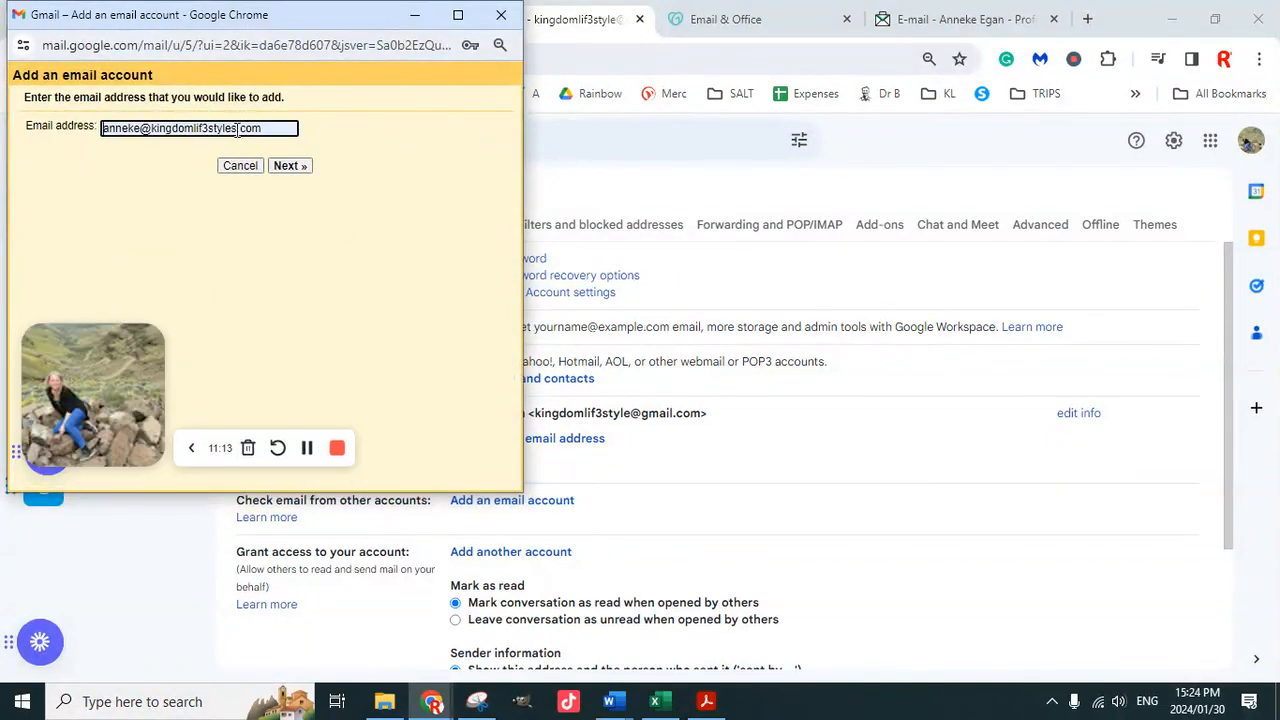
{"action": "left_click", "coordinate": [287, 166]}
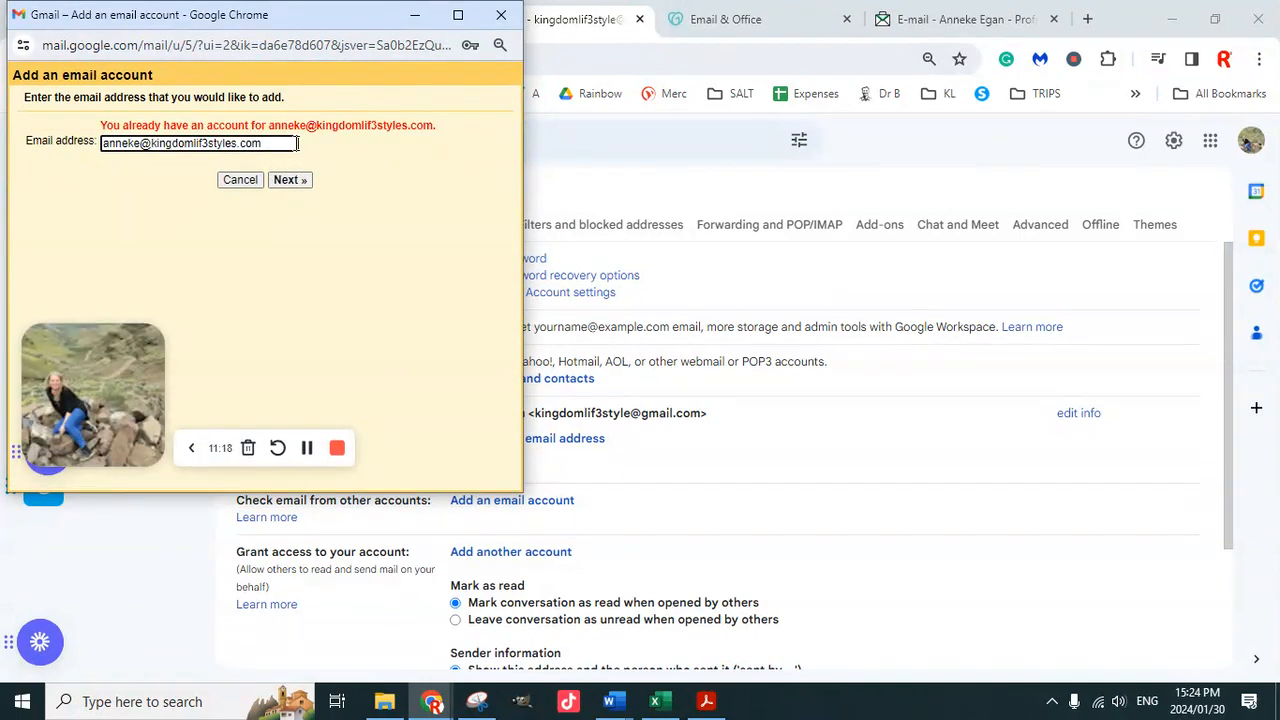
{"action": "left_click", "coordinate": [289, 181]}
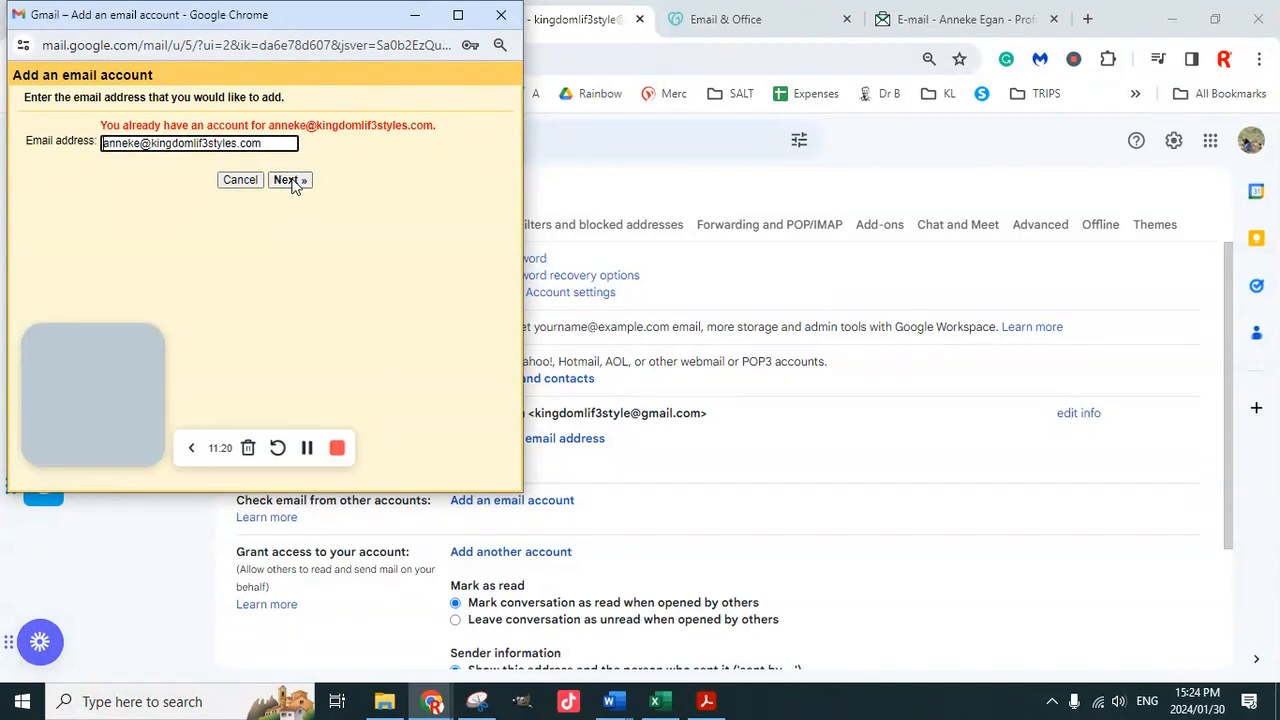
{"action": "left_click", "coordinate": [501, 15]}
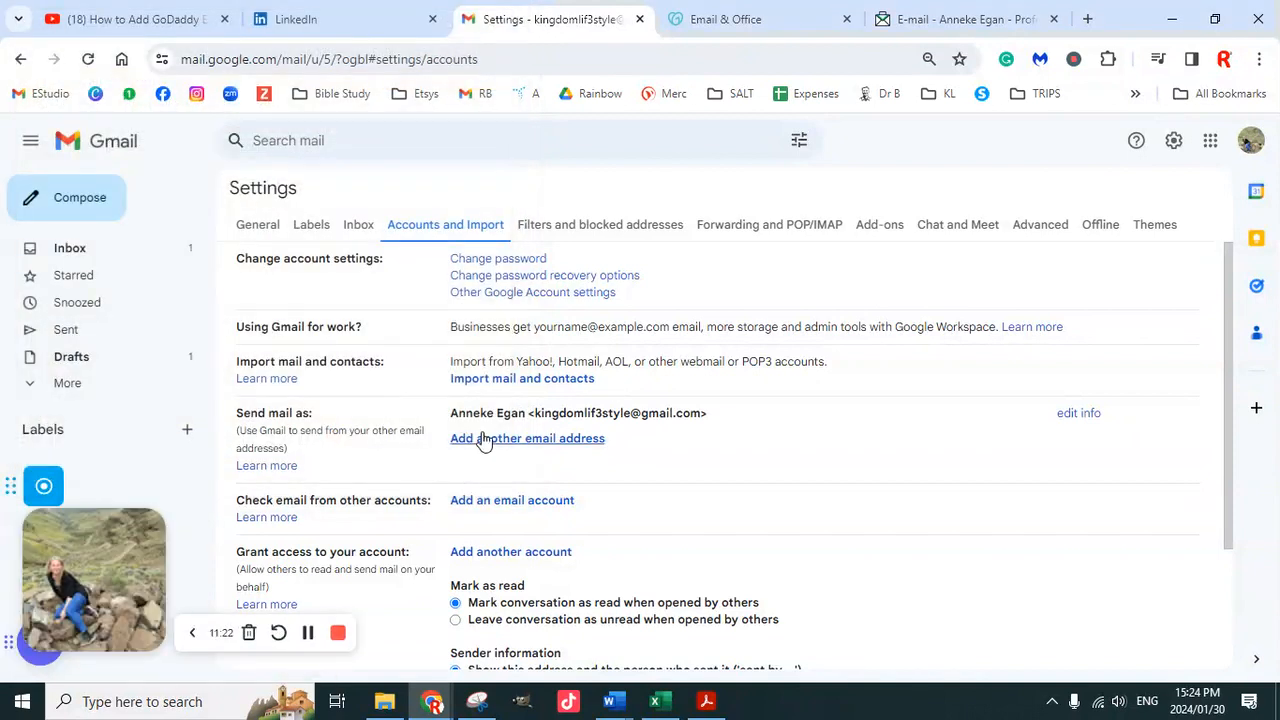
{"action": "scroll", "coordinate": [480, 400], "scroll_direction": "down", "scroll_amount": 2}
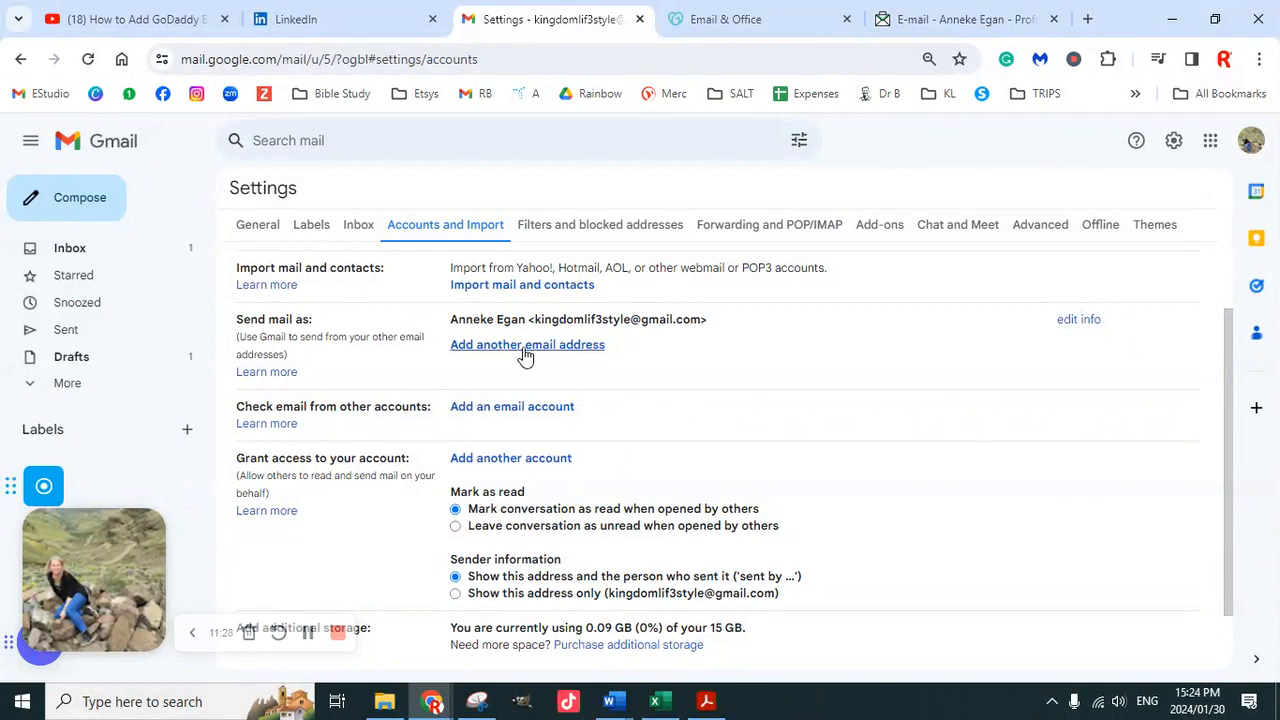
{"action": "left_click", "coordinate": [742, 21]}
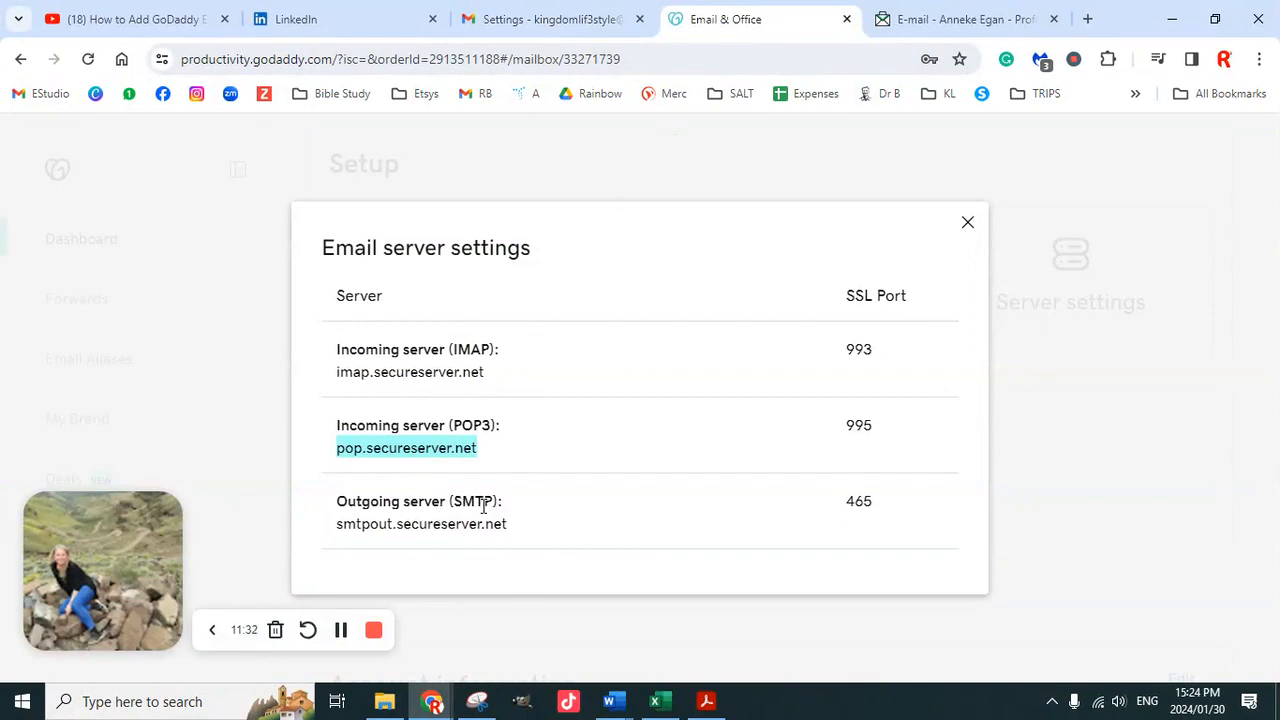
Copy the outgoing server name smtpout.secureserver.net from GoDaddy, then return to Gmail settings
{"action": "left_click_drag", "start_coordinate": [507, 524], "coordinate": [337, 530]}
{"action": "key", "text": "ctrl+c"}
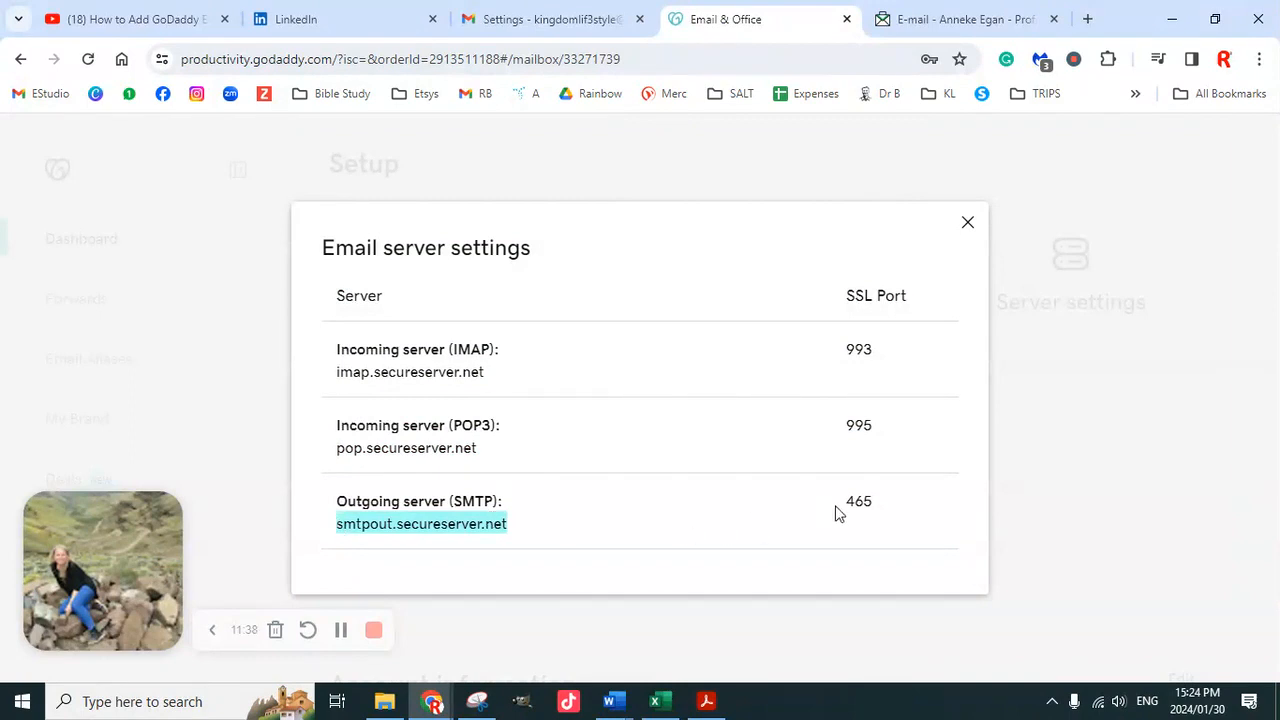
{"action": "left_click", "coordinate": [556, 19]}
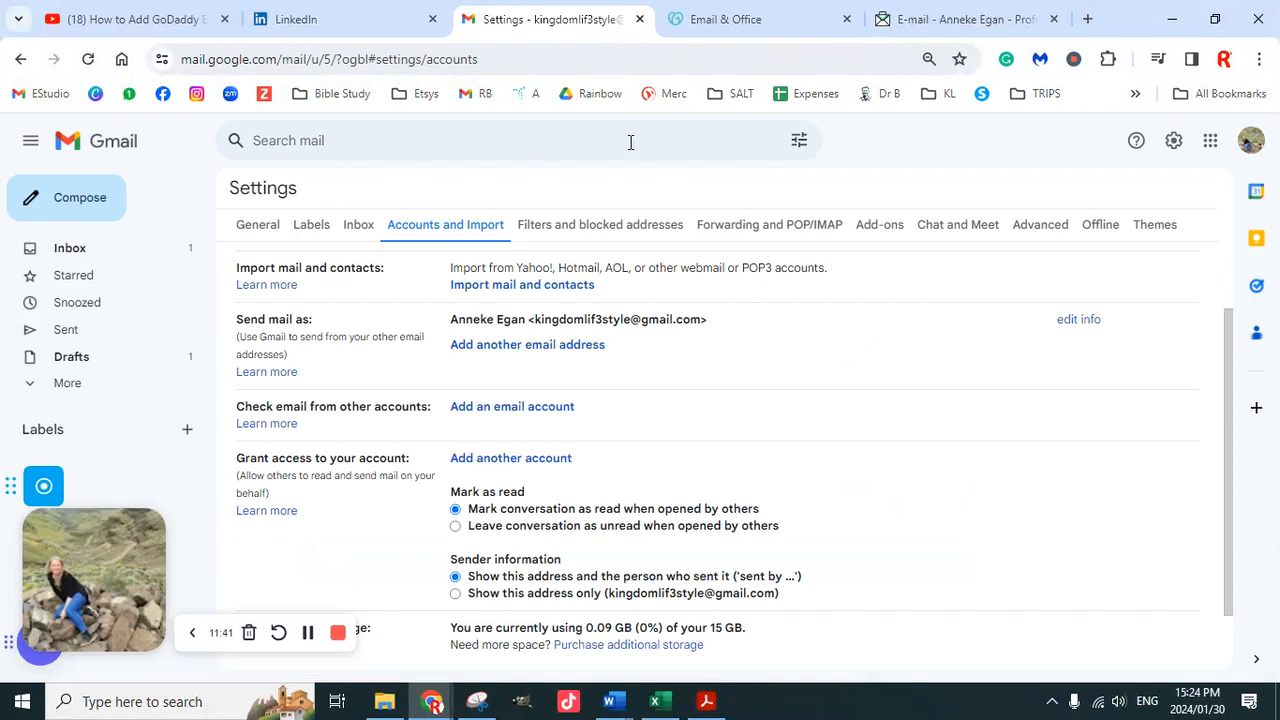
Start adding a send-as address and enter the business mailbox address
{"action": "left_click", "coordinate": [522, 346]}
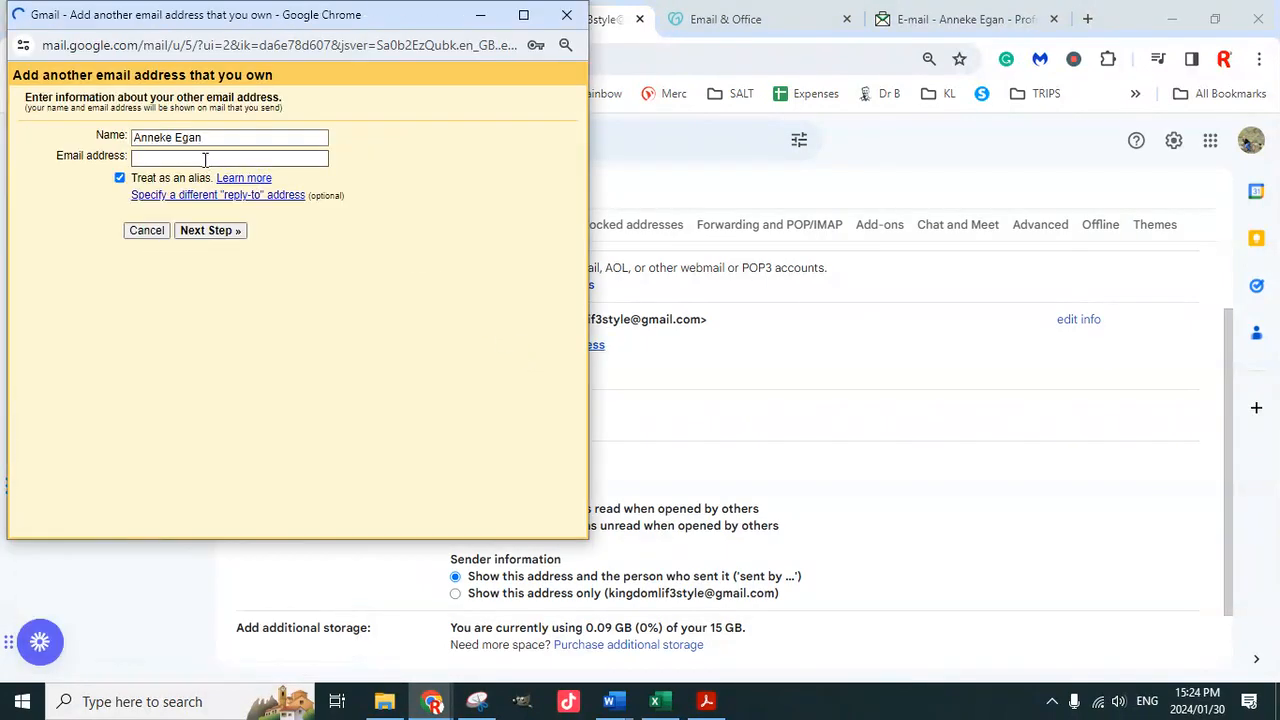
{"action": "left_click", "coordinate": [186, 160]}
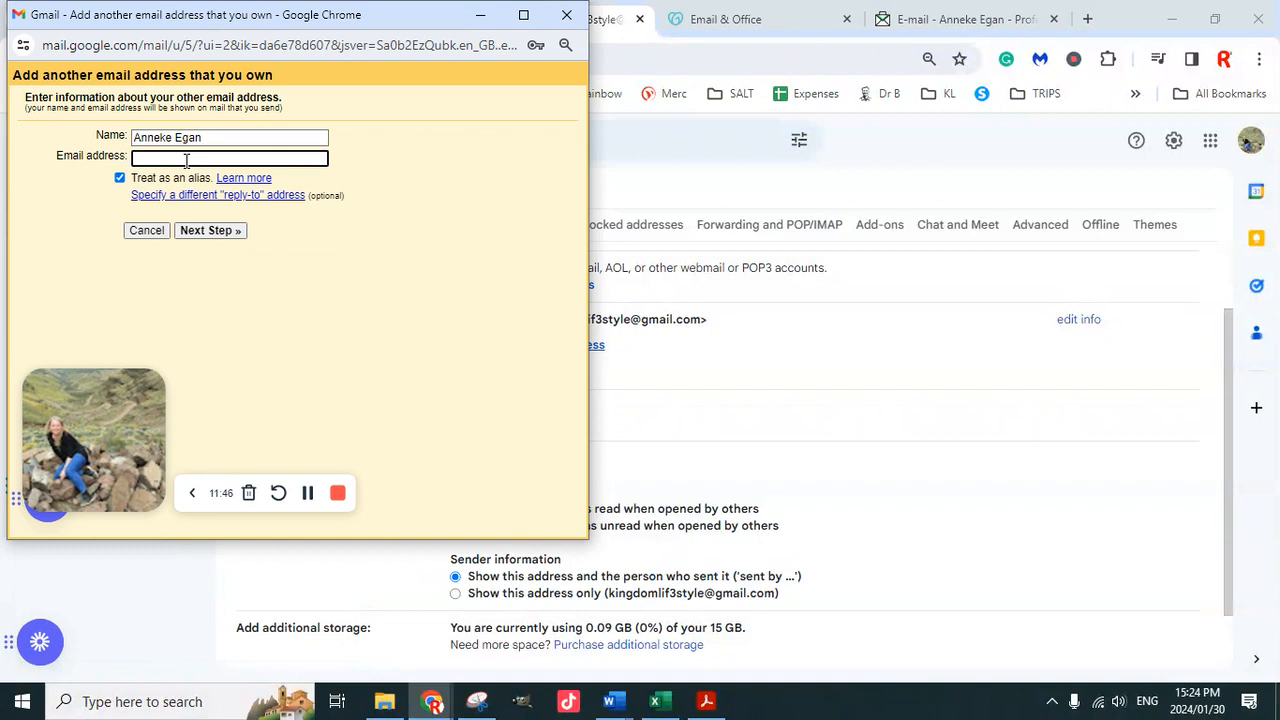
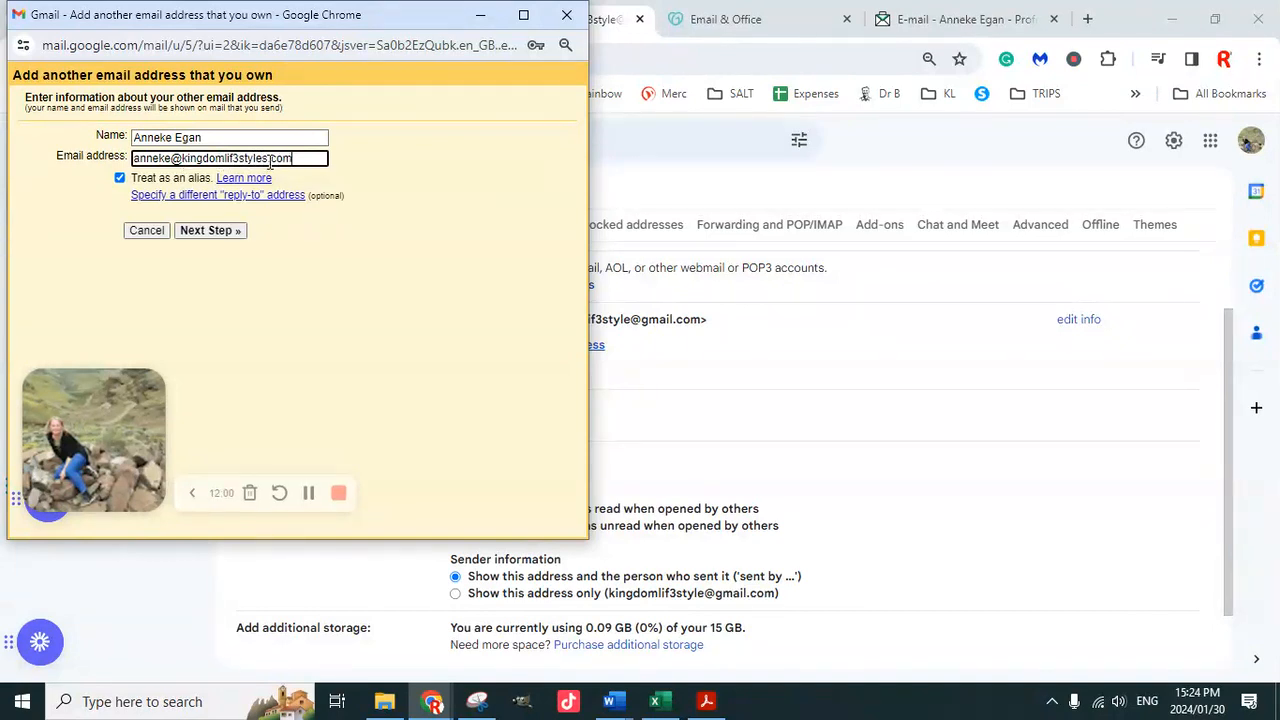
{"action": "left_click", "coordinate": [230, 233]}
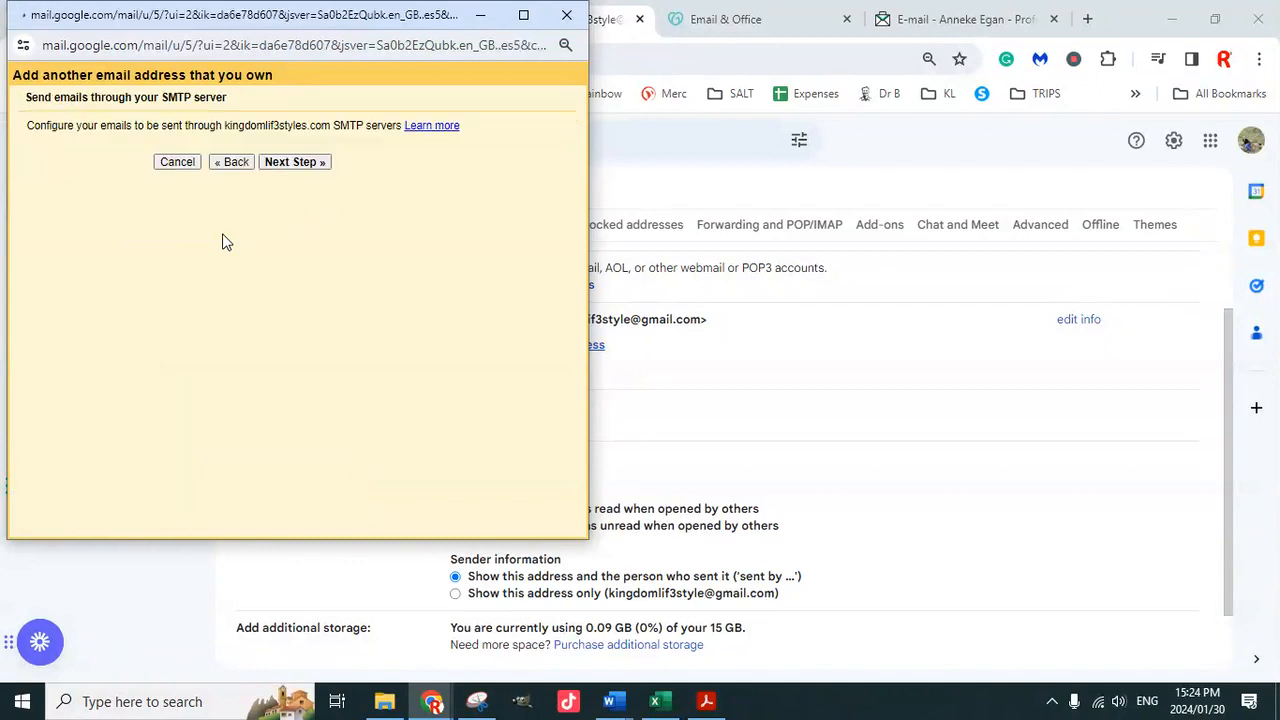
Set the SMTP server to smtpout.secureserver.net on port 465 with SSL
{"action": "left_click", "coordinate": [212, 157]}
{"action": "triple_click", "coordinate": [213, 157]}
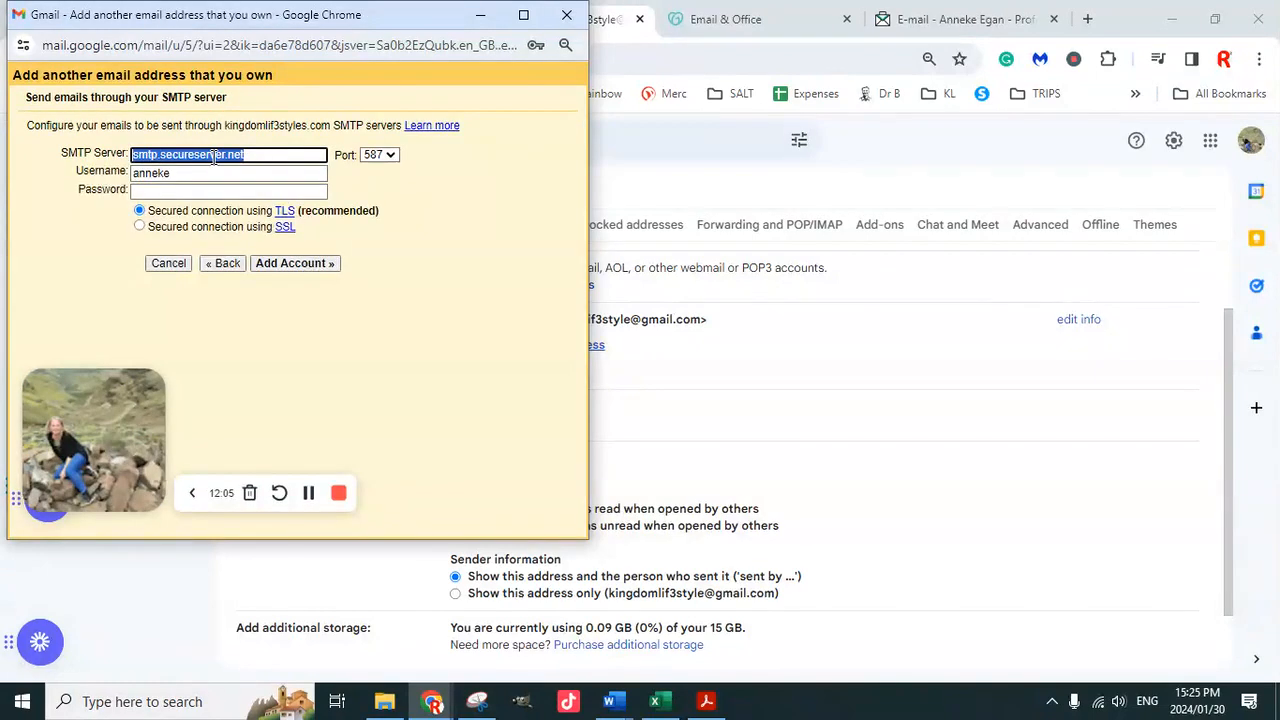
{"action": "key", "text": "ctrl+v"}
{"action": "left_click", "coordinate": [384, 155]}
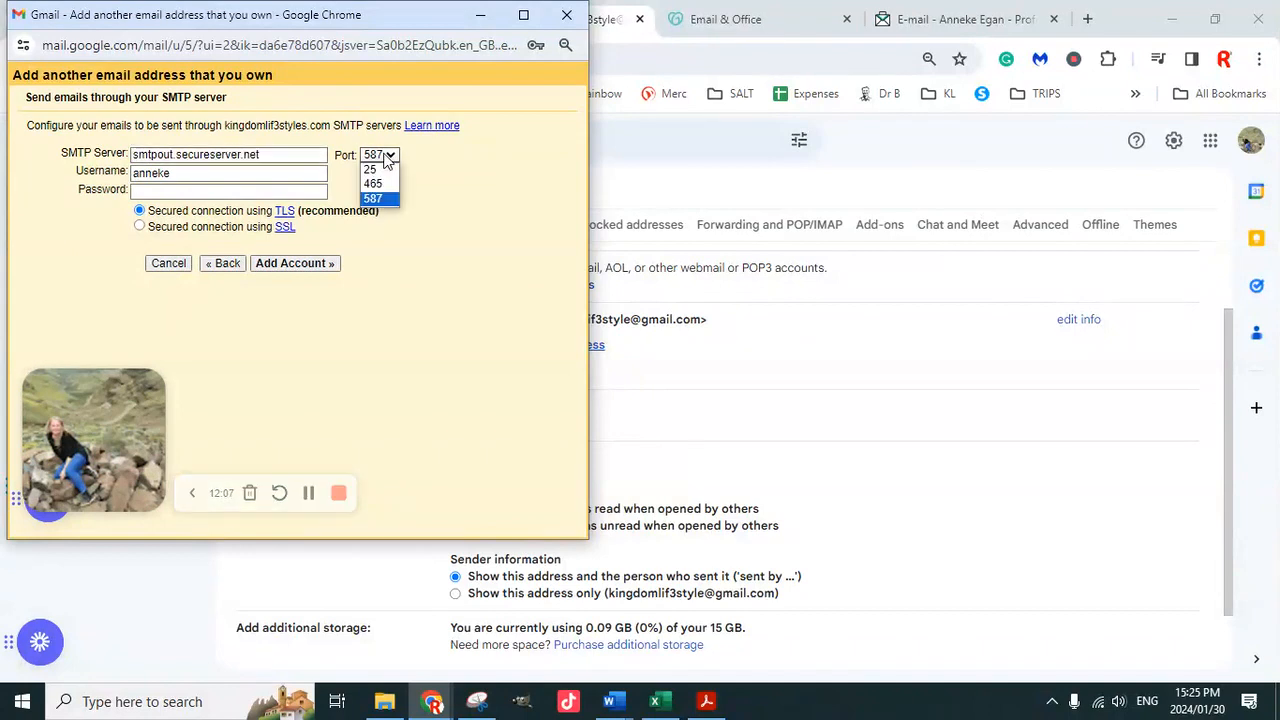
{"action": "left_click", "coordinate": [385, 182]}
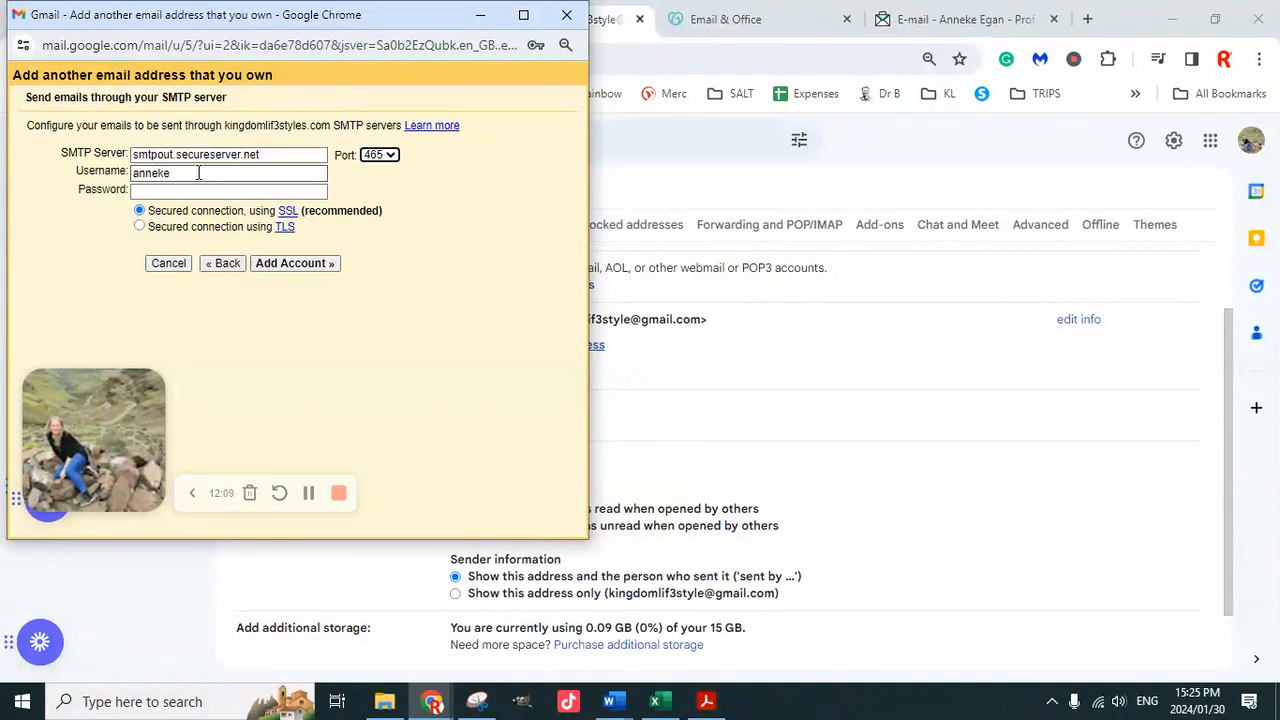
Use the full address as username, enter the password, and add the send-as account
{"action": "left_click_drag", "start_coordinate": [199, 173], "coordinate": [138, 178]}
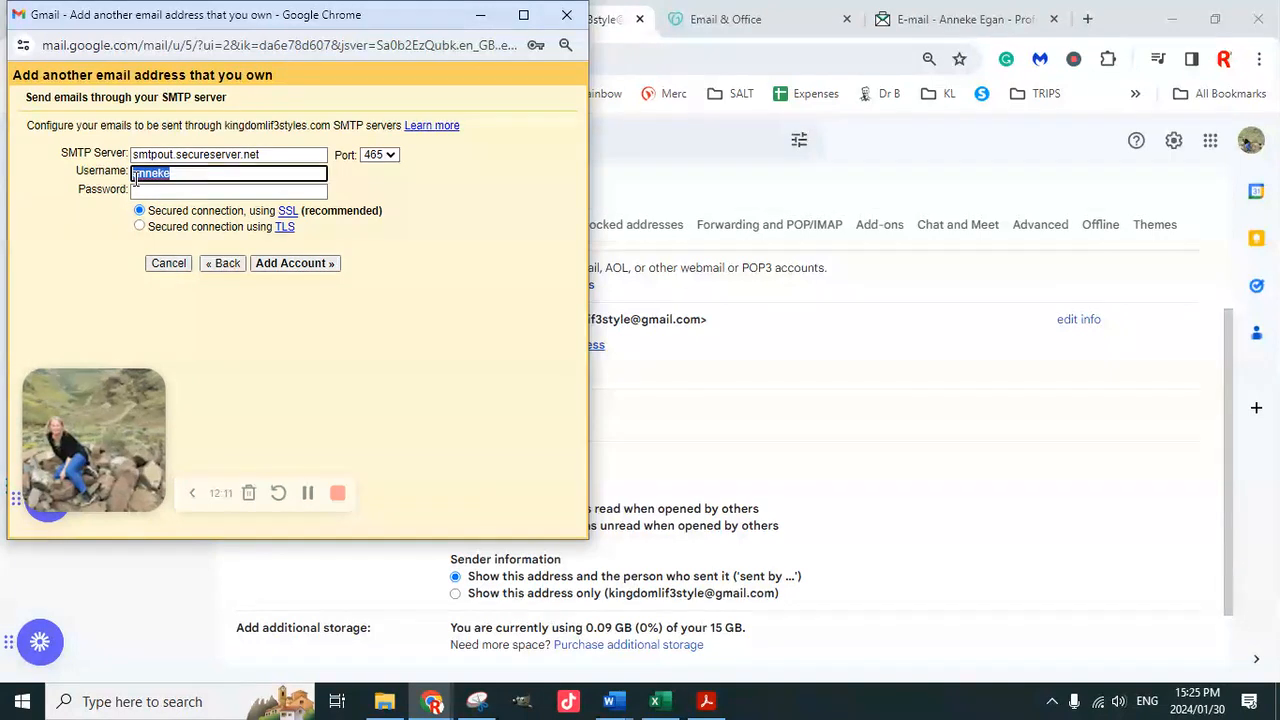
{"action": "type", "text": "ann"}
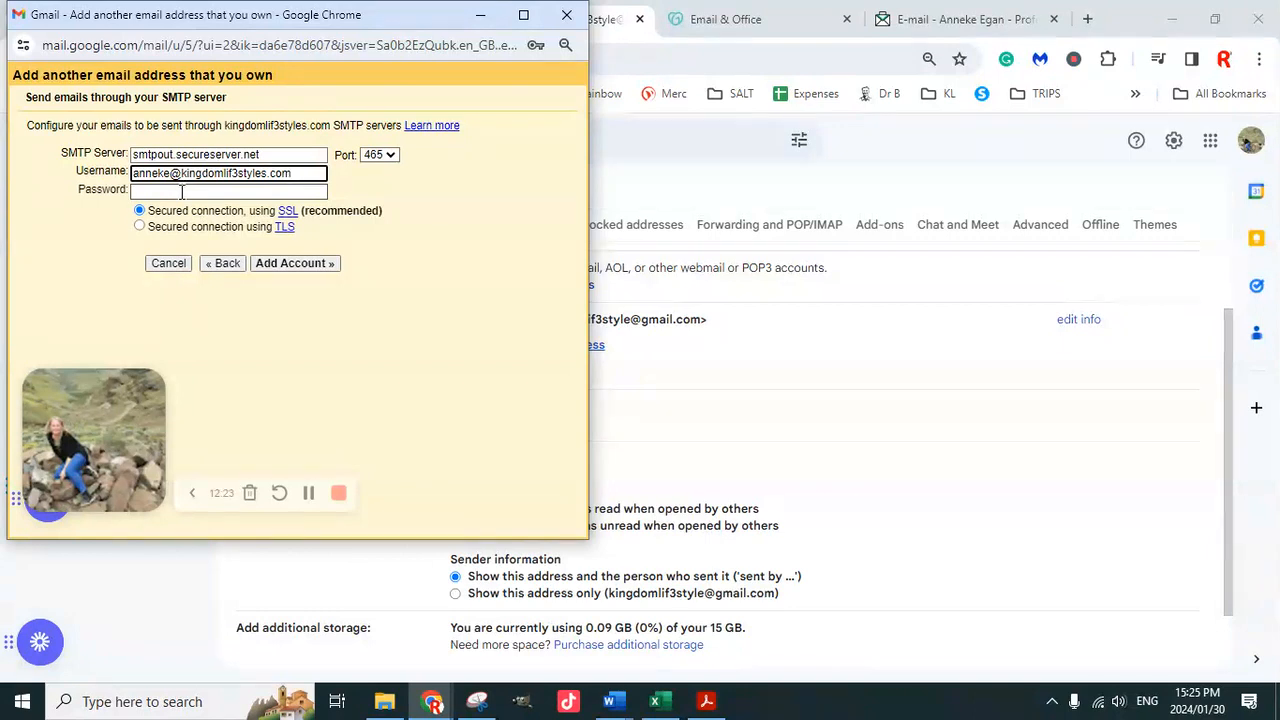
{"action": "left_click", "coordinate": [193, 191]}
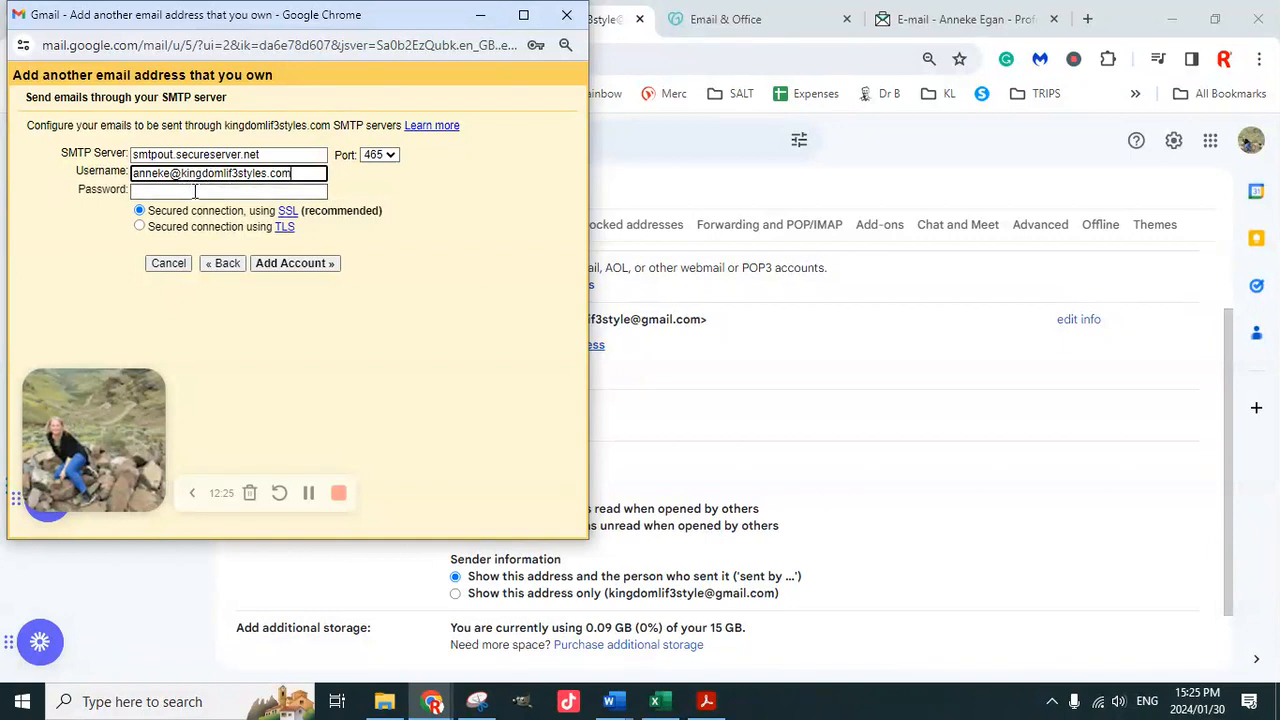
{"action": "type", "text": "••"}
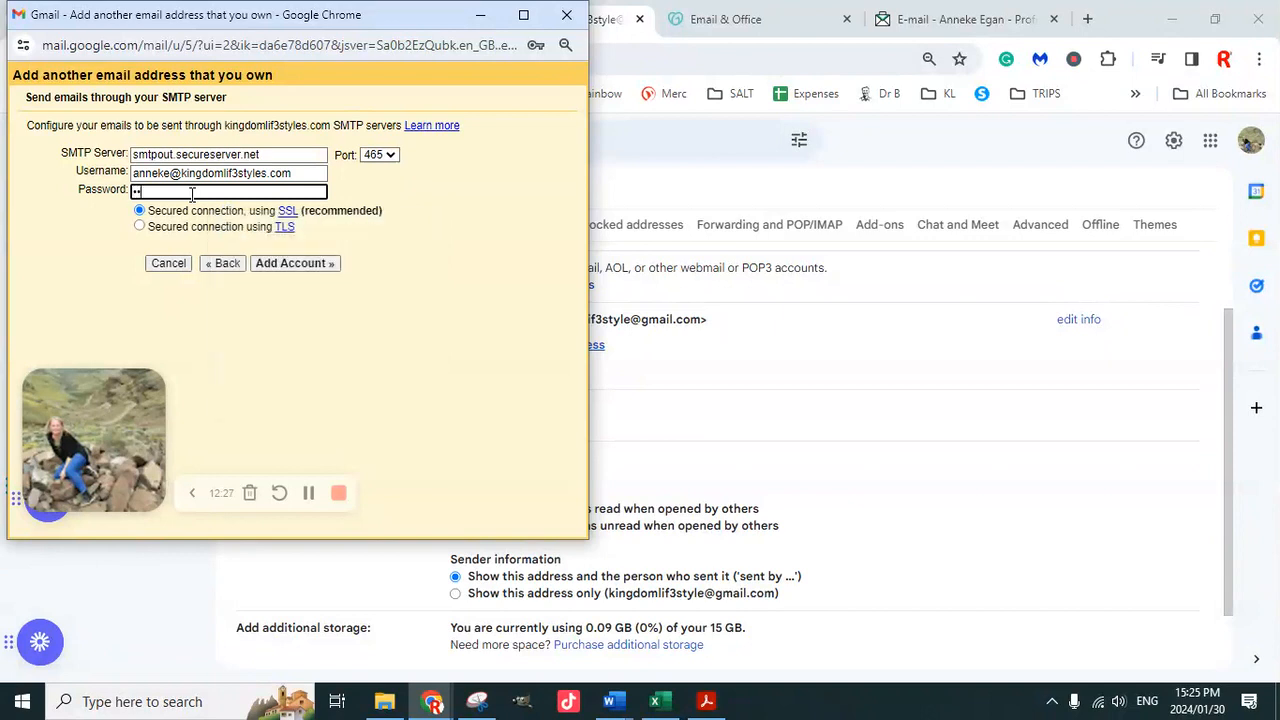
{"action": "type", "text": "••••••••••"}
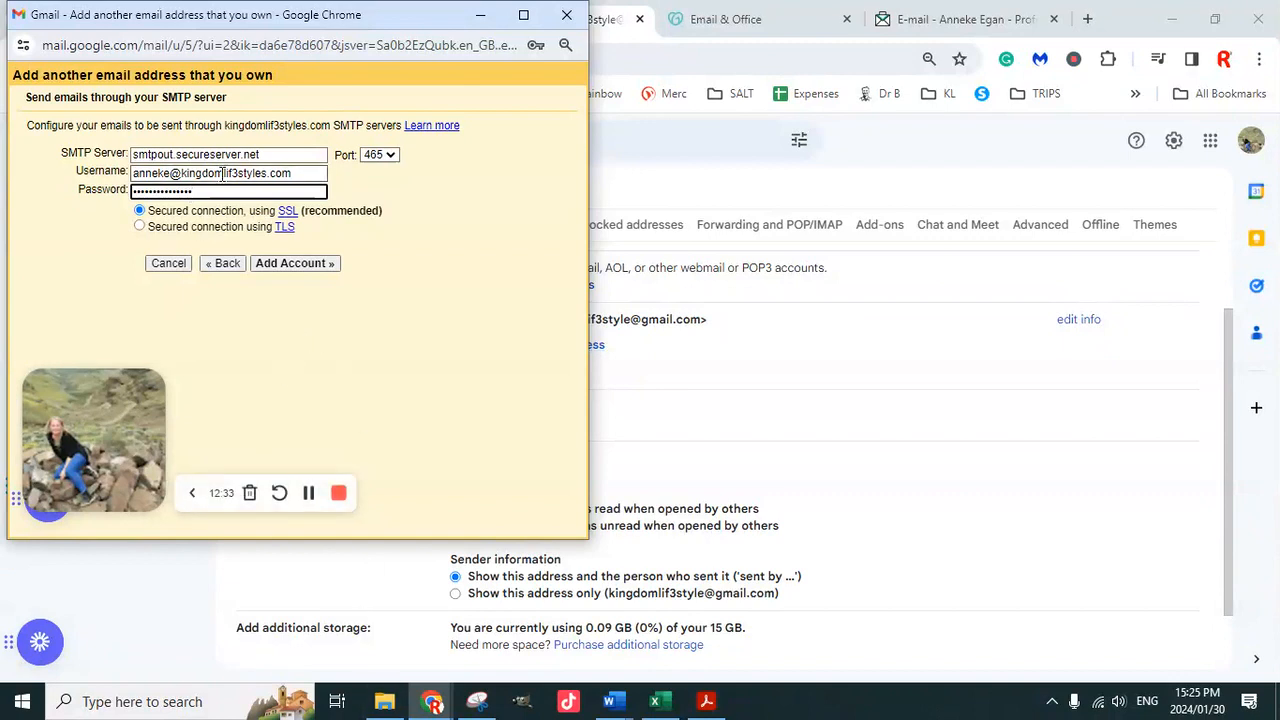
{"action": "left_click", "coordinate": [291, 267]}
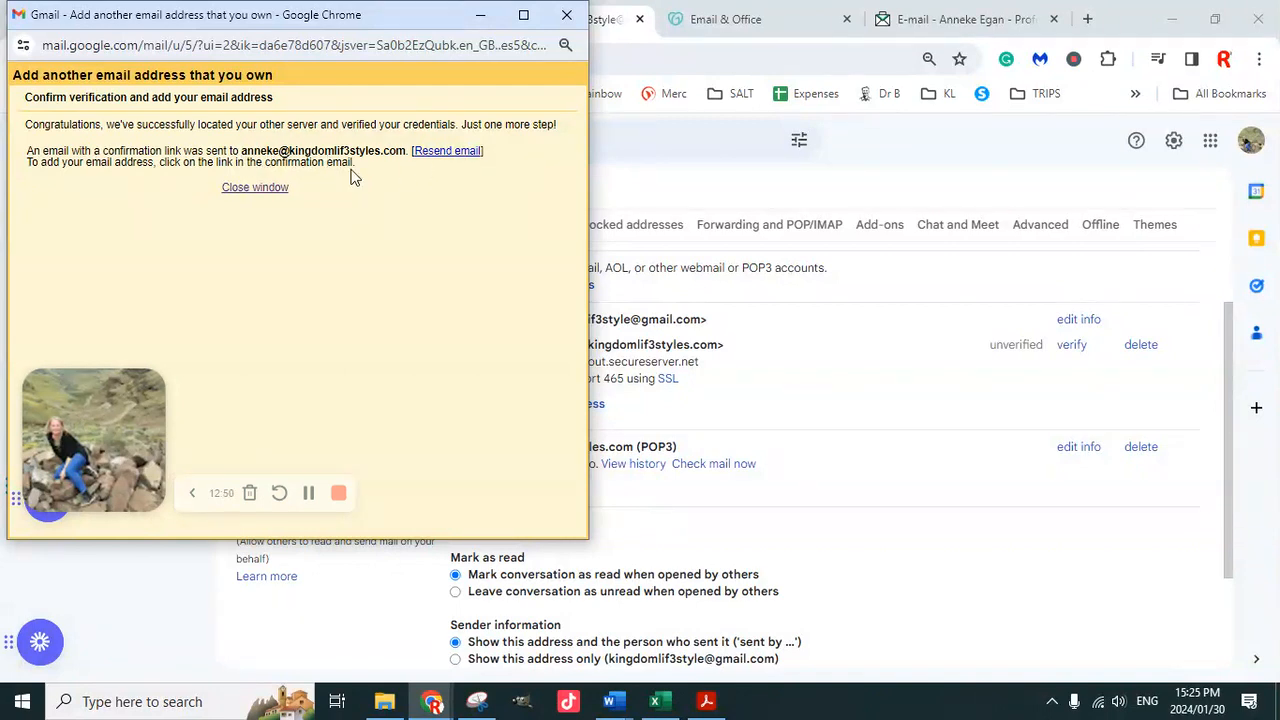
{"action": "left_click", "coordinate": [480, 16]}
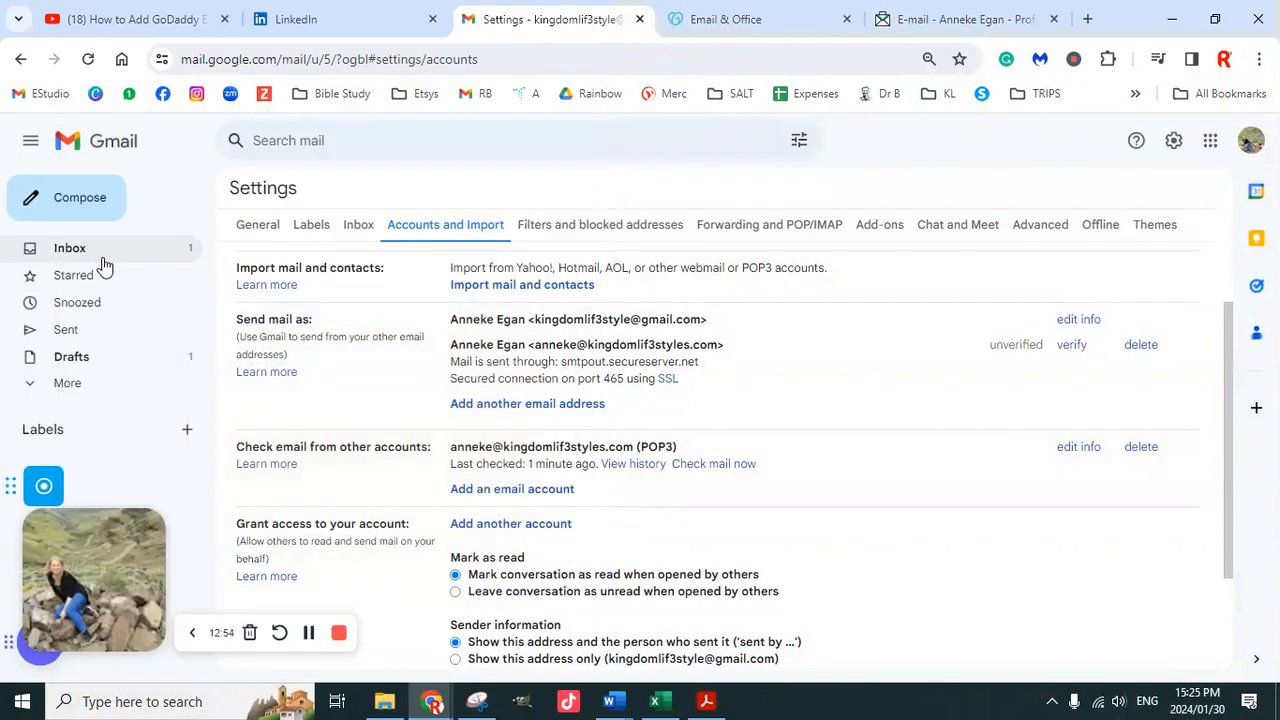
Open and read GoDaddy's account-ready email in the Gmail inbox
{"action": "left_click", "coordinate": [192, 252]}
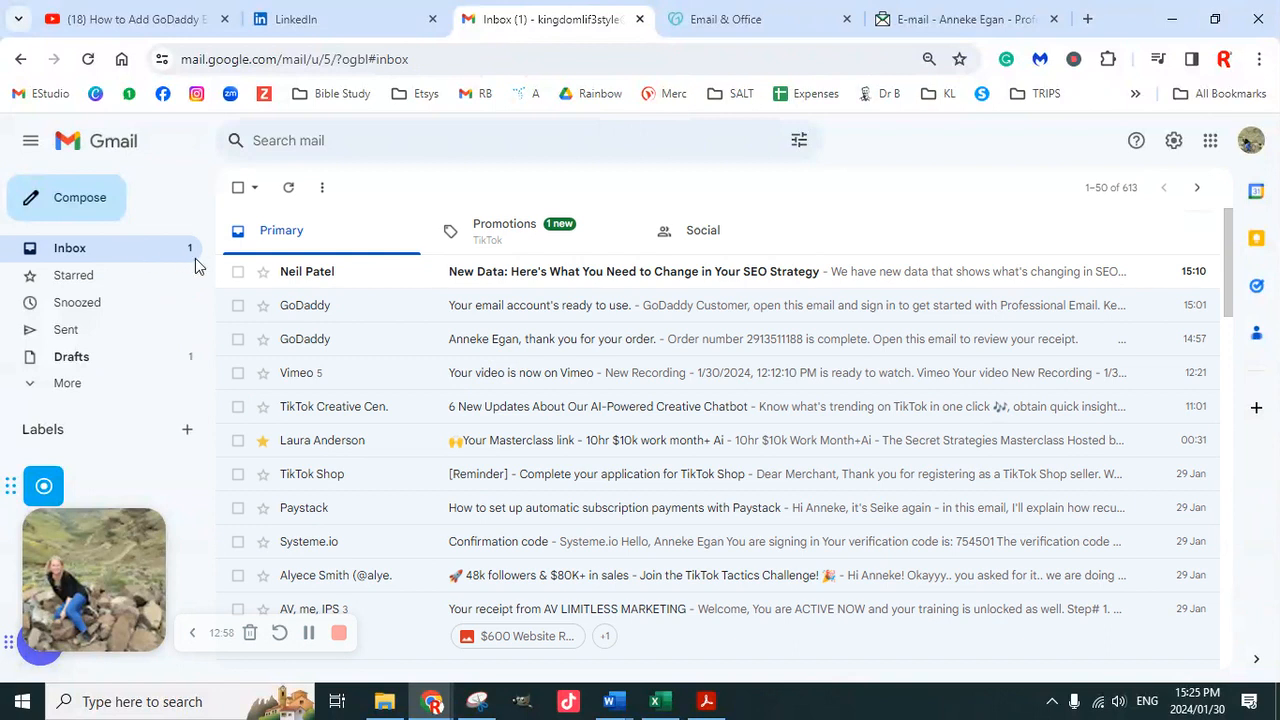
{"action": "left_click", "coordinate": [386, 280]}
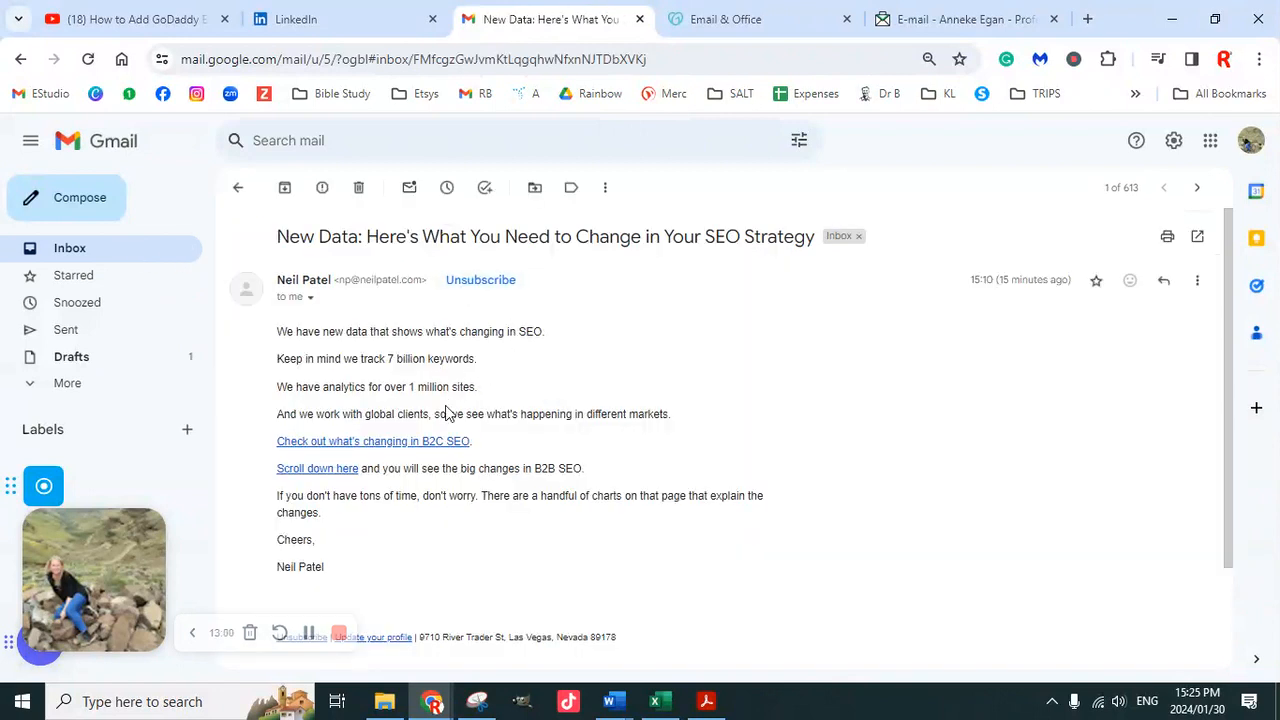
{"action": "left_click", "coordinate": [151, 252]}
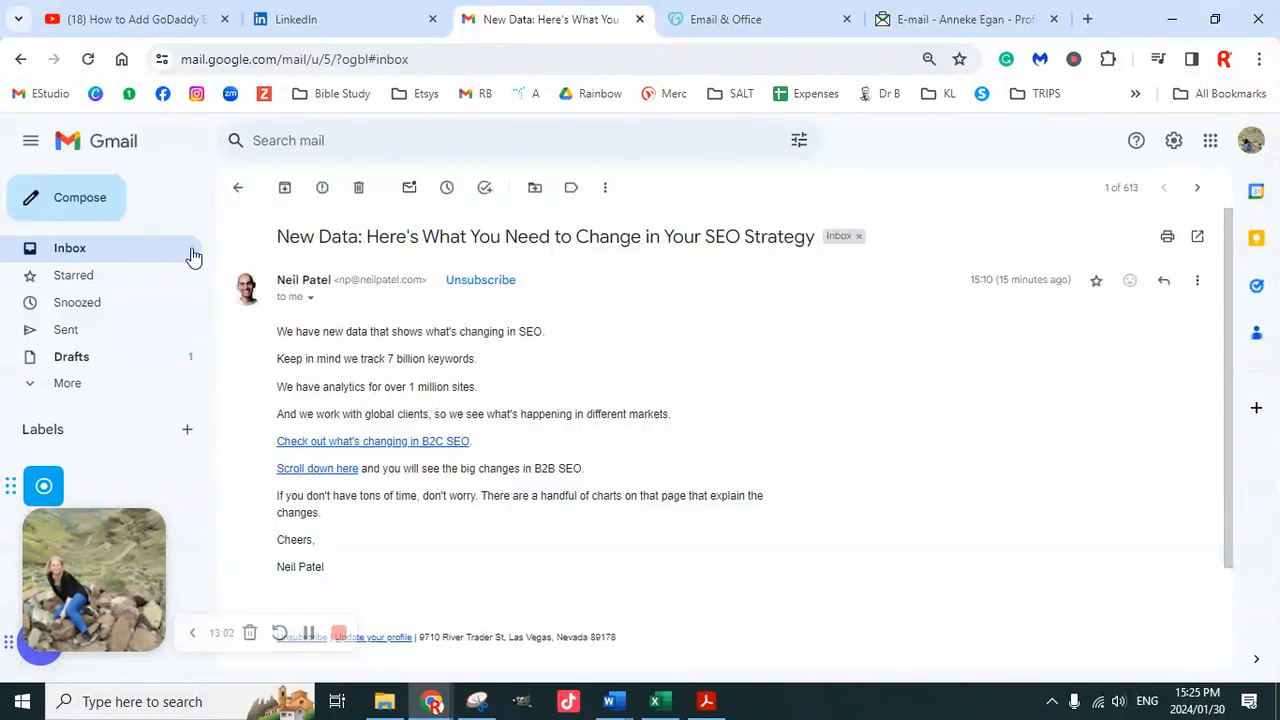
{"action": "left_click", "coordinate": [490, 316]}
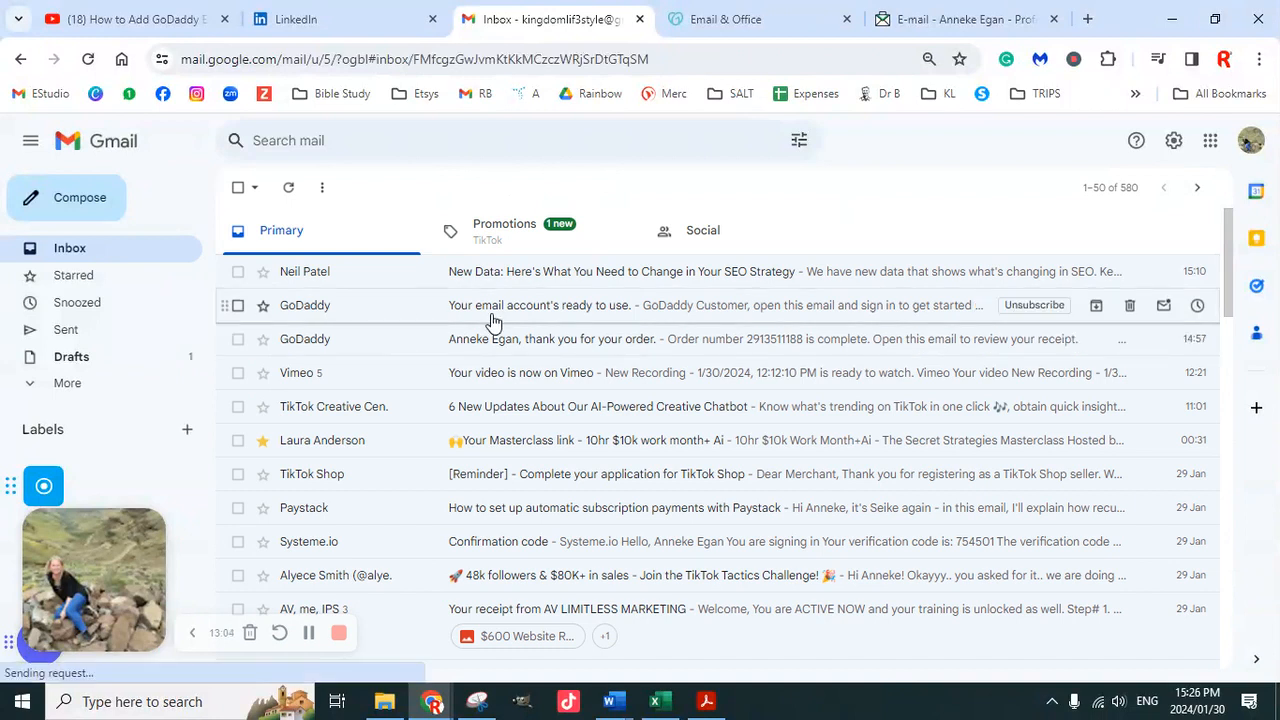
{"action": "scroll", "coordinate": [795, 509], "scroll_direction": "down", "scroll_amount": 1}
{"action": "scroll", "coordinate": [795, 509], "scroll_direction": "down", "scroll_amount": 2}
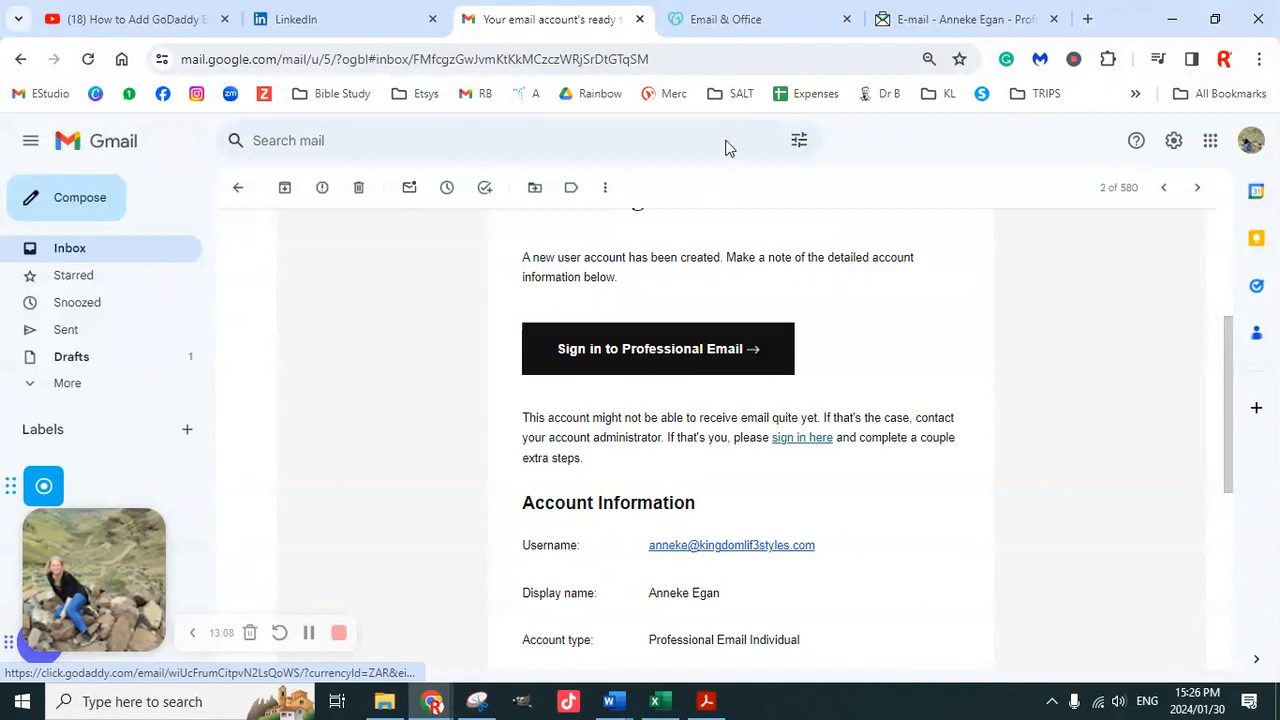
Open the Gmail Confirmation message in the business mailbox and follow its verification link
{"action": "left_click", "coordinate": [951, 19]}
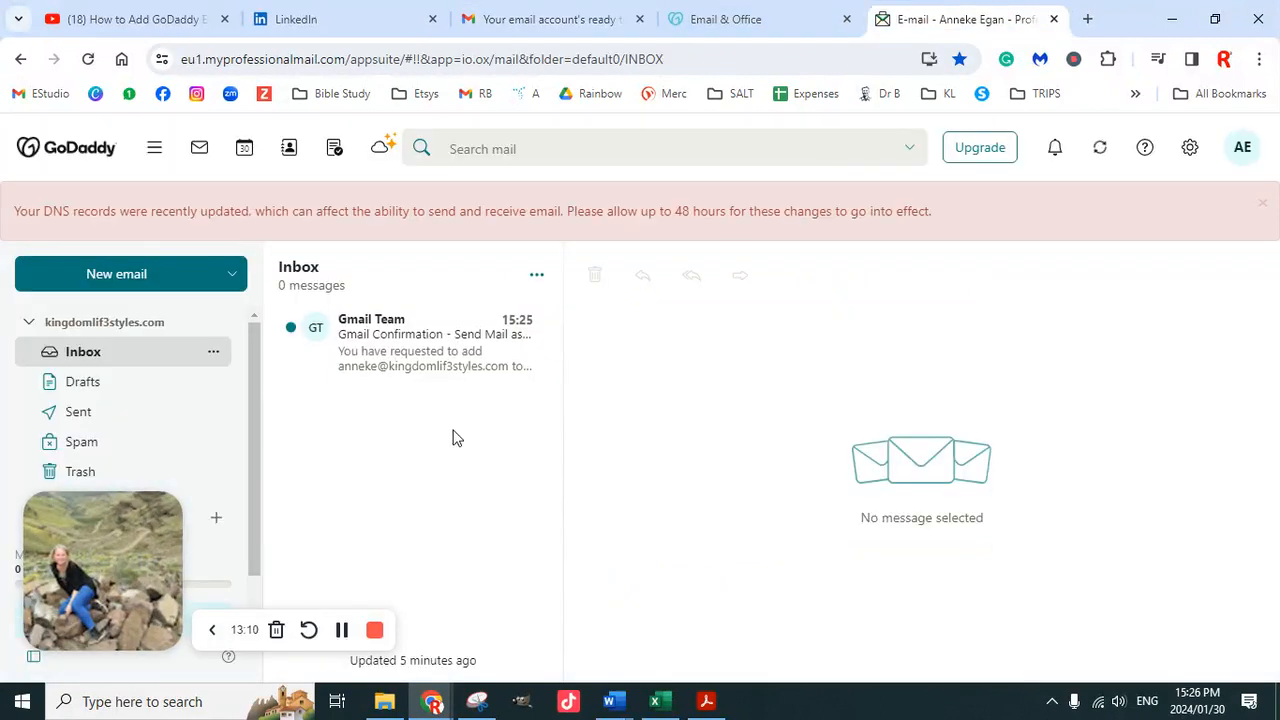
{"action": "left_click", "coordinate": [432, 357]}
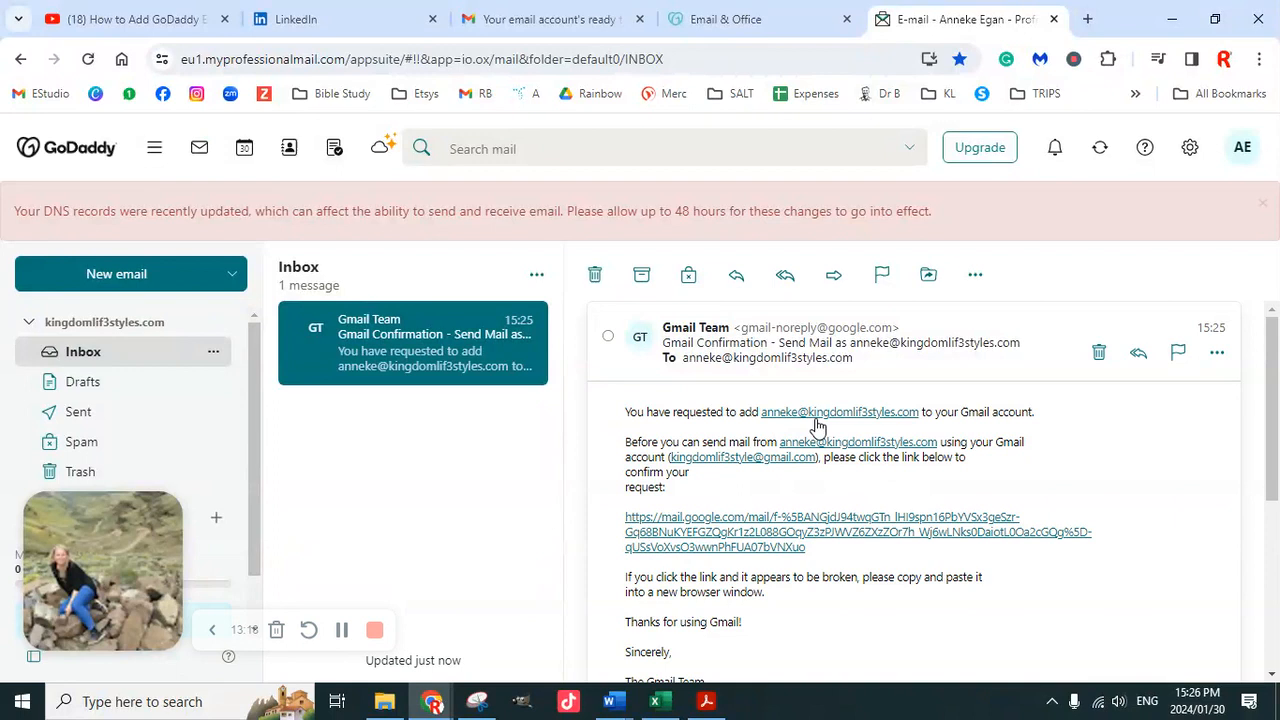
{"action": "scroll", "coordinate": [1046, 436], "scroll_direction": "down", "scroll_amount": 1}
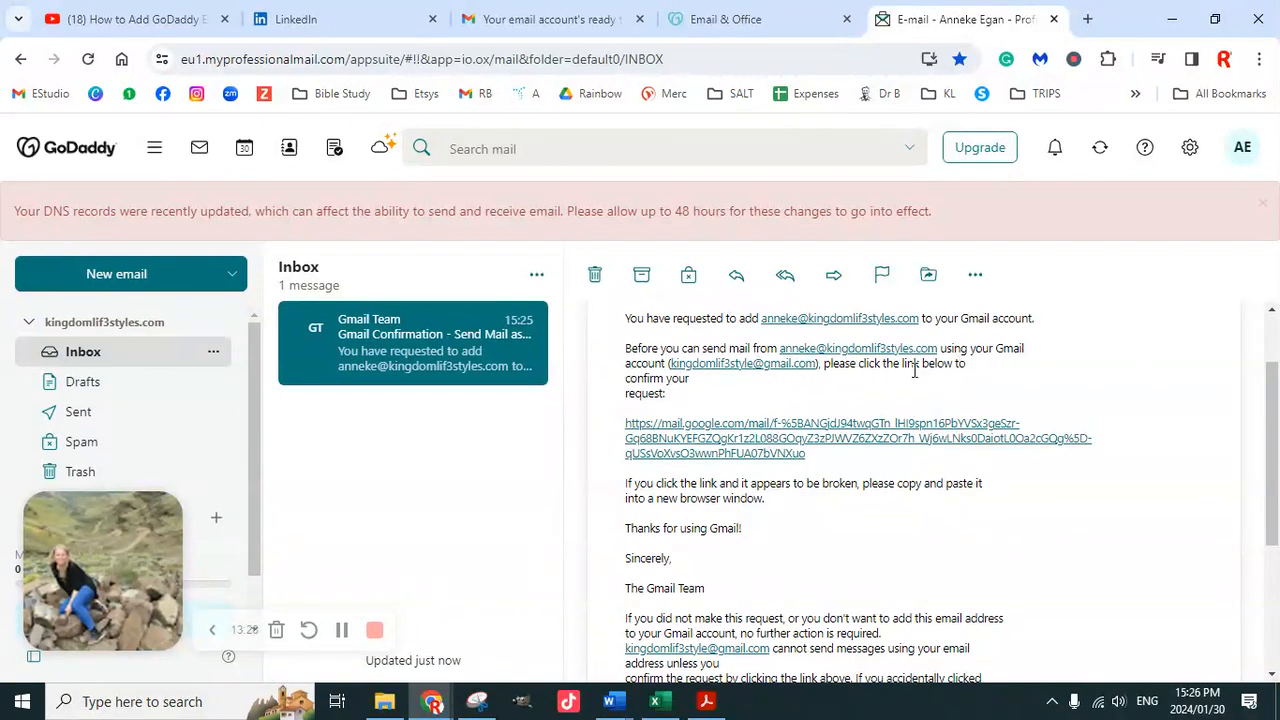
{"action": "left_click", "coordinate": [750, 447]}
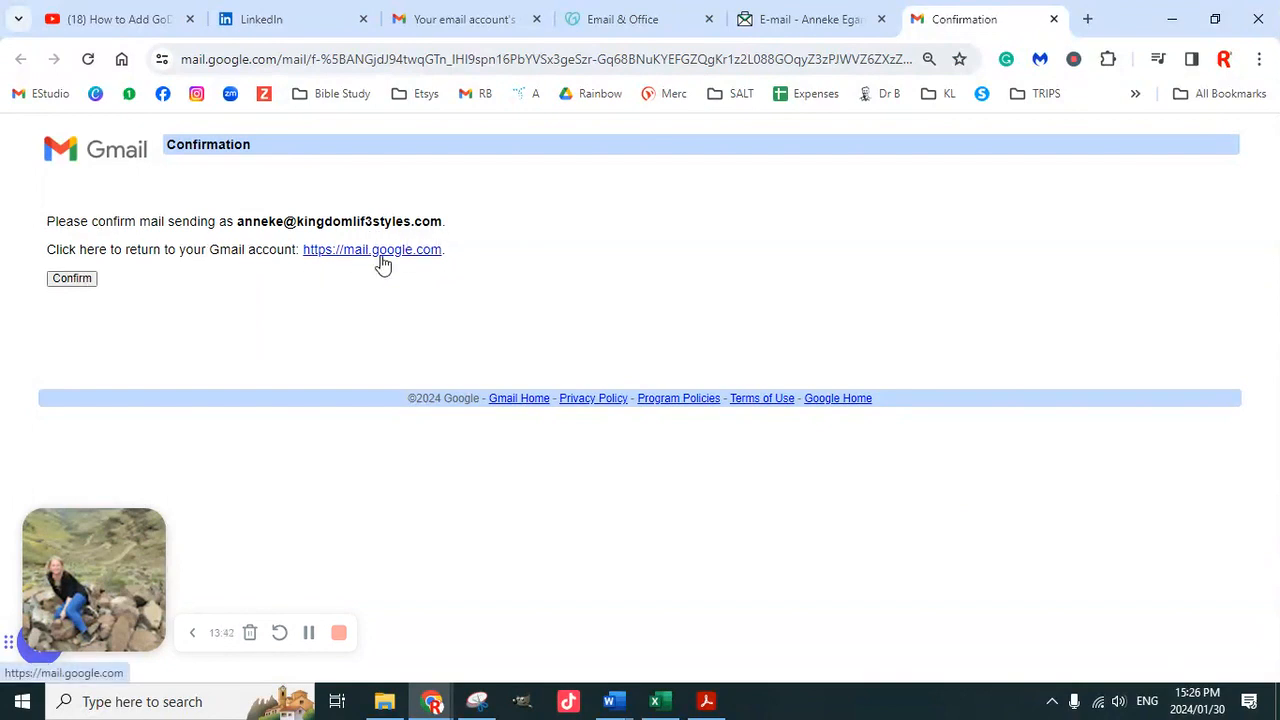
Confirm sending mail as the business address on the Gmail Confirmation page
{"action": "left_click", "coordinate": [92, 280]}
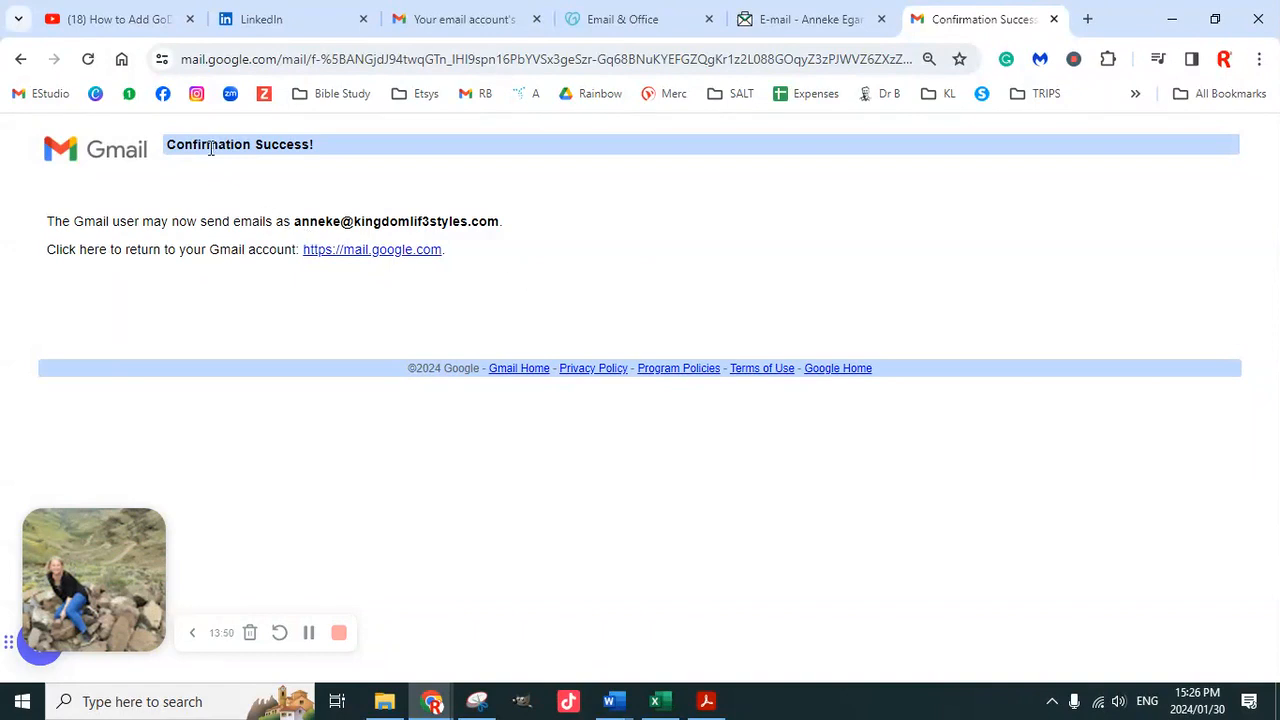
Scroll through the confirmation email in the business mailbox, then return to GoDaddy's account-ready message in Gmail
{"action": "left_click", "coordinate": [812, 20]}
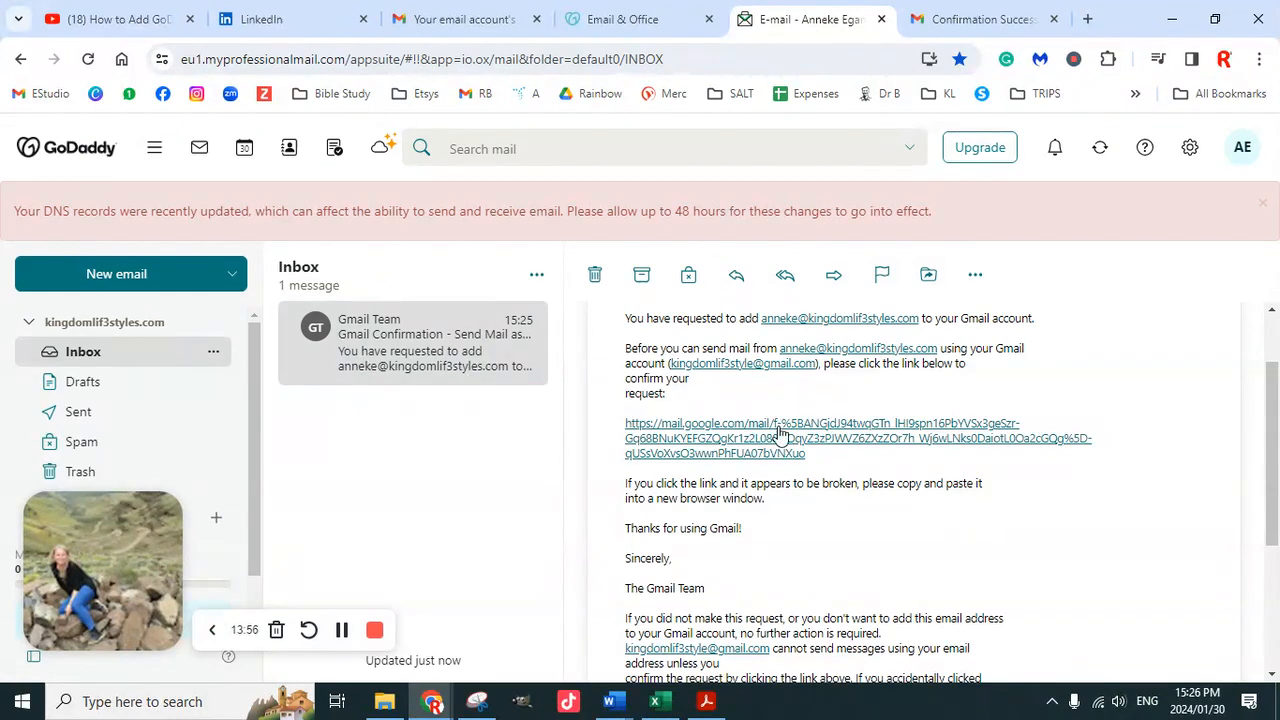
{"action": "scroll", "coordinate": [785, 440], "scroll_direction": "down", "scroll_amount": 3}
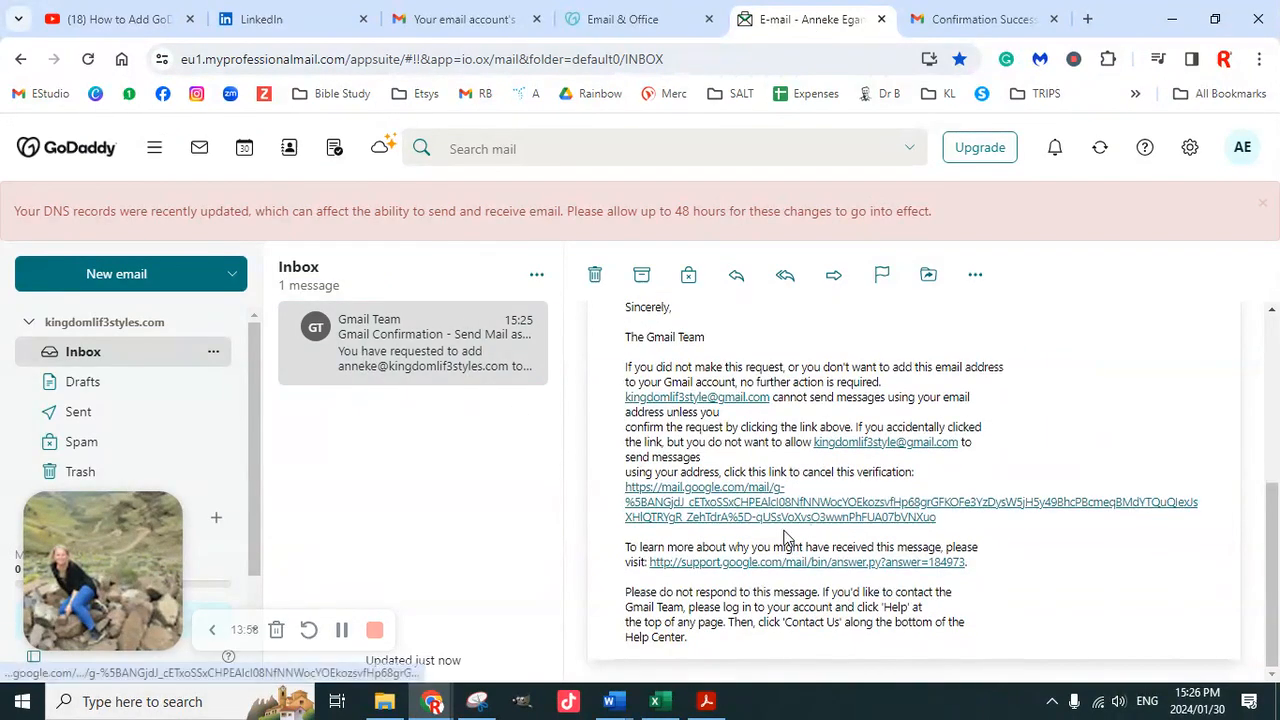
{"action": "scroll", "coordinate": [760, 480], "scroll_direction": "up", "scroll_amount": 1}
{"action": "scroll", "coordinate": [764, 468], "scroll_direction": "up", "scroll_amount": 2}
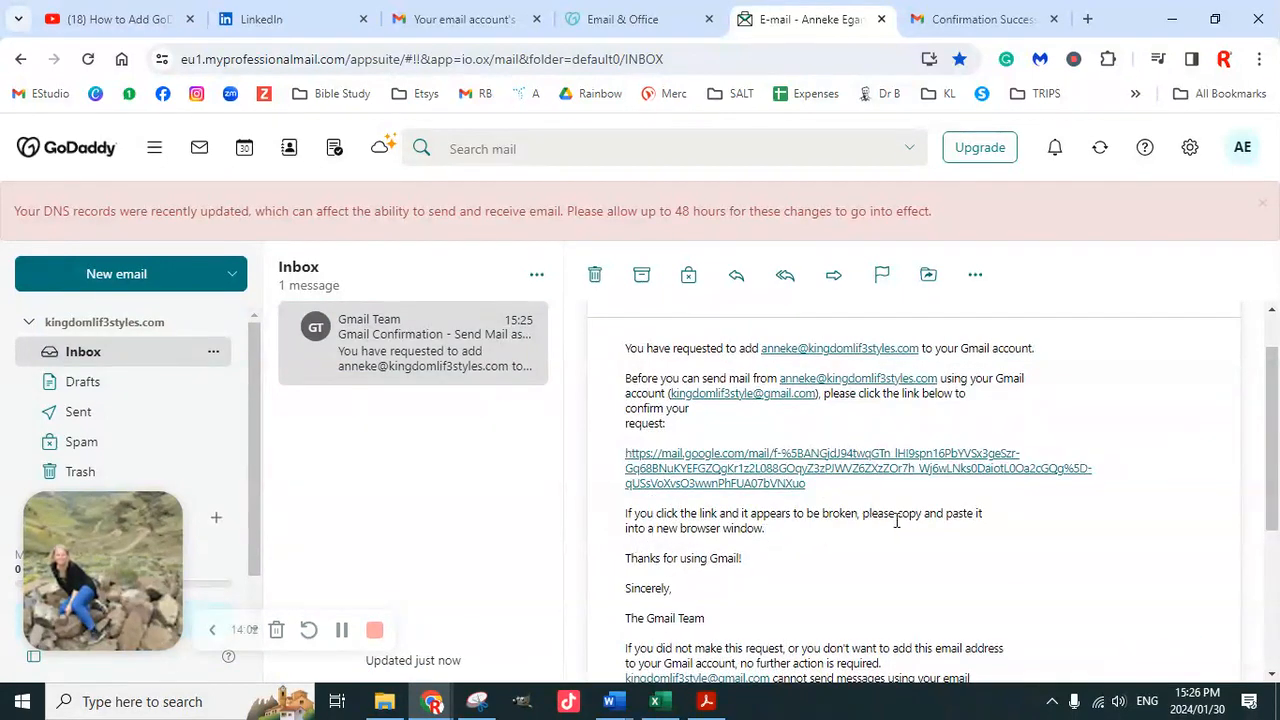
{"action": "scroll", "coordinate": [806, 543], "scroll_direction": "down", "scroll_amount": 2}
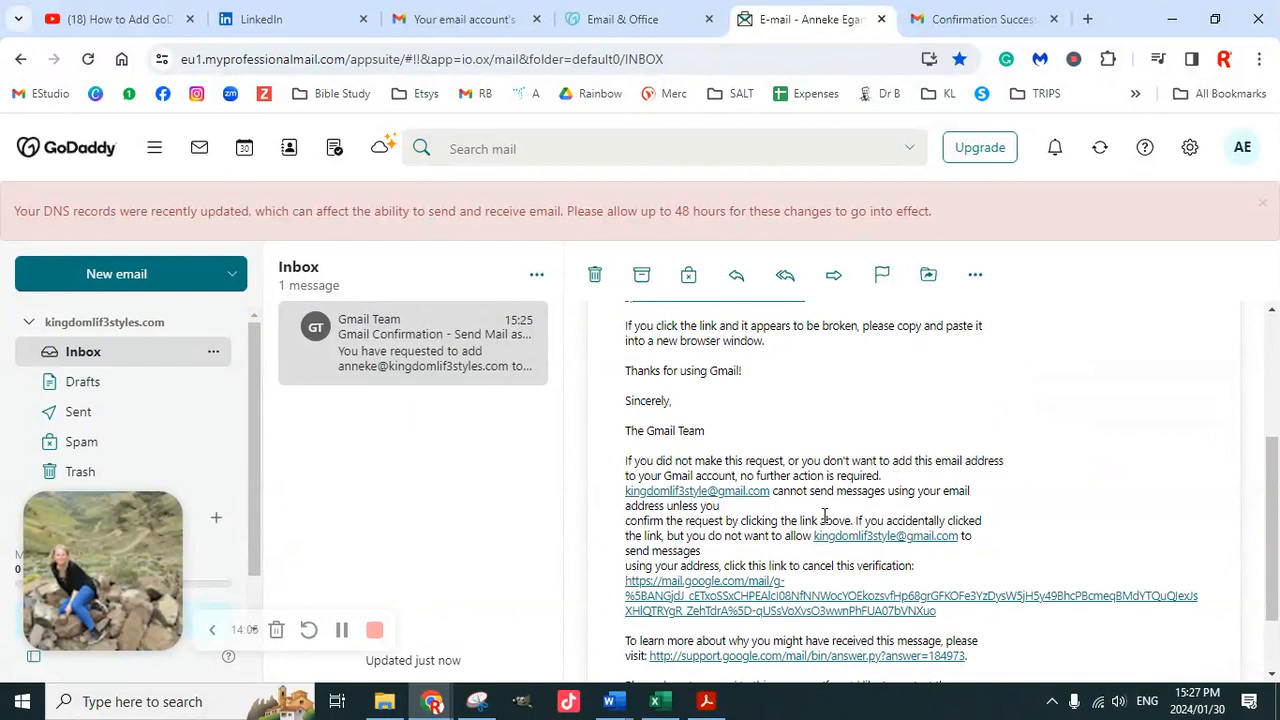
{"action": "scroll", "coordinate": [840, 500], "scroll_direction": "up", "scroll_amount": 3}
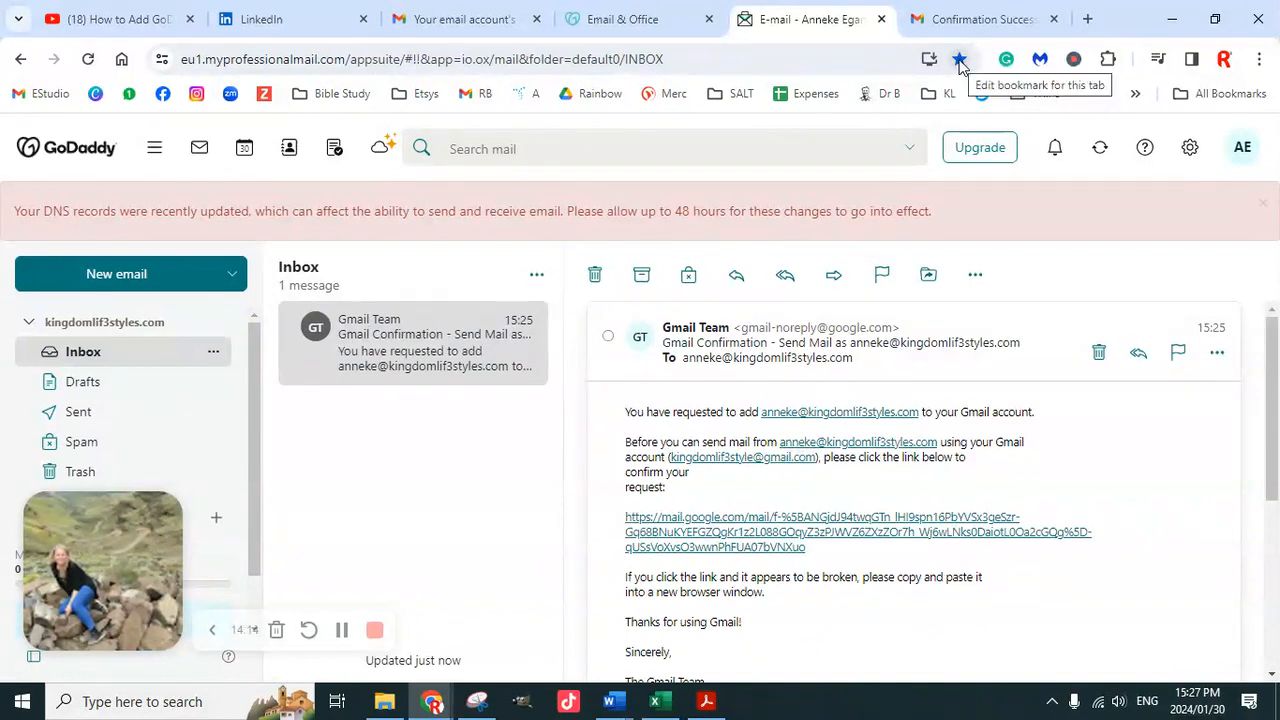
{"action": "left_click", "coordinate": [475, 21]}
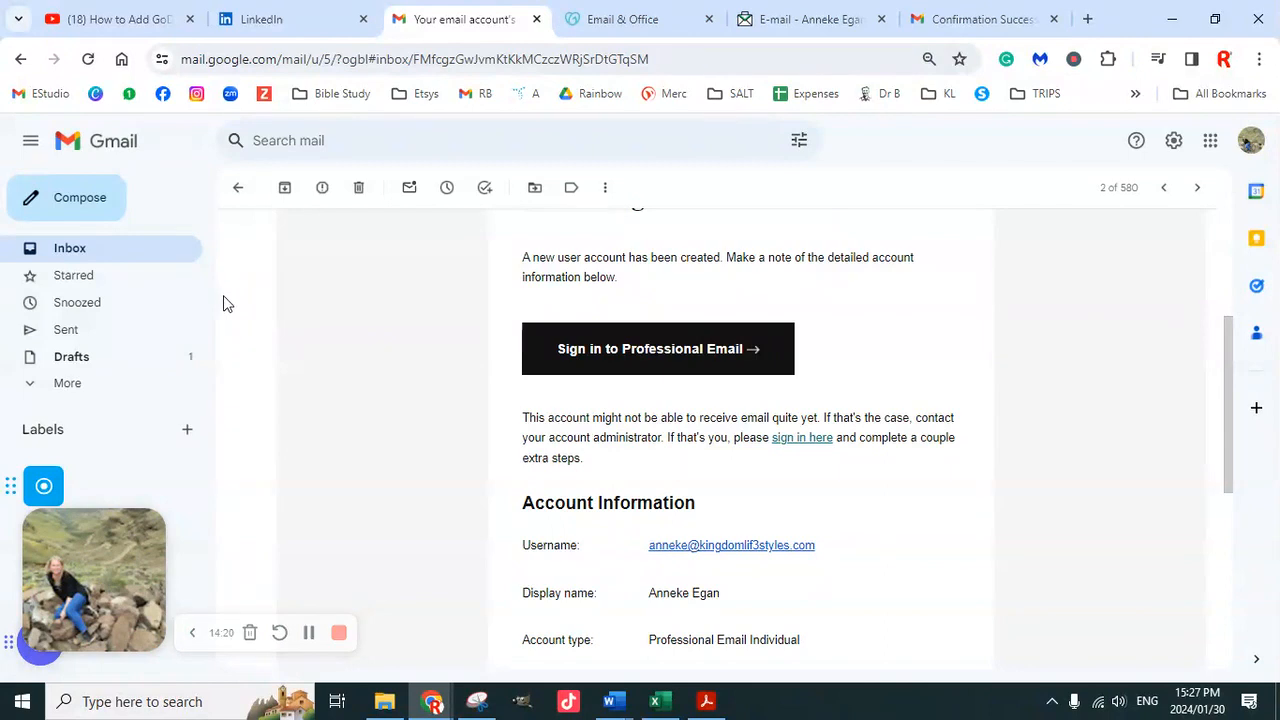
{"action": "left_click", "coordinate": [808, 22]}
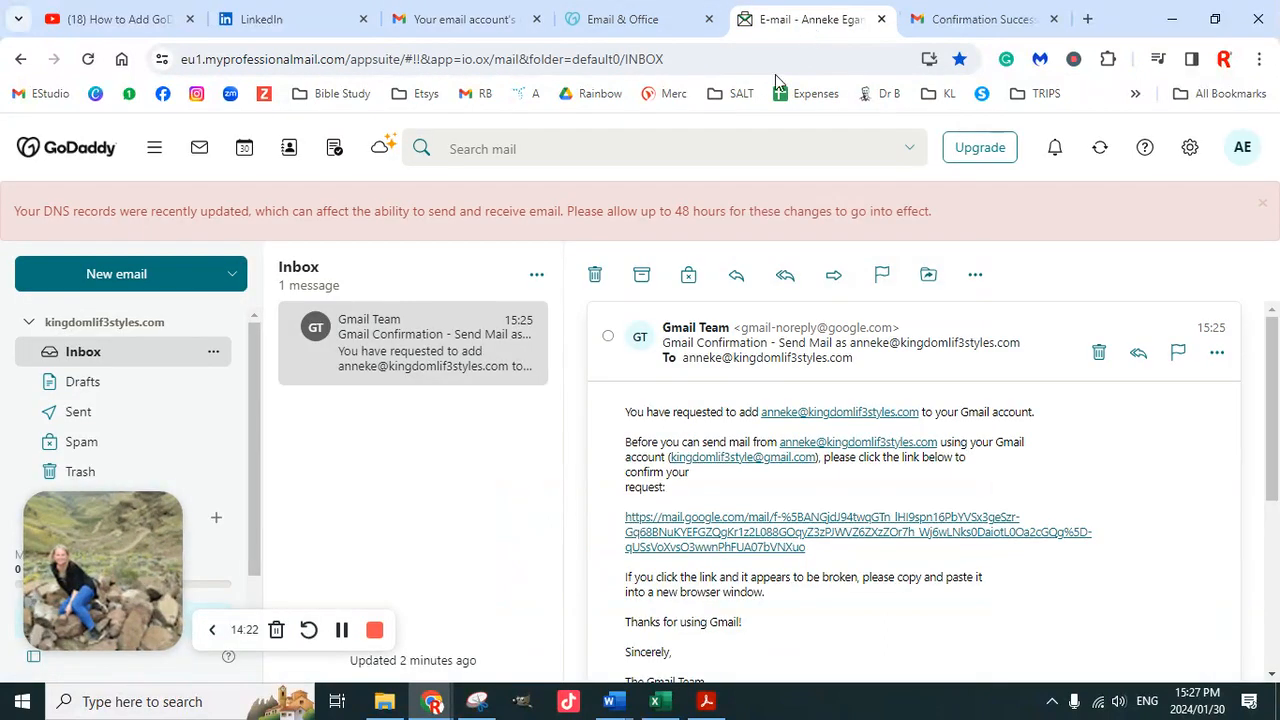
{"action": "left_click", "coordinate": [414, 368]}
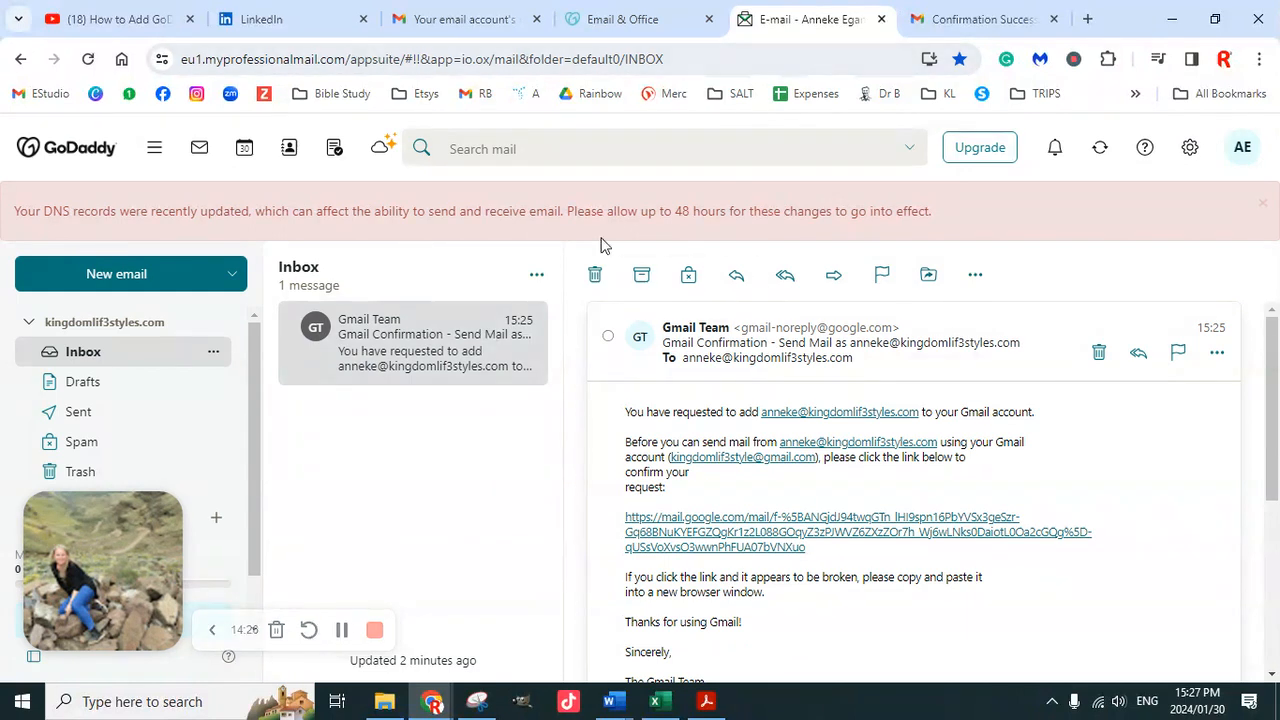
{"action": "left_click", "coordinate": [441, 343]}
{"action": "left_click", "coordinate": [457, 20]}
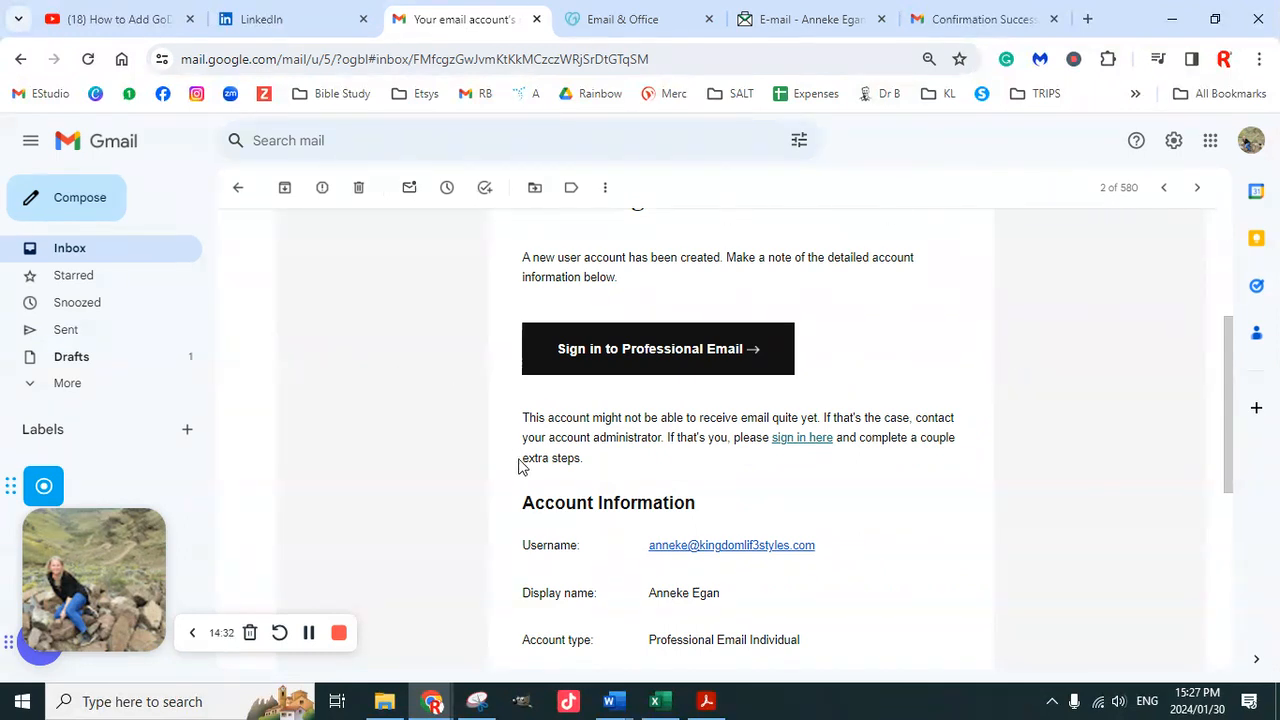
{"action": "left_click_drag", "start_coordinate": [843, 556], "coordinate": [640, 558]}
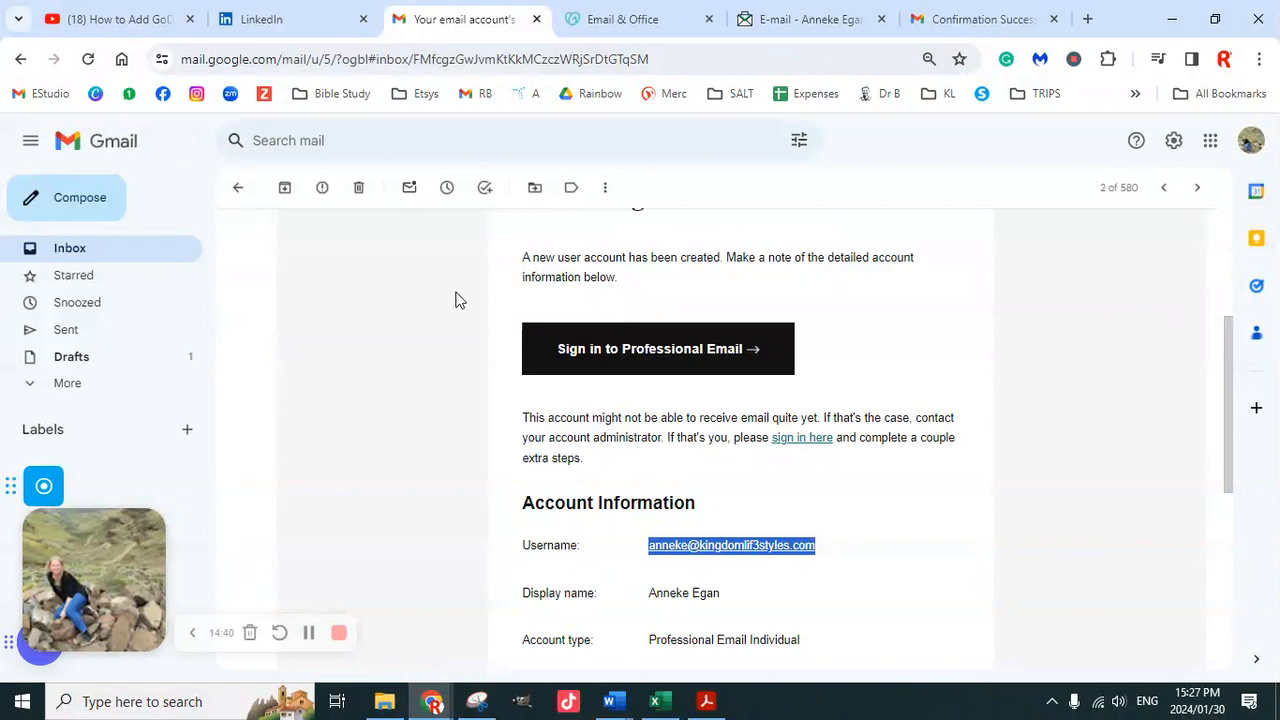
{"action": "scroll", "coordinate": [349, 316], "scroll_direction": "up", "scroll_amount": 1}
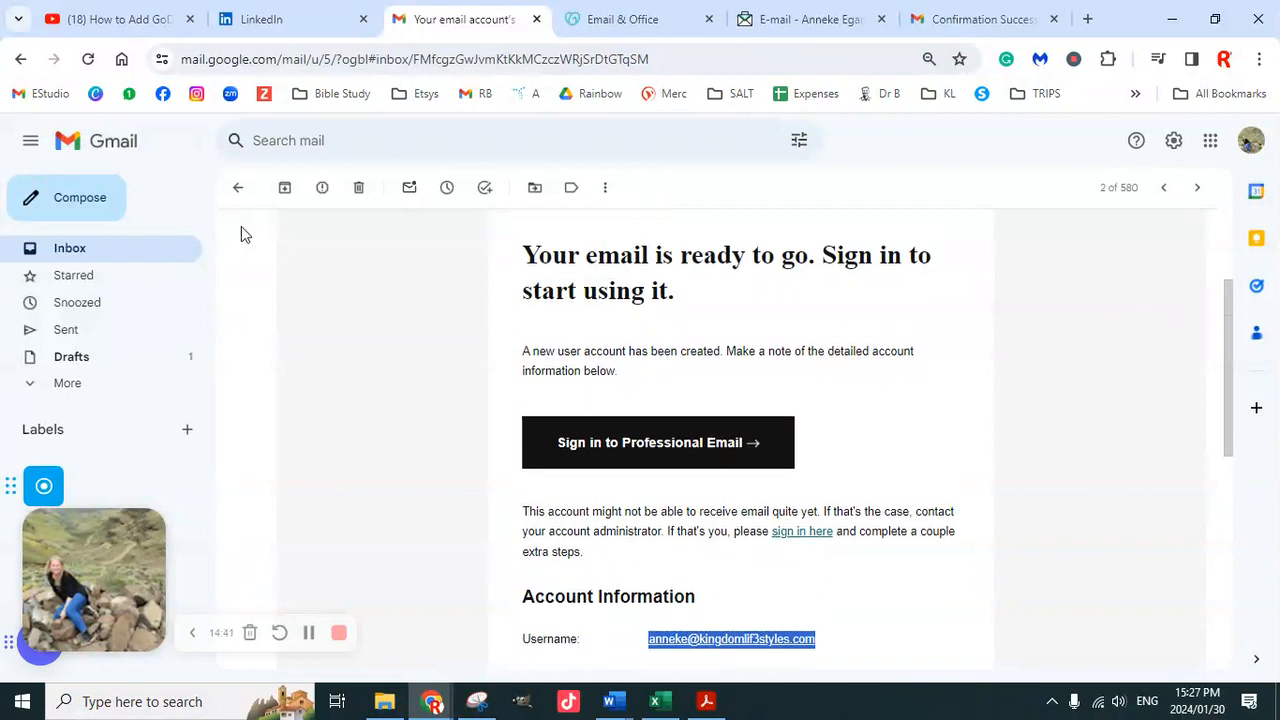
Start a new Gmail message and click into its body
{"action": "left_click", "coordinate": [77, 210]}
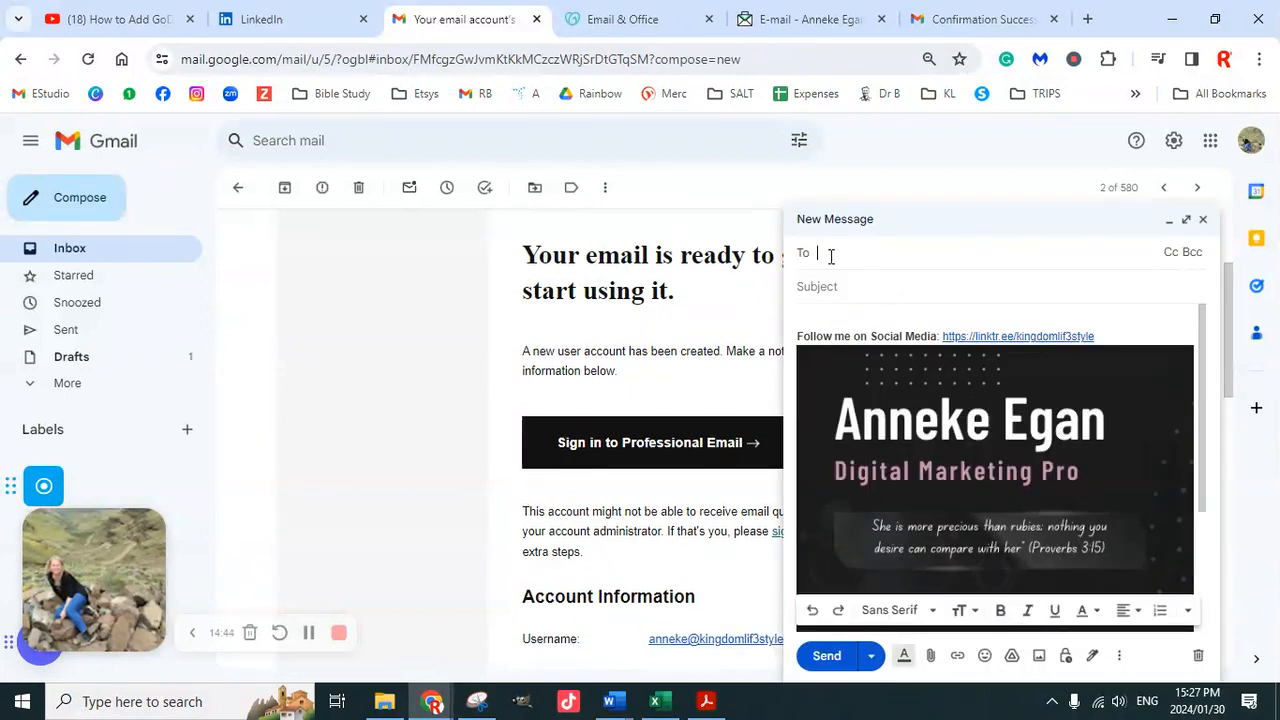
{"action": "left_click", "coordinate": [935, 465]}
{"action": "scroll", "coordinate": [937, 472], "scroll_direction": "down", "scroll_amount": 2}
{"action": "scroll", "coordinate": [946, 495], "scroll_direction": "up", "scroll_amount": 2}
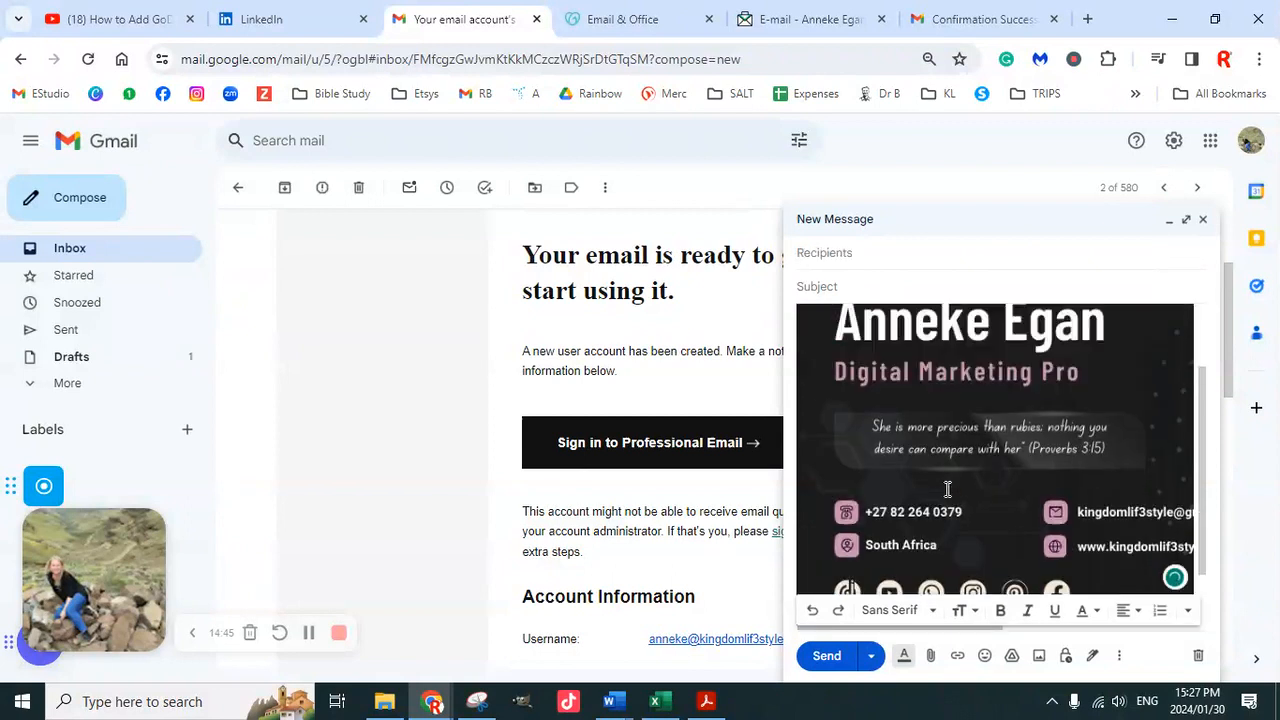
Send a signature-only test message to the second Gmail address, then return to Confirmation Success
{"action": "left_click", "coordinate": [838, 252]}
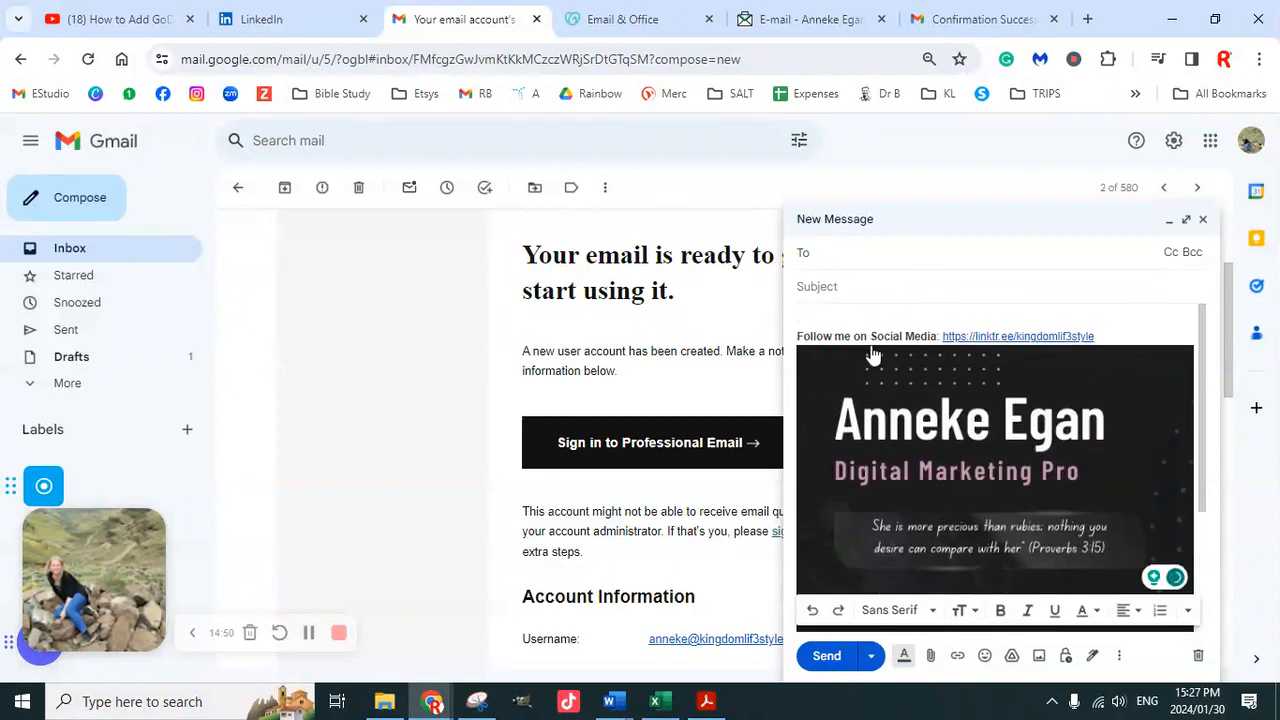
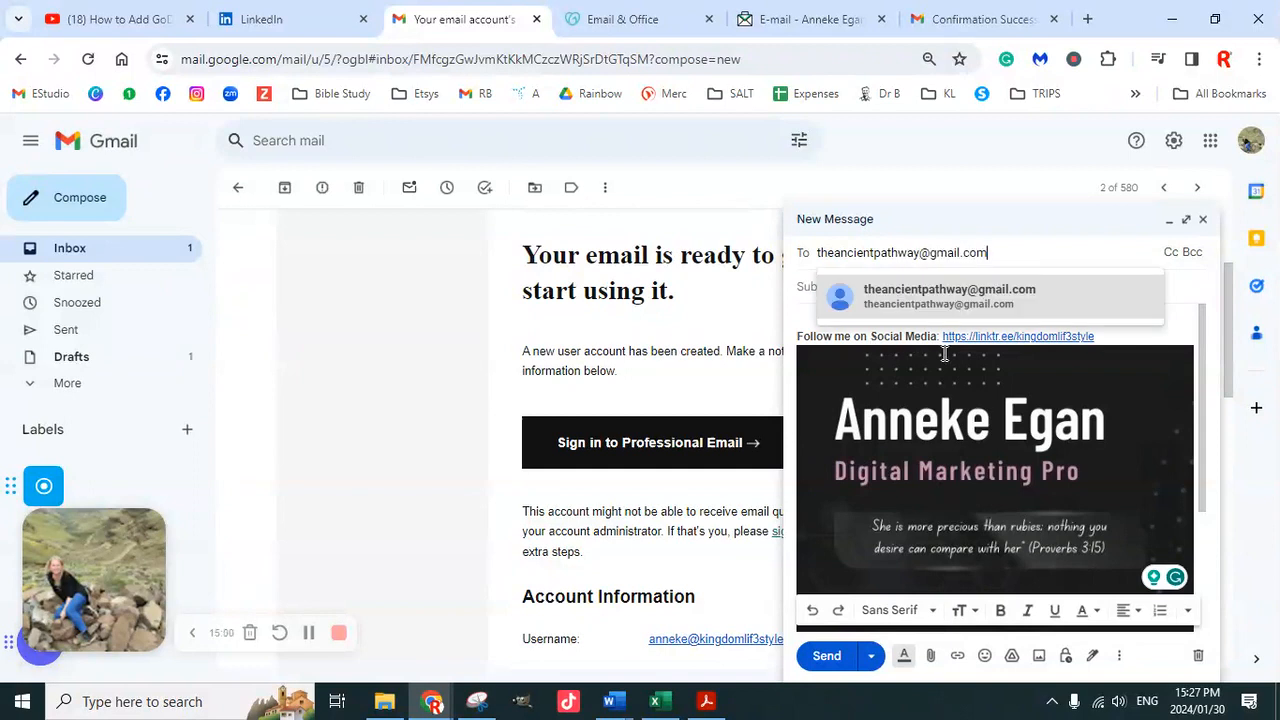
{"action": "left_click", "coordinate": [922, 296]}
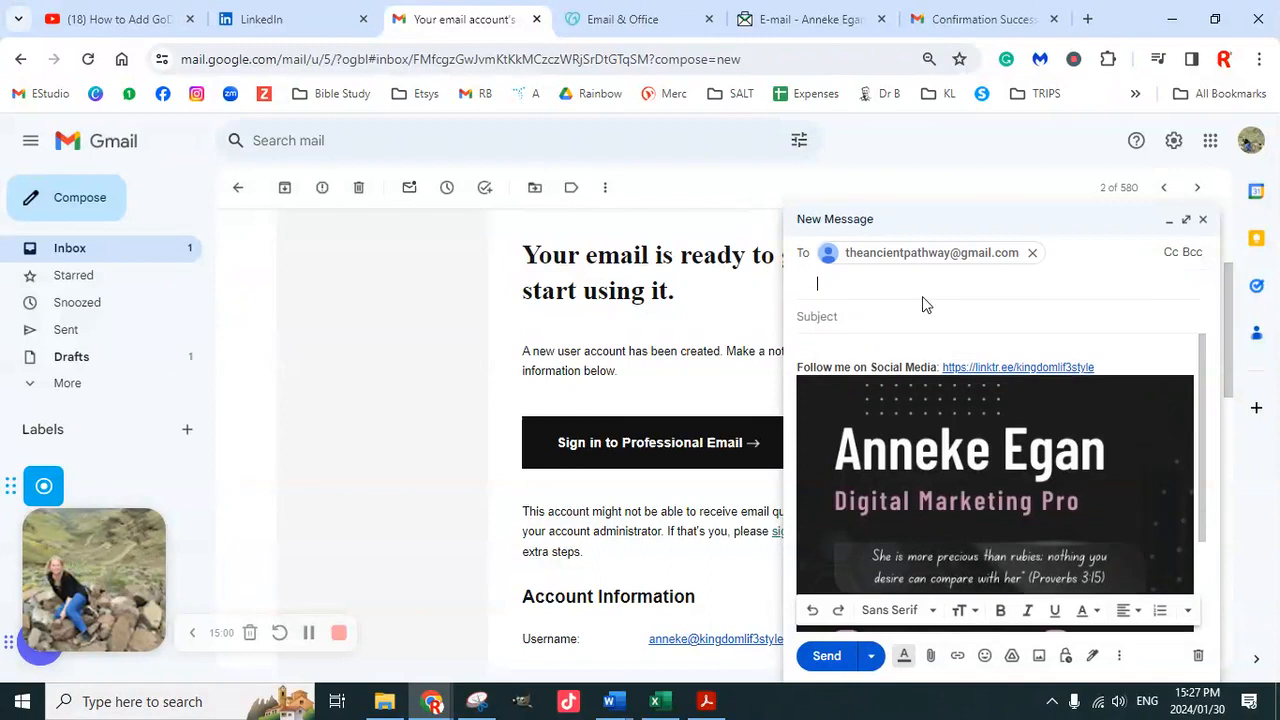
{"action": "left_click", "coordinate": [859, 310]}
{"action": "scroll", "coordinate": [1073, 517], "scroll_direction": "down", "scroll_amount": 2}
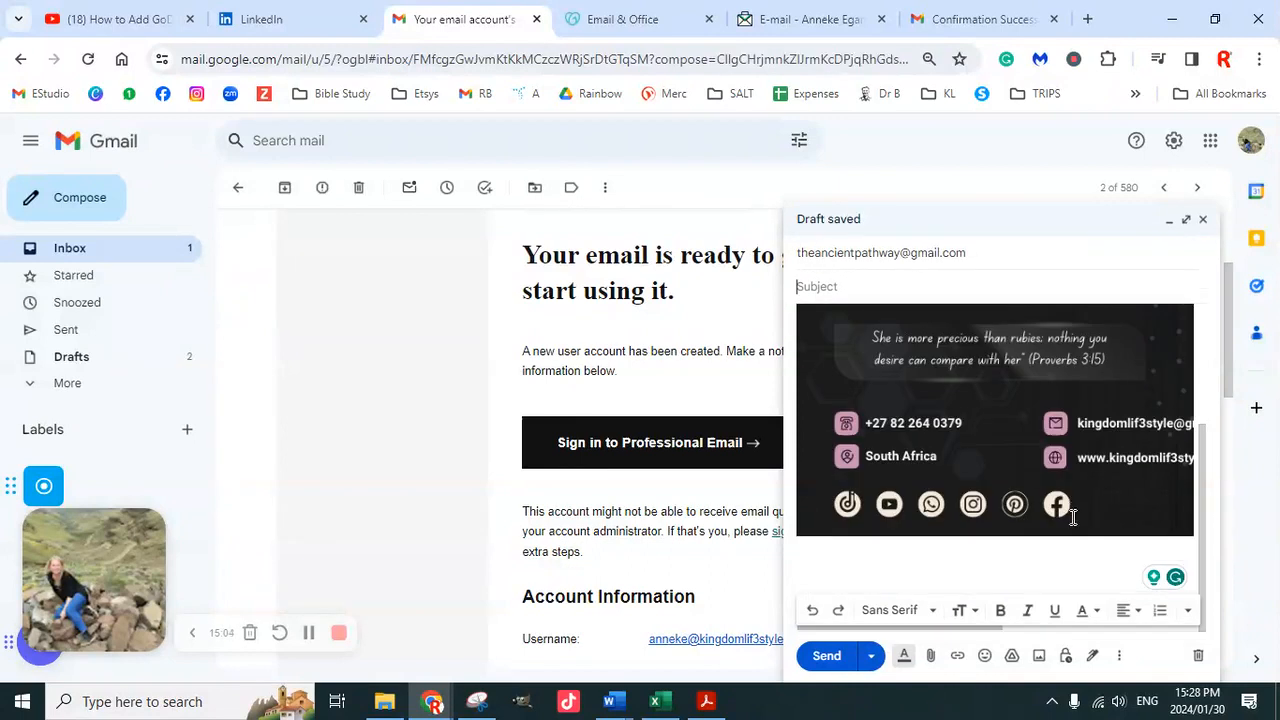
{"action": "left_click", "coordinate": [826, 655]}
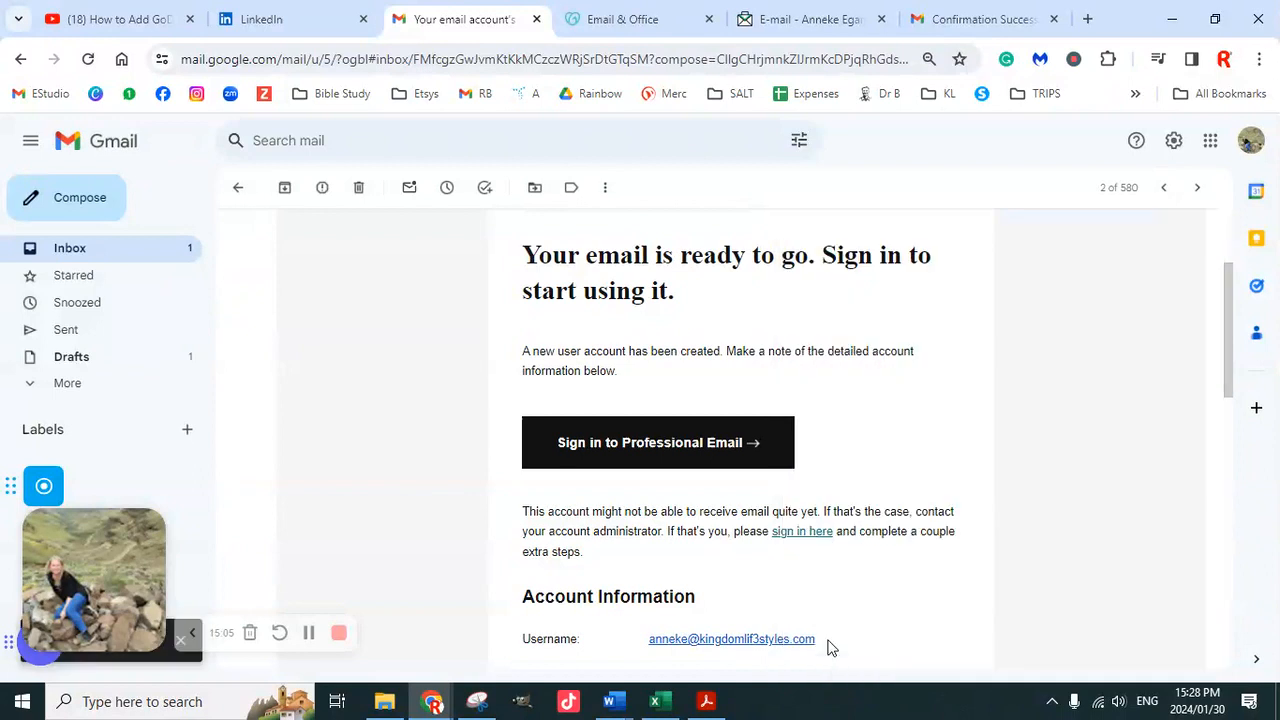
{"action": "left_click", "coordinate": [960, 22]}
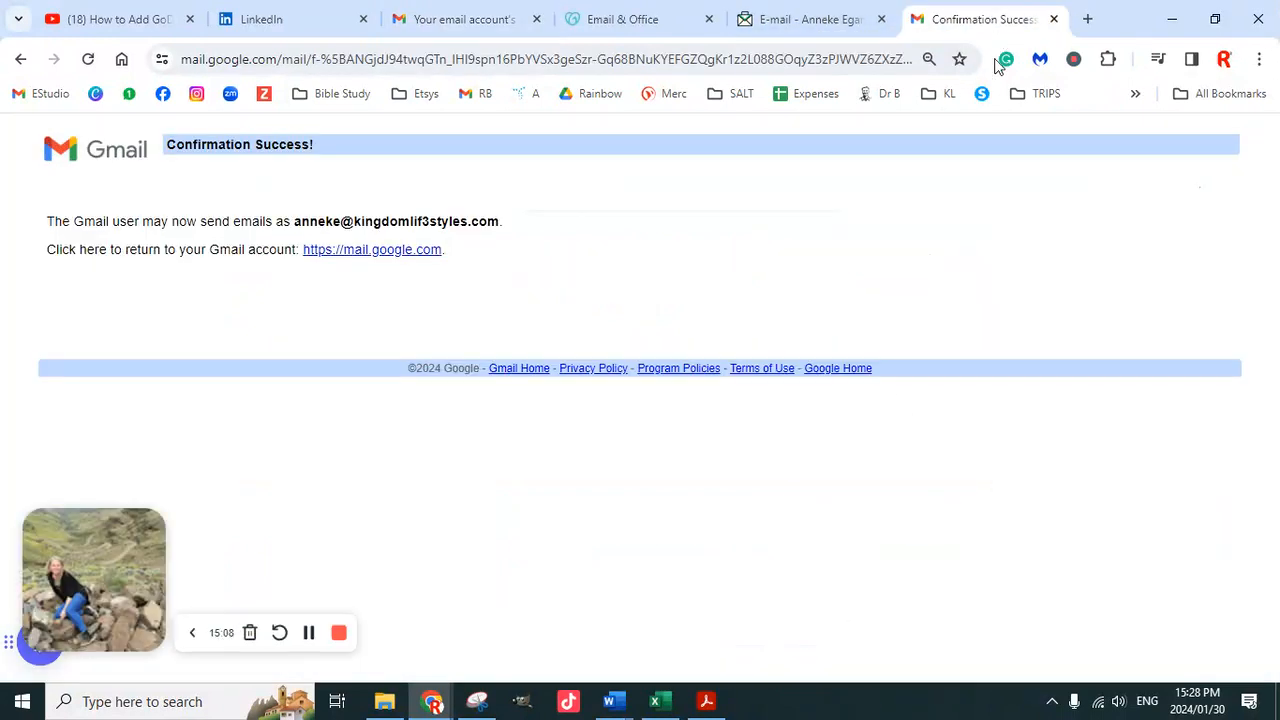
Open Gmail for the recipient's Google account in a new tab
{"action": "left_click", "coordinate": [1088, 19]}
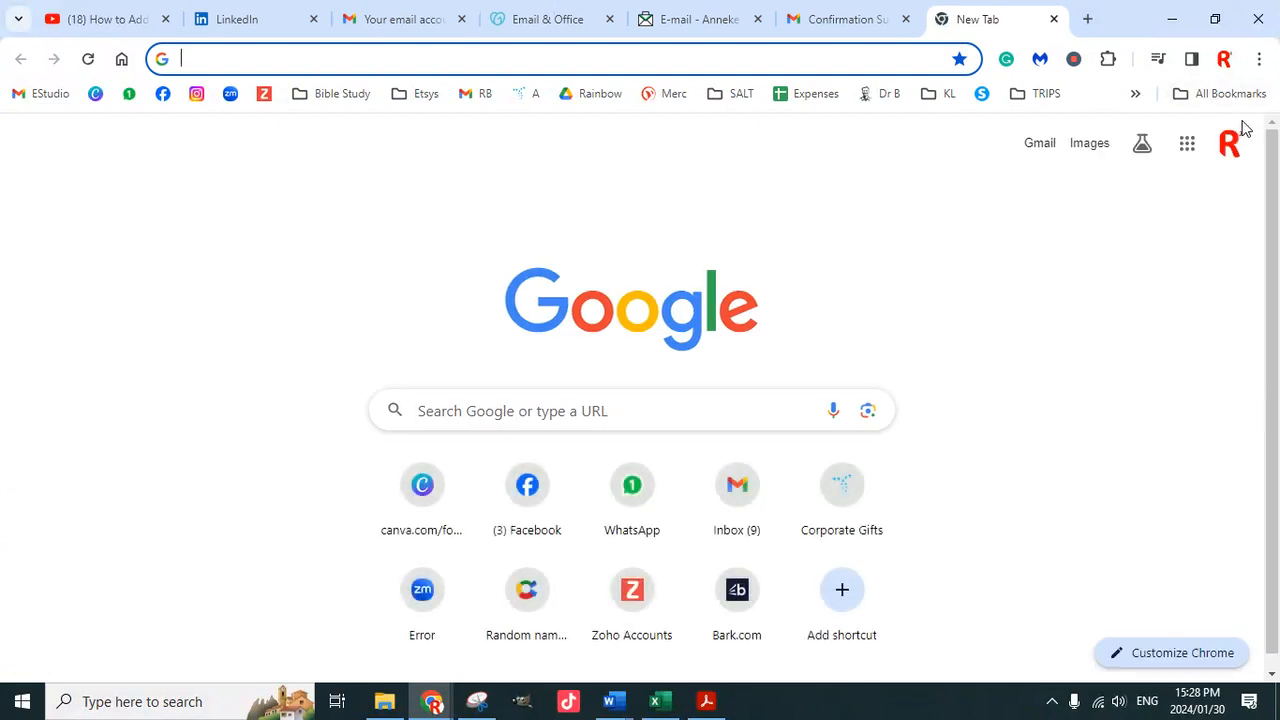
{"action": "left_click", "coordinate": [1230, 150]}
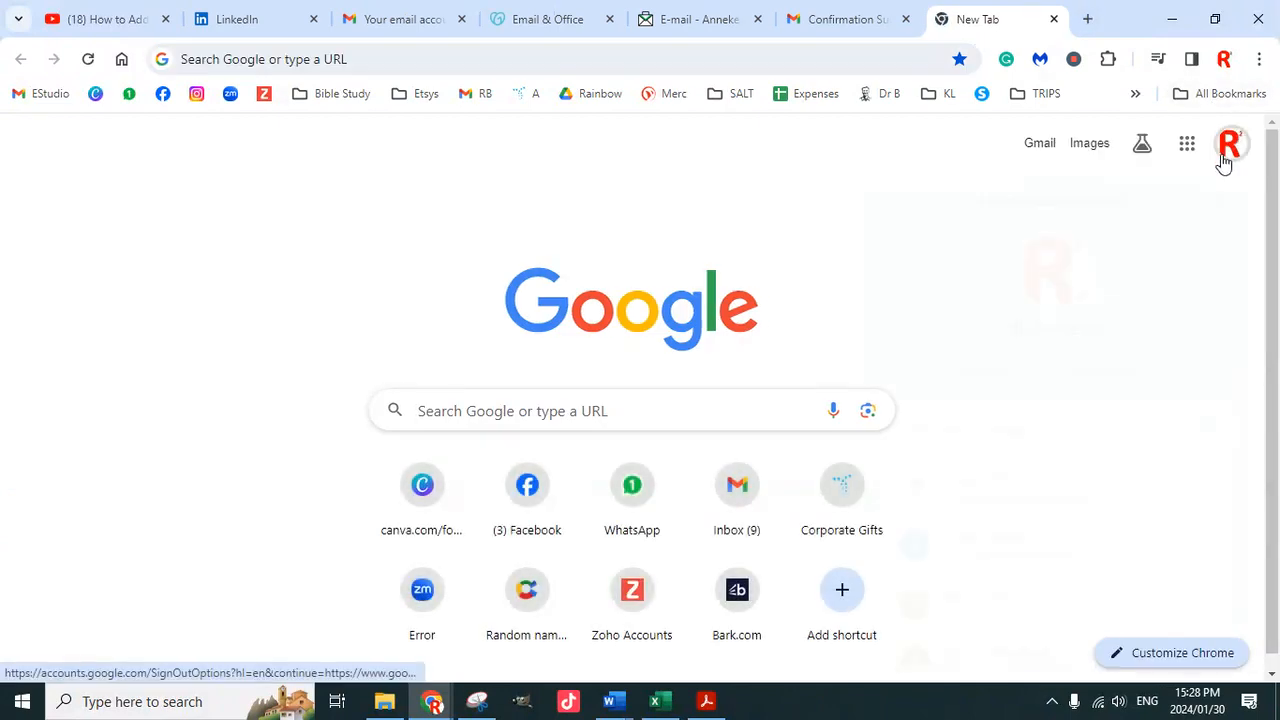
{"action": "scroll", "coordinate": [1041, 533], "scroll_direction": "down", "scroll_amount": 2}
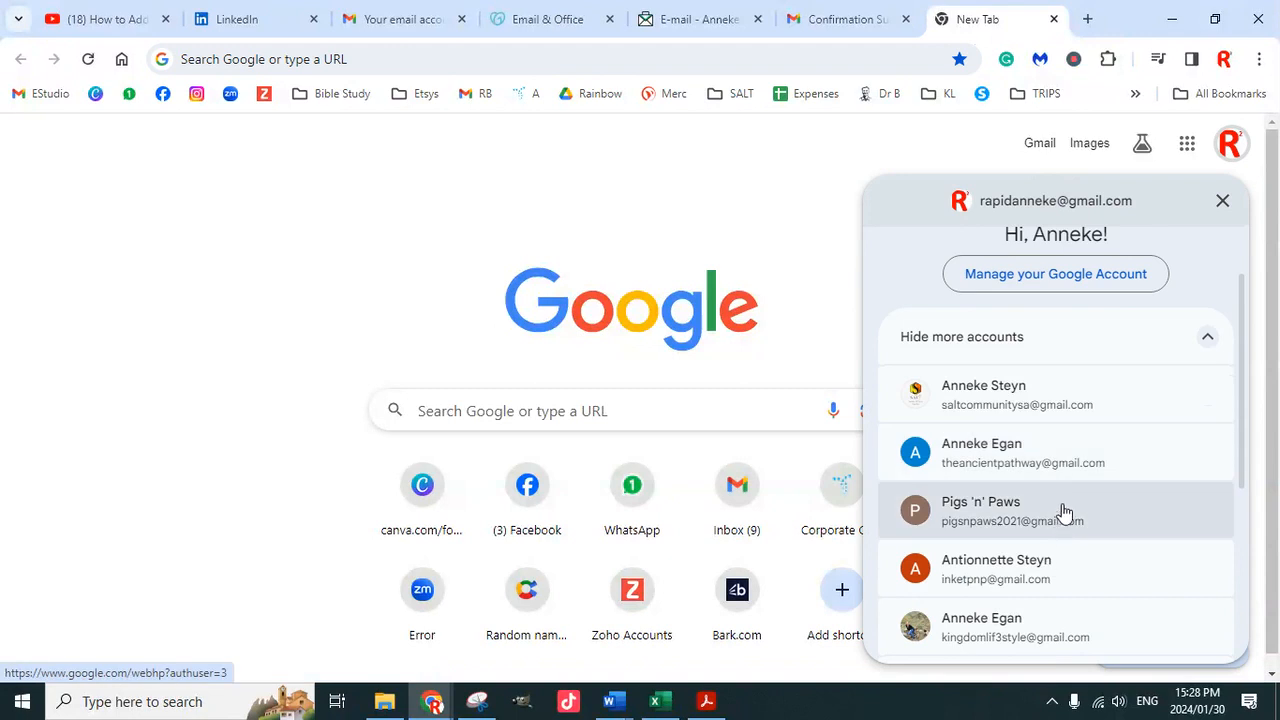
{"action": "left_click", "coordinate": [1046, 462]}
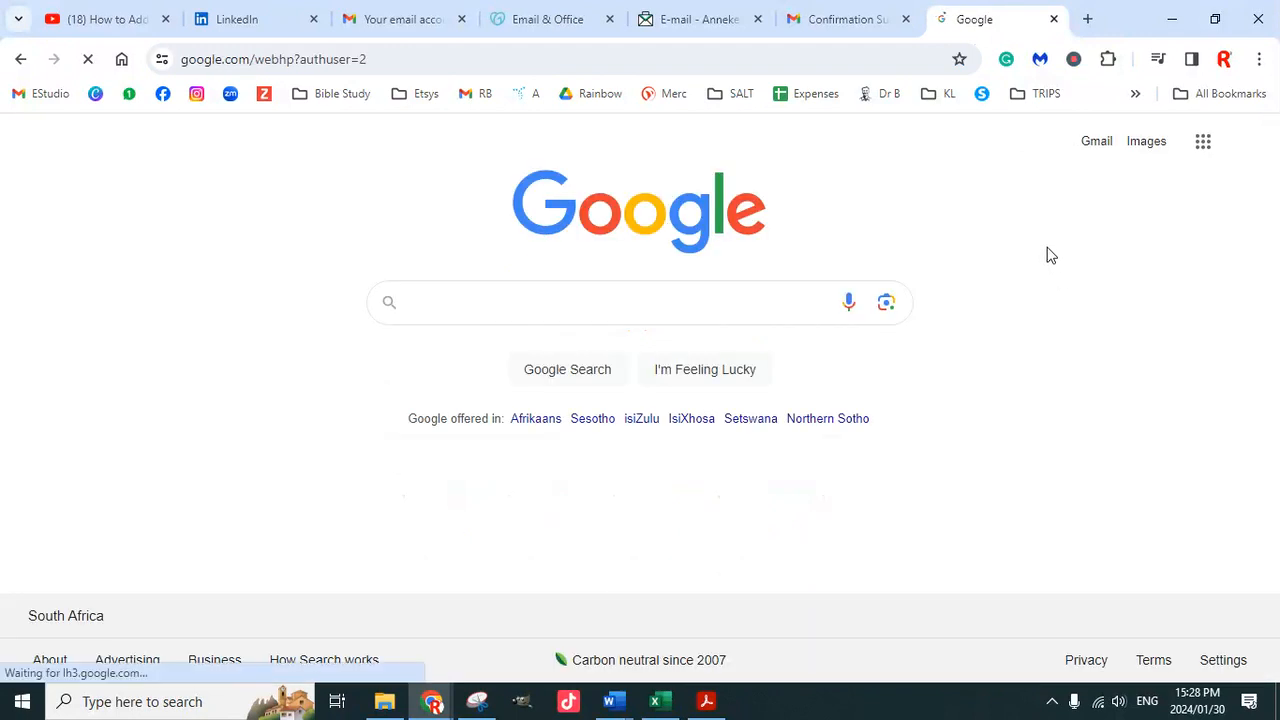
{"action": "left_click", "coordinate": [1095, 143]}
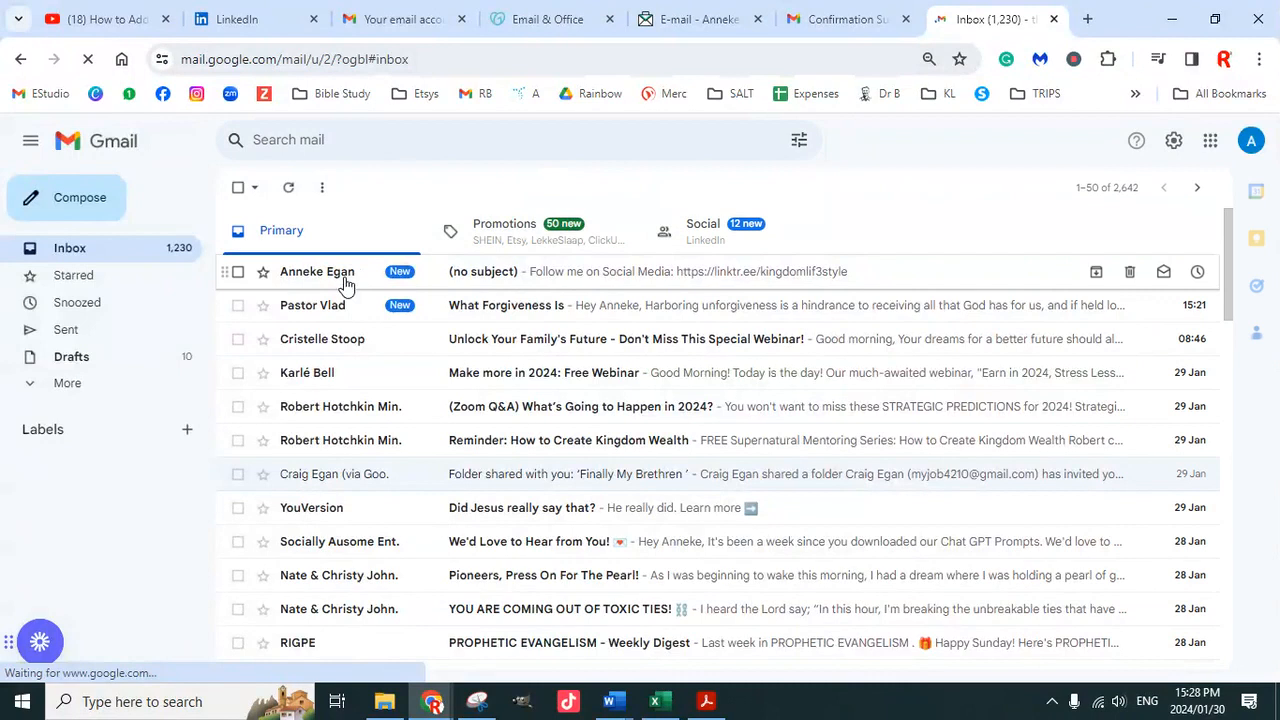
Open the received (no subject) test email and check its from and to details
{"action": "left_click", "coordinate": [595, 272]}
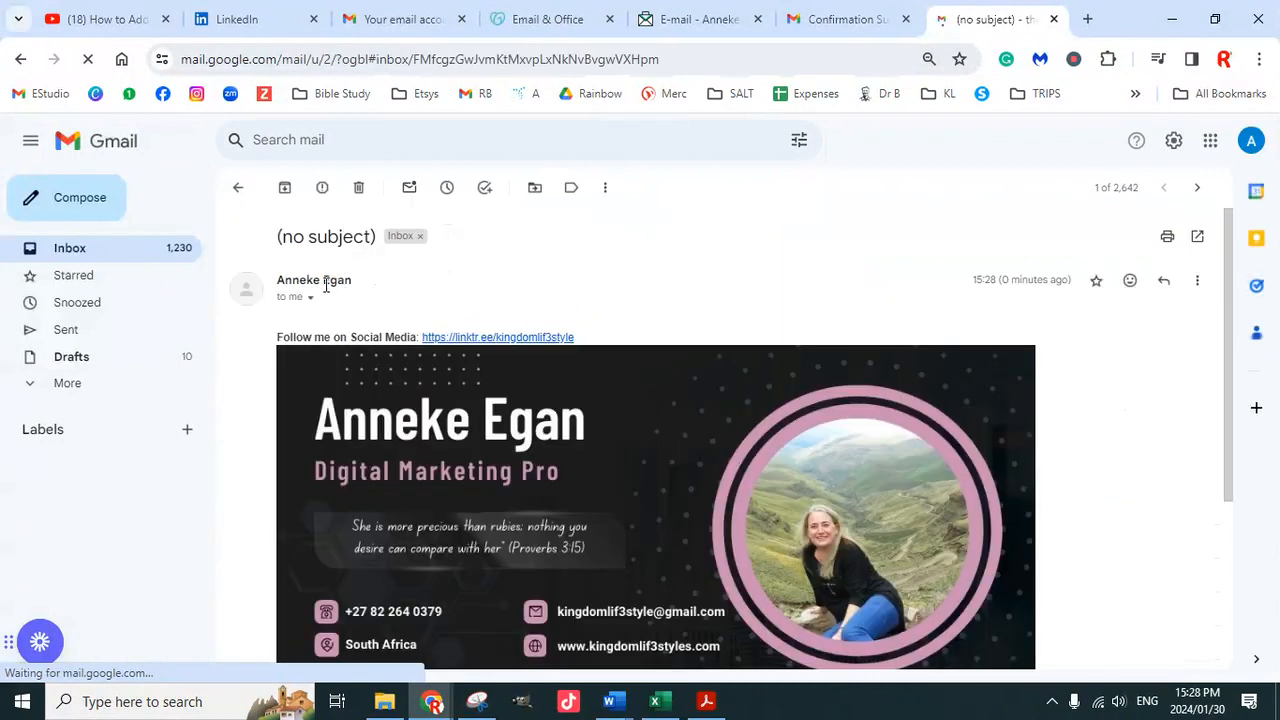
{"action": "left_click", "coordinate": [310, 297]}
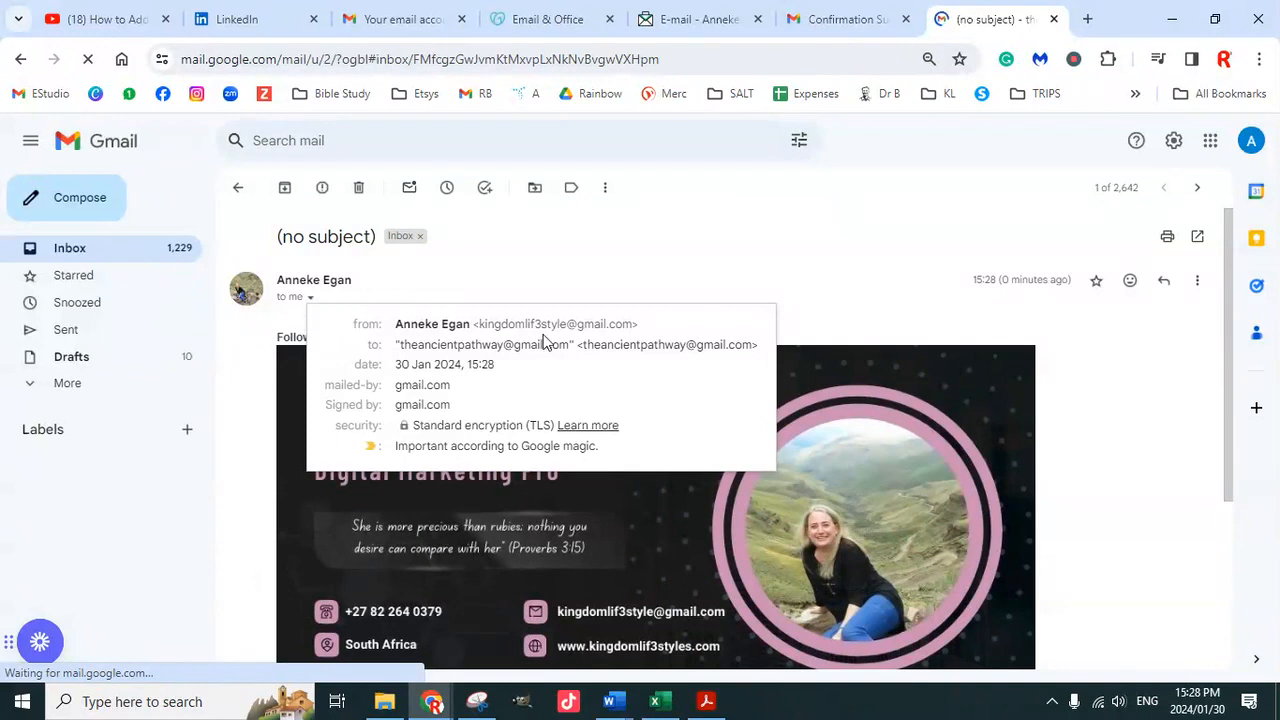
{"action": "left_click_drag", "start_coordinate": [644, 326], "coordinate": [380, 344]}
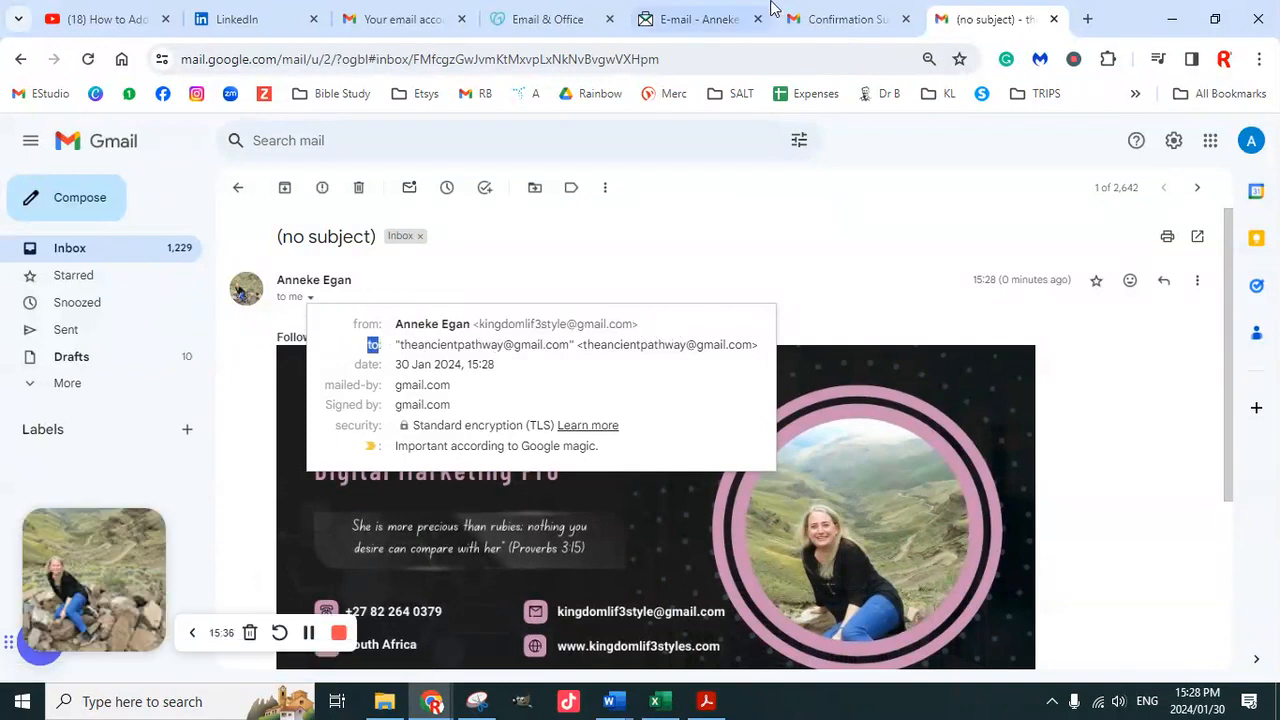
{"action": "left_click", "coordinate": [838, 22]}
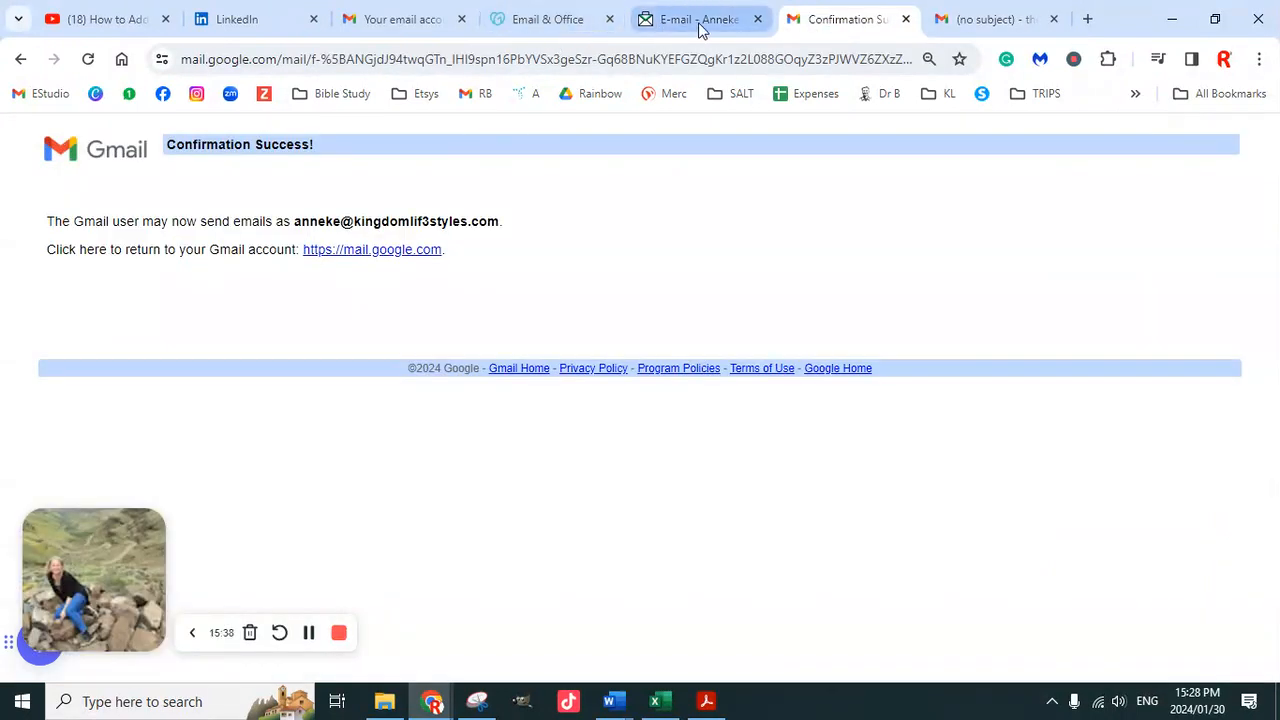
Read through the Gmail Team confirmation email in the Professional Email inbox
{"action": "left_click", "coordinate": [700, 22]}
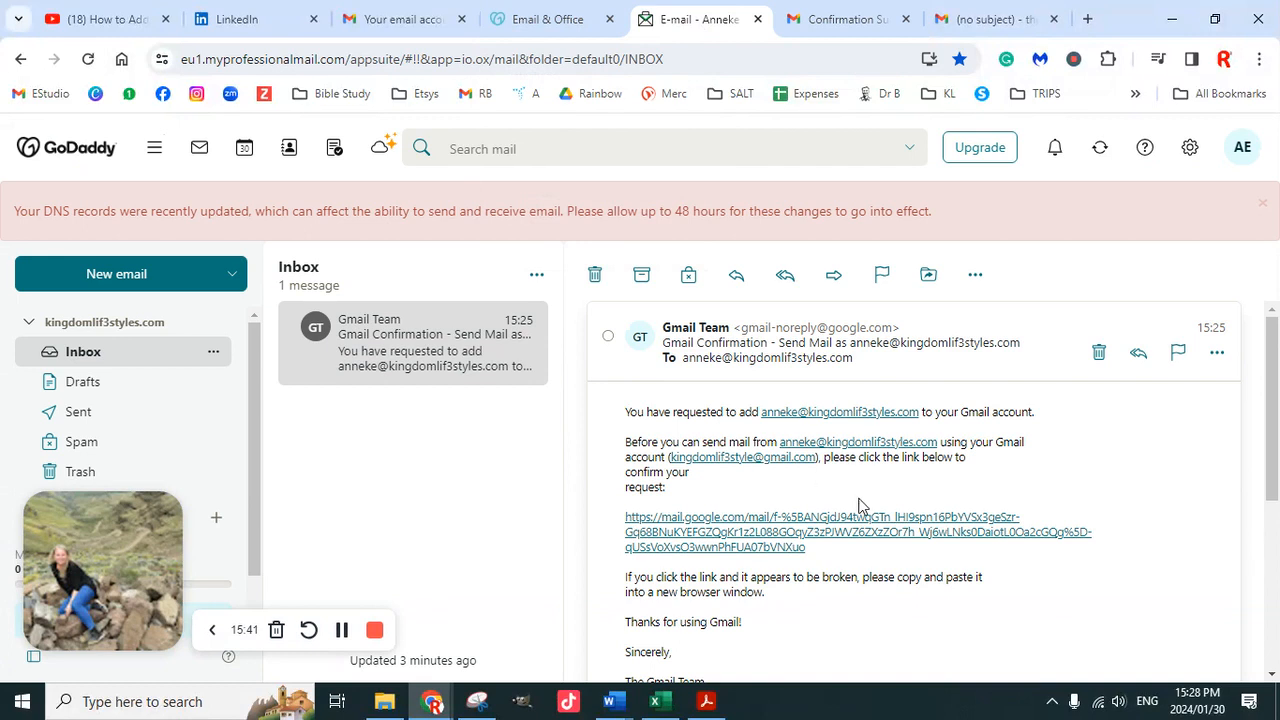
{"action": "scroll", "coordinate": [858, 505], "scroll_direction": "down", "scroll_amount": 4}
{"action": "scroll", "coordinate": [731, 520], "scroll_direction": "down", "scroll_amount": 2}
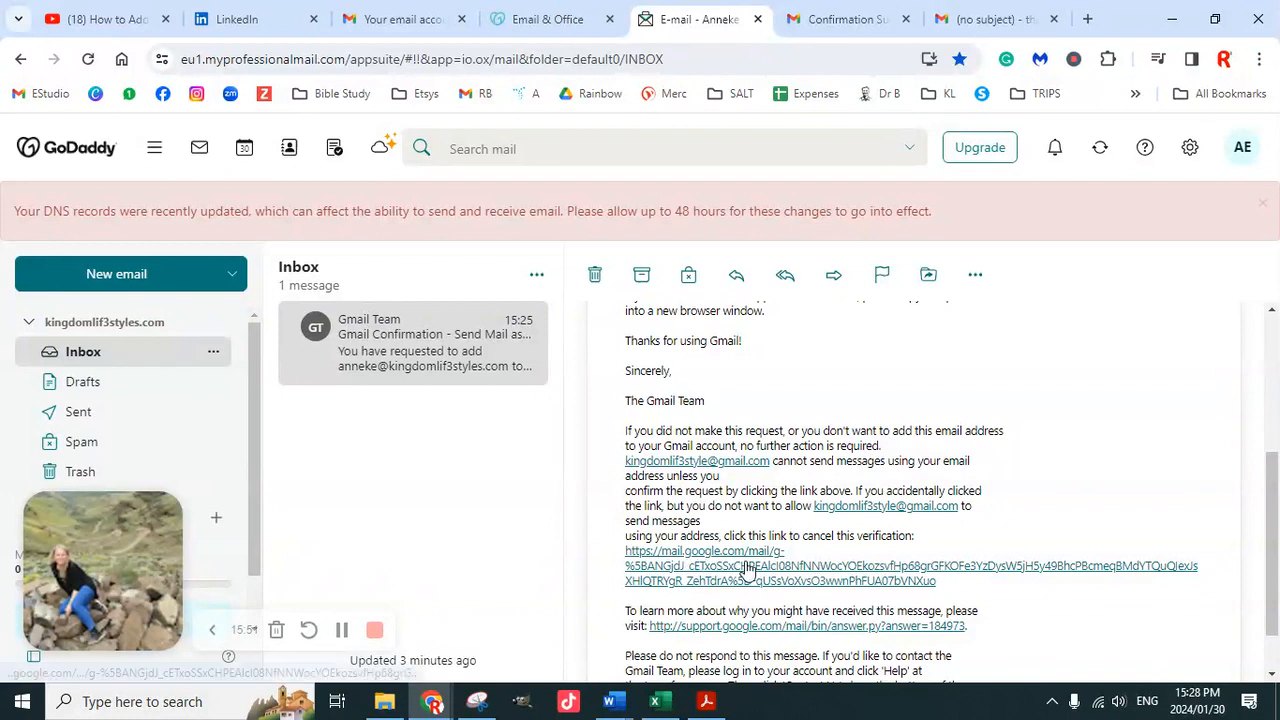
{"action": "scroll", "coordinate": [745, 565], "scroll_direction": "down", "scroll_amount": 1}
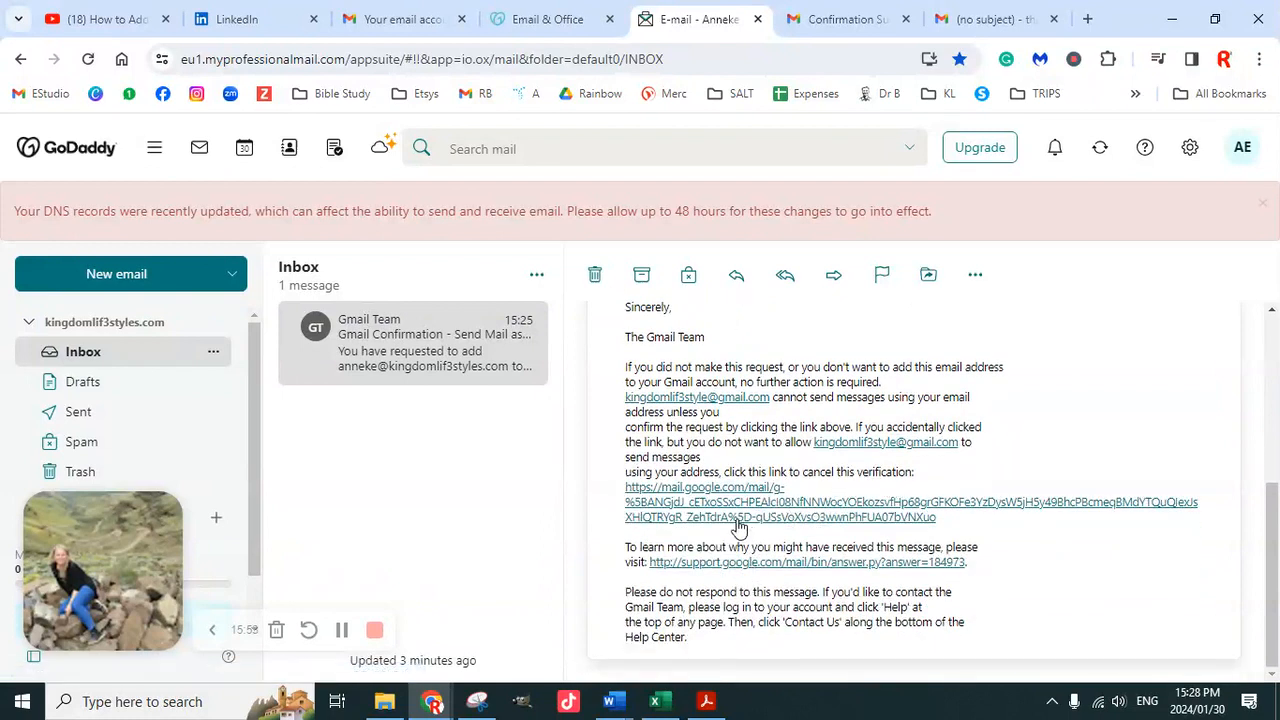
{"action": "scroll", "coordinate": [830, 575], "scroll_direction": "up", "scroll_amount": 3}
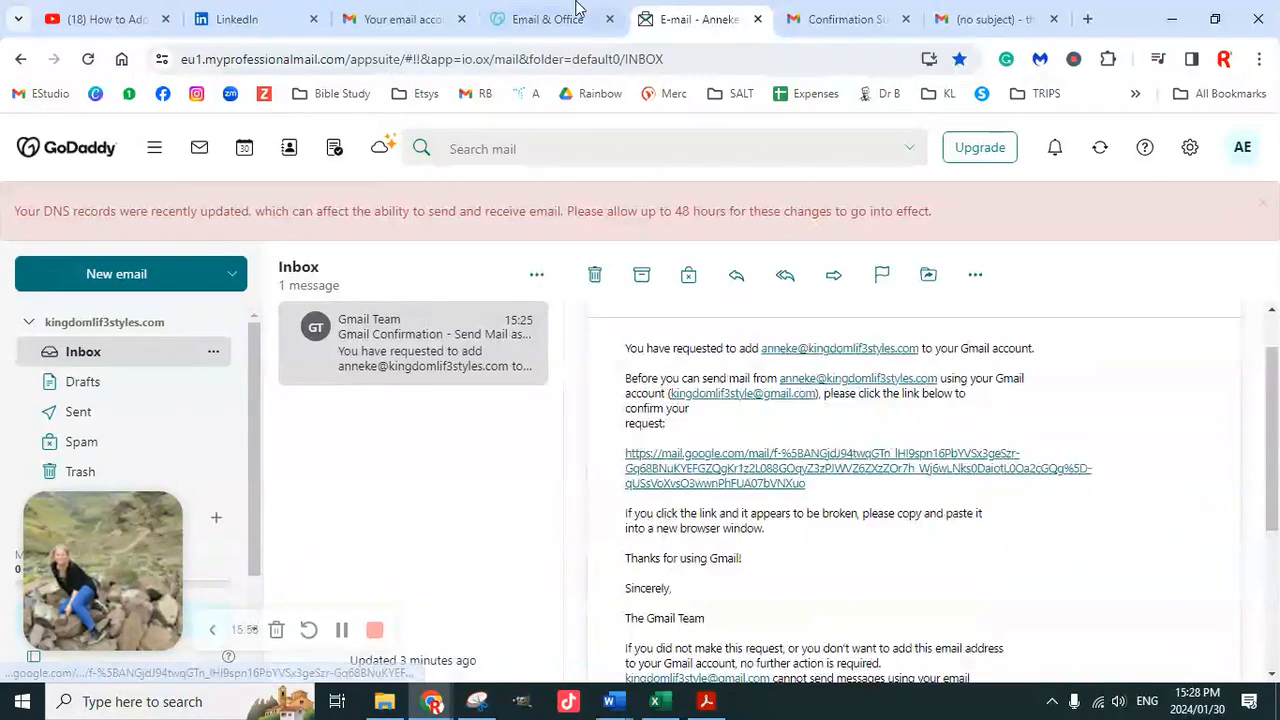
{"action": "left_click", "coordinate": [408, 24]}
Open Gmail's copy of the confirmation email and confirm sending as the professional address
{"action": "scroll", "coordinate": [440, 398], "scroll_direction": "up", "scroll_amount": 2}
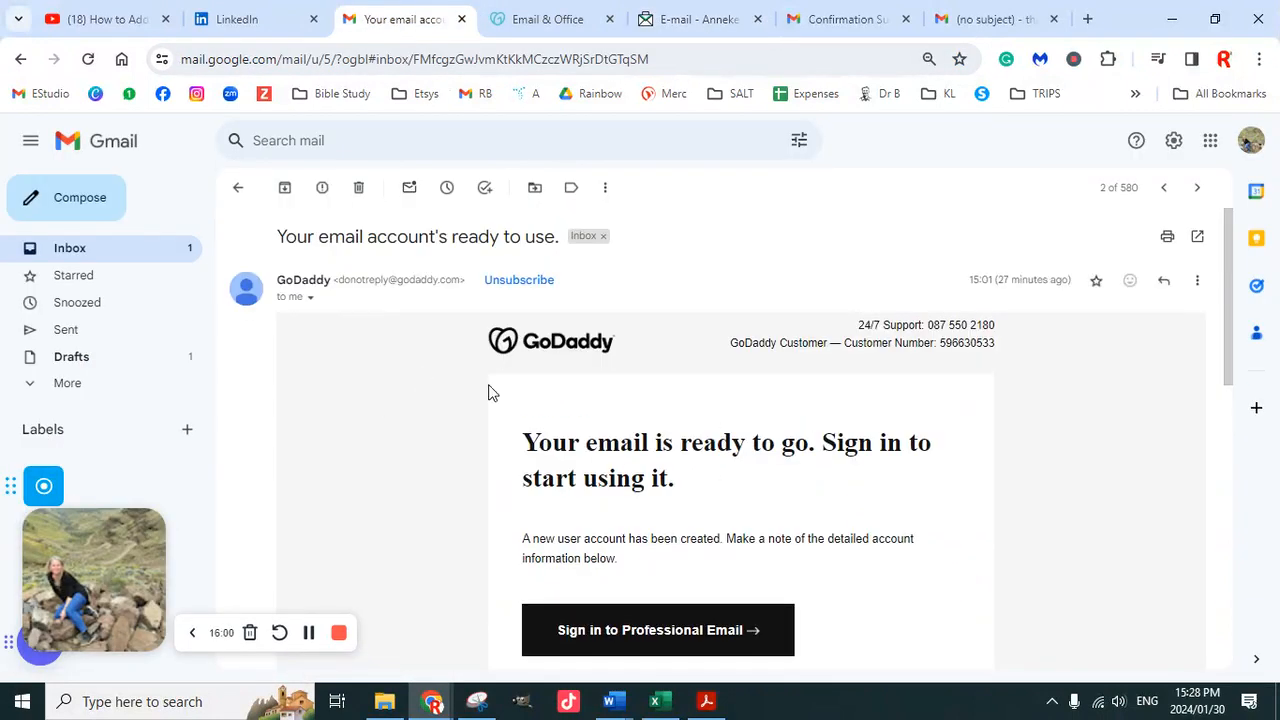
{"action": "left_click", "coordinate": [309, 632]}
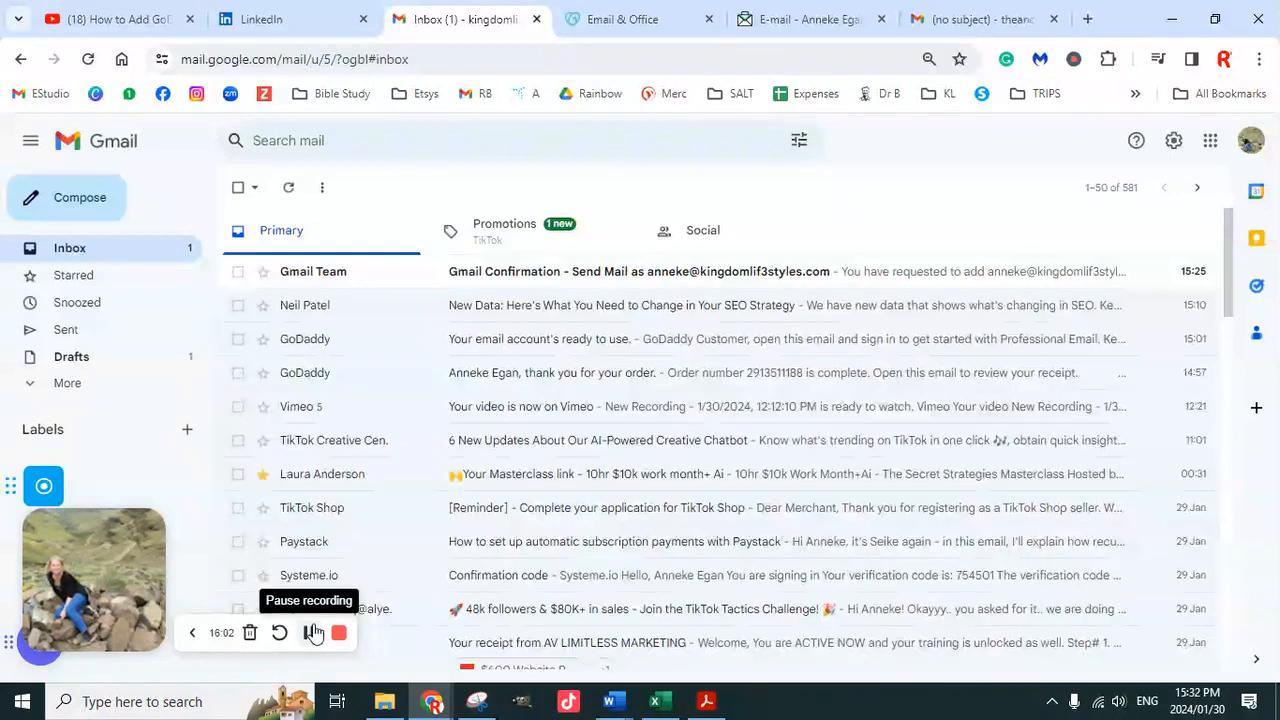
{"action": "left_click", "coordinate": [377, 276]}
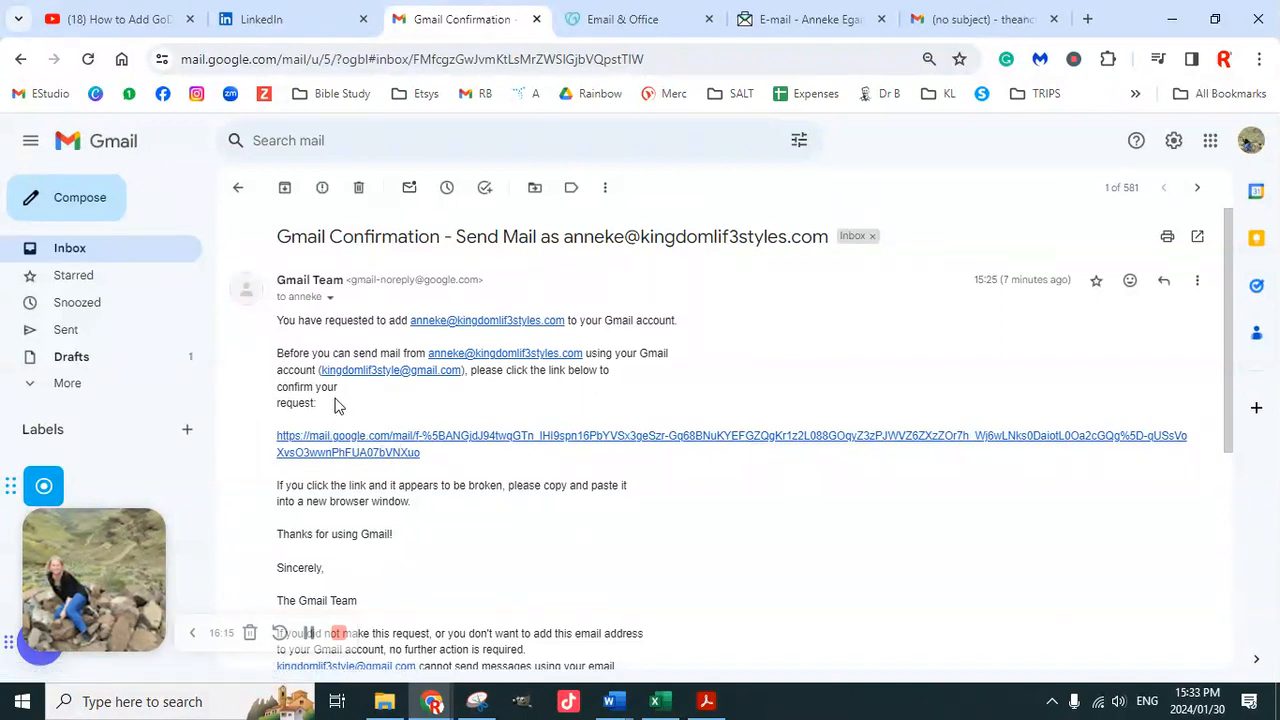
{"action": "left_click", "coordinate": [372, 440]}
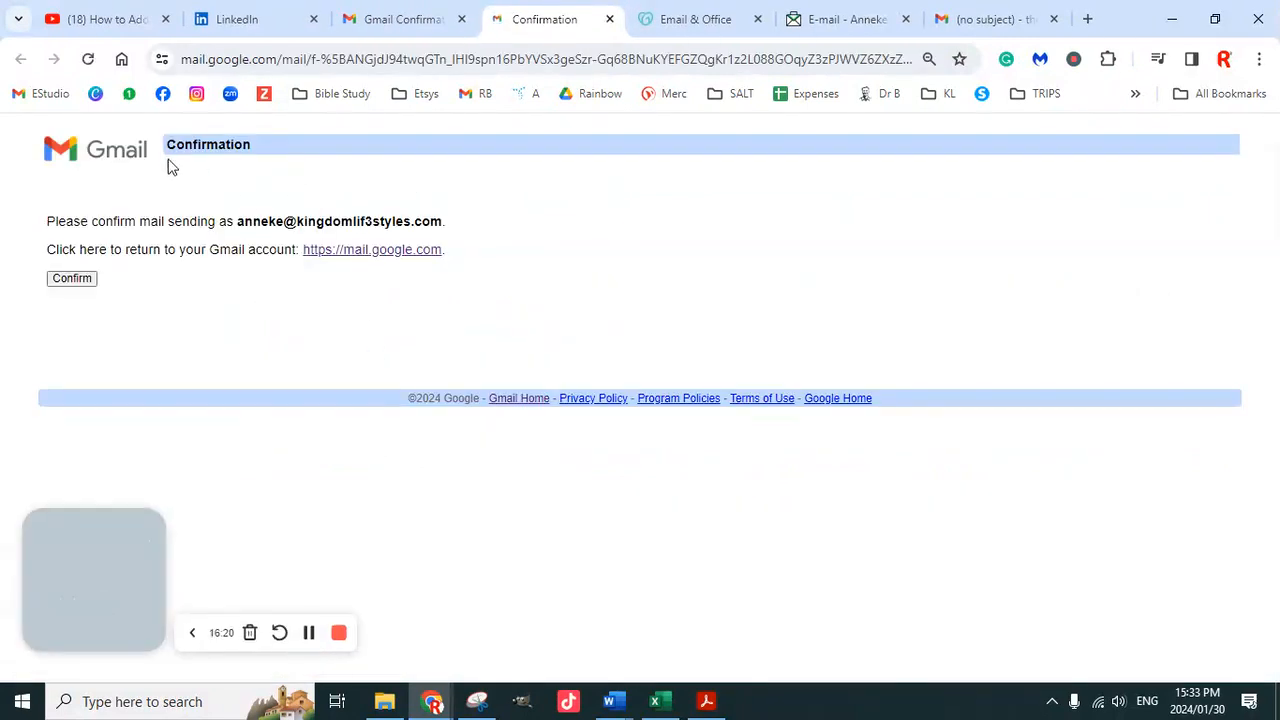
{"action": "left_click", "coordinate": [72, 281]}
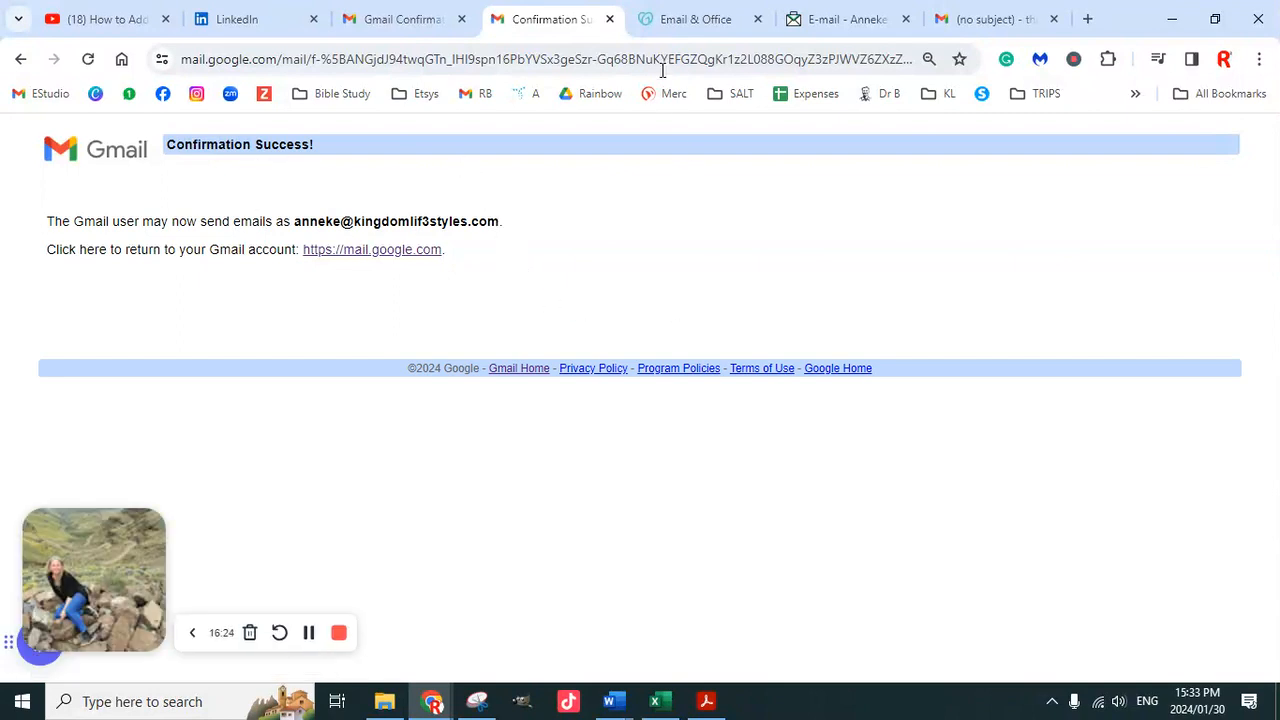
{"action": "left_click", "coordinate": [610, 19]}
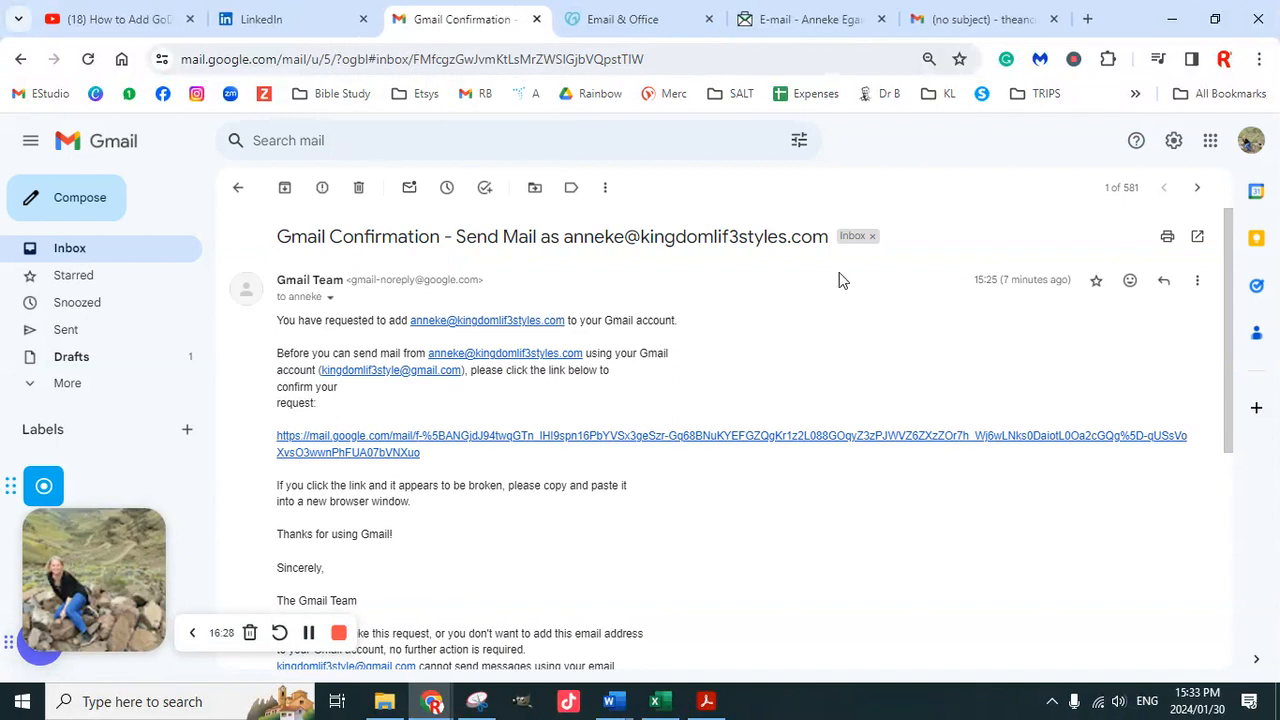
In Settings > Accounts and Import, make the business address the default sender
{"action": "left_click", "coordinate": [1173, 142]}
{"action": "left_click", "coordinate": [1097, 227]}
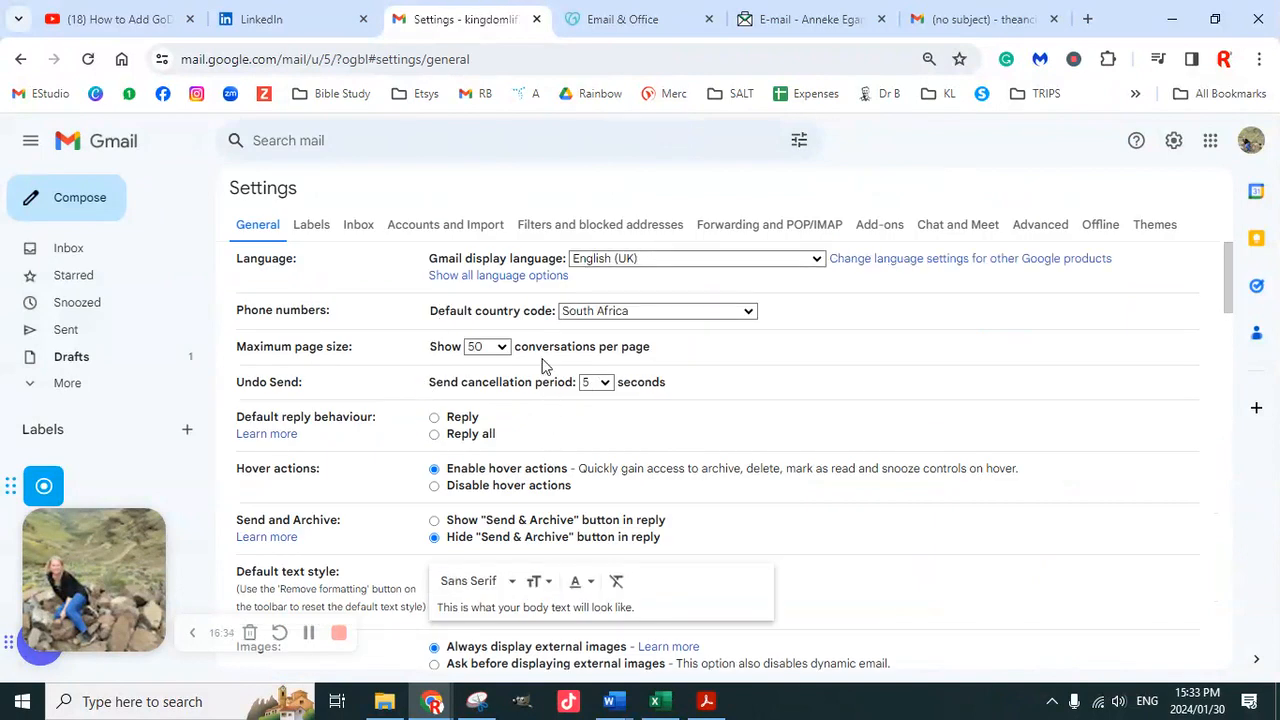
{"action": "left_click", "coordinate": [468, 228]}
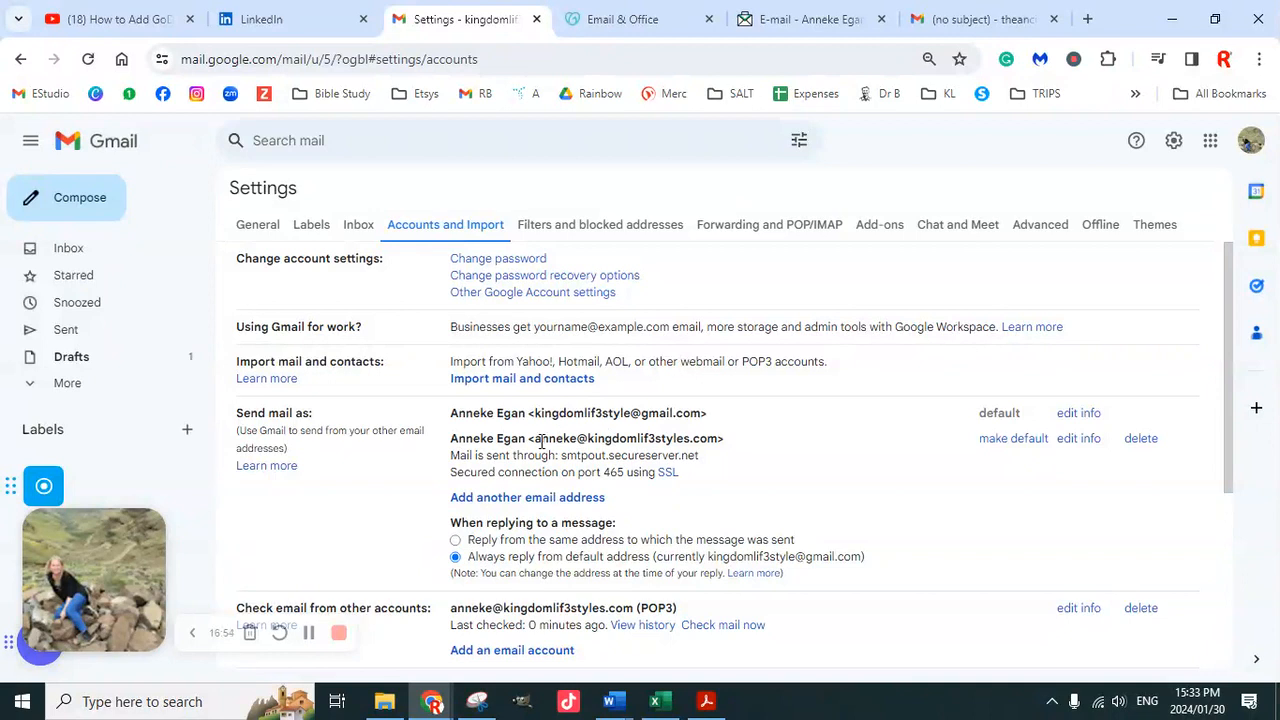
{"action": "left_click", "coordinate": [1005, 440]}
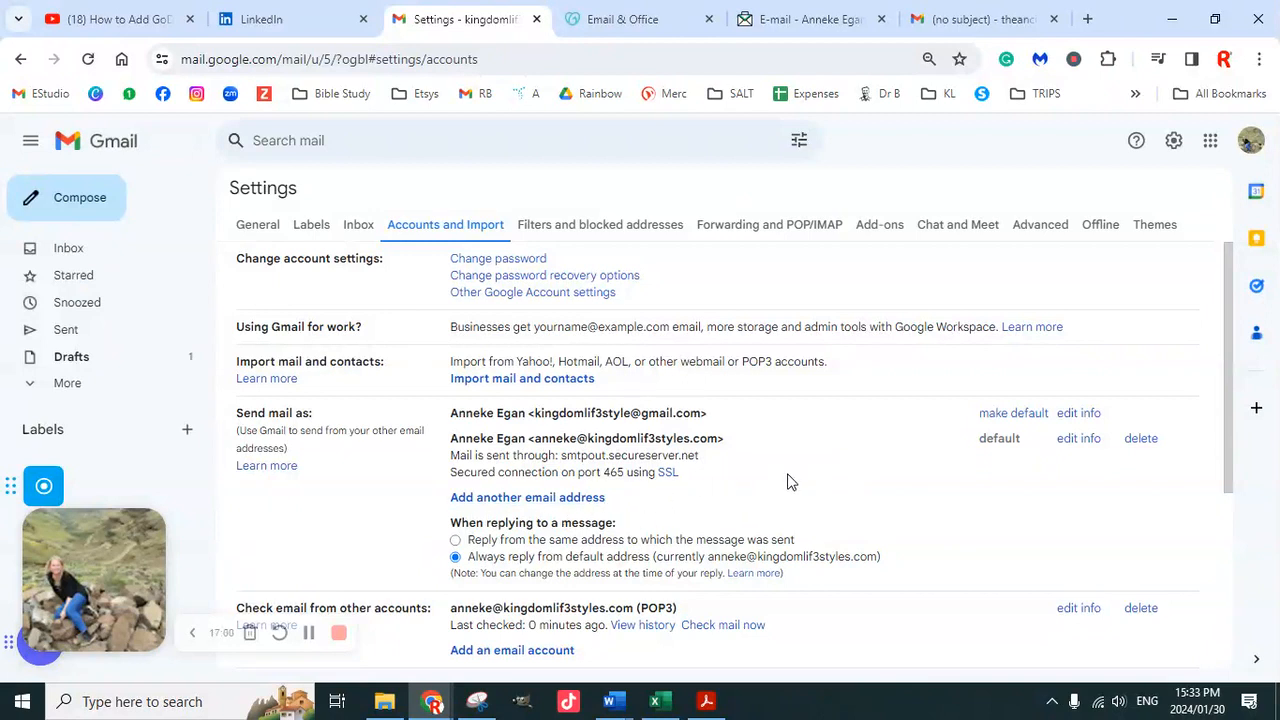
{"action": "scroll", "coordinate": [789, 482], "scroll_direction": "down", "scroll_amount": 3}
{"action": "scroll", "coordinate": [789, 480], "scroll_direction": "up", "scroll_amount": 4}
Send a test email with subject 'Test' to the second Gmail address
{"action": "left_click", "coordinate": [94, 212]}
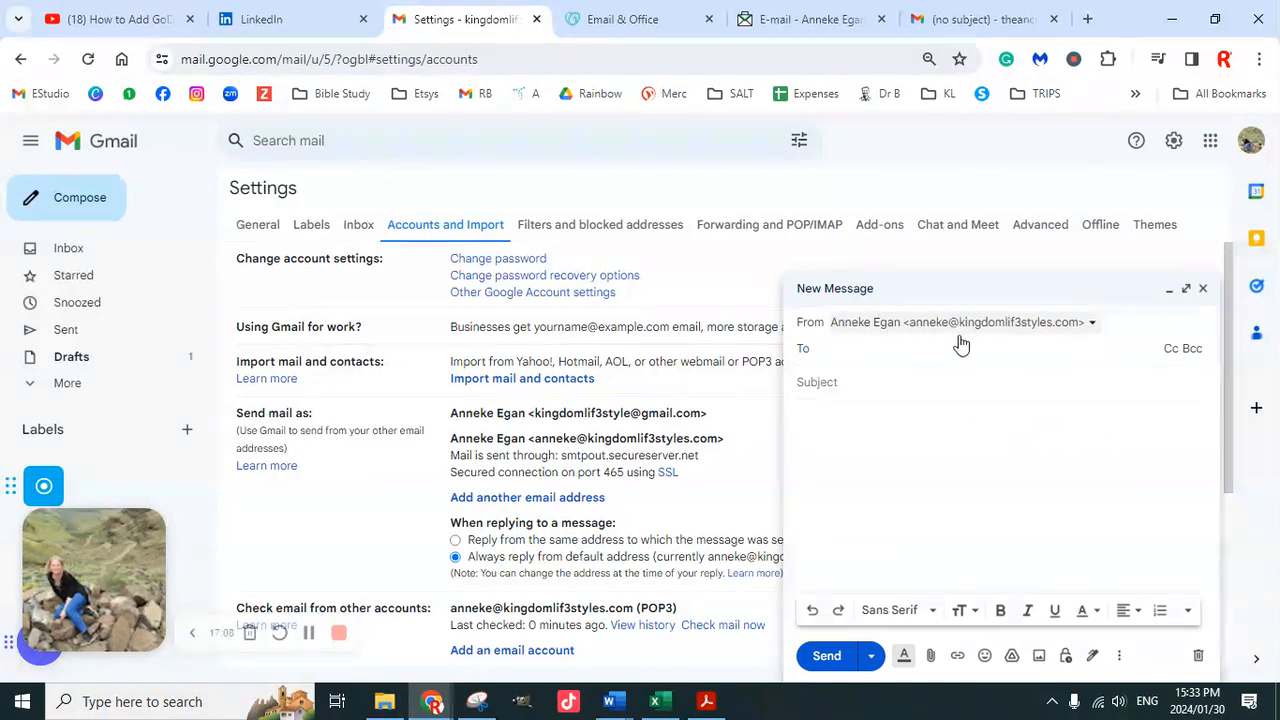
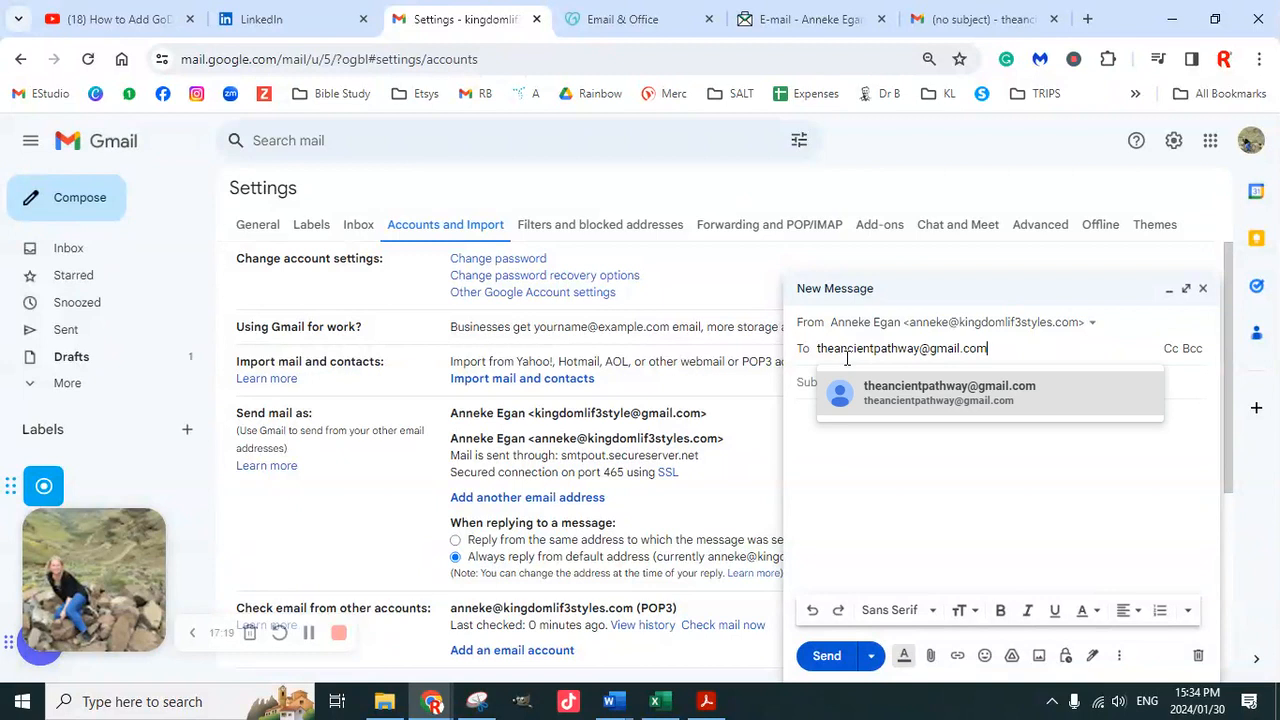
{"action": "left_click", "coordinate": [900, 400]}
{"action": "type", "text": "Test"}
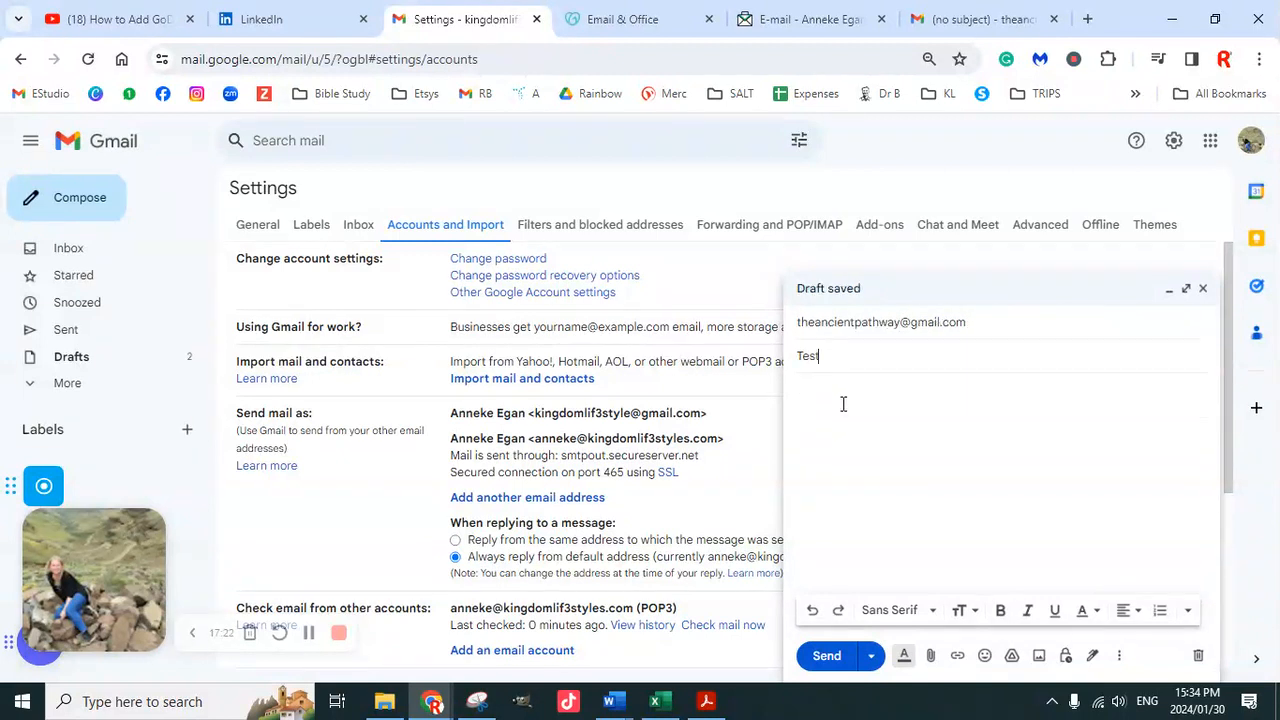
{"action": "left_click", "coordinate": [853, 411]}
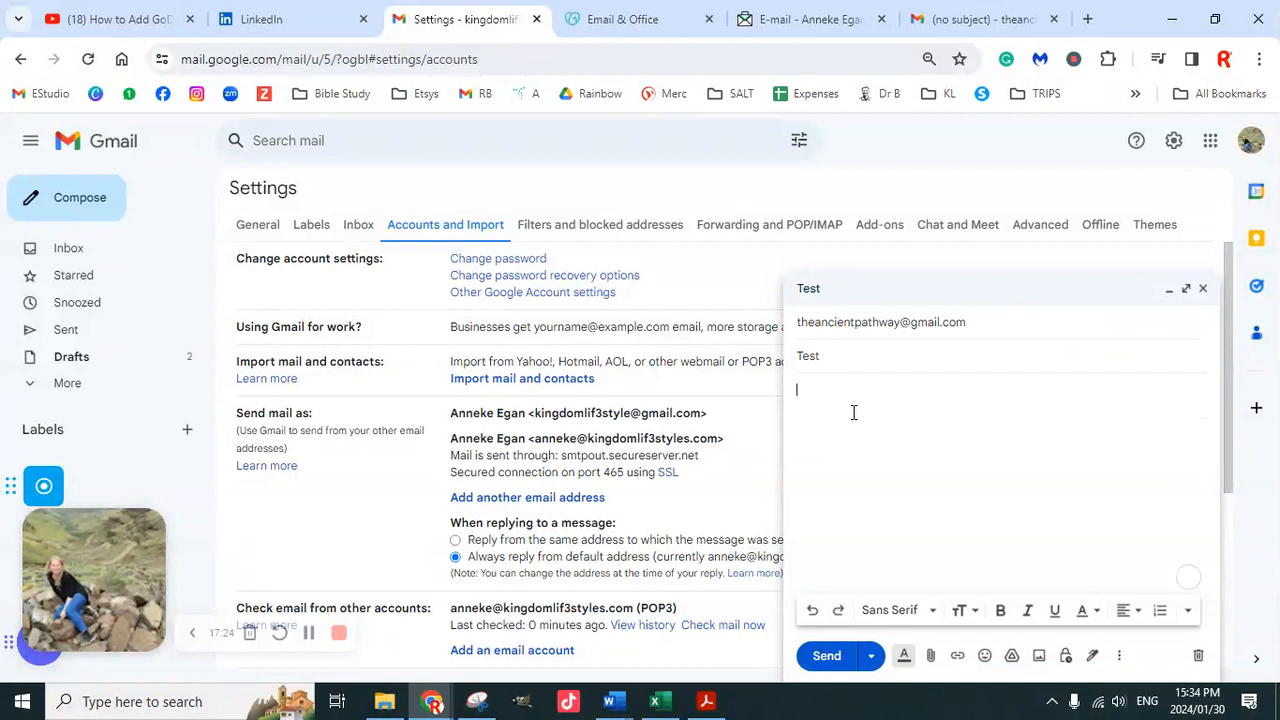
{"action": "left_click", "coordinate": [827, 655]}
Check the receiving account's inbox and the GoDaddy tabs, then return to Gmail Settings
{"action": "left_click", "coordinate": [980, 19]}
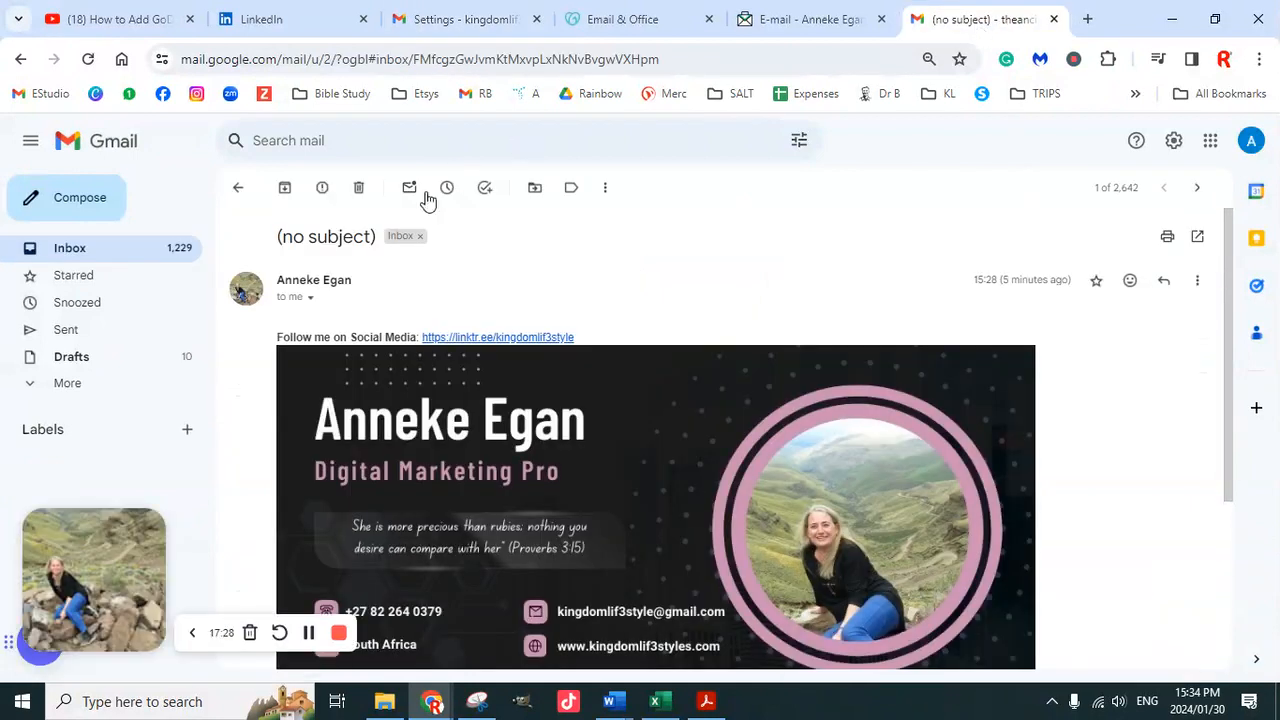
{"action": "left_click", "coordinate": [1251, 140]}
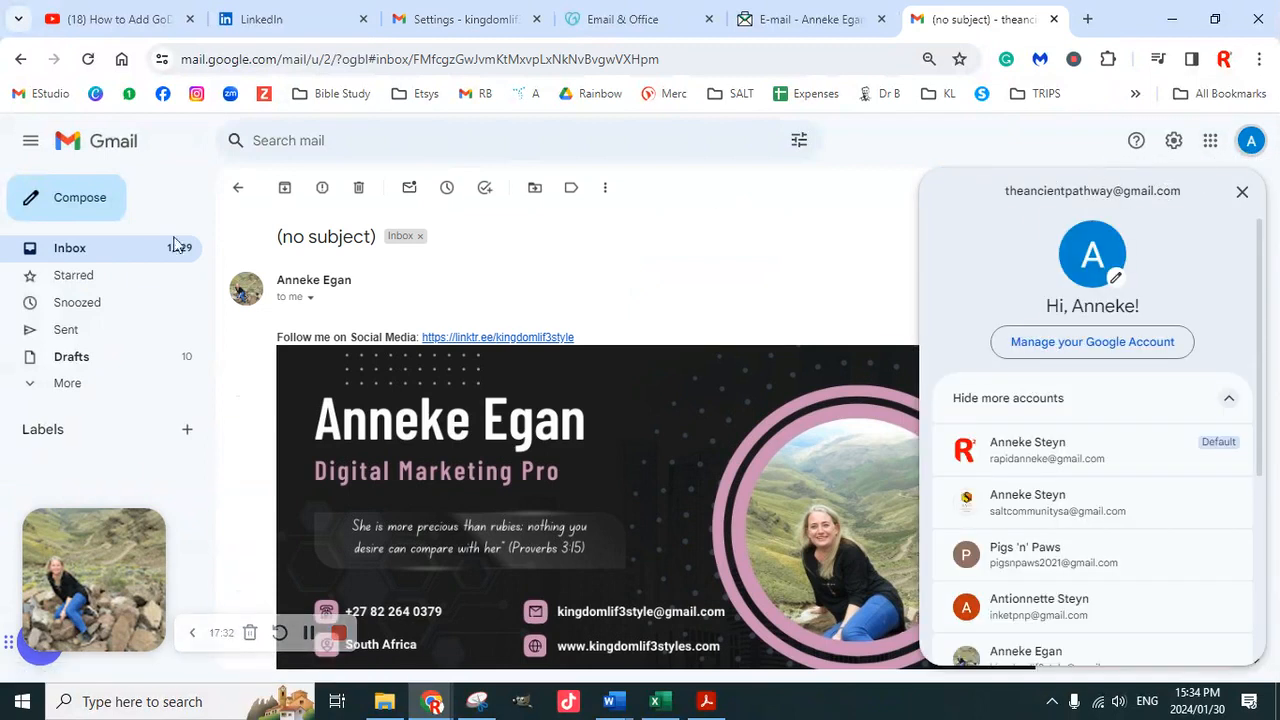
{"action": "left_click", "coordinate": [108, 261]}
{"action": "left_click", "coordinate": [108, 261]}
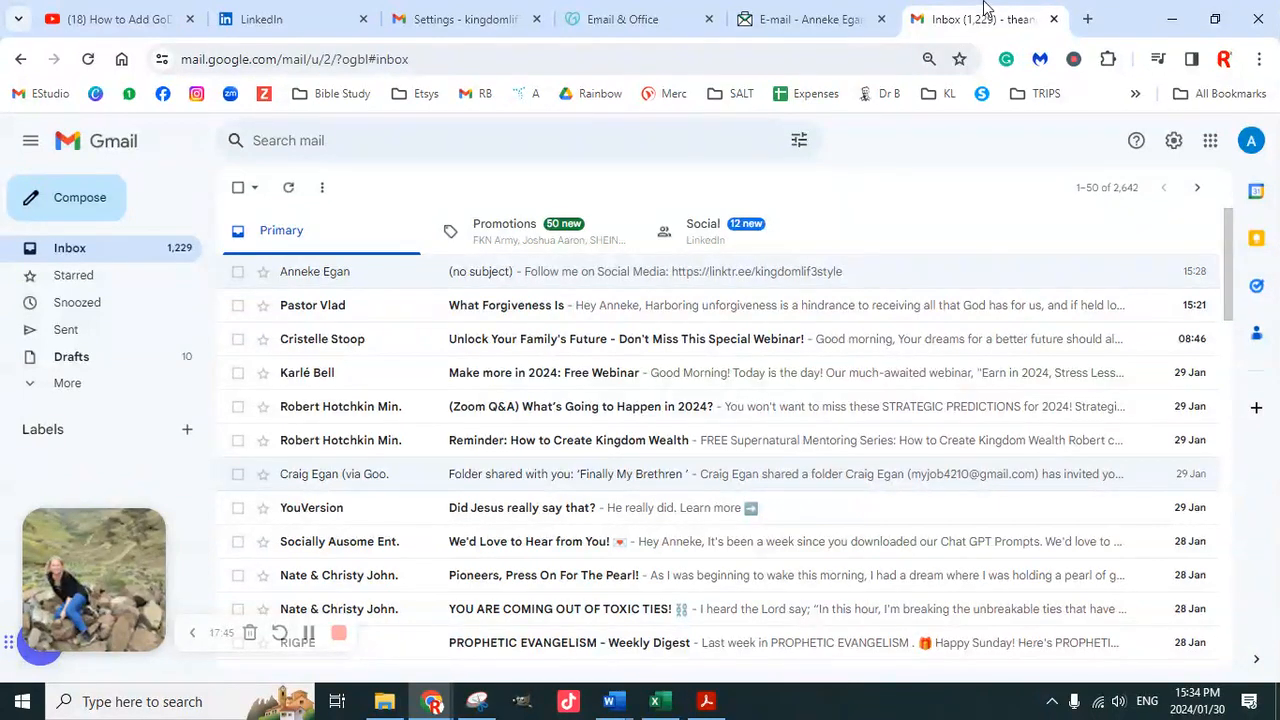
{"action": "left_click", "coordinate": [815, 18]}
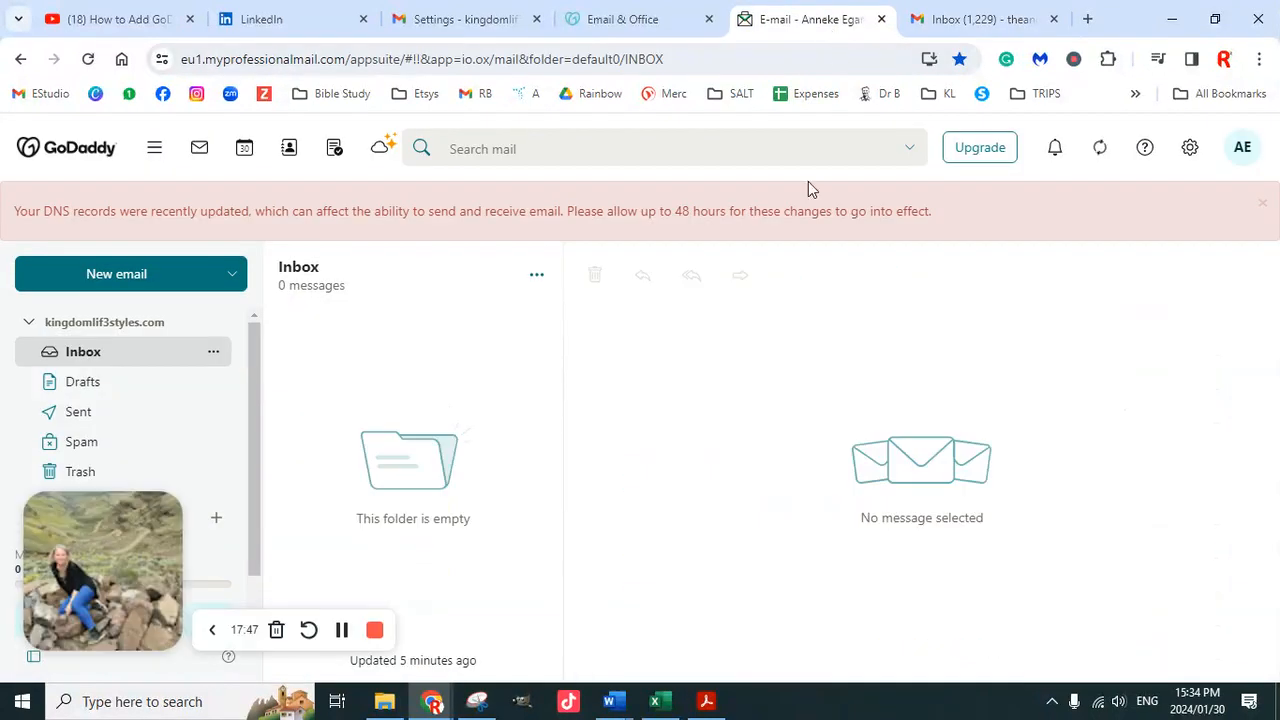
{"action": "left_click", "coordinate": [645, 20]}
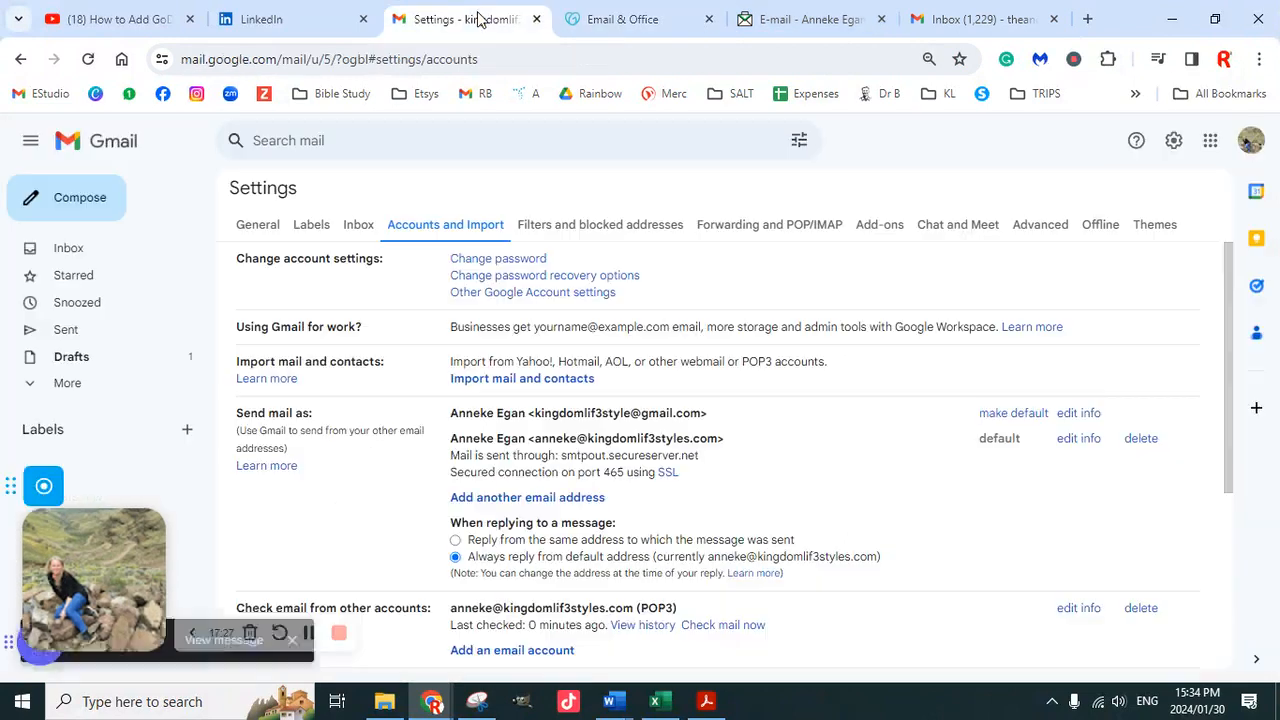
{"action": "left_click", "coordinate": [465, 19]}
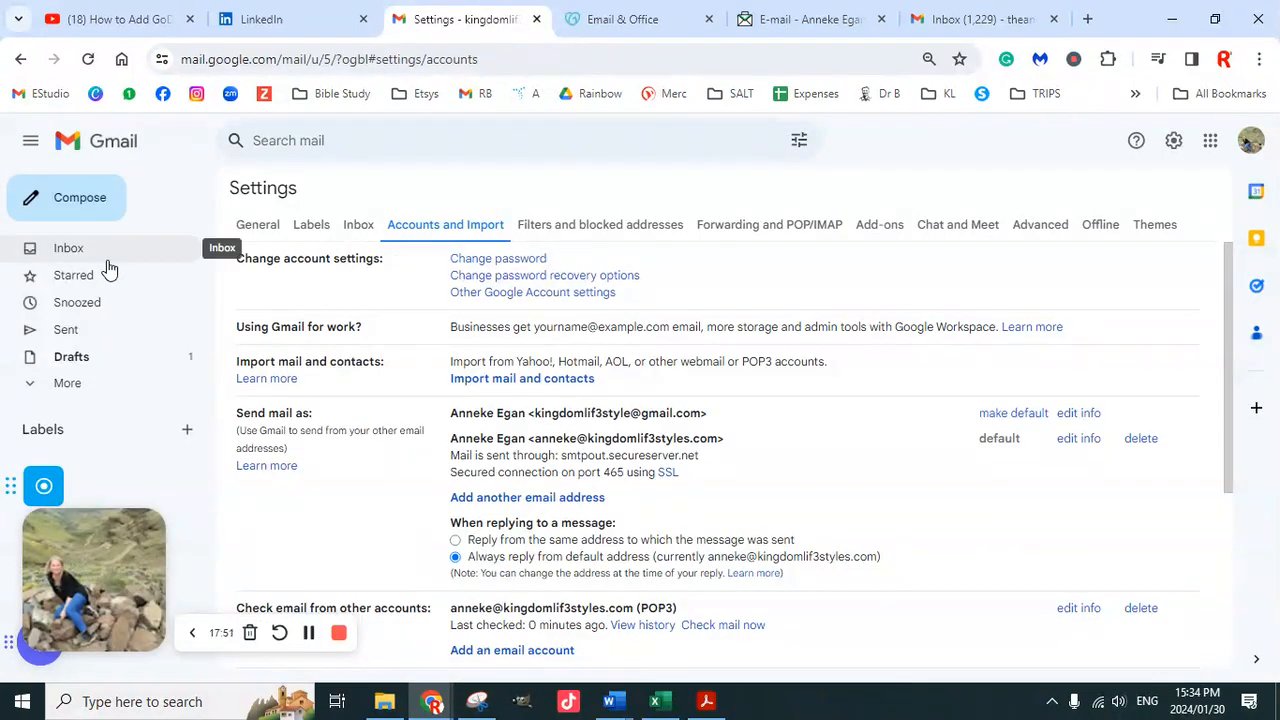
Verify the sent 'Test' email, then inspect the (no subject) message's sender details in the receiving inbox
{"action": "left_click", "coordinate": [82, 330]}
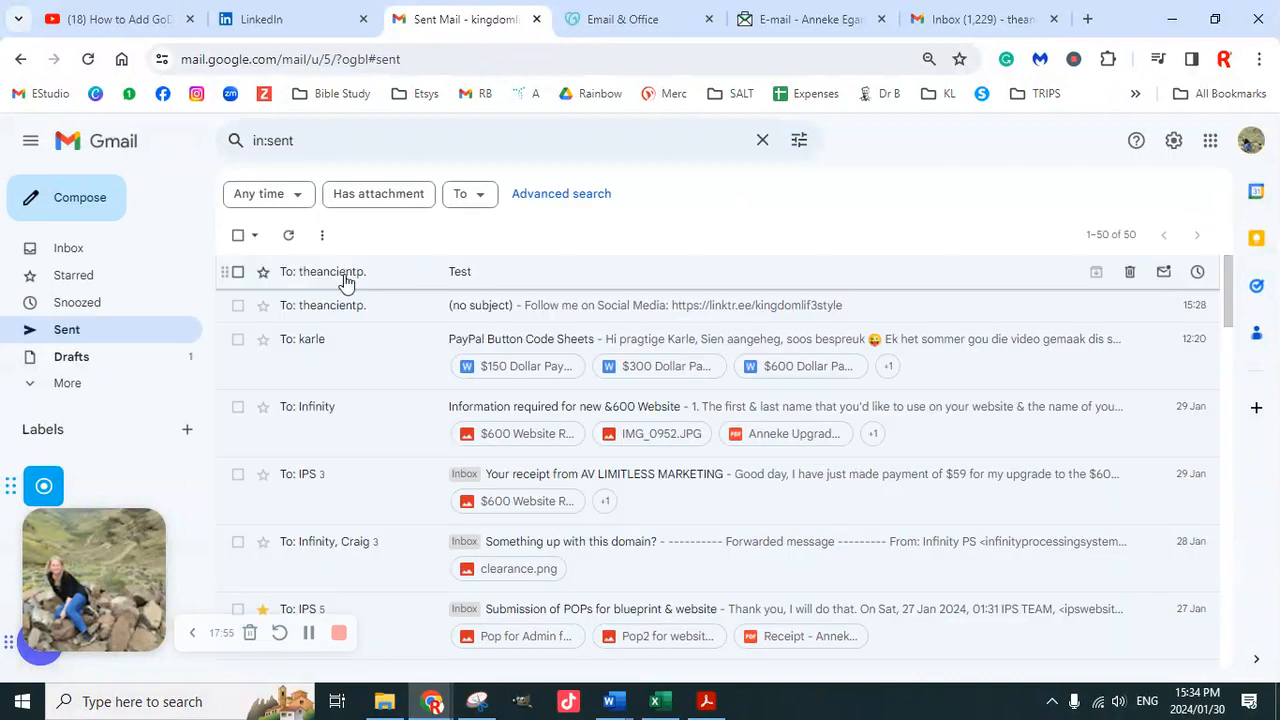
{"action": "left_click", "coordinate": [345, 277]}
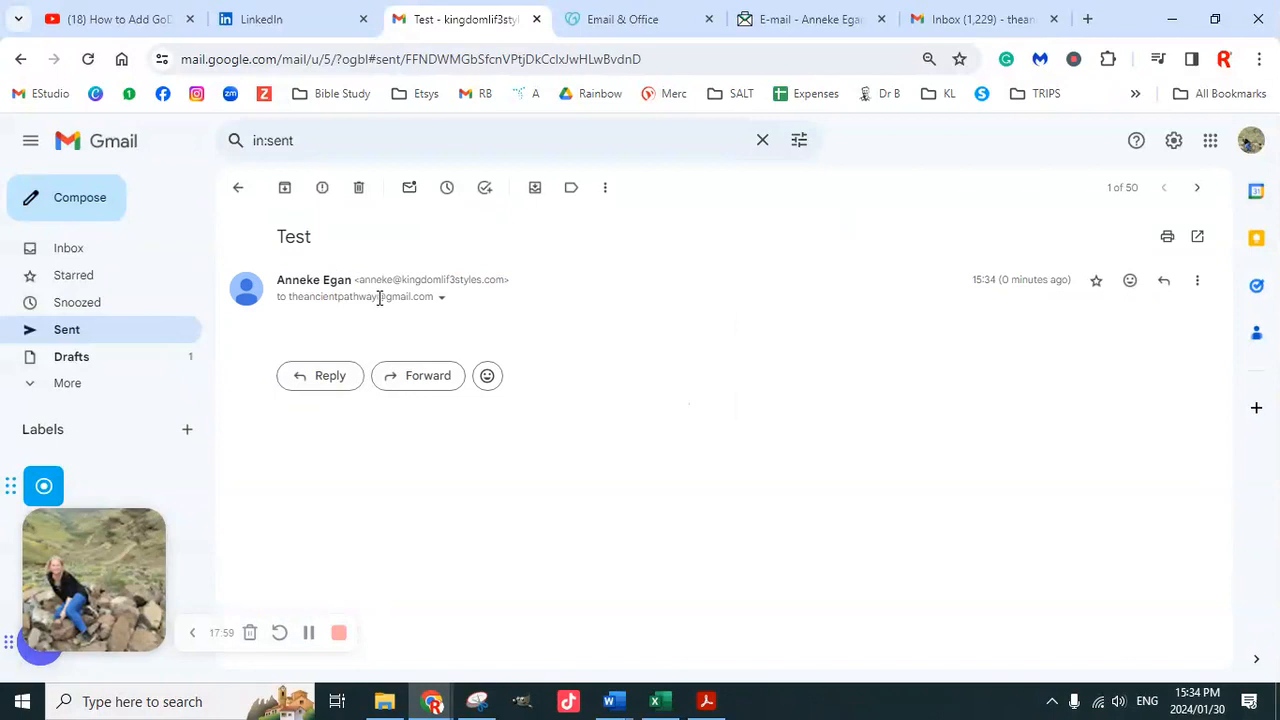
{"action": "left_click", "coordinate": [1066, 22]}
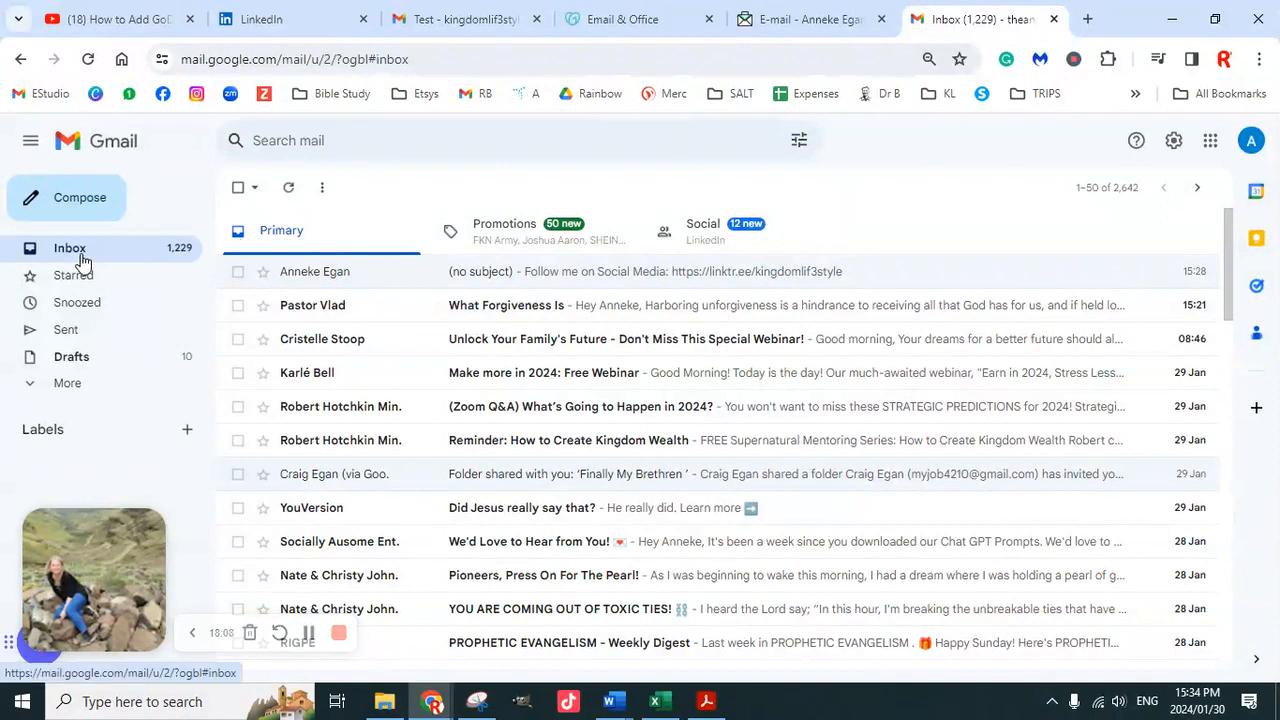
{"action": "left_click", "coordinate": [407, 272]}
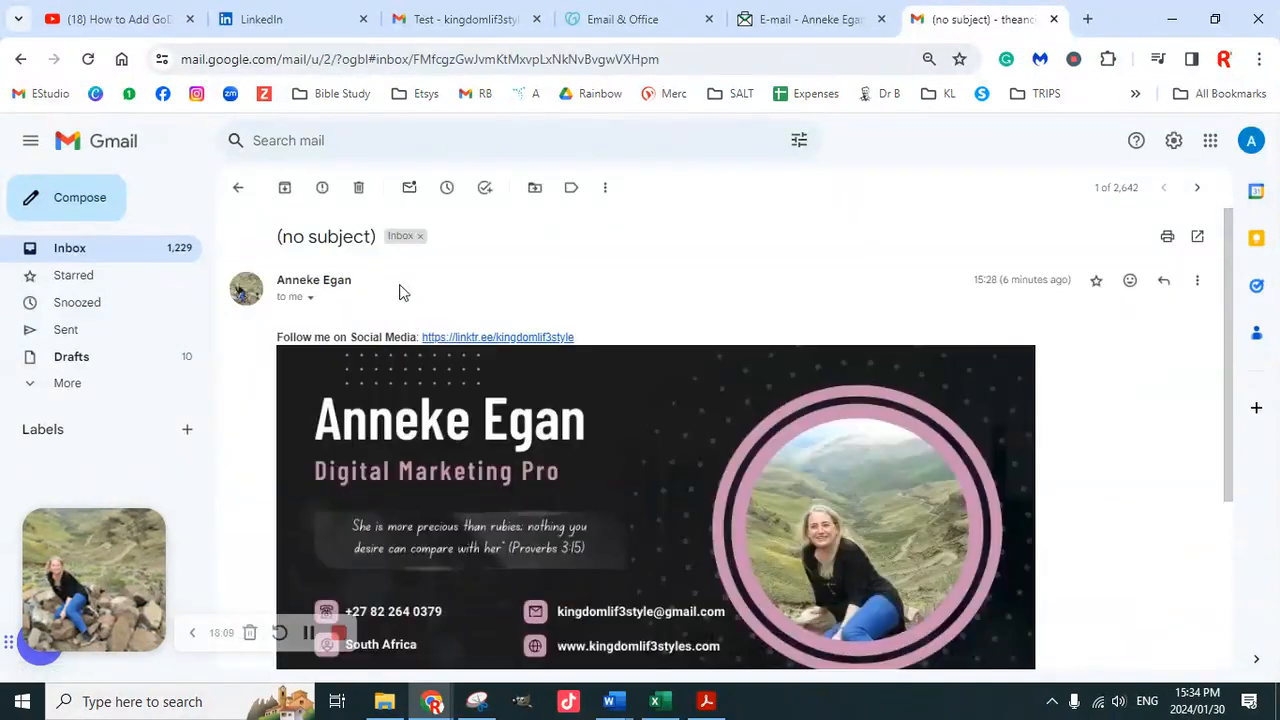
{"action": "left_click", "coordinate": [310, 299]}
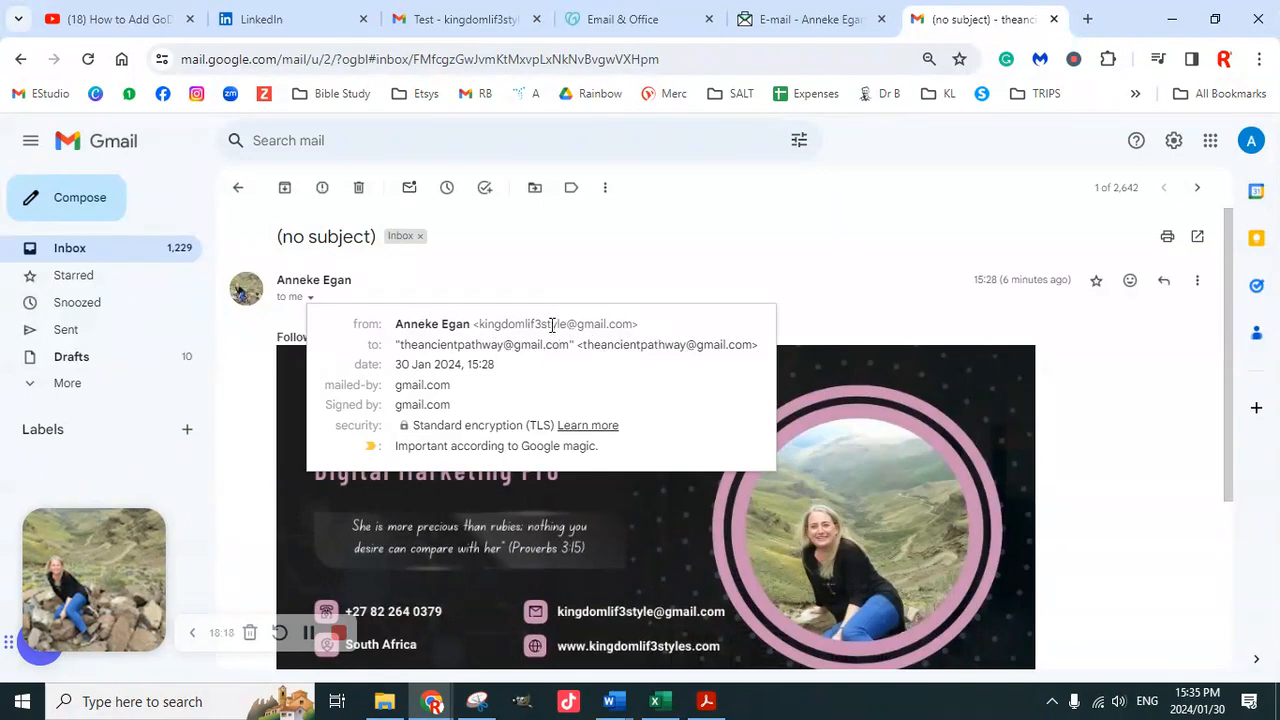
{"action": "left_click", "coordinate": [150, 250]}
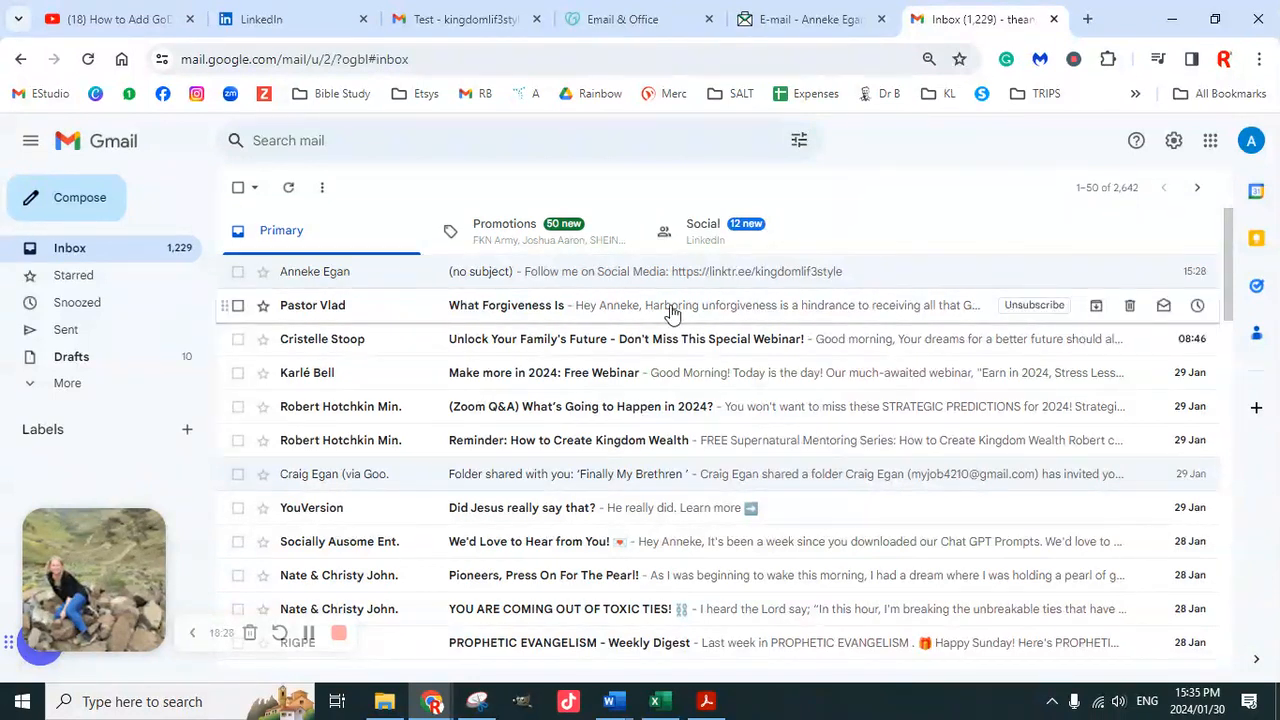
Compose and send a 'Test Test' email from the business address to the second Gmail address
{"action": "left_click", "coordinate": [309, 632]}
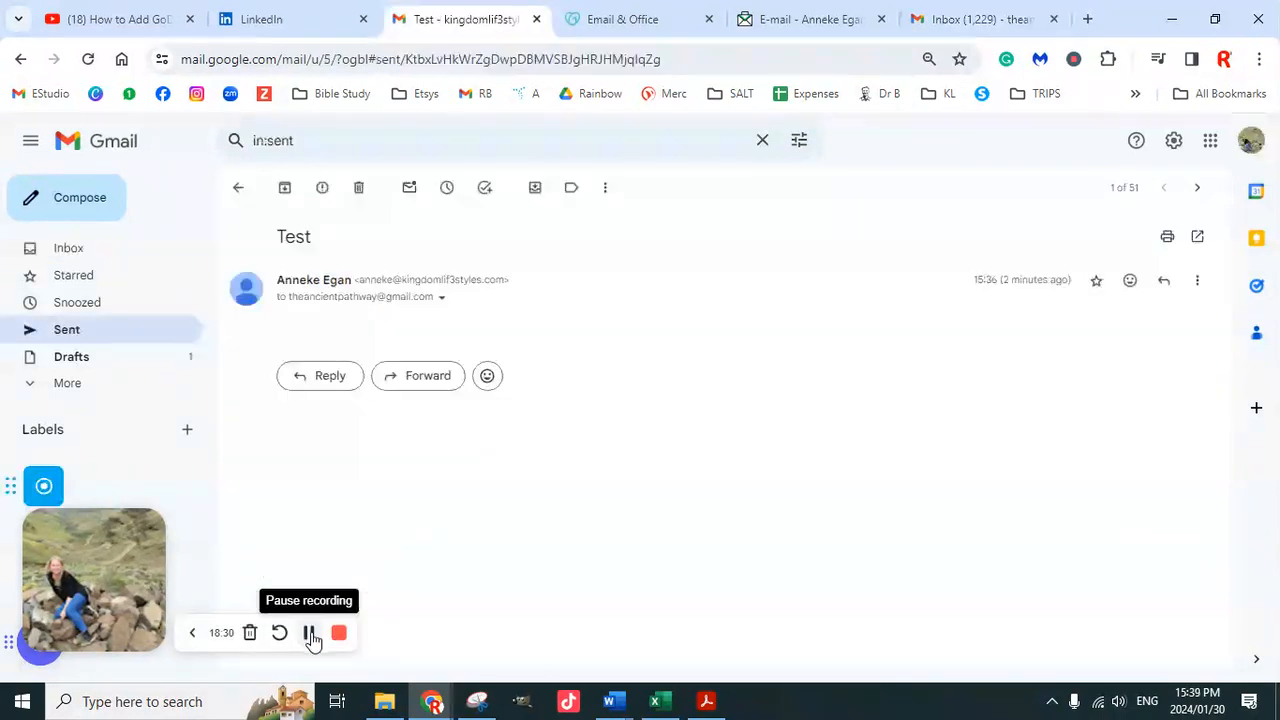
{"action": "left_click", "coordinate": [103, 209]}
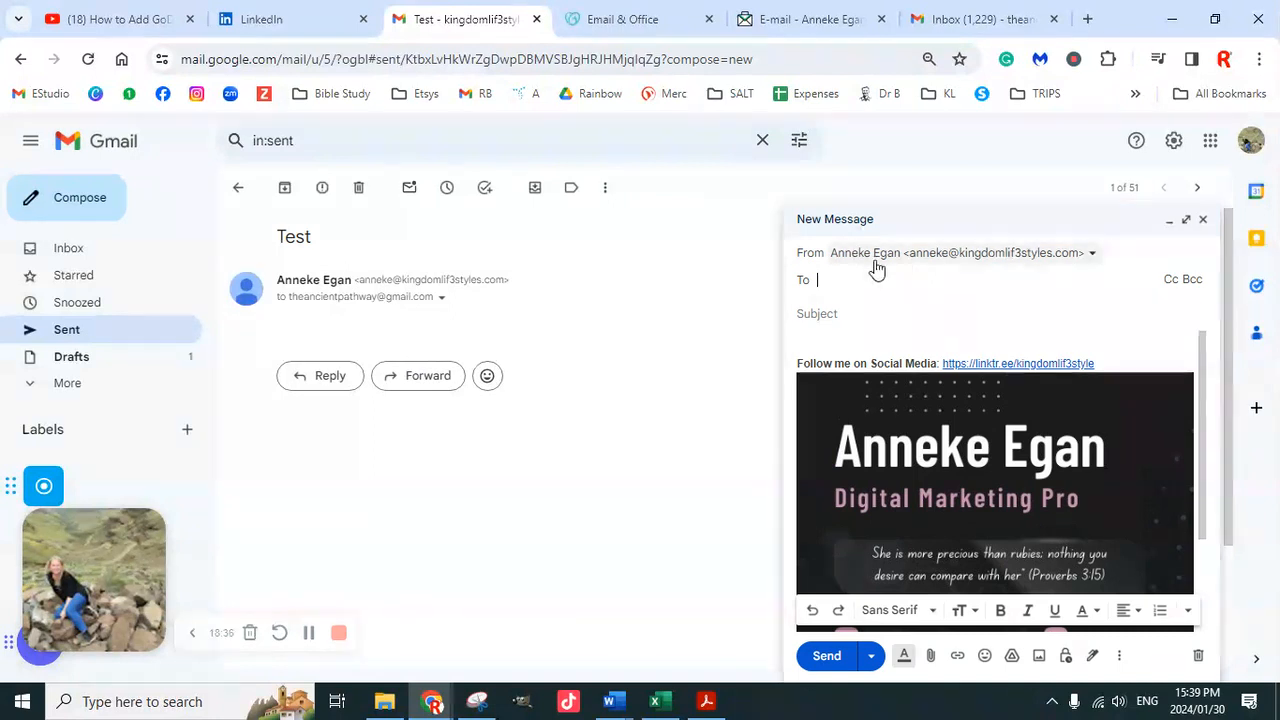
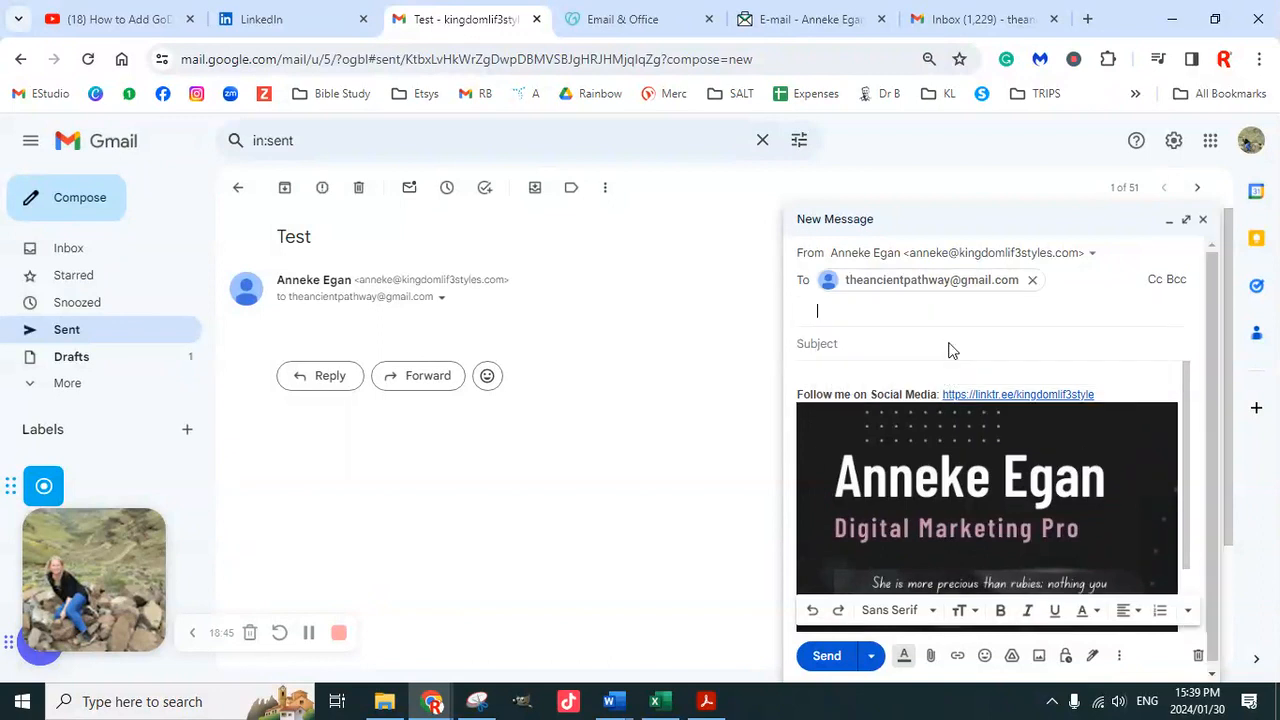
{"action": "left_click", "coordinate": [948, 342]}
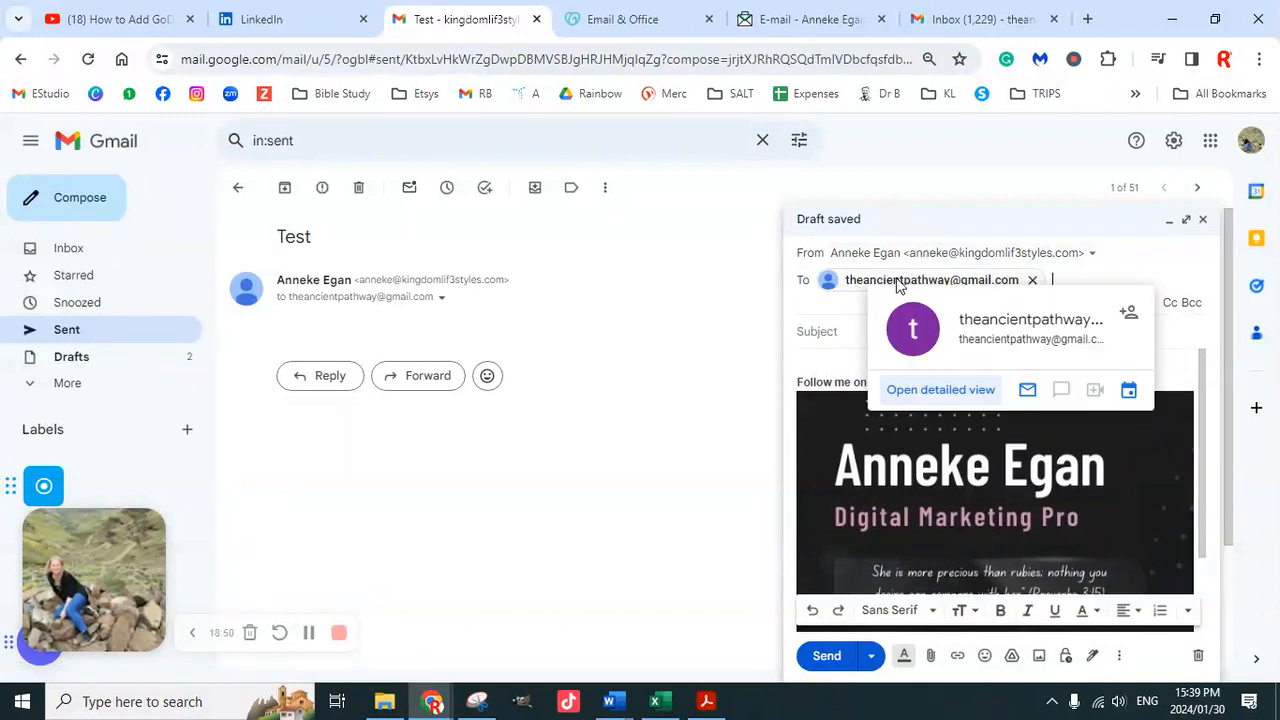
{"action": "left_click", "coordinate": [846, 331]}
{"action": "type", "text": "Test Test"}
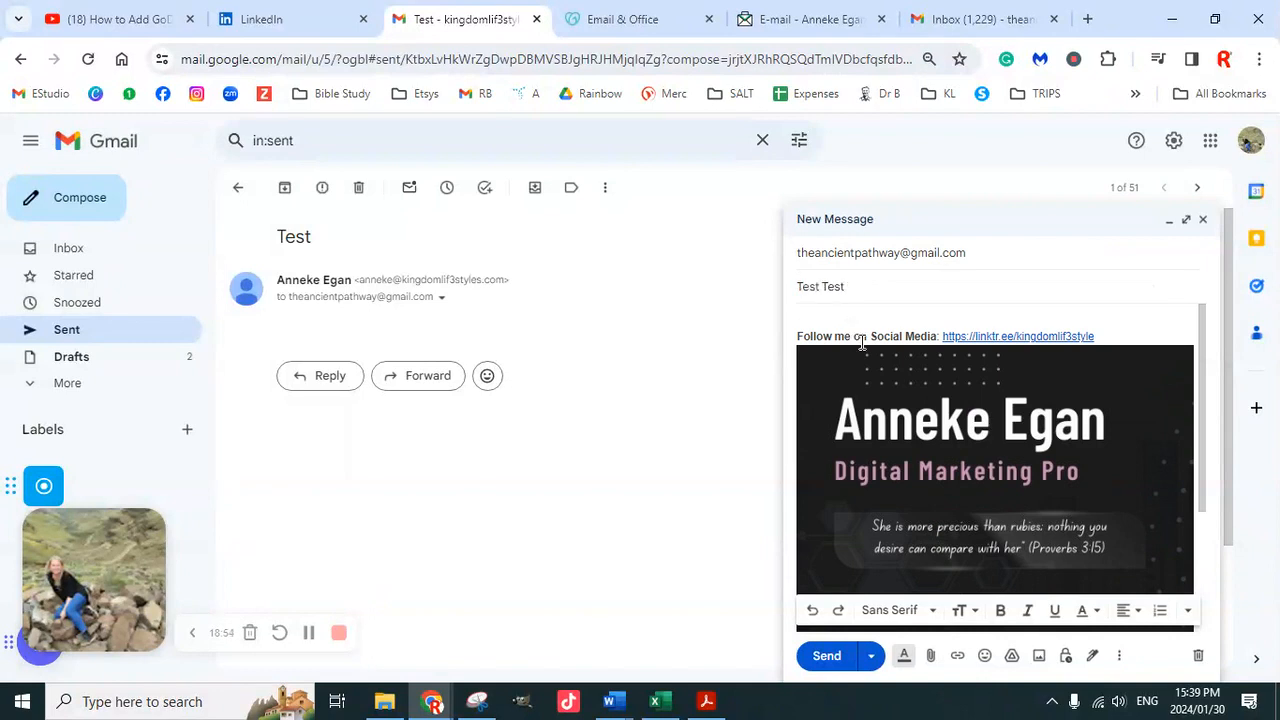
{"action": "left_click", "coordinate": [826, 655]}
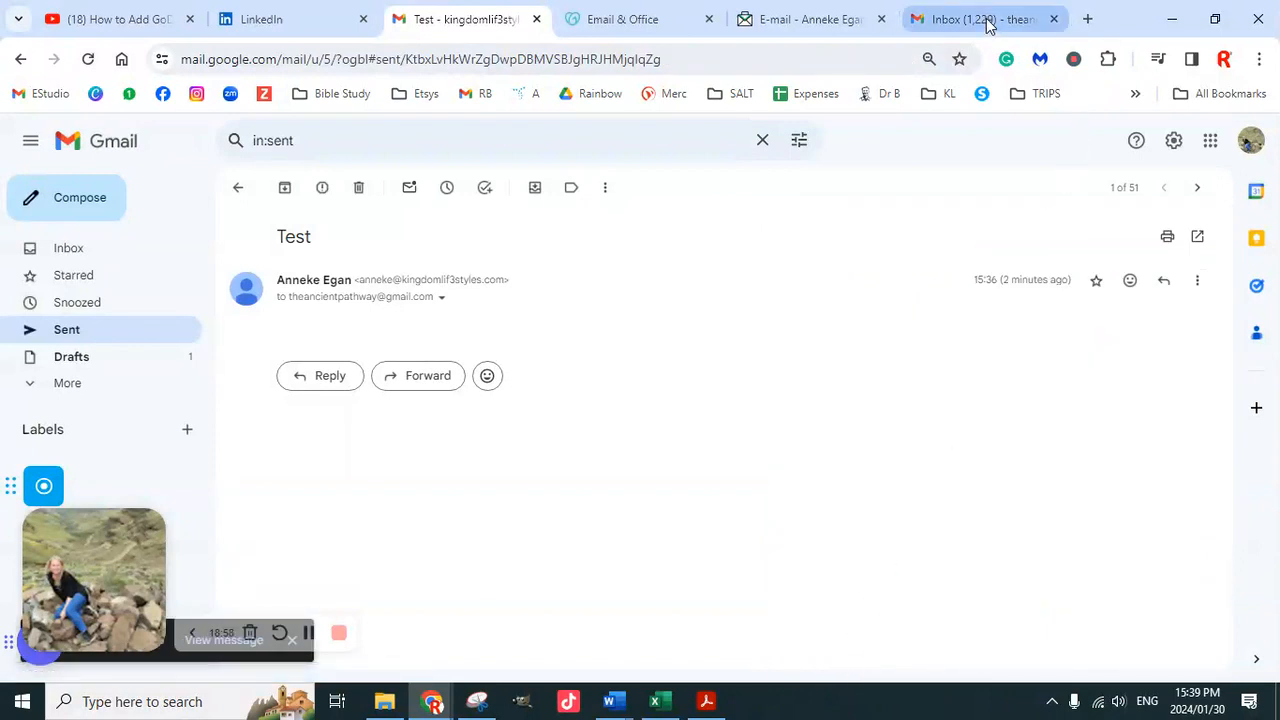
{"action": "left_click", "coordinate": [935, 20]}
{"action": "left_click", "coordinate": [162, 255]}
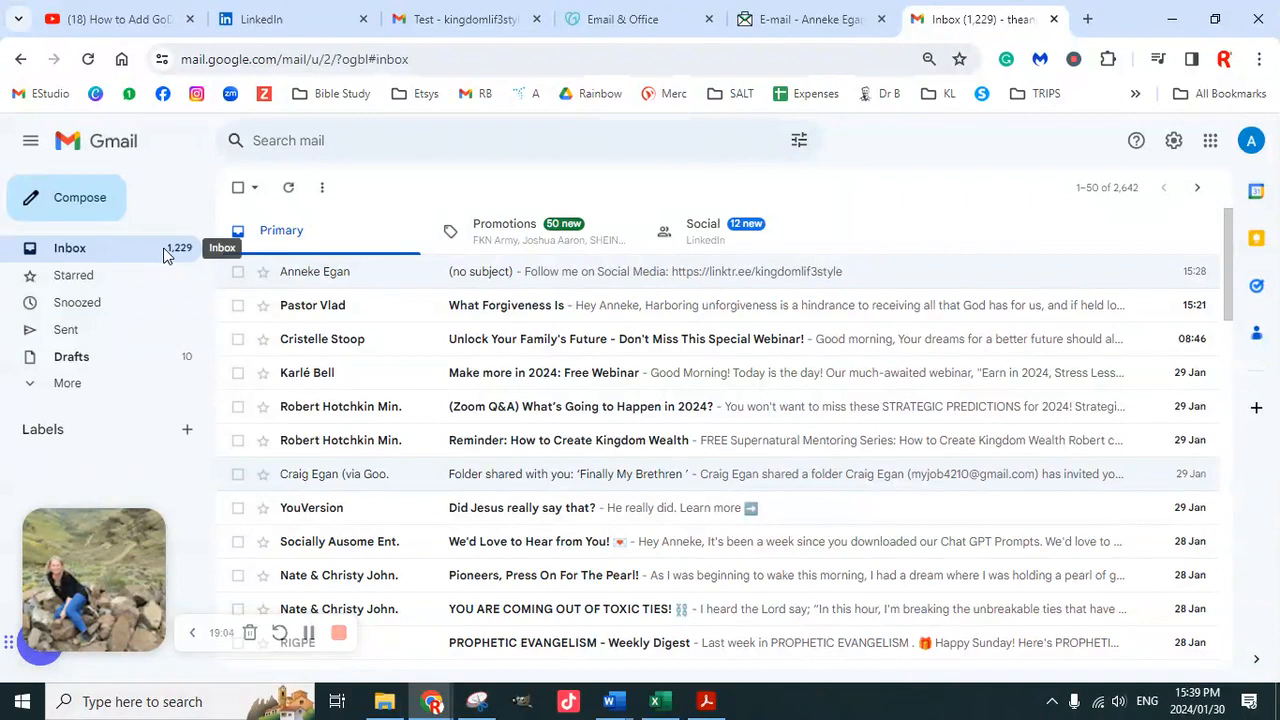
{"action": "left_click", "coordinate": [167, 255]}
{"action": "left_click", "coordinate": [162, 252]}
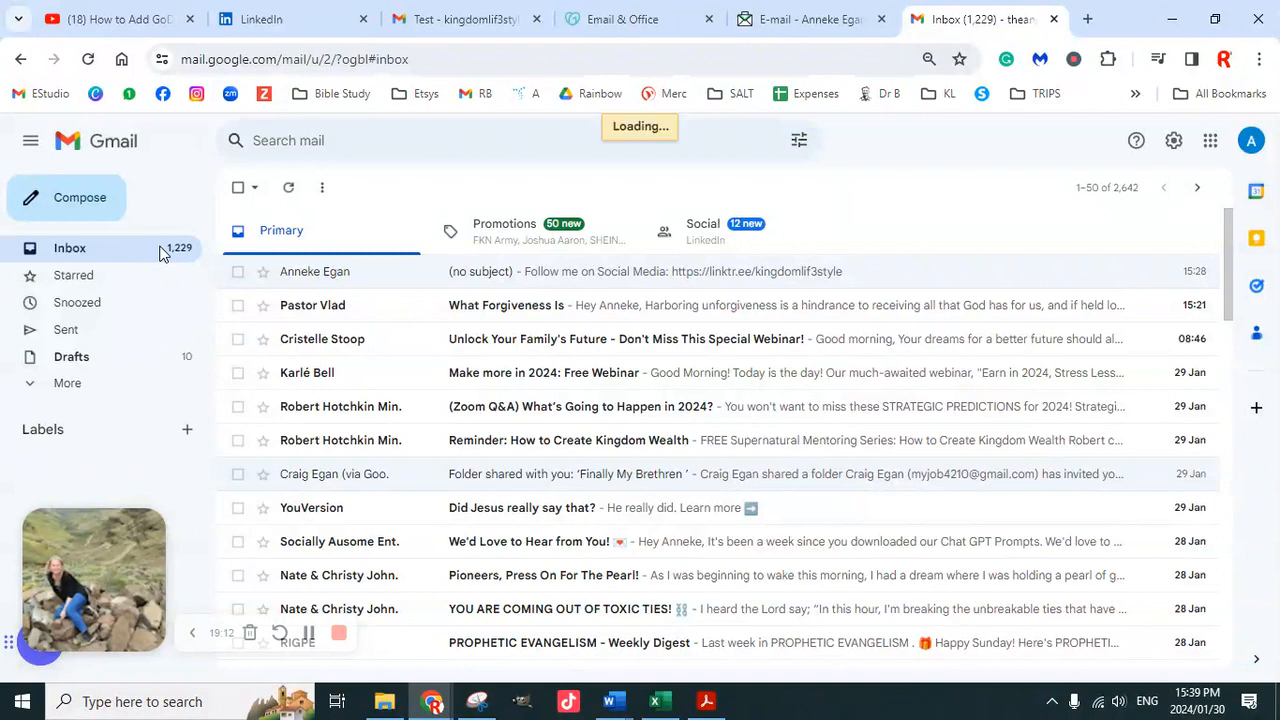
{"action": "left_click", "coordinate": [630, 18]}
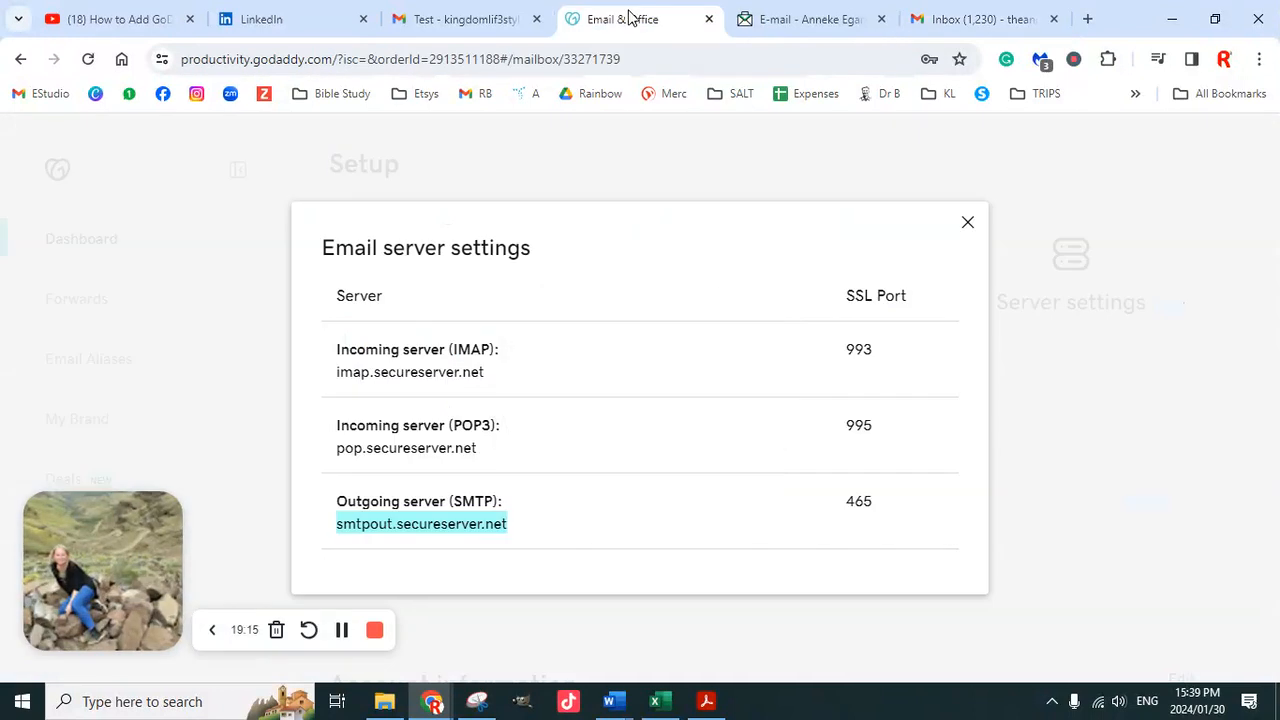
{"action": "left_click", "coordinate": [1020, 18]}
{"action": "left_click", "coordinate": [318, 277]}
{"action": "scroll", "coordinate": [577, 471], "scroll_direction": "down", "scroll_amount": 5}
{"action": "scroll", "coordinate": [545, 475], "scroll_direction": "up", "scroll_amount": 5}
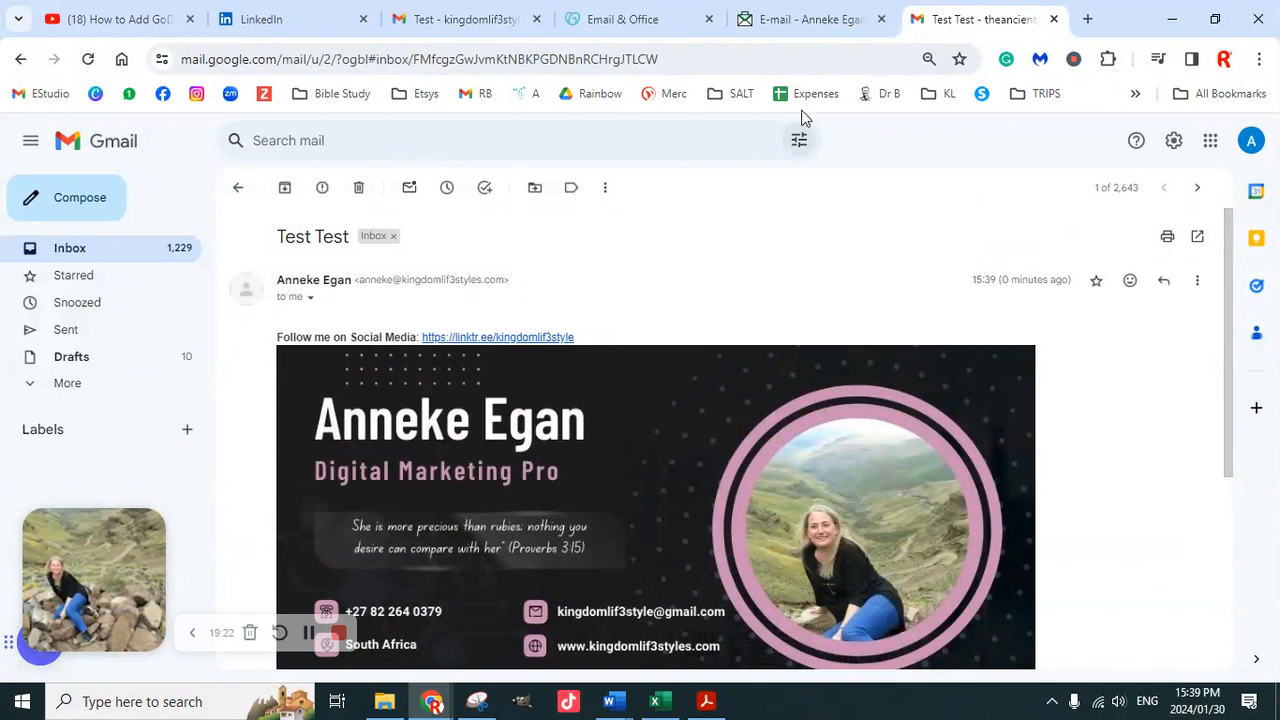
{"action": "left_click", "coordinate": [820, 25]}
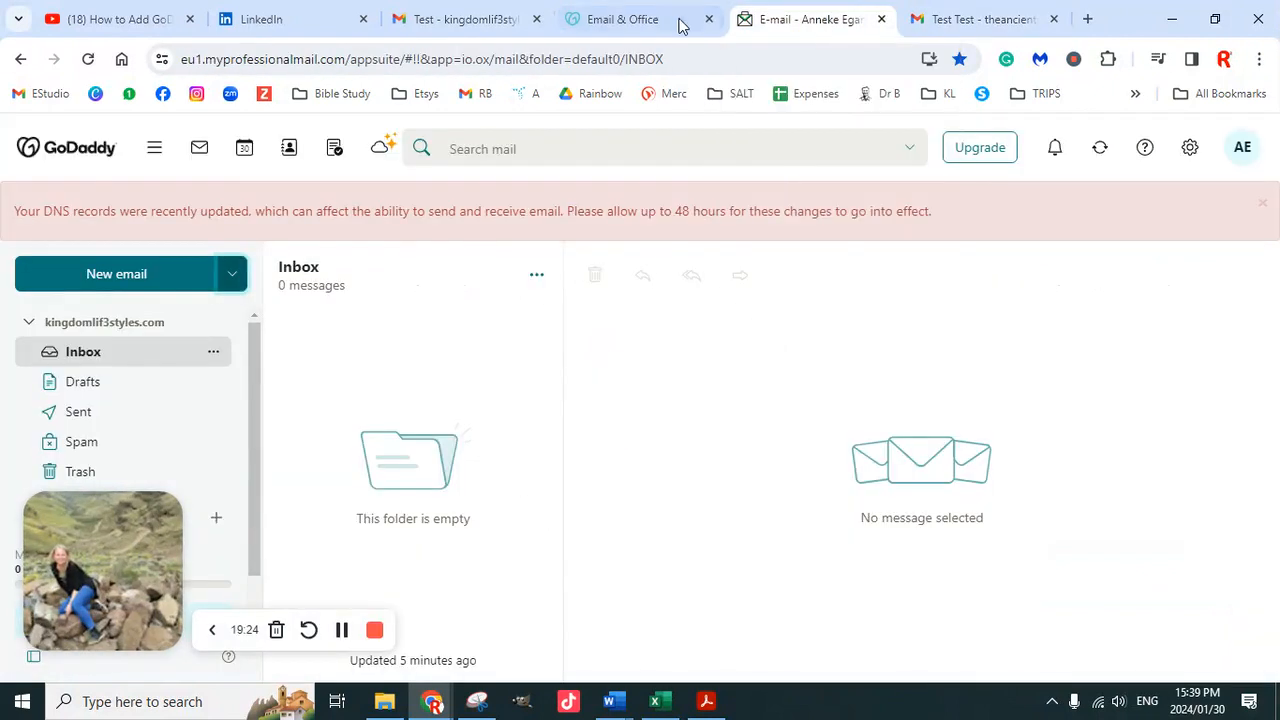
{"action": "left_click", "coordinate": [638, 25]}
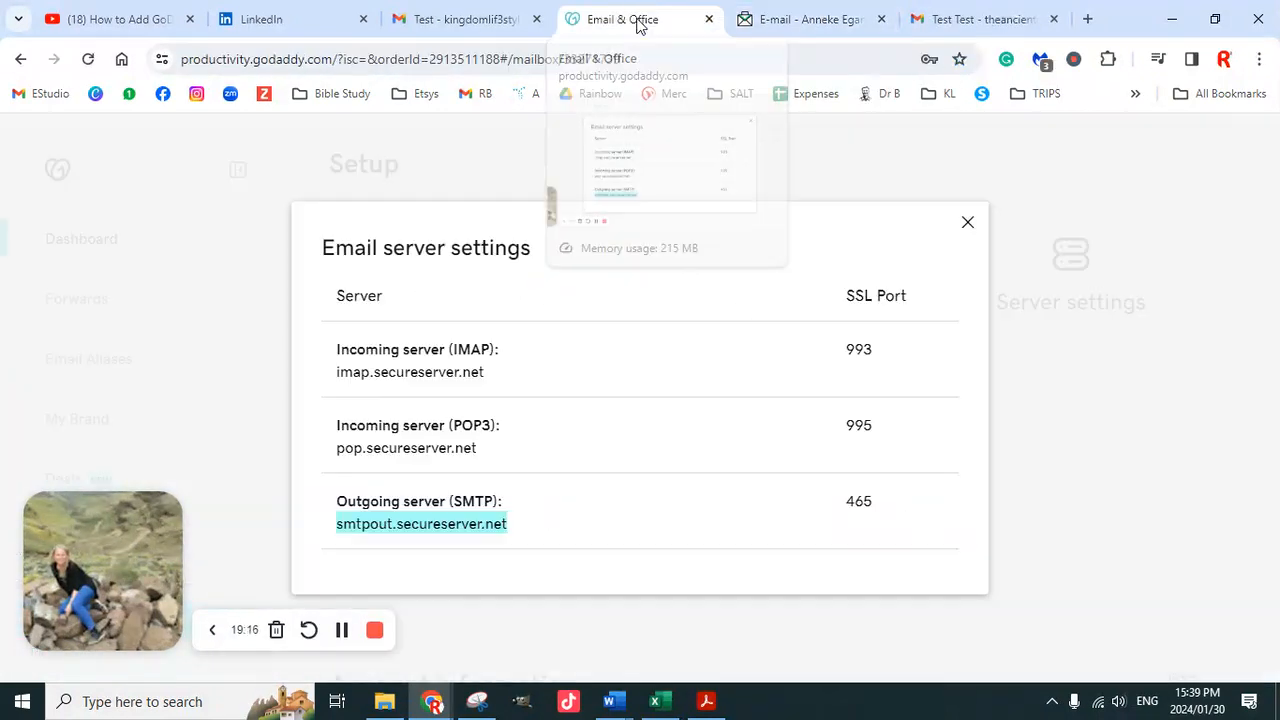
{"action": "left_click", "coordinate": [466, 25]}
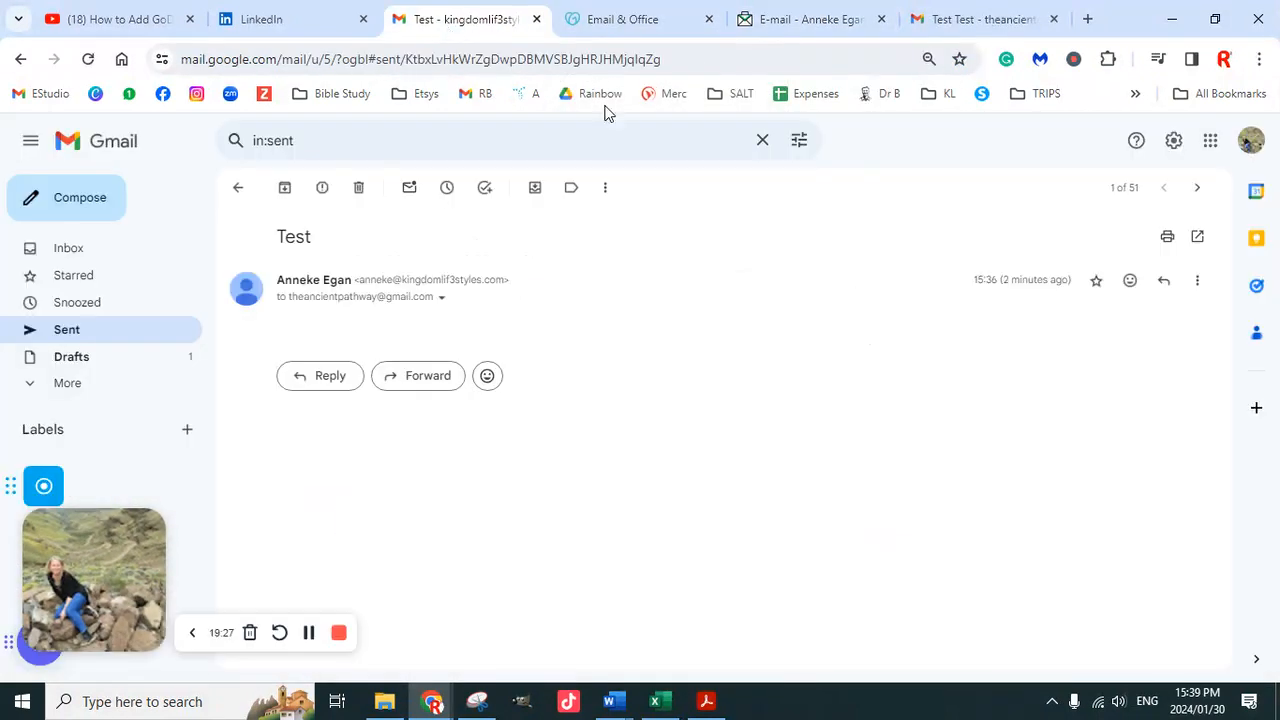
In full Gmail settings, set signature defaults to the professional address, keeping IPS for new emails and replies
{"action": "left_click", "coordinate": [1176, 142]}
{"action": "left_click", "coordinate": [1122, 228]}
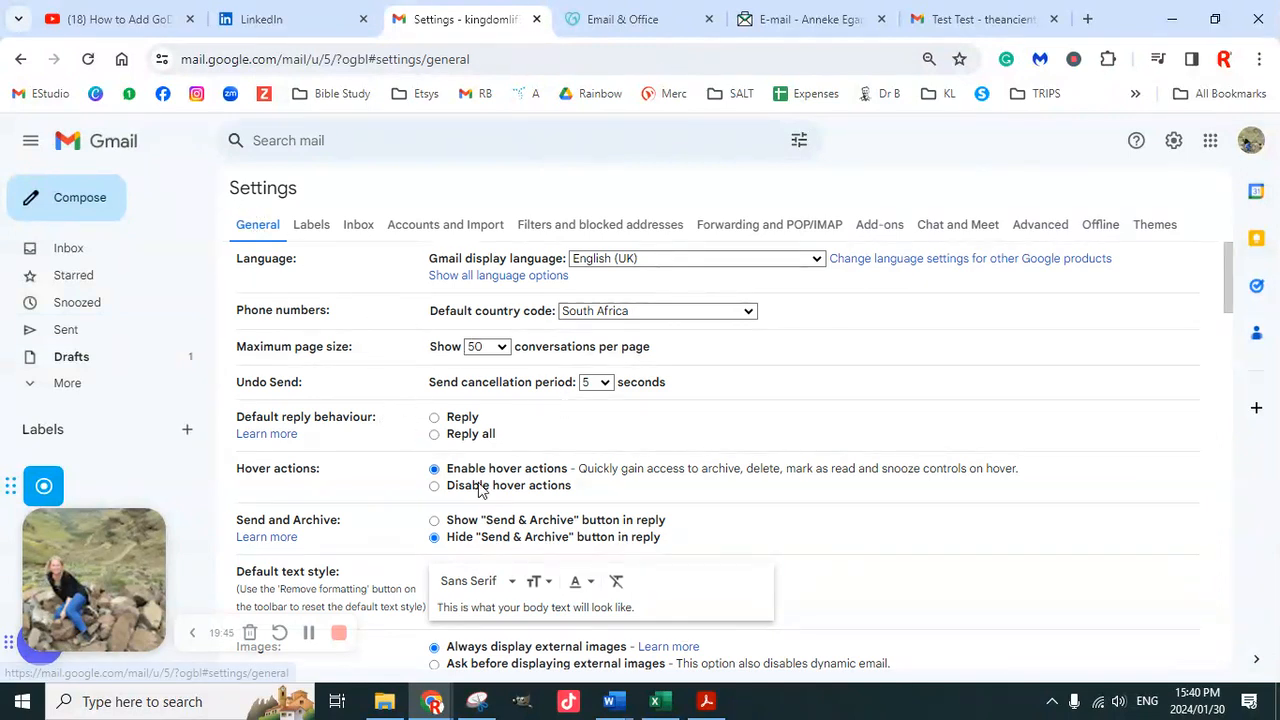
{"action": "scroll", "coordinate": [507, 490], "scroll_direction": "down", "scroll_amount": 5}
{"action": "scroll", "coordinate": [519, 485], "scroll_direction": "down", "scroll_amount": 10}
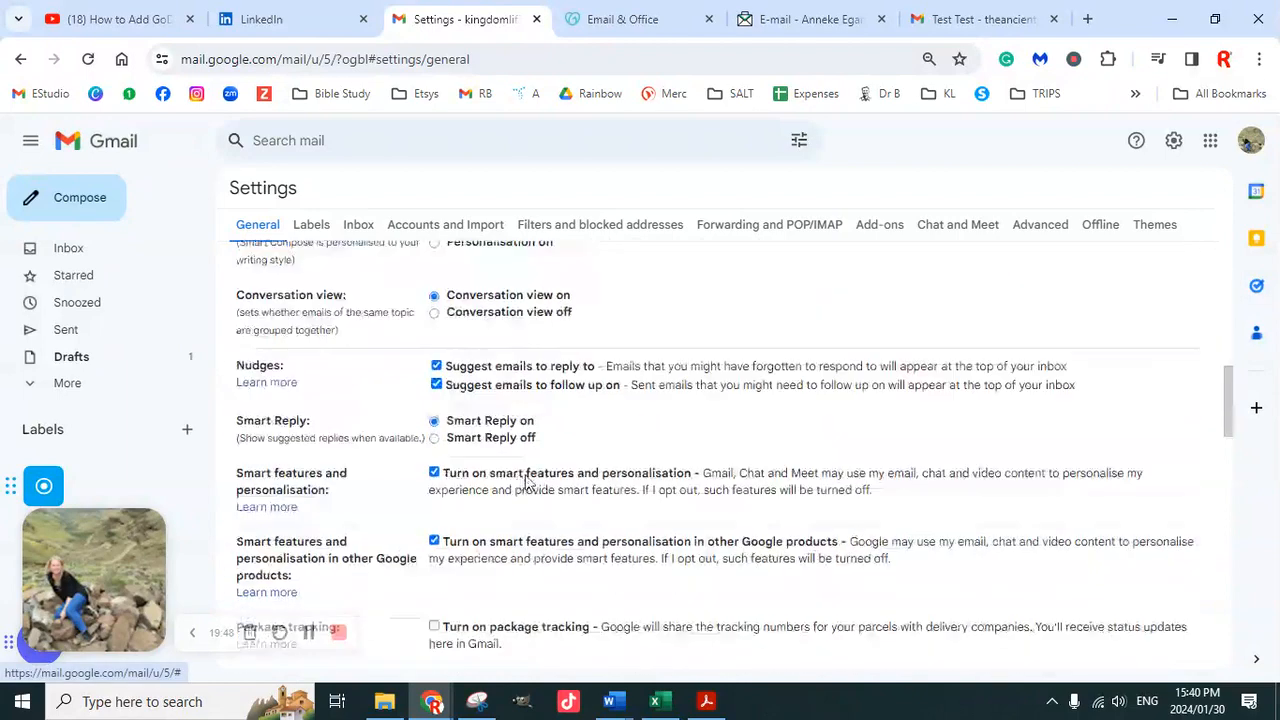
{"action": "scroll", "coordinate": [549, 464], "scroll_direction": "down", "scroll_amount": 5}
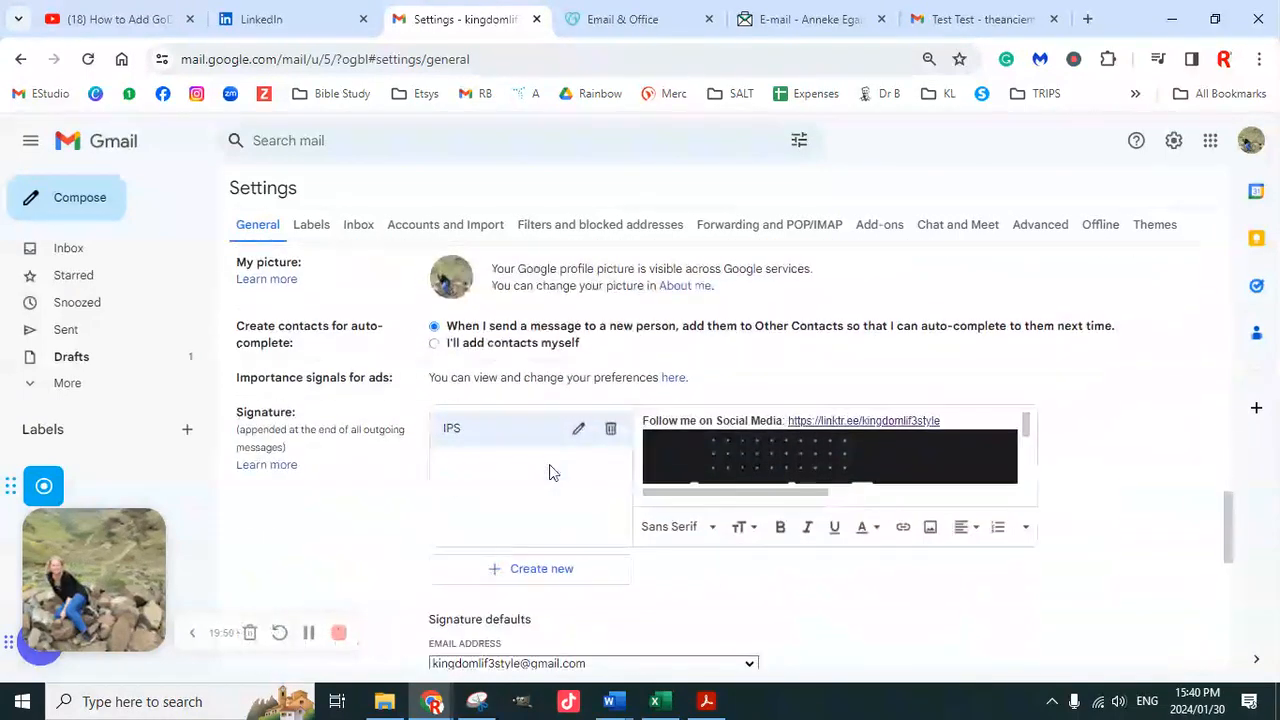
{"action": "scroll", "coordinate": [553, 463], "scroll_direction": "down", "scroll_amount": 1}
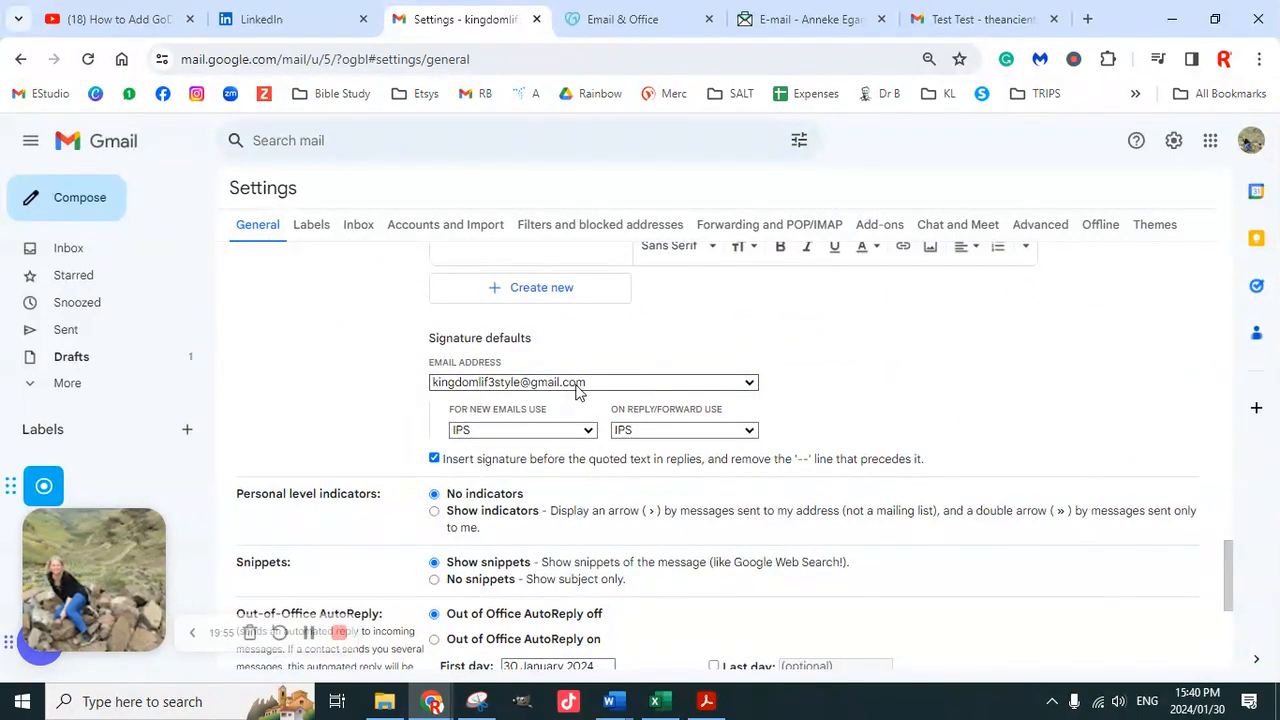
{"action": "left_click", "coordinate": [680, 386]}
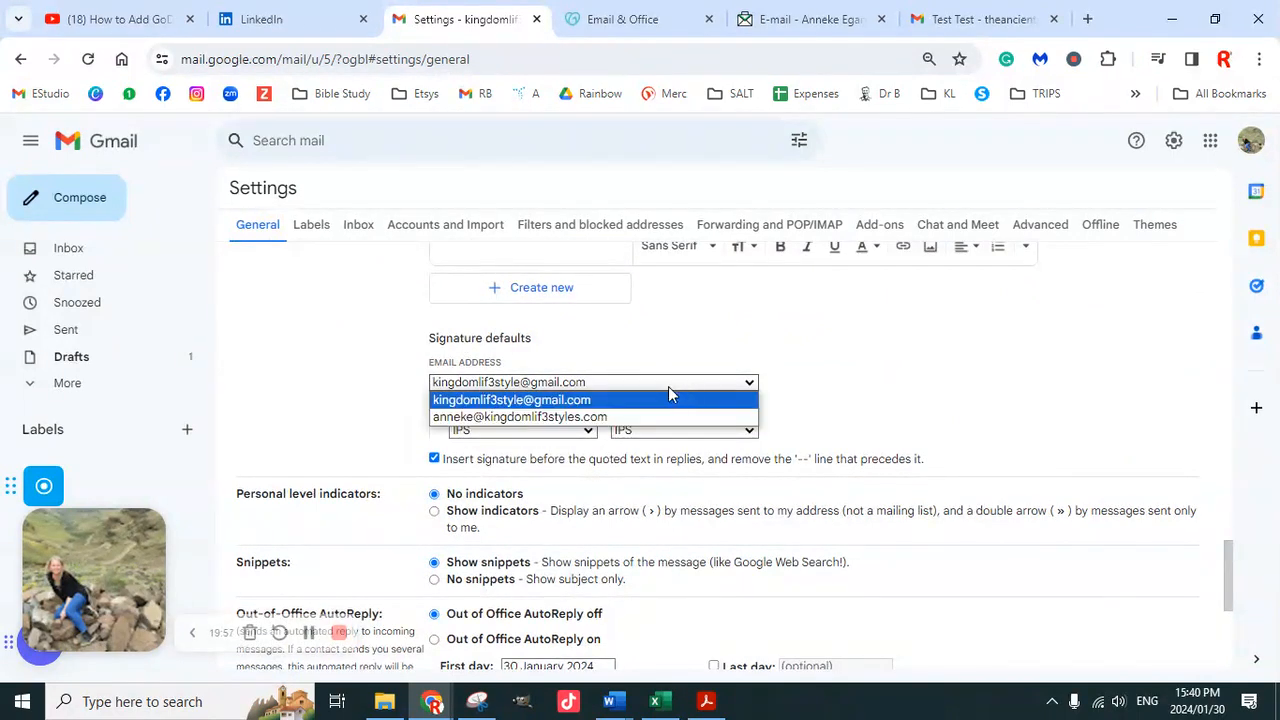
{"action": "left_click", "coordinate": [568, 420]}
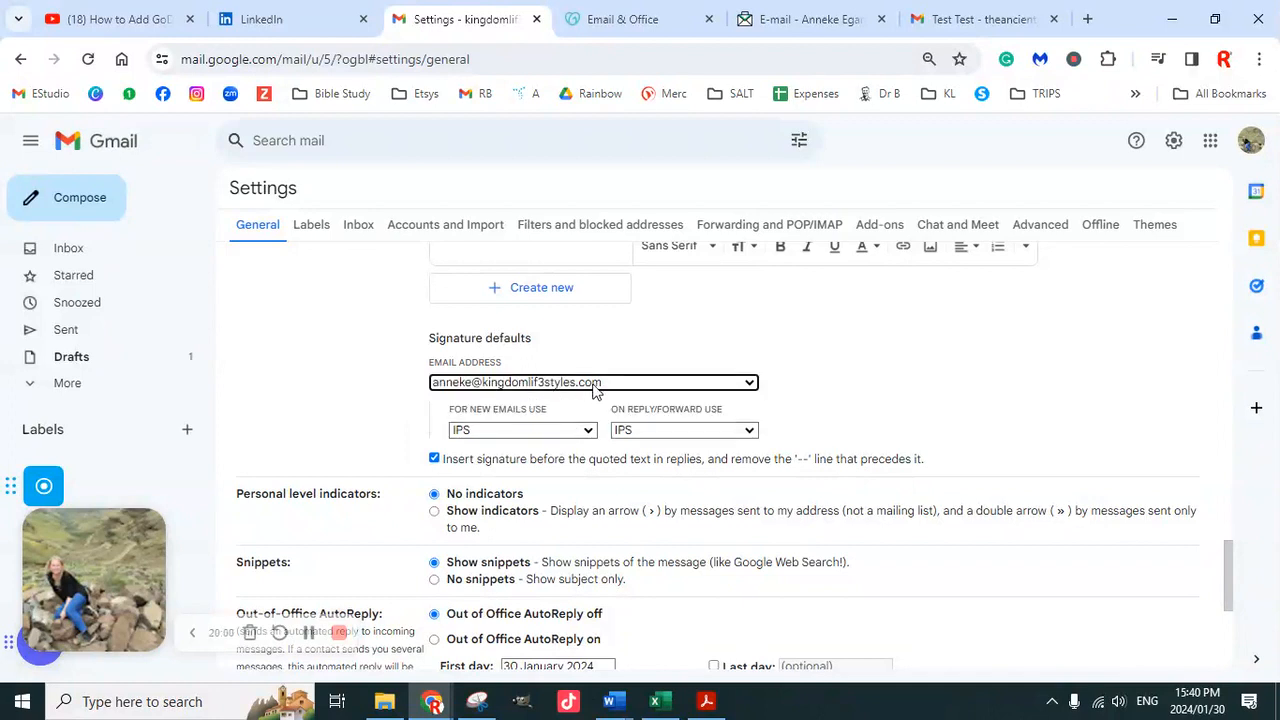
{"action": "left_click", "coordinate": [545, 433]}
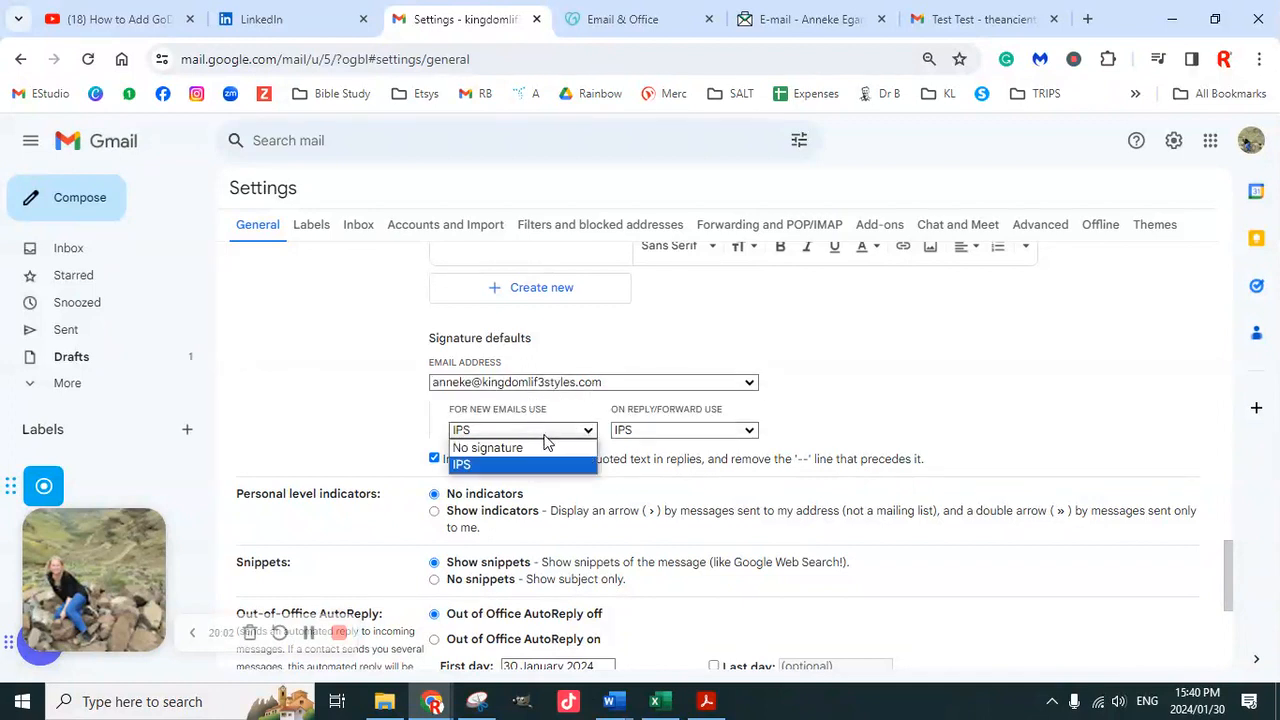
{"action": "left_click", "coordinate": [524, 465]}
{"action": "left_click", "coordinate": [668, 433]}
{"action": "left_click", "coordinate": [657, 462]}
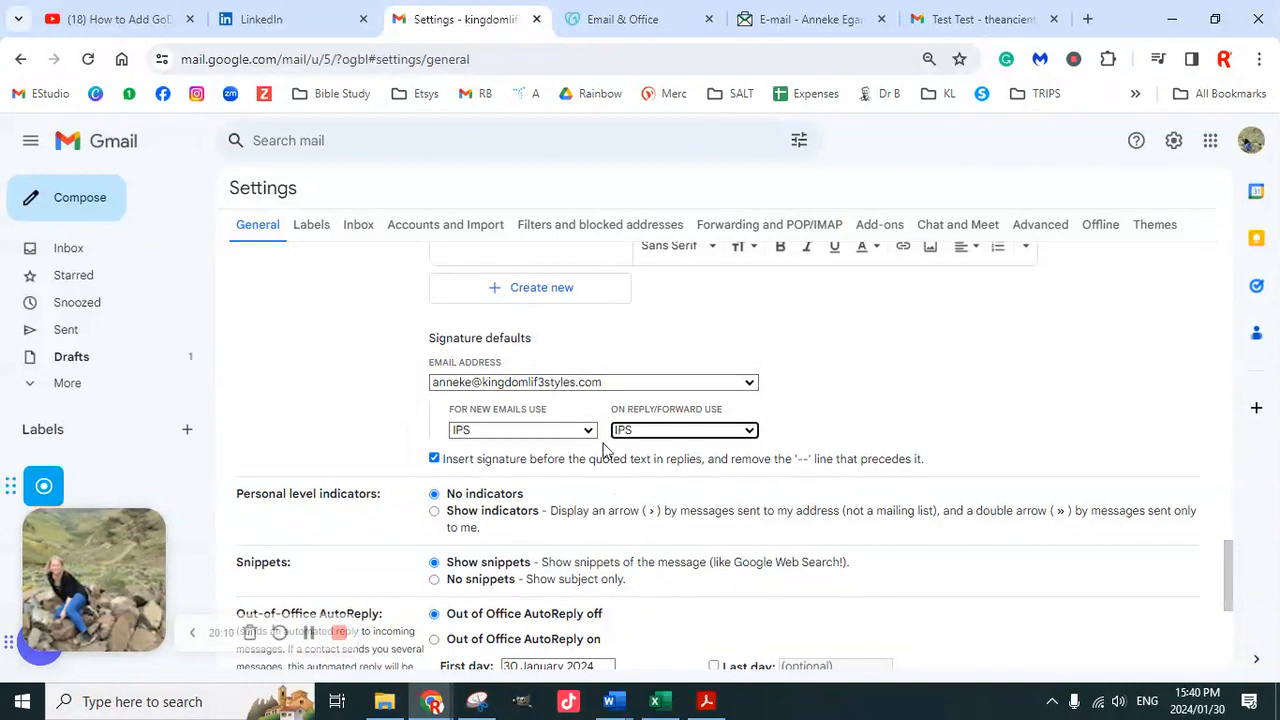
Switch the signature defaults address to the Gmail account, then back to the professional mailbox
{"action": "scroll", "coordinate": [603, 460], "scroll_direction": "up", "scroll_amount": 3}
{"action": "scroll", "coordinate": [603, 478], "scroll_direction": "down", "scroll_amount": 5}
{"action": "scroll", "coordinate": [600, 490], "scroll_direction": "down", "scroll_amount": 2}
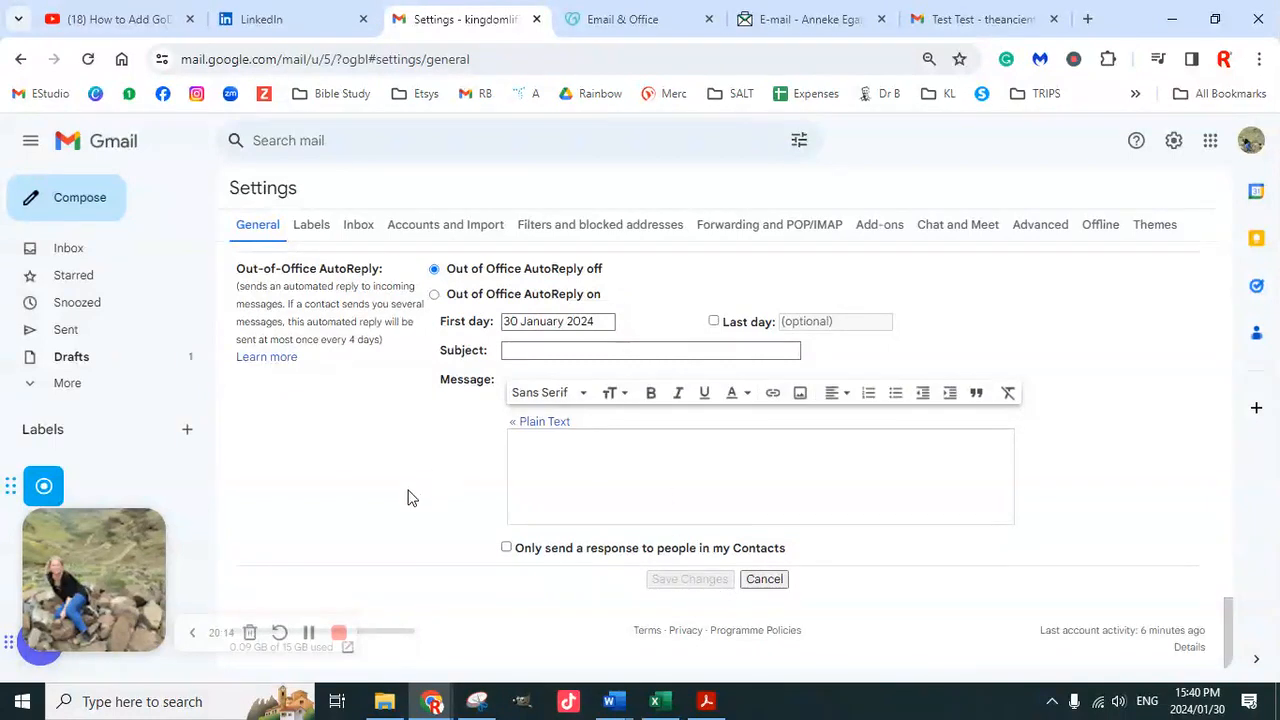
{"action": "scroll", "coordinate": [629, 490], "scroll_direction": "up", "scroll_amount": 3}
{"action": "left_click", "coordinate": [538, 318]}
{"action": "left_click", "coordinate": [553, 338]}
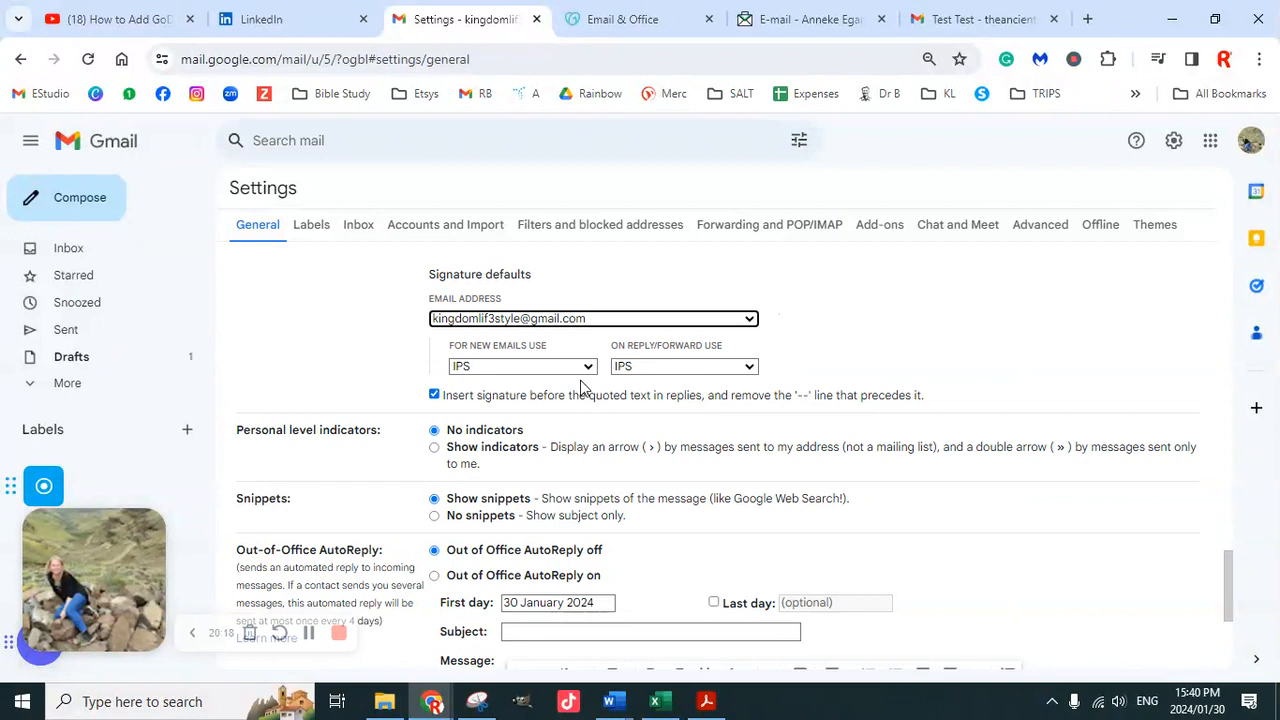
{"action": "scroll", "coordinate": [560, 400], "scroll_direction": "down", "scroll_amount": 3}
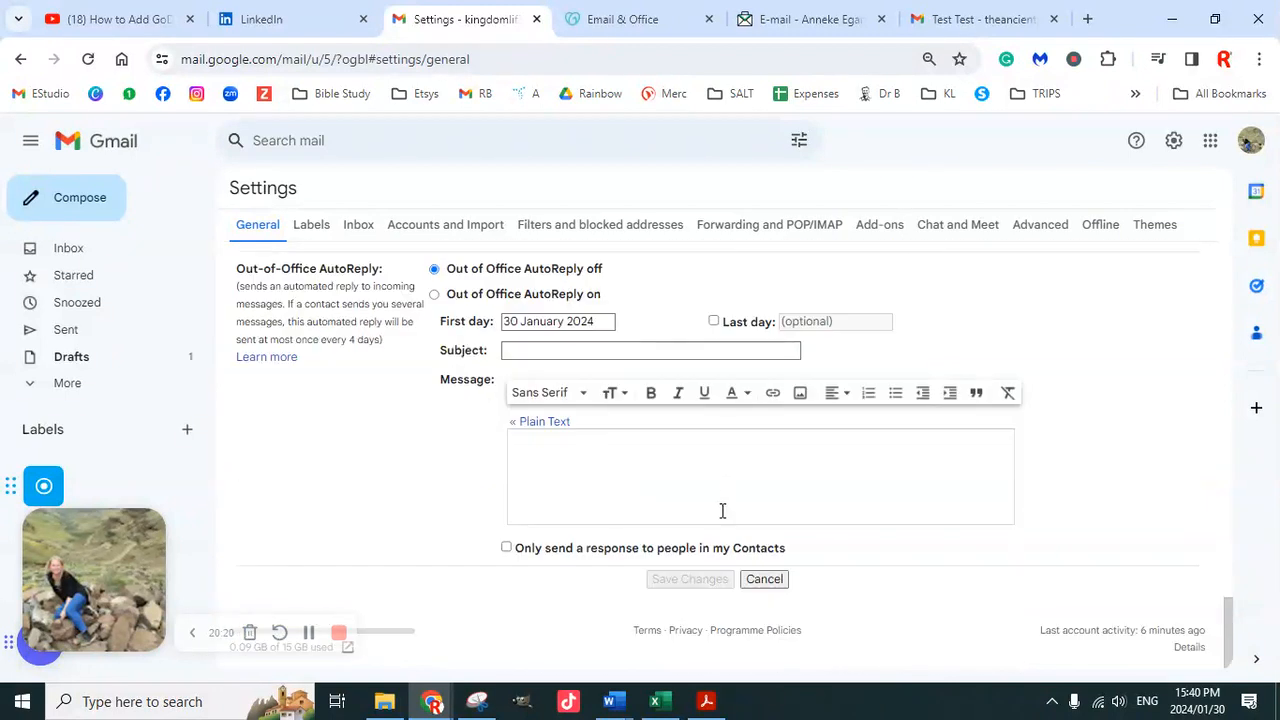
{"action": "scroll", "coordinate": [627, 489], "scroll_direction": "up", "scroll_amount": 10}
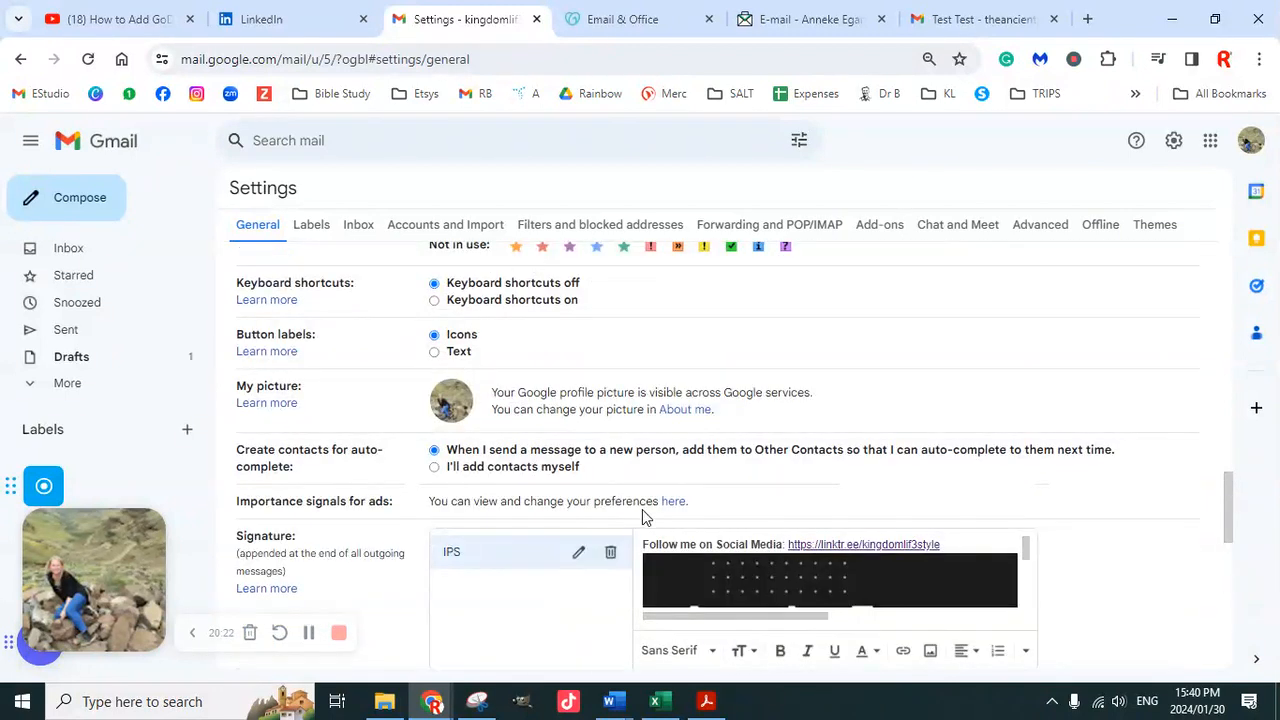
{"action": "scroll", "coordinate": [632, 507], "scroll_direction": "down", "scroll_amount": 5}
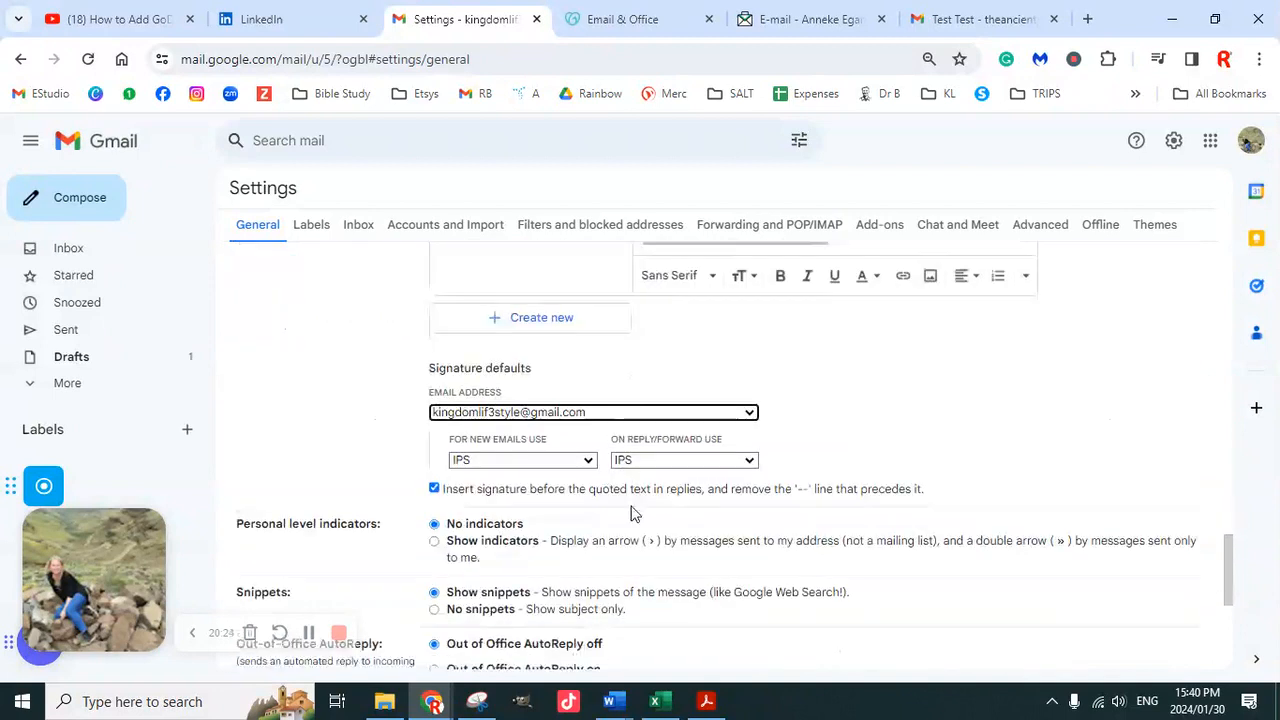
{"action": "left_click", "coordinate": [610, 413]}
{"action": "left_click", "coordinate": [586, 447]}
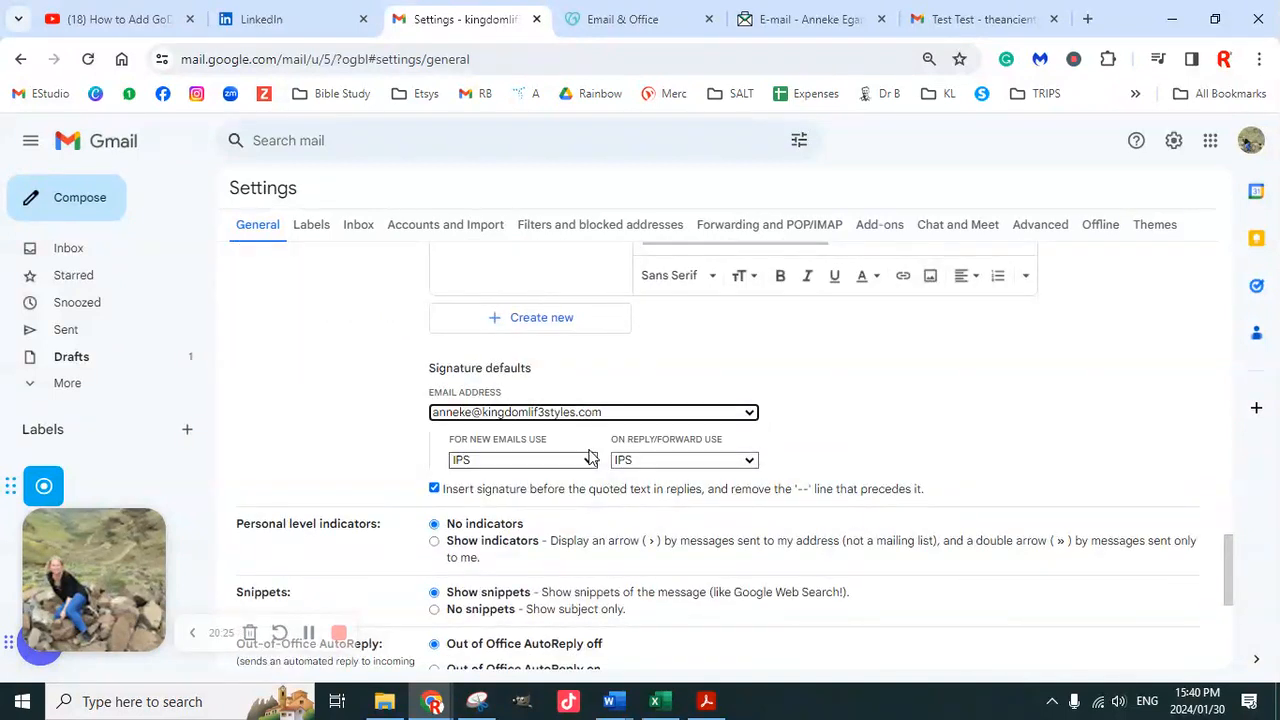
Go to the Accounts and Import settings
{"action": "scroll", "coordinate": [629, 523], "scroll_direction": "down", "scroll_amount": 4}
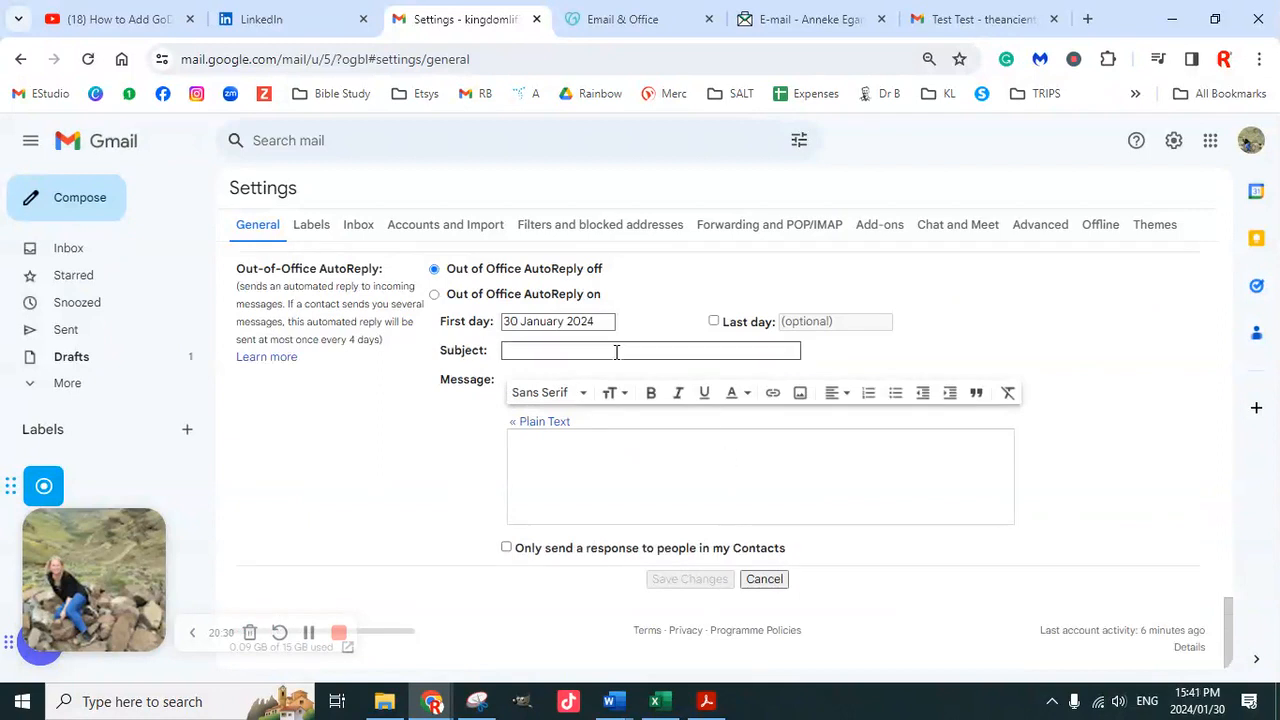
{"action": "scroll", "coordinate": [627, 470], "scroll_direction": "up", "scroll_amount": 4}
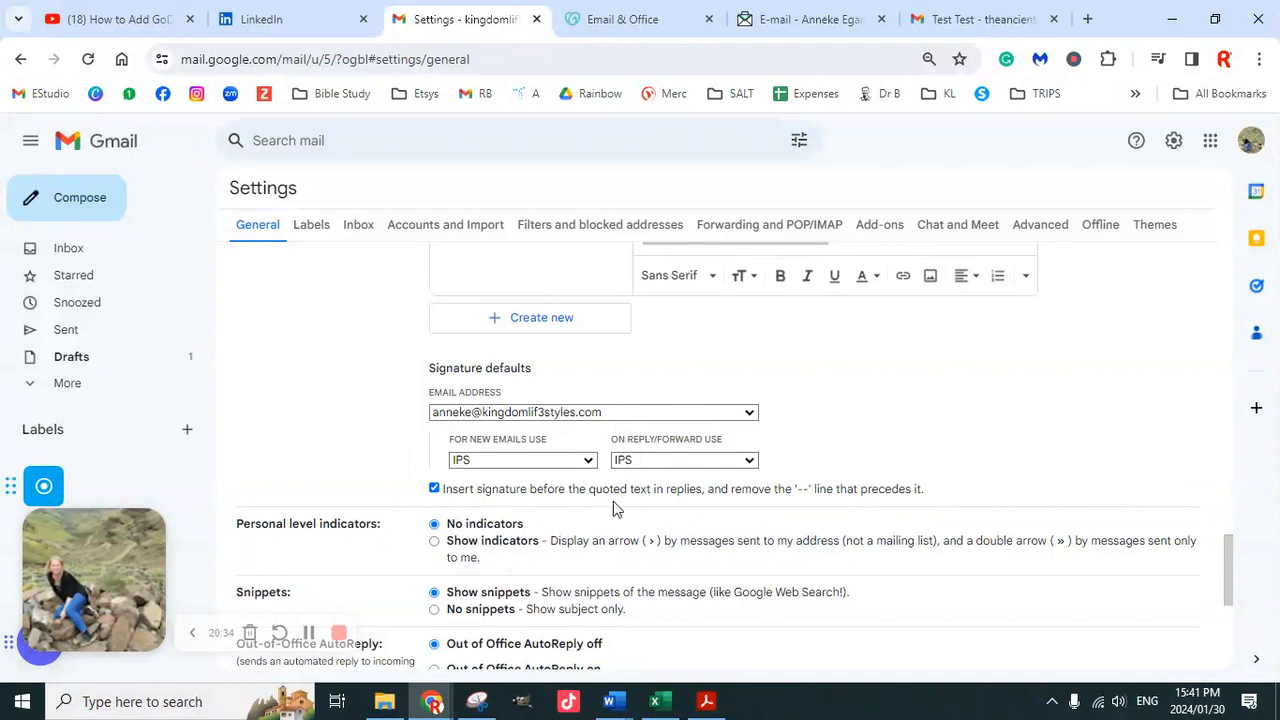
{"action": "scroll", "coordinate": [556, 494], "scroll_direction": "up", "scroll_amount": 3}
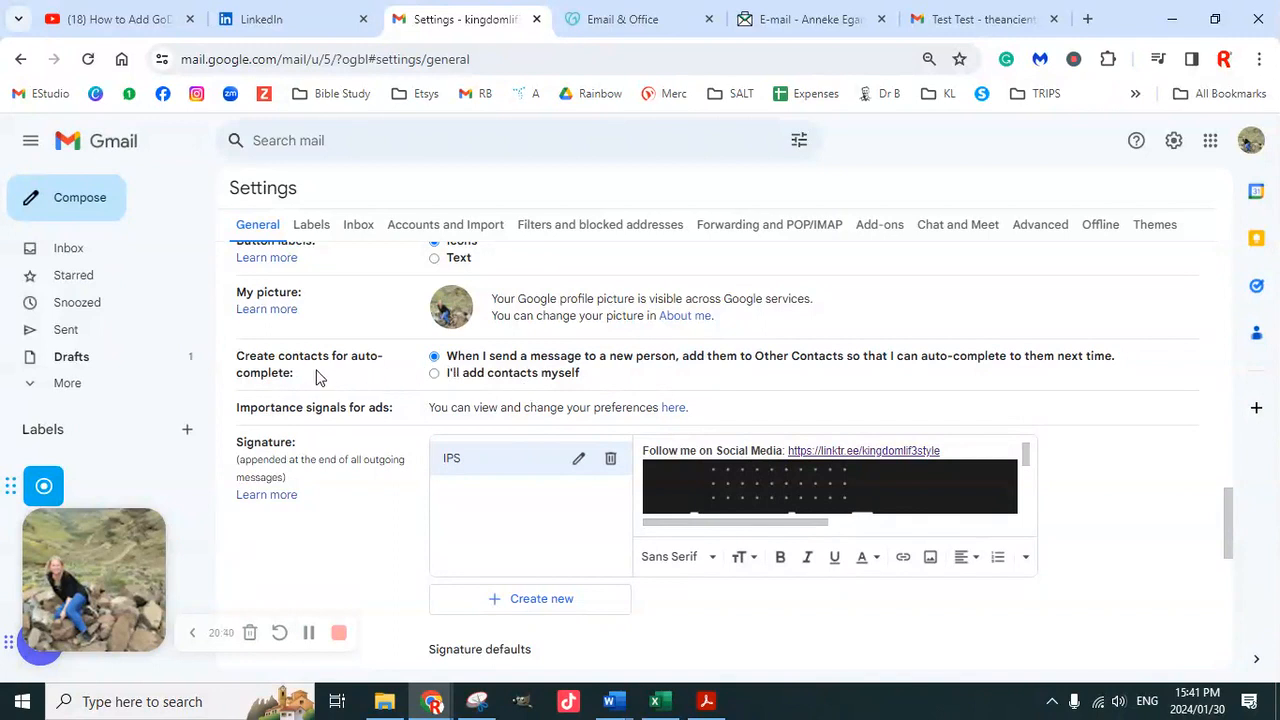
{"action": "scroll", "coordinate": [628, 366], "scroll_direction": "up", "scroll_amount": 2}
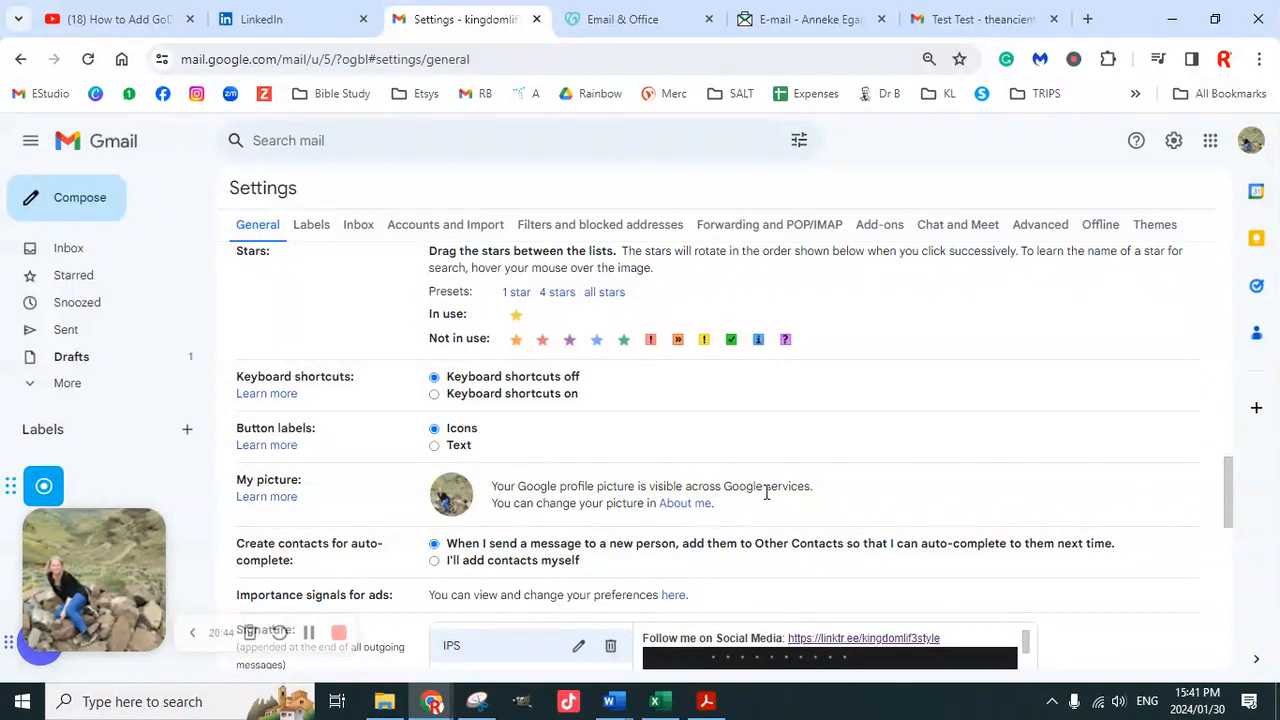
{"action": "scroll", "coordinate": [592, 505], "scroll_direction": "up", "scroll_amount": 3}
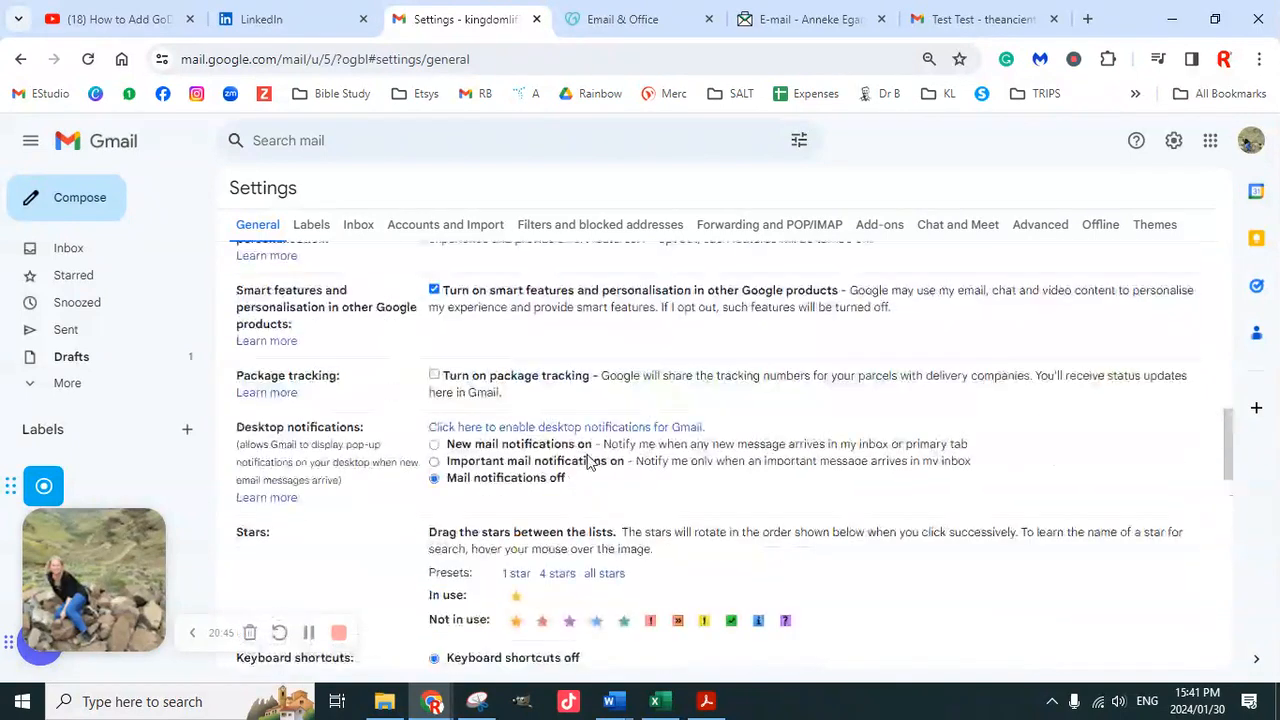
{"action": "scroll", "coordinate": [585, 410], "scroll_direction": "up", "scroll_amount": 2}
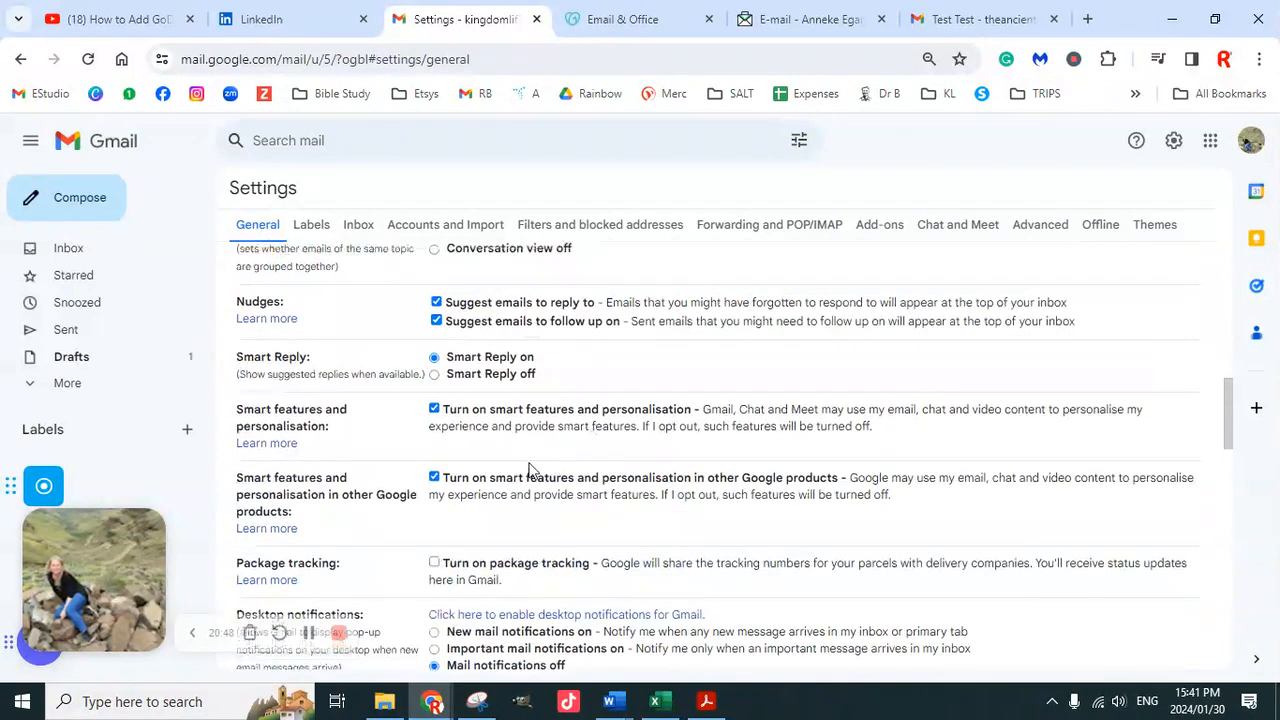
{"action": "scroll", "coordinate": [660, 455], "scroll_direction": "up", "scroll_amount": 4}
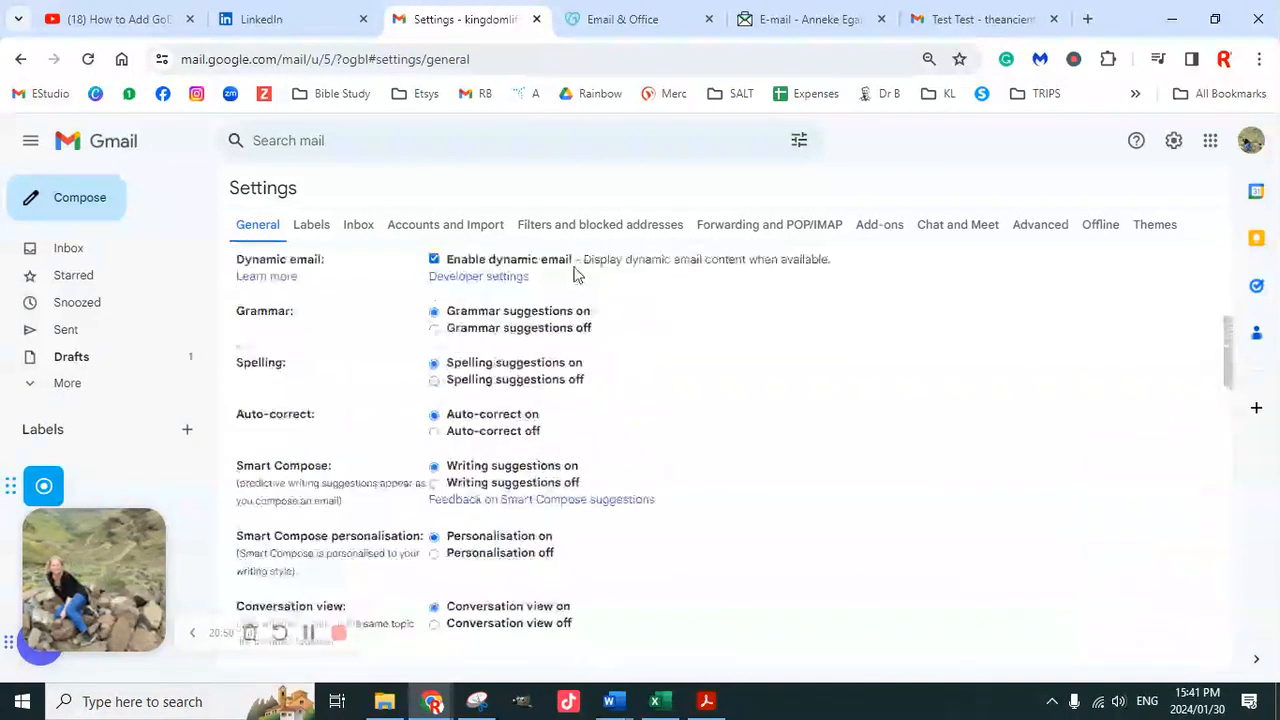
{"action": "left_click", "coordinate": [472, 232]}
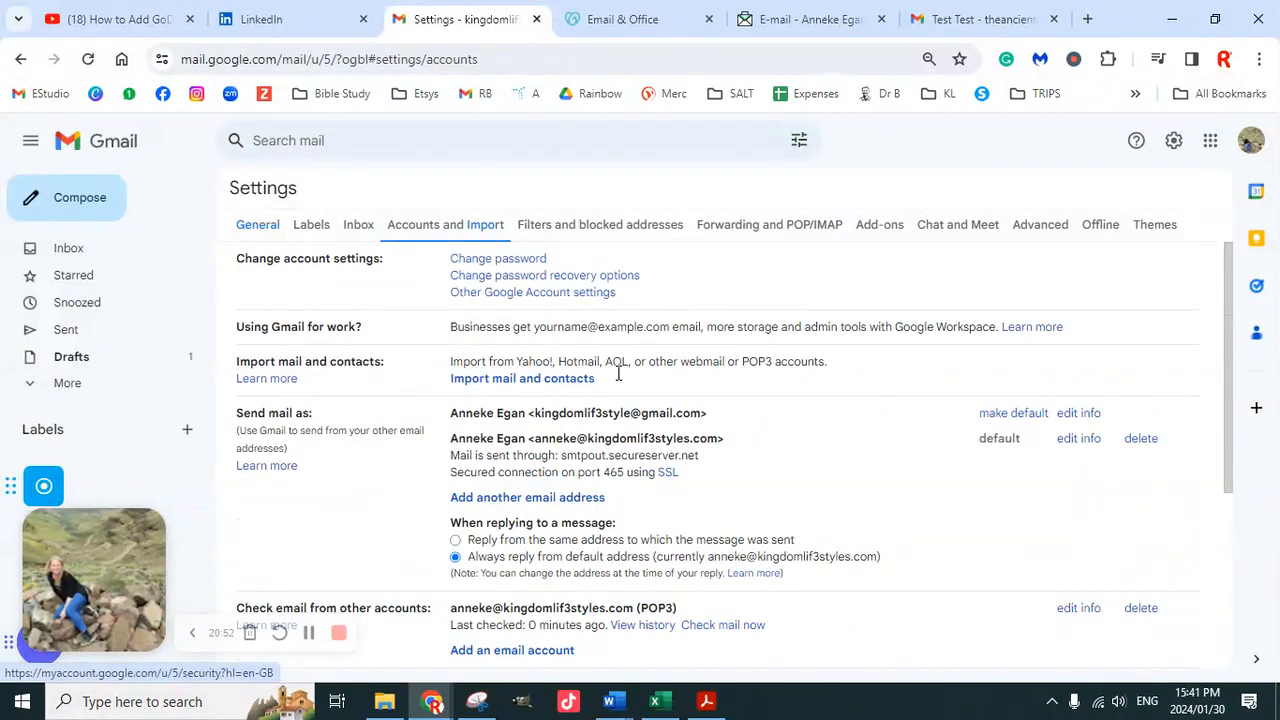
Highlight the default reply-from address and the POP3-checked account, then return to General settings
{"action": "scroll", "coordinate": [595, 428], "scroll_direction": "down", "scroll_amount": 3}
{"action": "scroll", "coordinate": [657, 423], "scroll_direction": "up", "scroll_amount": 2}
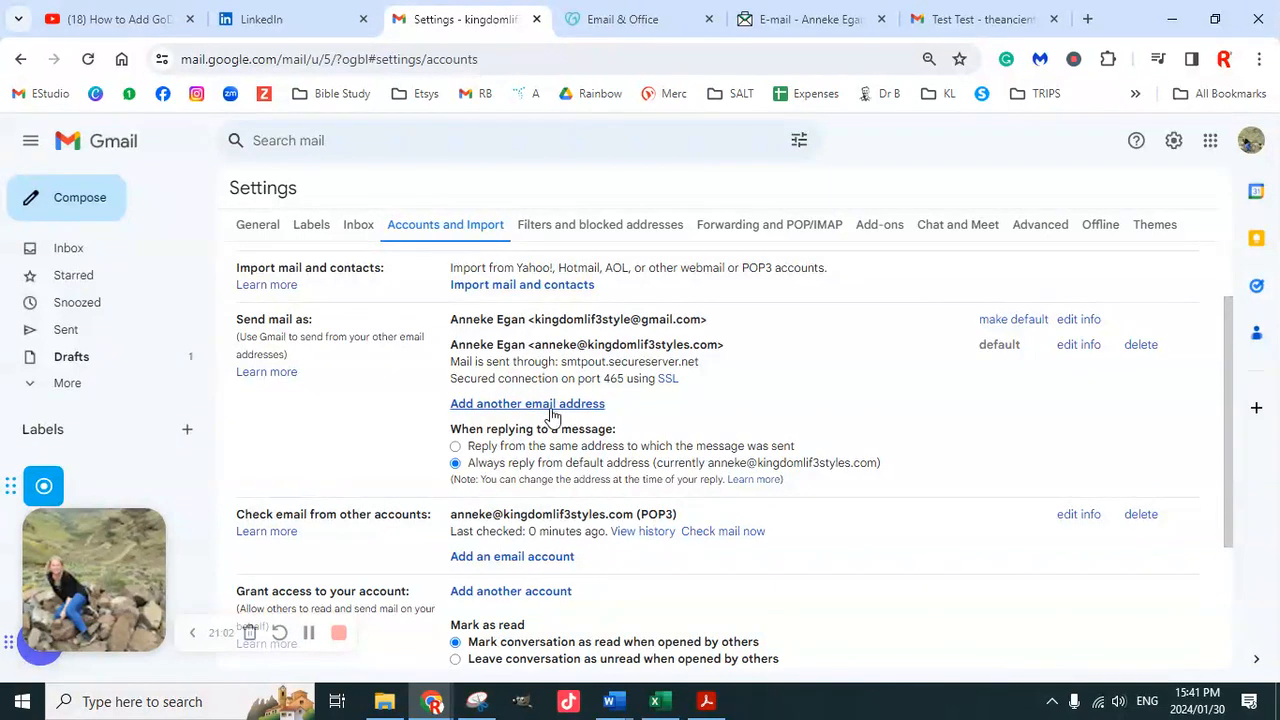
{"action": "scroll", "coordinate": [562, 415], "scroll_direction": "down", "scroll_amount": 1}
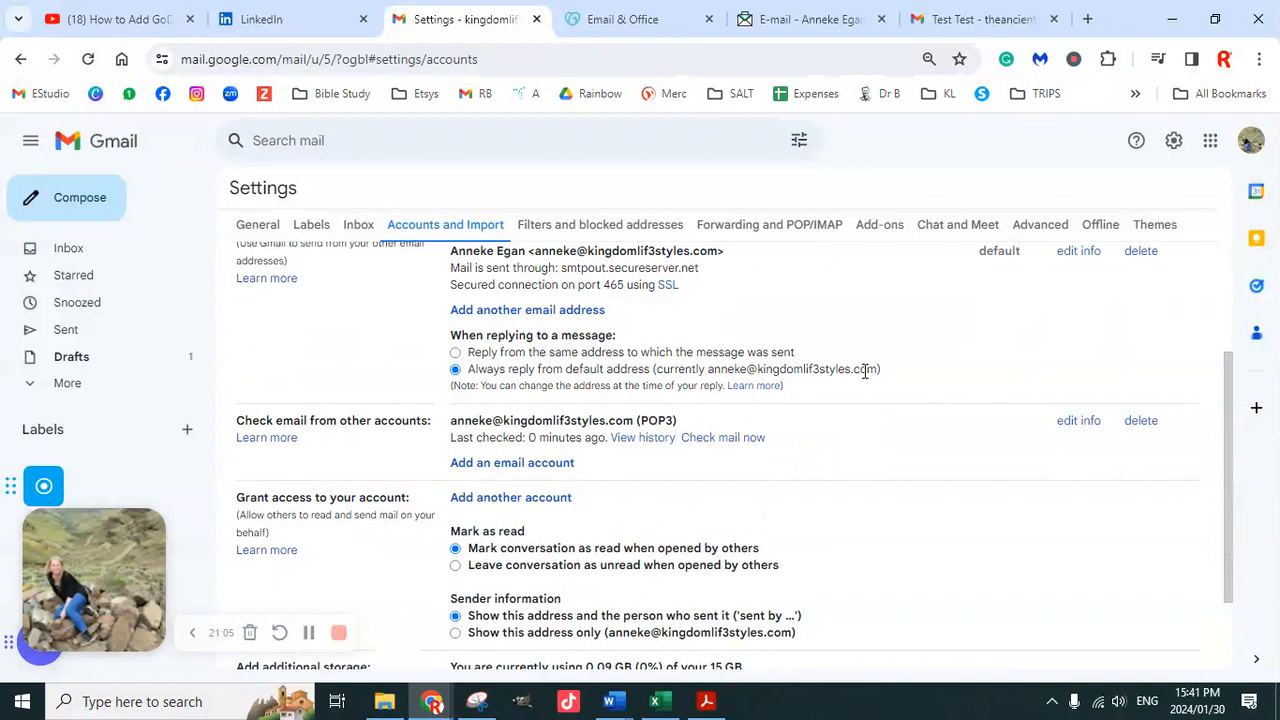
{"action": "left_click_drag", "start_coordinate": [865, 372], "coordinate": [735, 371]}
{"action": "scroll", "coordinate": [578, 437], "scroll_direction": "down", "scroll_amount": 1}
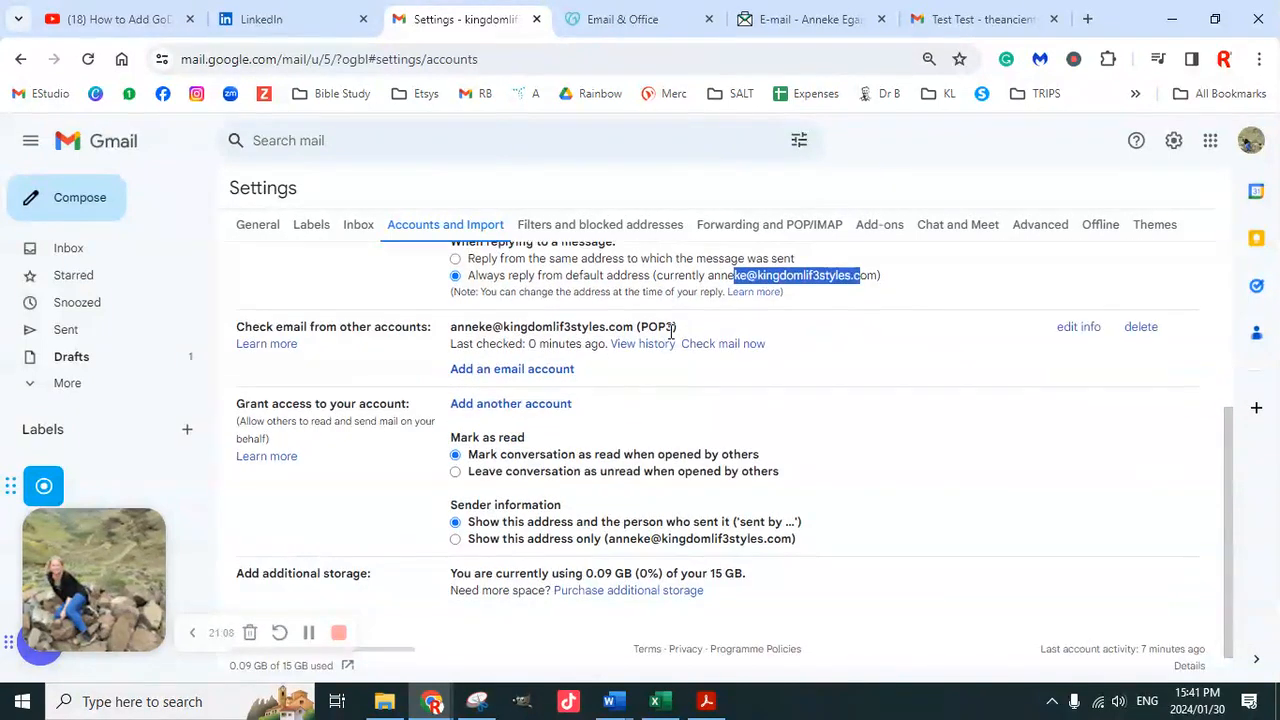
{"action": "left_click_drag", "start_coordinate": [678, 327], "coordinate": [437, 344]}
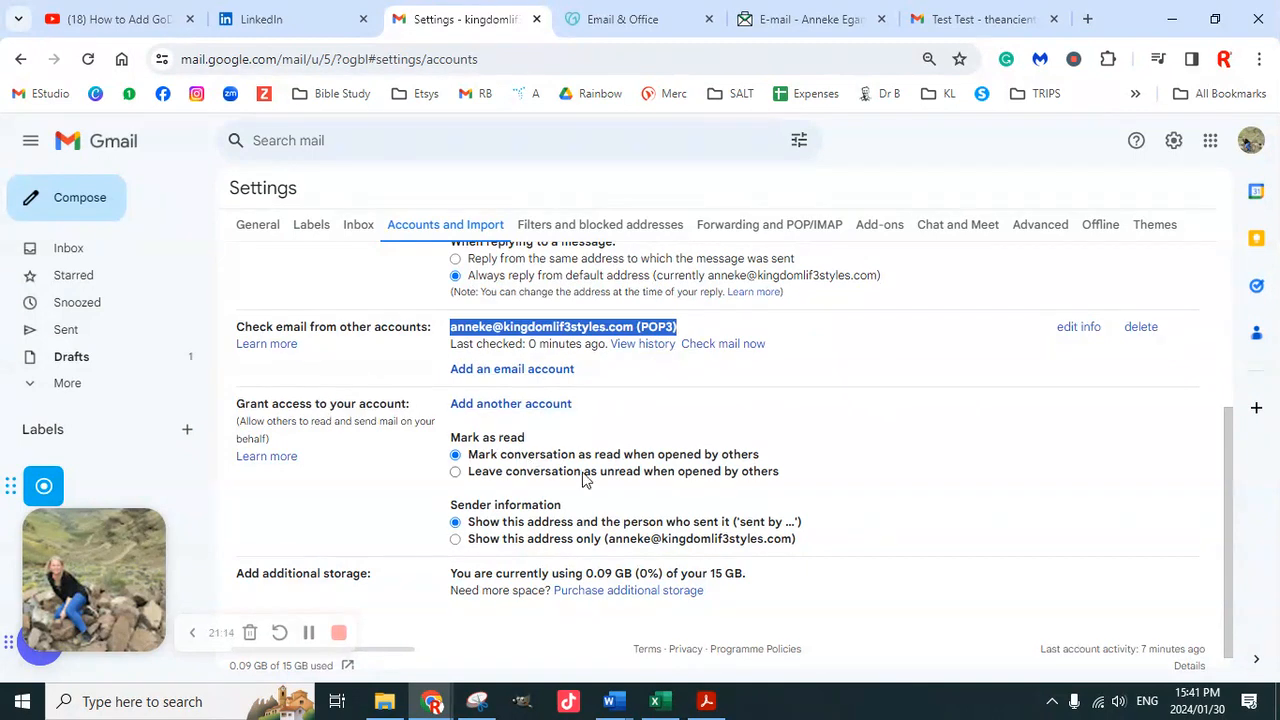
{"action": "scroll", "coordinate": [585, 480], "scroll_direction": "down", "scroll_amount": 1}
{"action": "scroll", "coordinate": [702, 608], "scroll_direction": "up", "scroll_amount": 4}
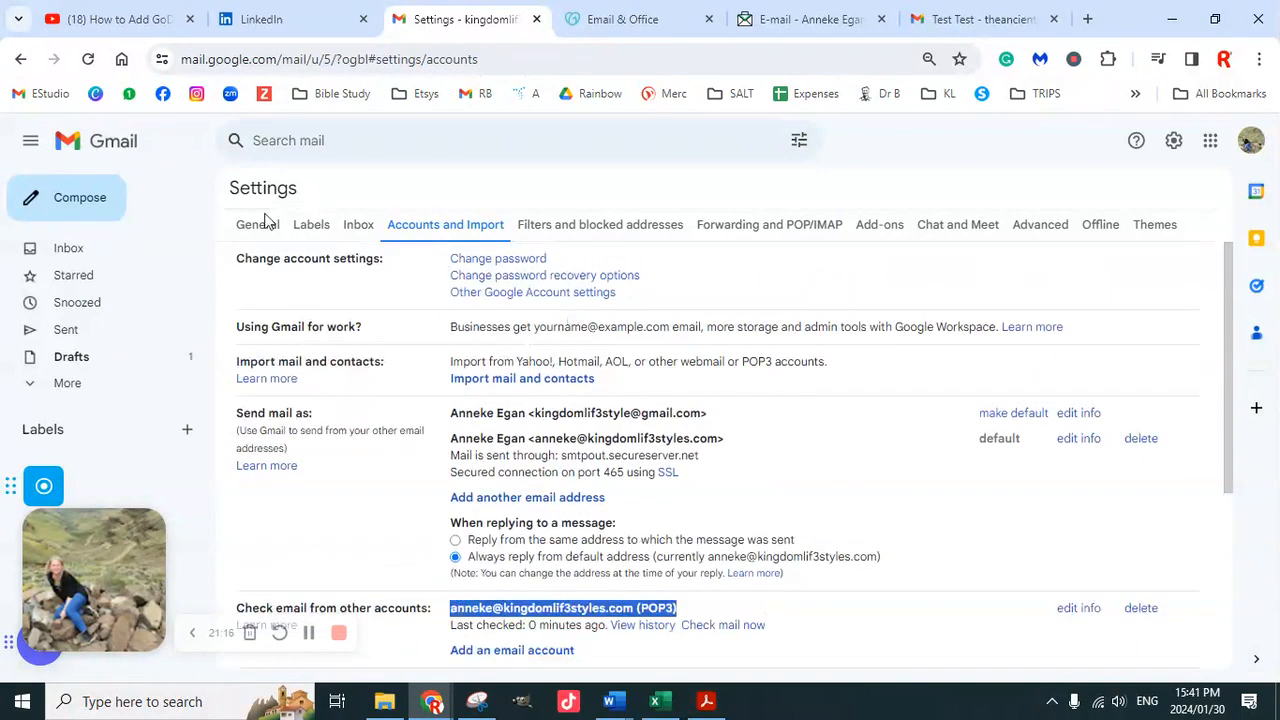
{"action": "left_click", "coordinate": [262, 222]}
Set signature defaults to the professional address and limit auto-replies to people in my Contacts
{"action": "scroll", "coordinate": [604, 509], "scroll_direction": "down", "scroll_amount": 15}
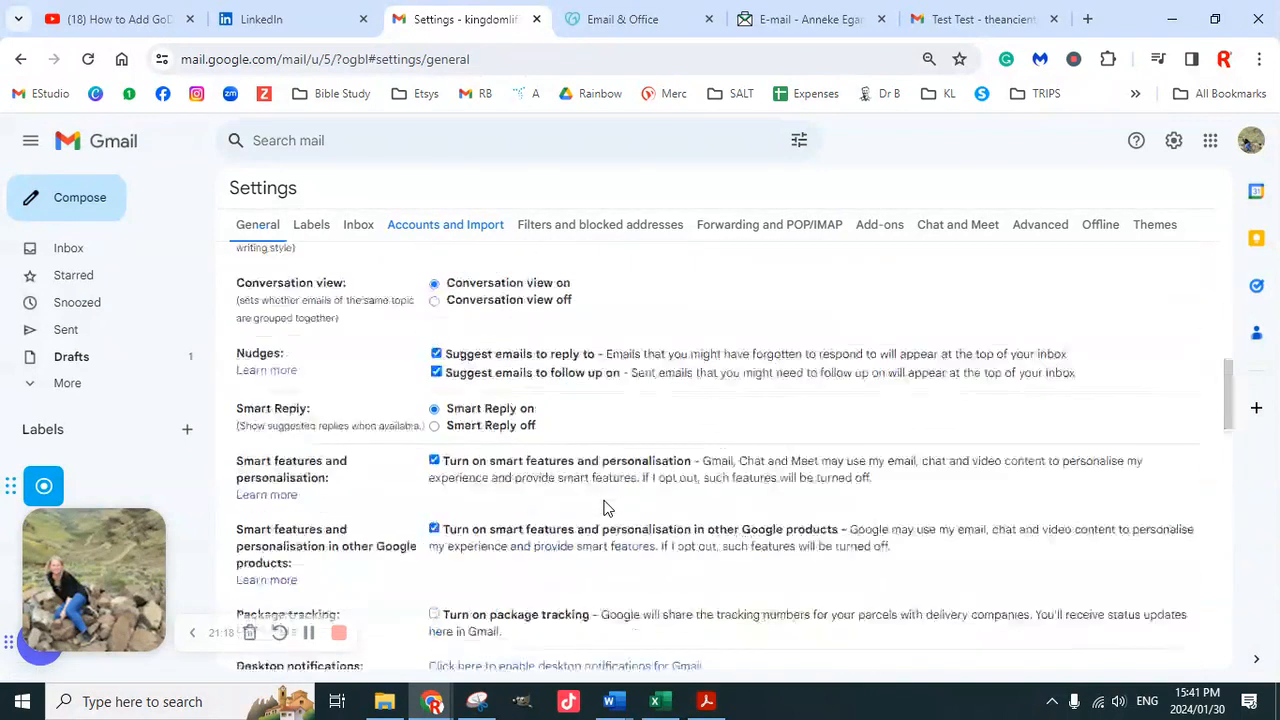
{"action": "scroll", "coordinate": [600, 505], "scroll_direction": "up", "scroll_amount": 3}
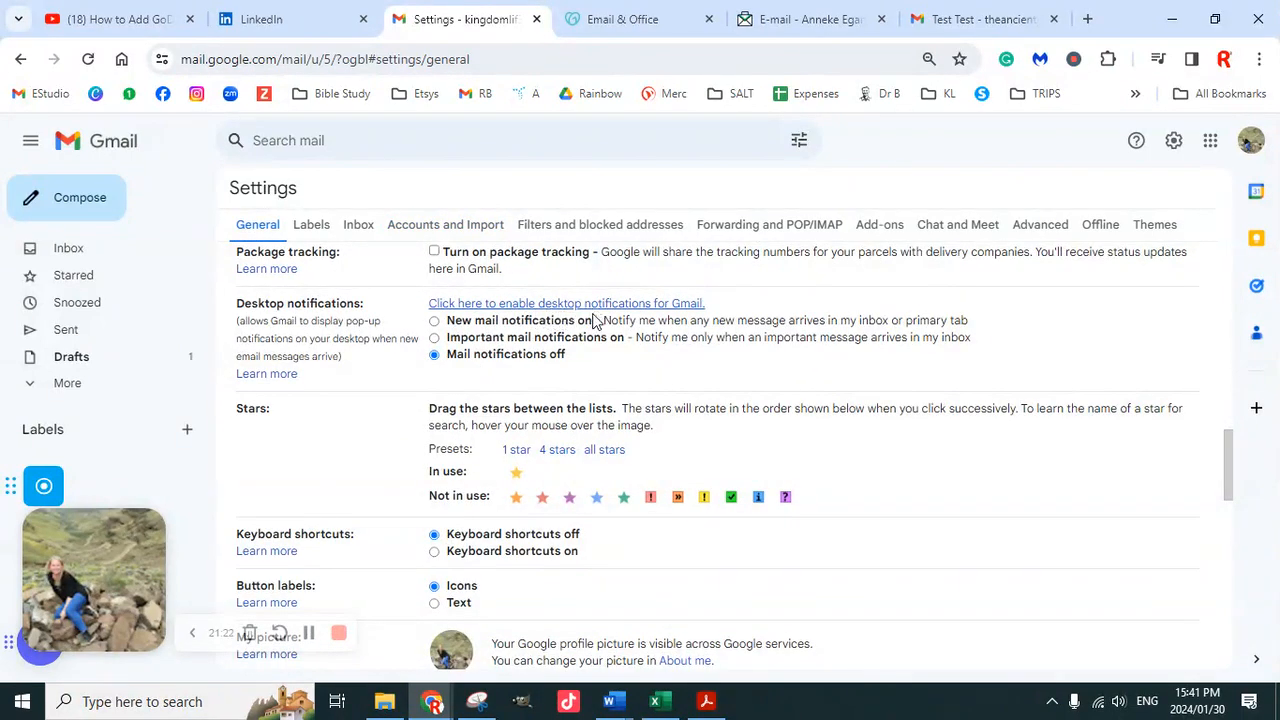
{"action": "scroll", "coordinate": [560, 446], "scroll_direction": "down", "scroll_amount": 3}
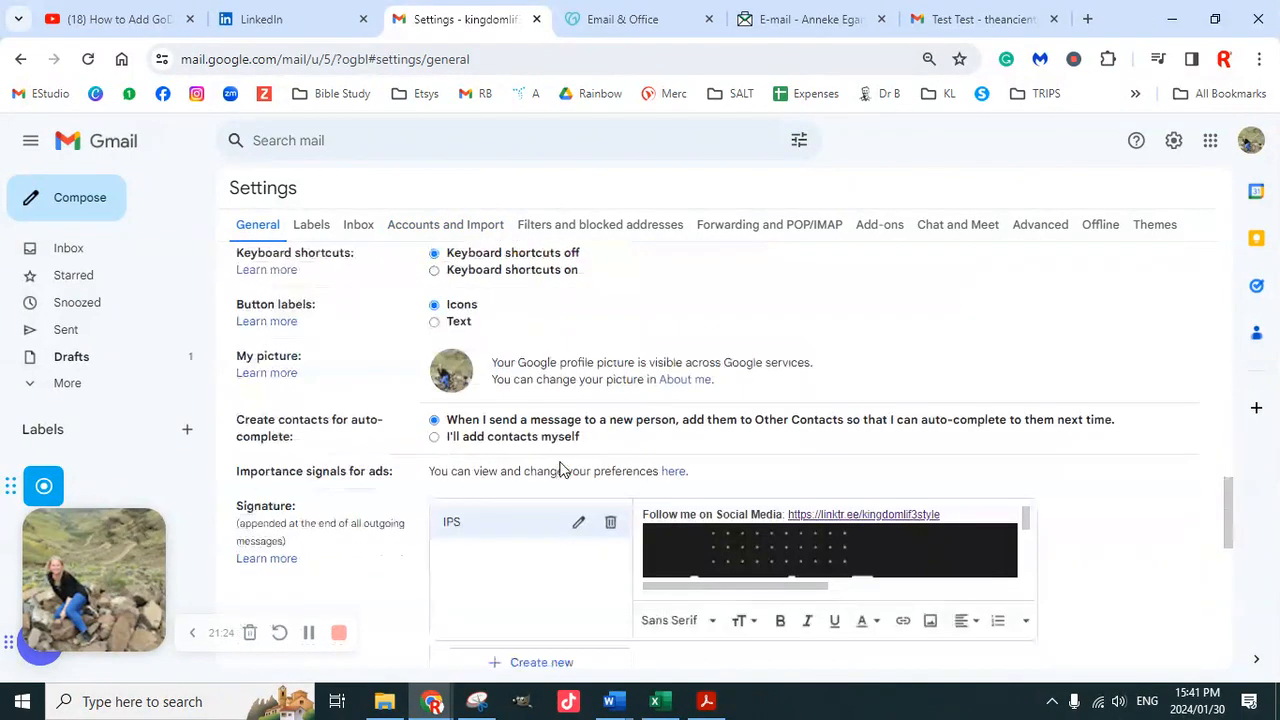
{"action": "scroll", "coordinate": [566, 465], "scroll_direction": "down", "scroll_amount": 1}
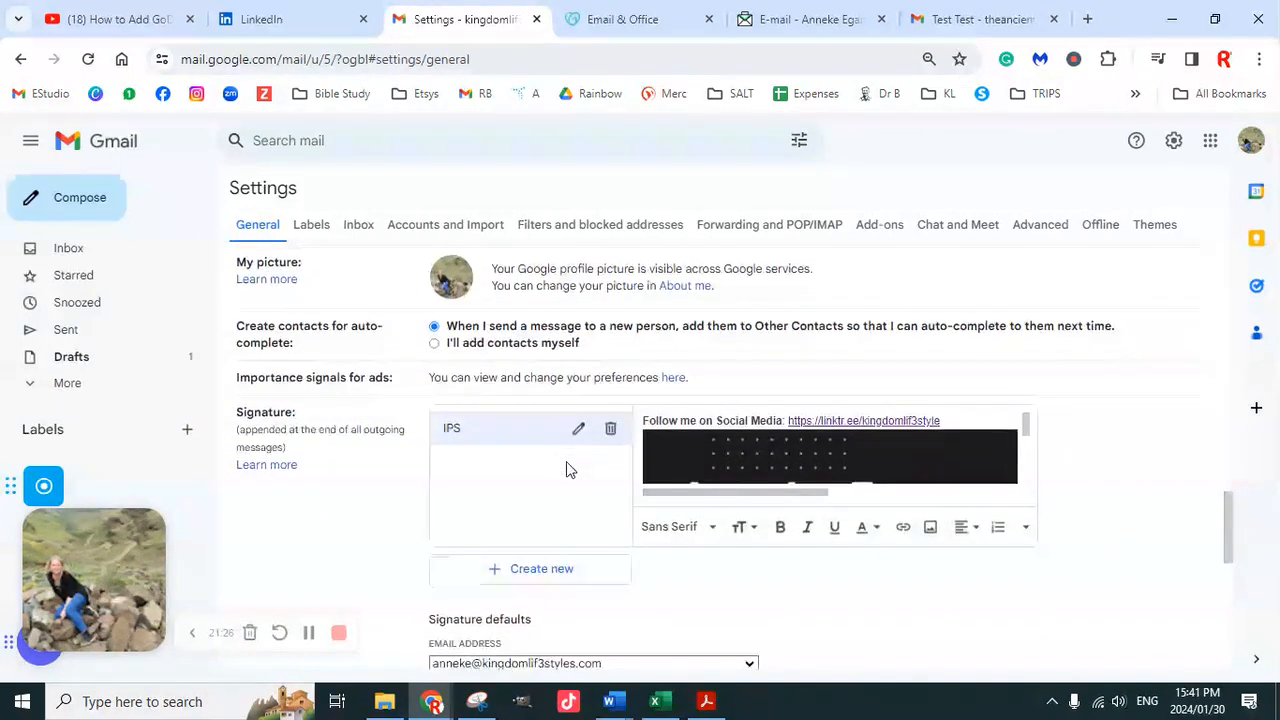
{"action": "scroll", "coordinate": [572, 461], "scroll_direction": "down", "scroll_amount": 2}
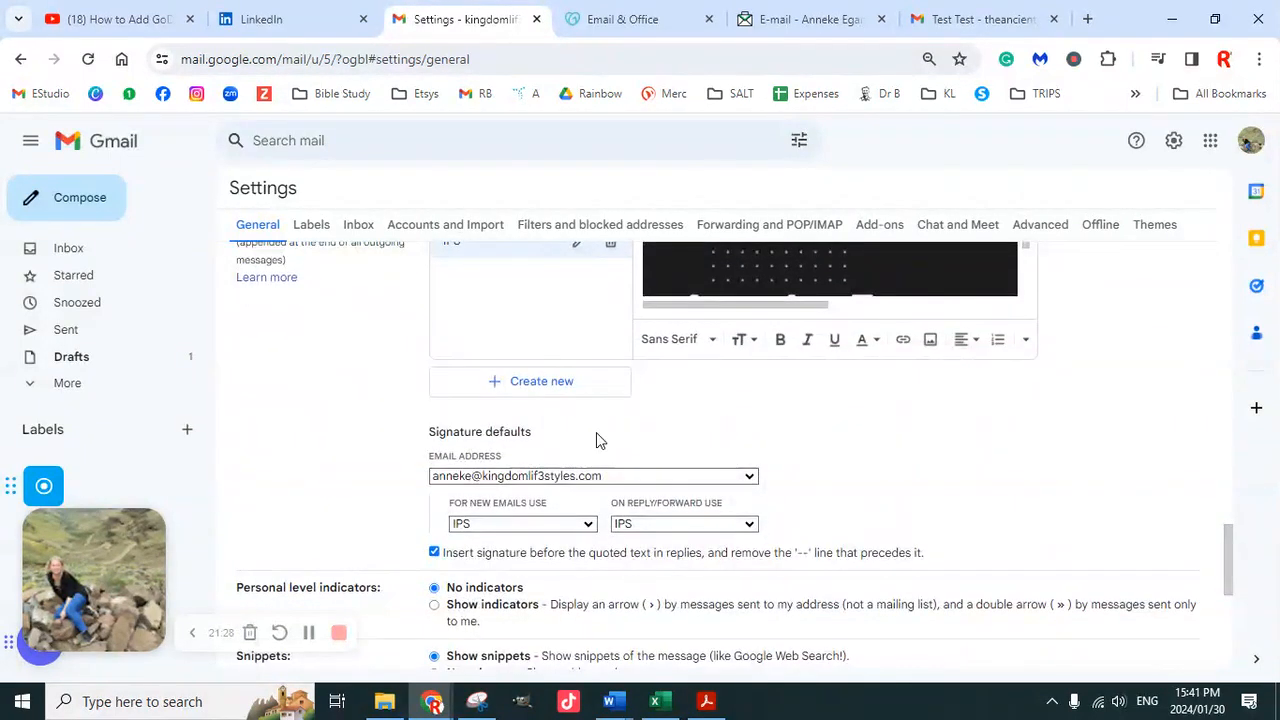
{"action": "left_click", "coordinate": [592, 479]}
{"action": "left_click", "coordinate": [574, 511]}
{"action": "scroll", "coordinate": [625, 513], "scroll_direction": "down", "scroll_amount": 5}
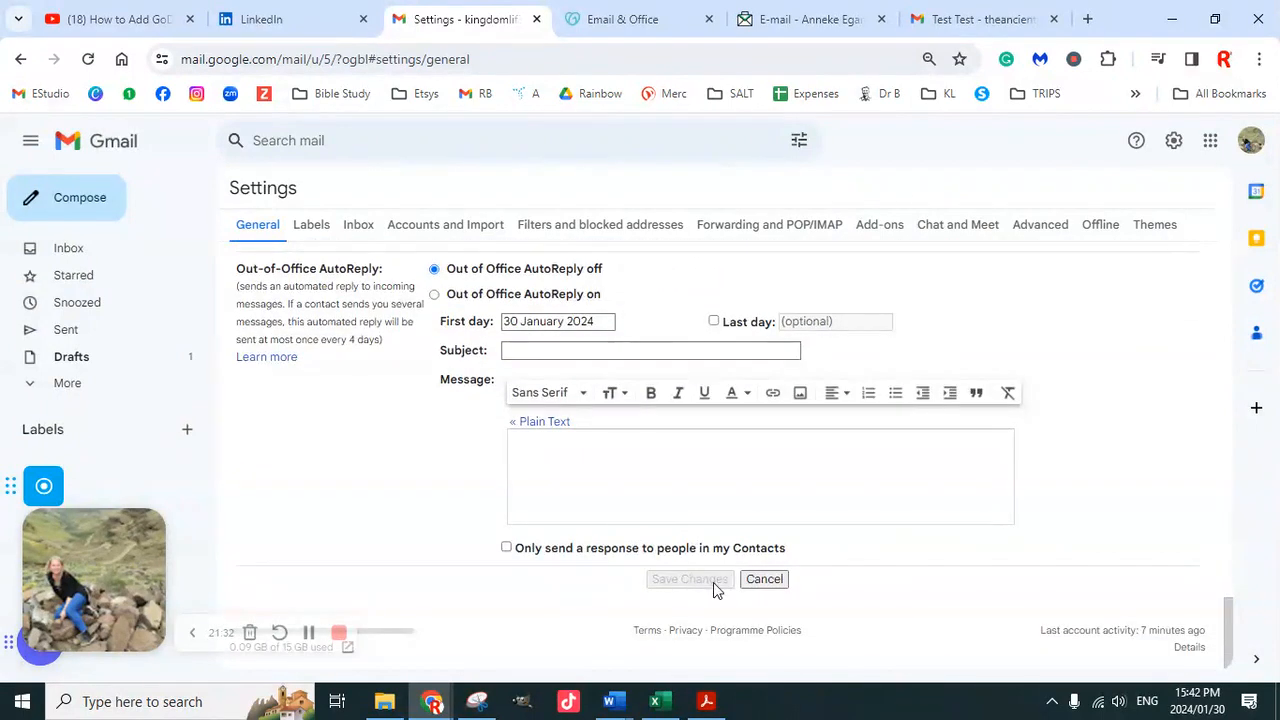
{"action": "left_click", "coordinate": [507, 549]}
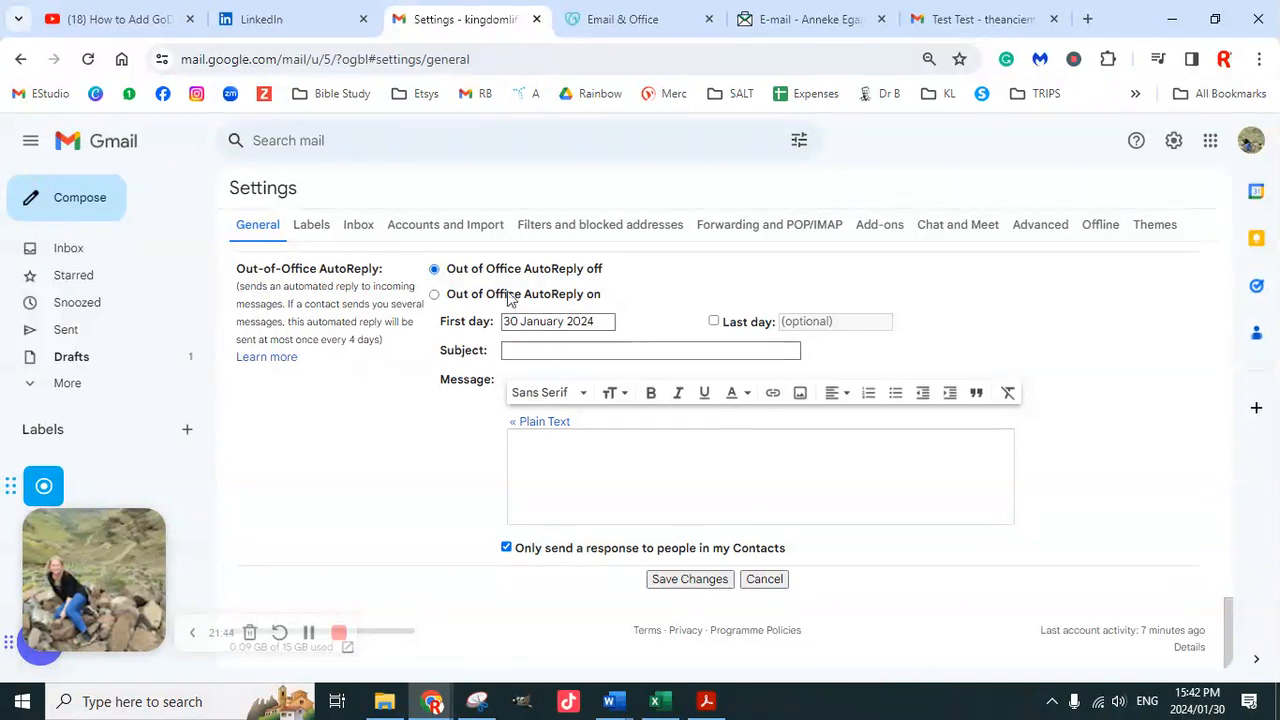
Review the General settings and save the changes
{"action": "scroll", "coordinate": [662, 437], "scroll_direction": "up", "scroll_amount": 1}
{"action": "scroll", "coordinate": [620, 460], "scroll_direction": "up", "scroll_amount": 5}
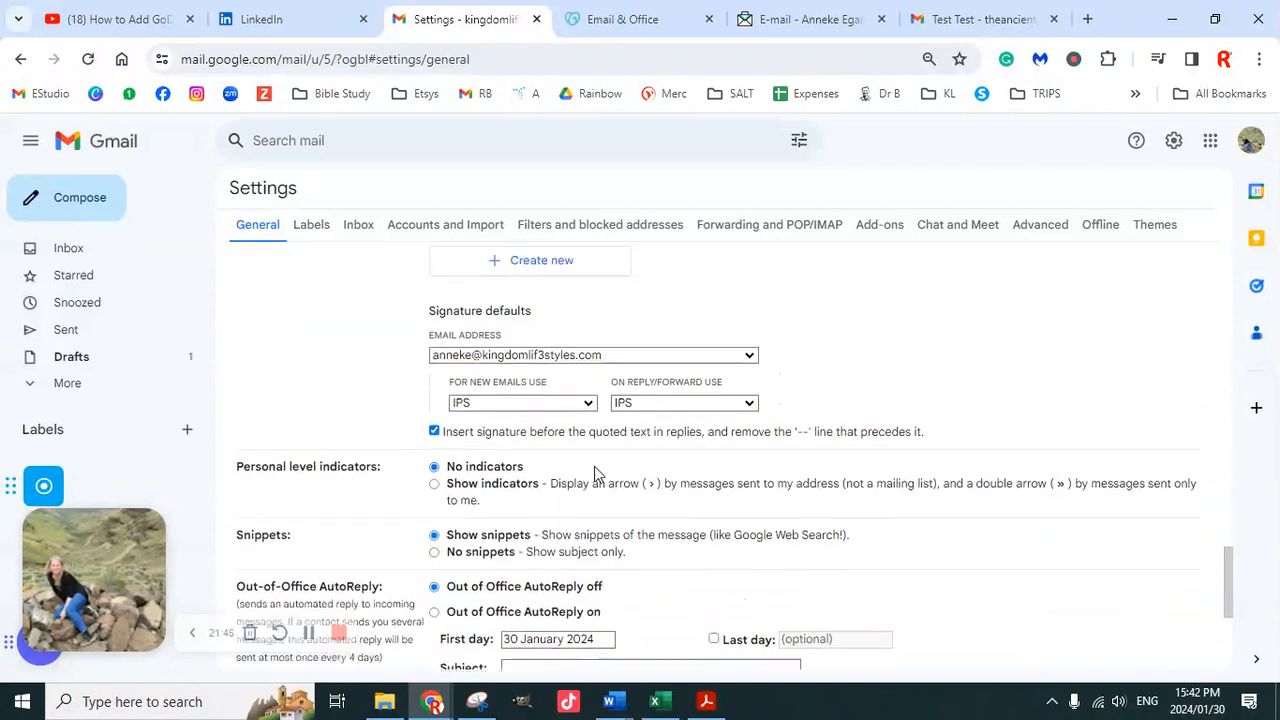
{"action": "scroll", "coordinate": [588, 480], "scroll_direction": "up", "scroll_amount": 8}
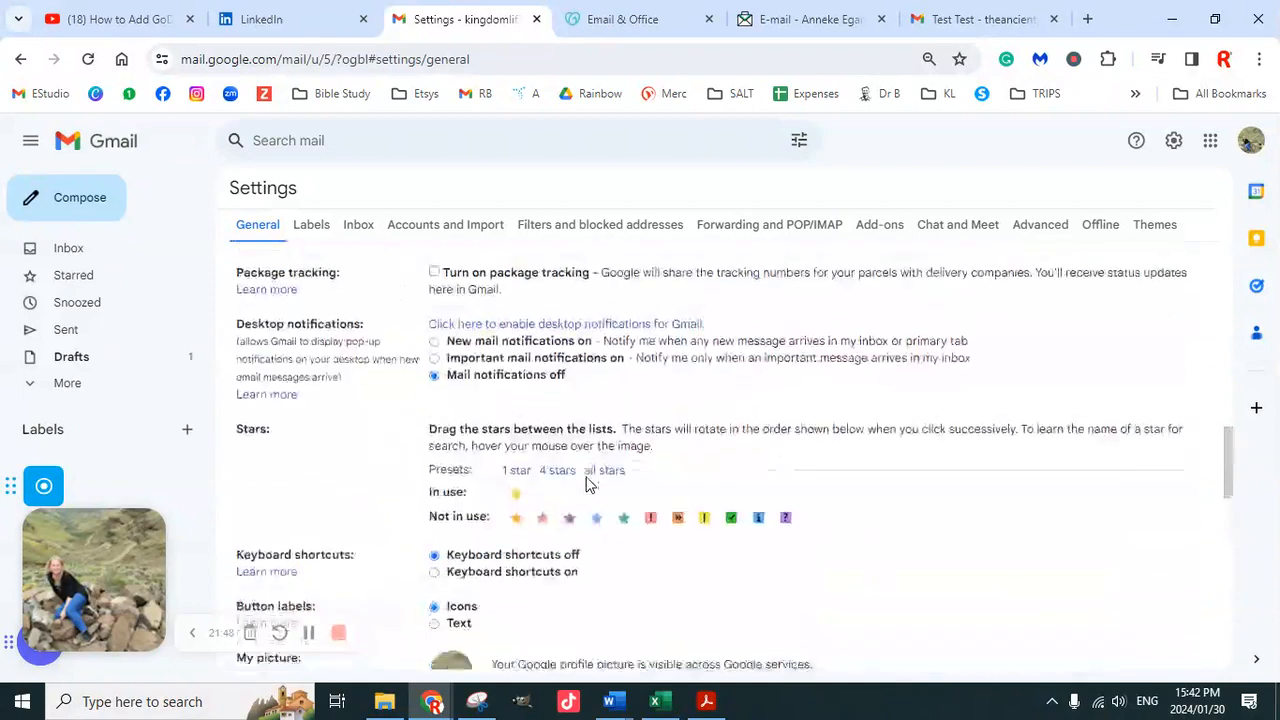
{"action": "scroll", "coordinate": [588, 484], "scroll_direction": "up", "scroll_amount": 6}
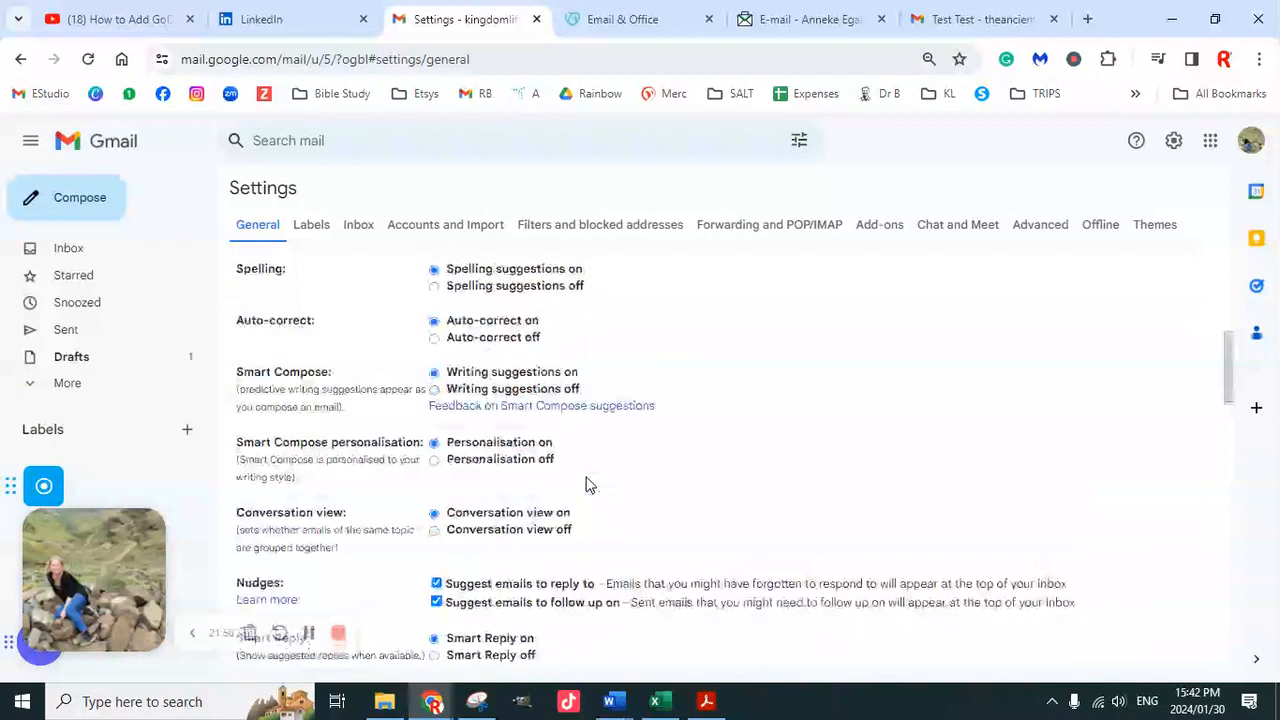
{"action": "scroll", "coordinate": [590, 485], "scroll_direction": "up", "scroll_amount": 3}
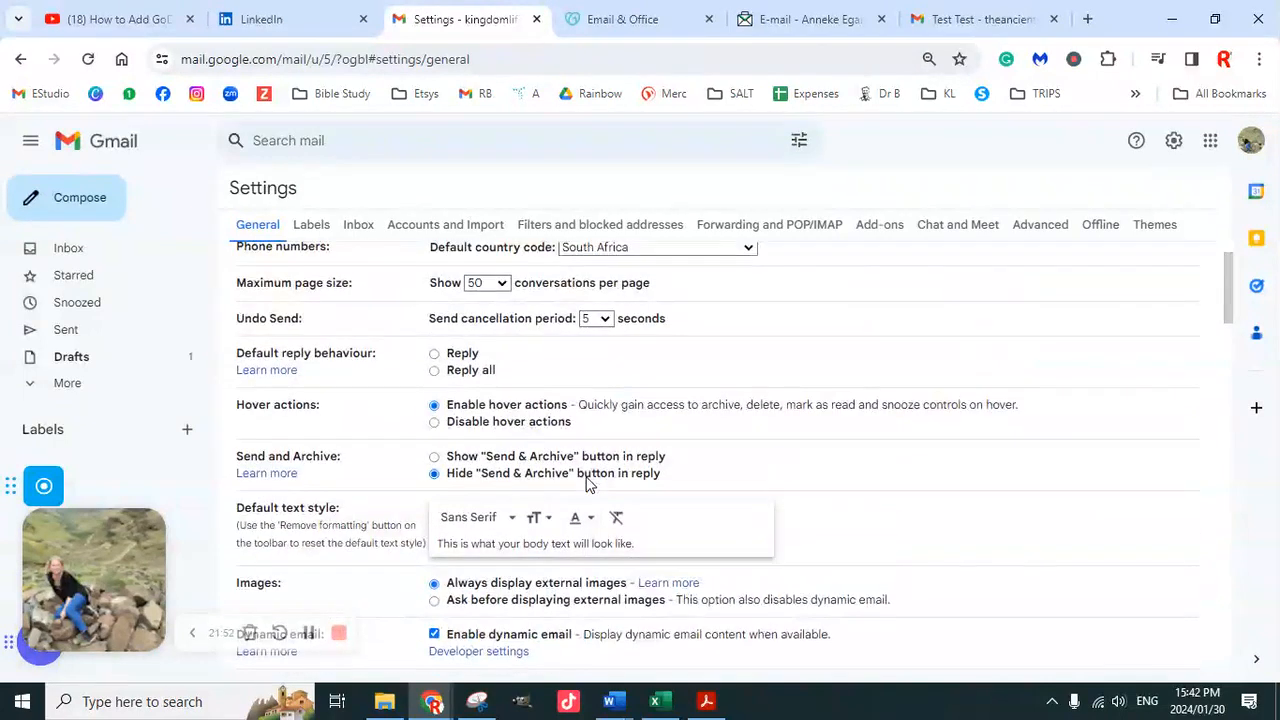
{"action": "scroll", "coordinate": [603, 487], "scroll_direction": "down", "scroll_amount": 2}
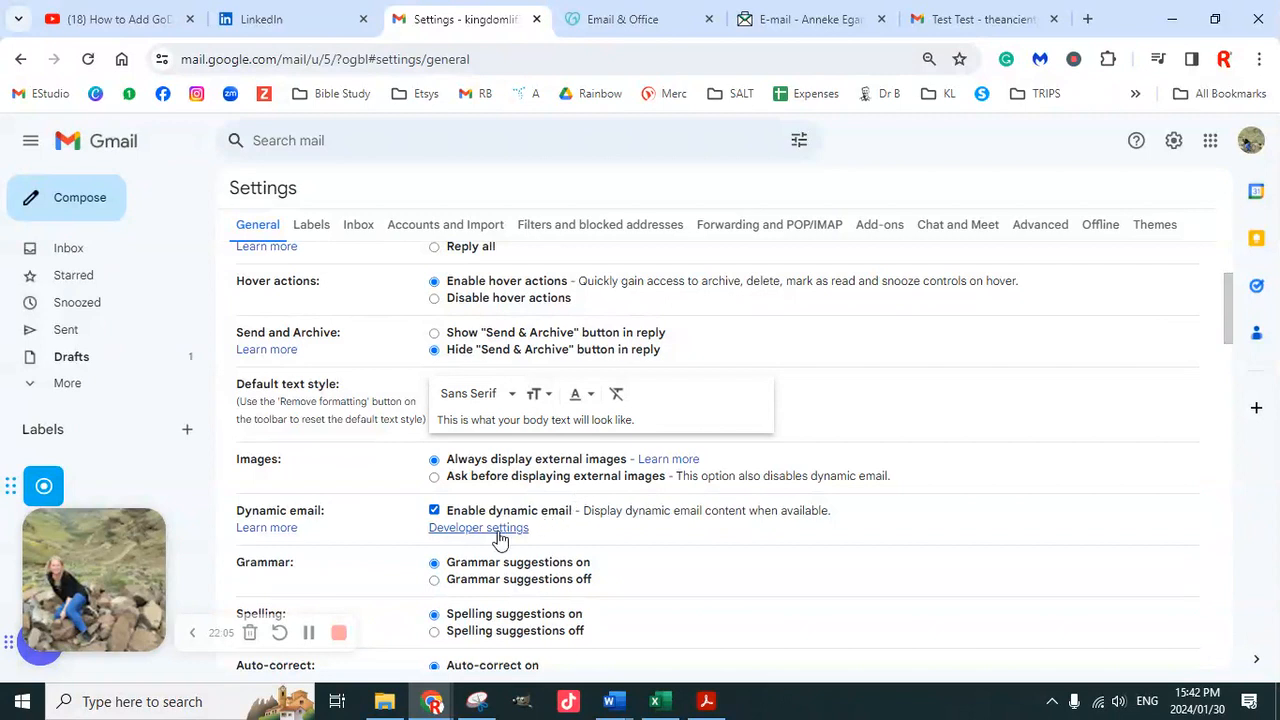
{"action": "scroll", "coordinate": [697, 558], "scroll_direction": "down", "scroll_amount": 15}
{"action": "scroll", "coordinate": [703, 549], "scroll_direction": "down", "scroll_amount": 10}
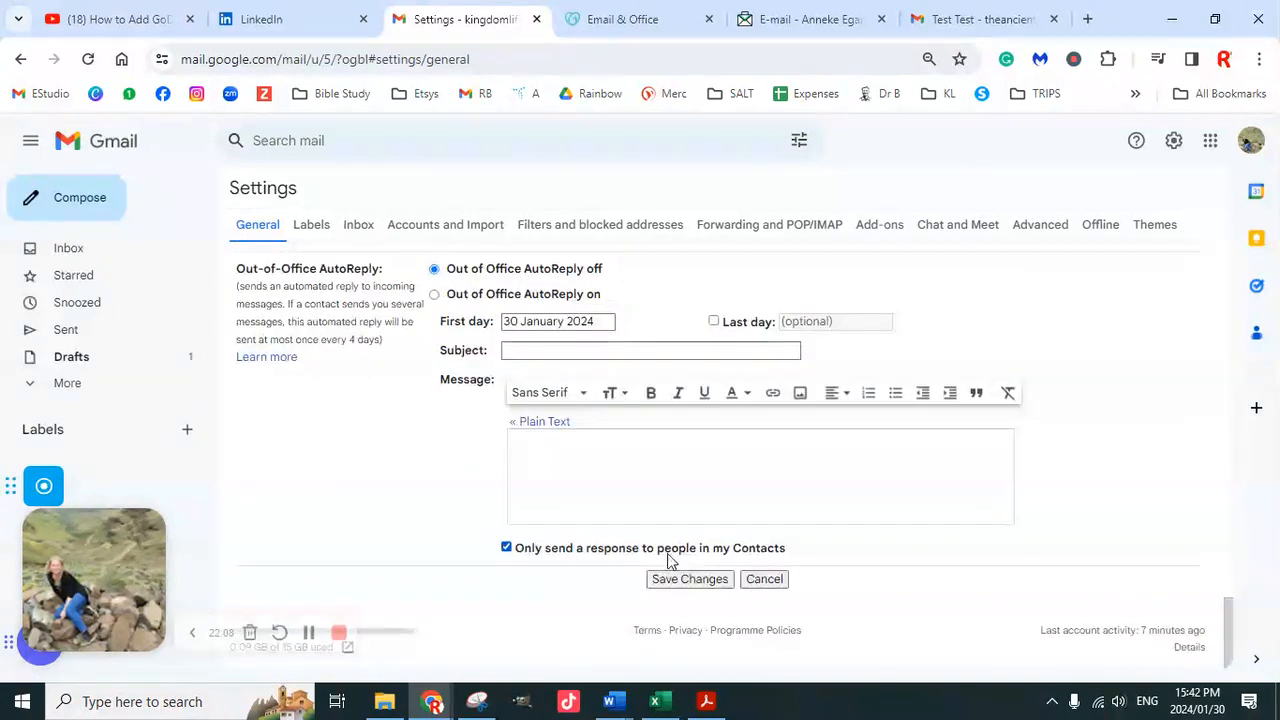
{"action": "left_click", "coordinate": [689, 579]}
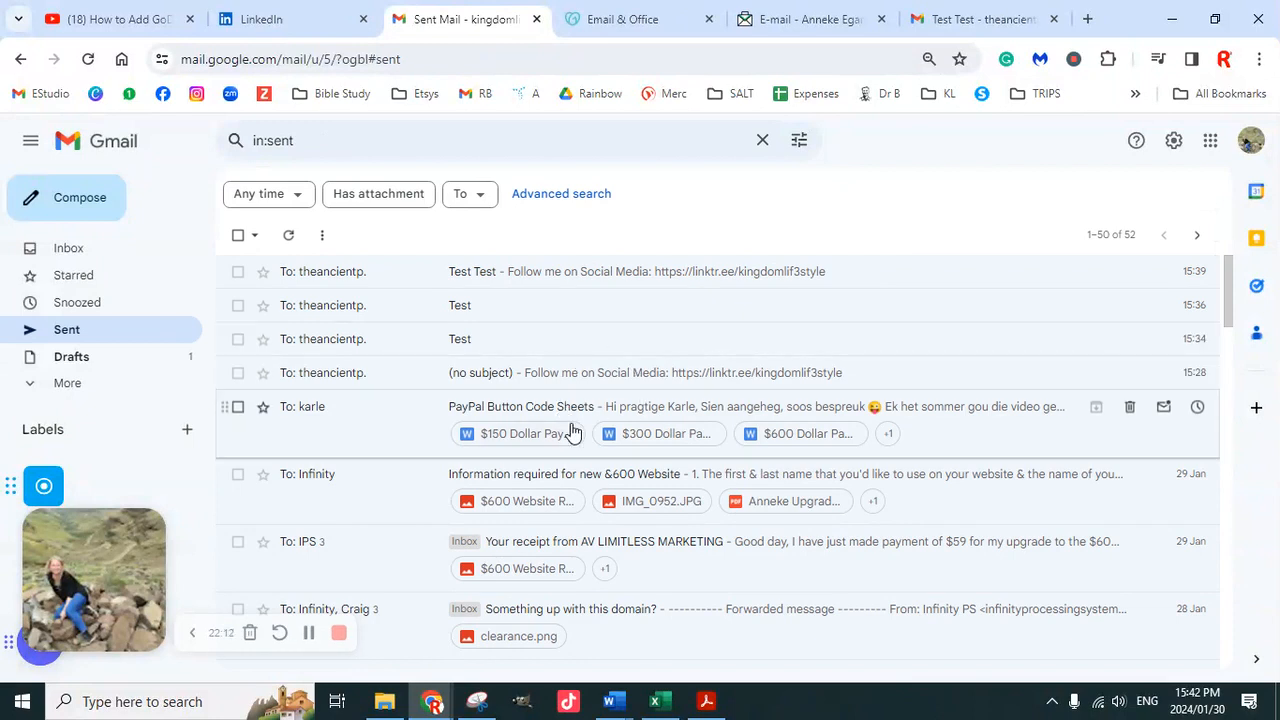
Send a new email with subject 'Final Test' to the suggested receiving Gmail address
{"action": "left_click", "coordinate": [73, 215]}
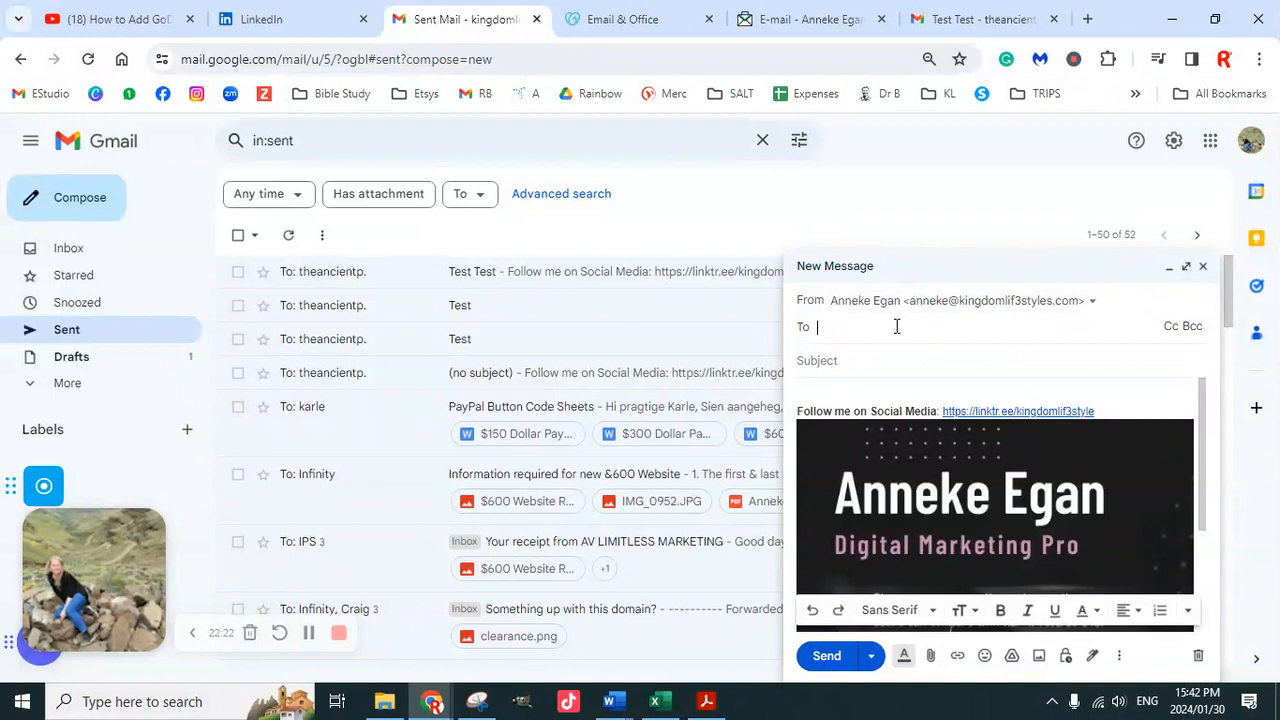
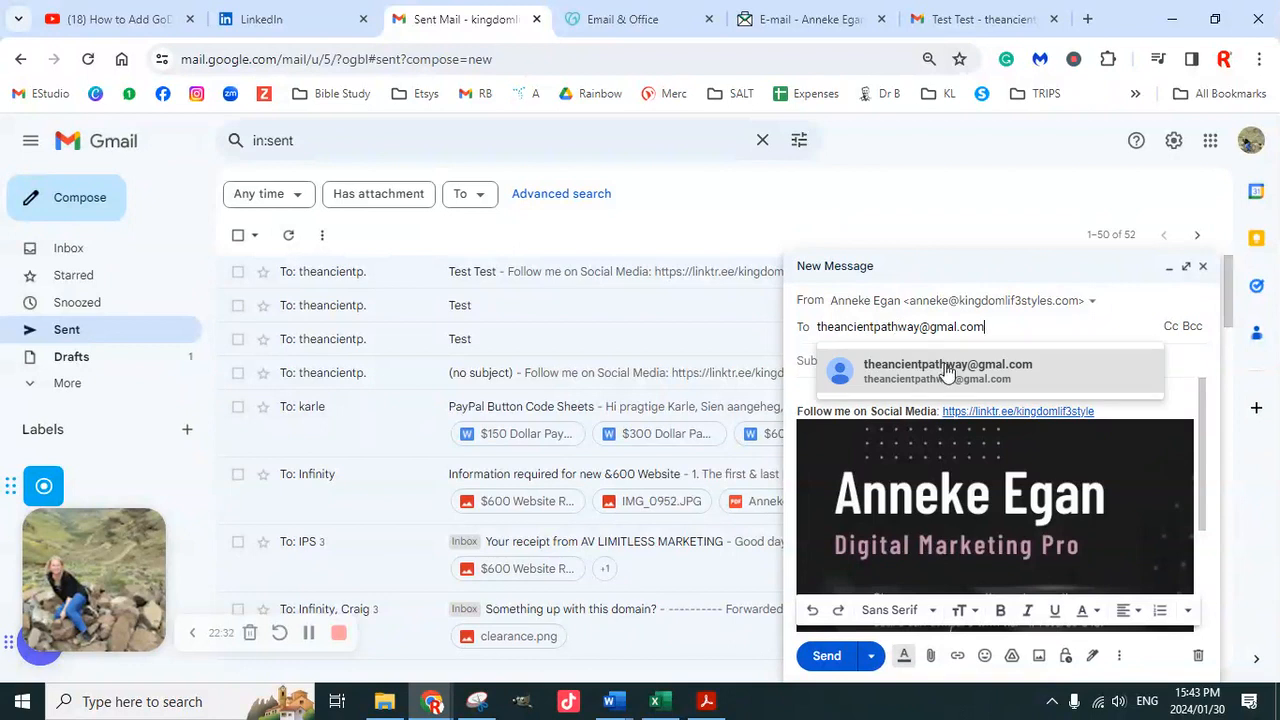
{"action": "left_click", "coordinate": [947, 370]}
{"action": "left_click", "coordinate": [858, 372]}
{"action": "type", "text": "Final Test"}
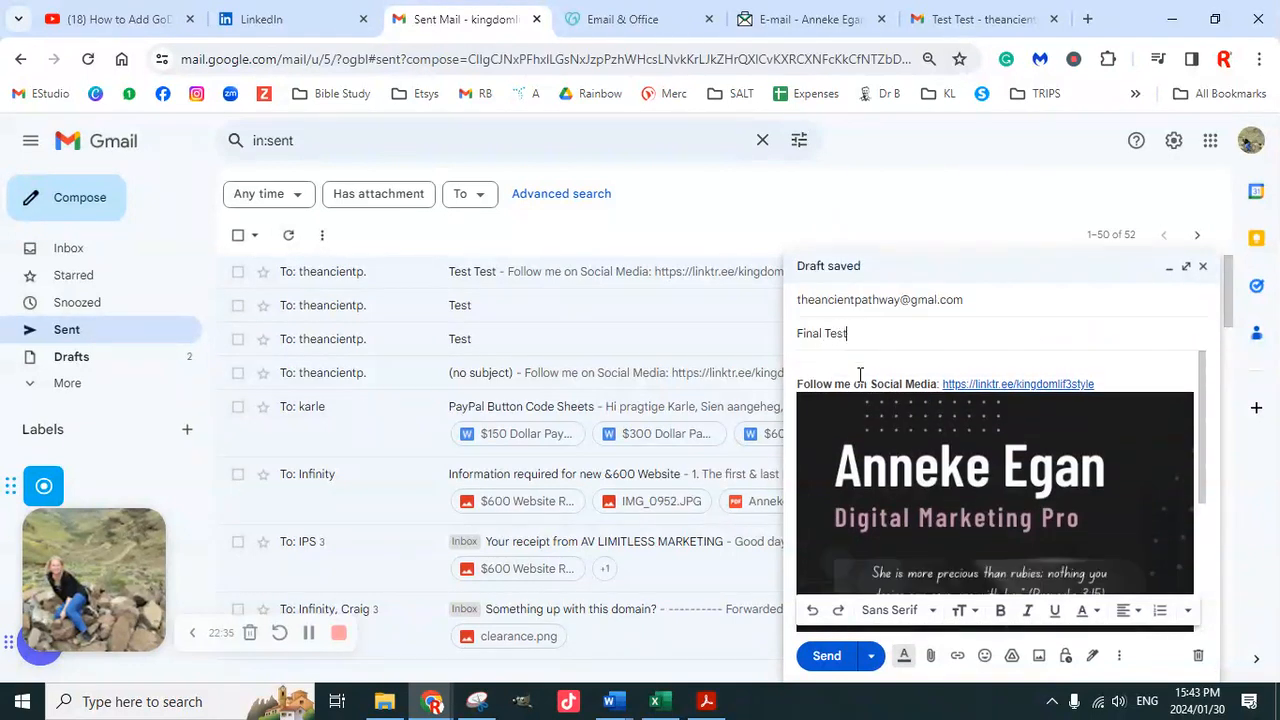
{"action": "left_click", "coordinate": [827, 657]}
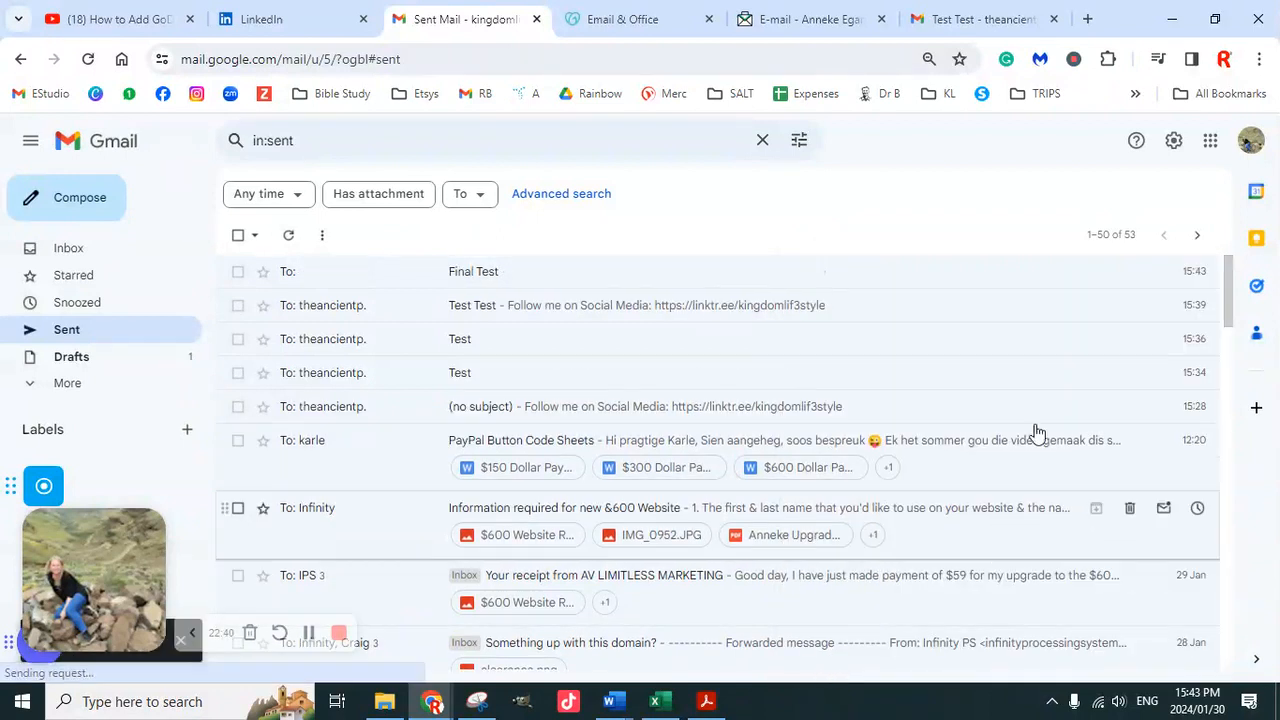
{"action": "left_click", "coordinate": [1005, 20]}
Check the receiving Gmail account's inbox, then switch to the GoDaddy webmail inbox
{"action": "left_click", "coordinate": [100, 252]}
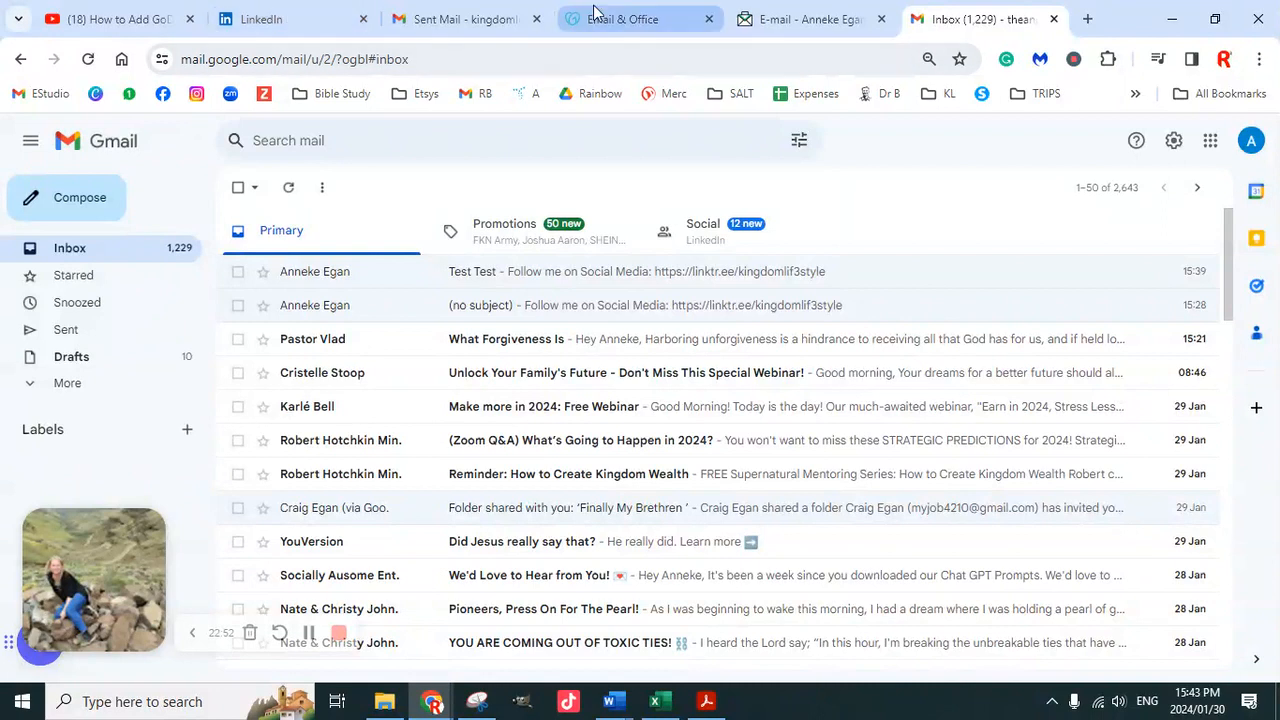
{"action": "mouse_move", "coordinate": [604, 20]}
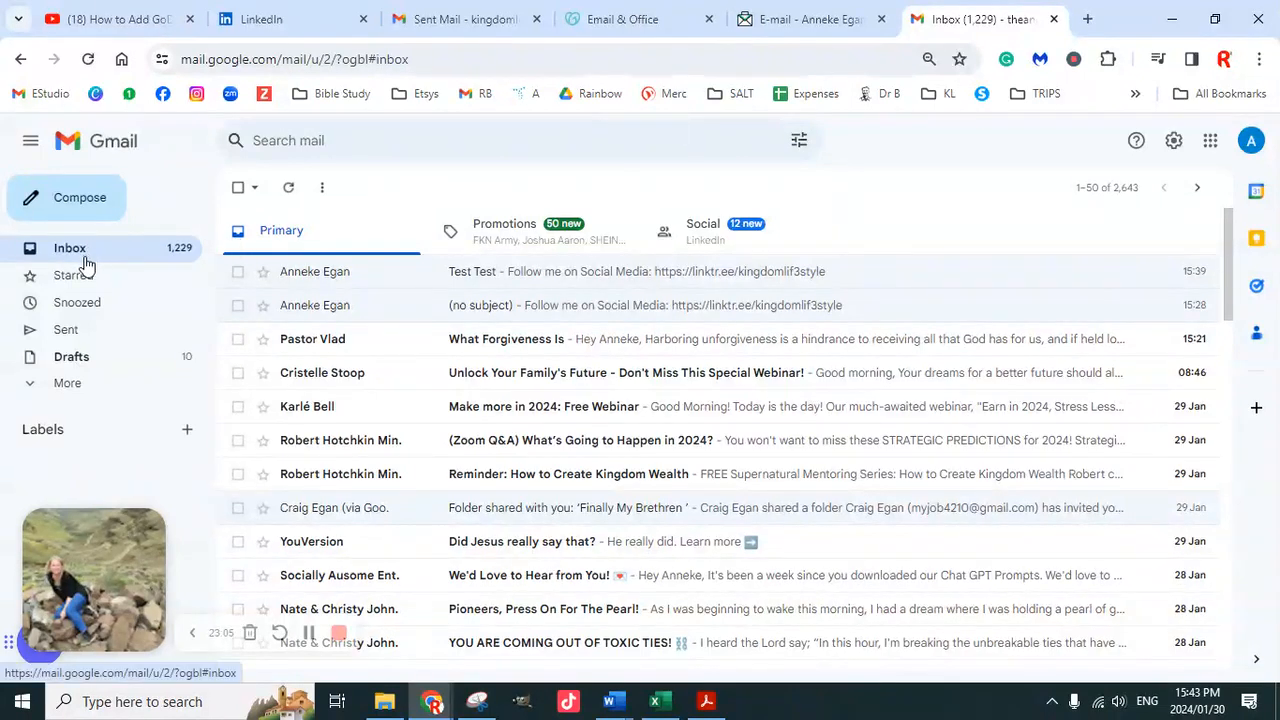
{"action": "left_click", "coordinate": [785, 25]}
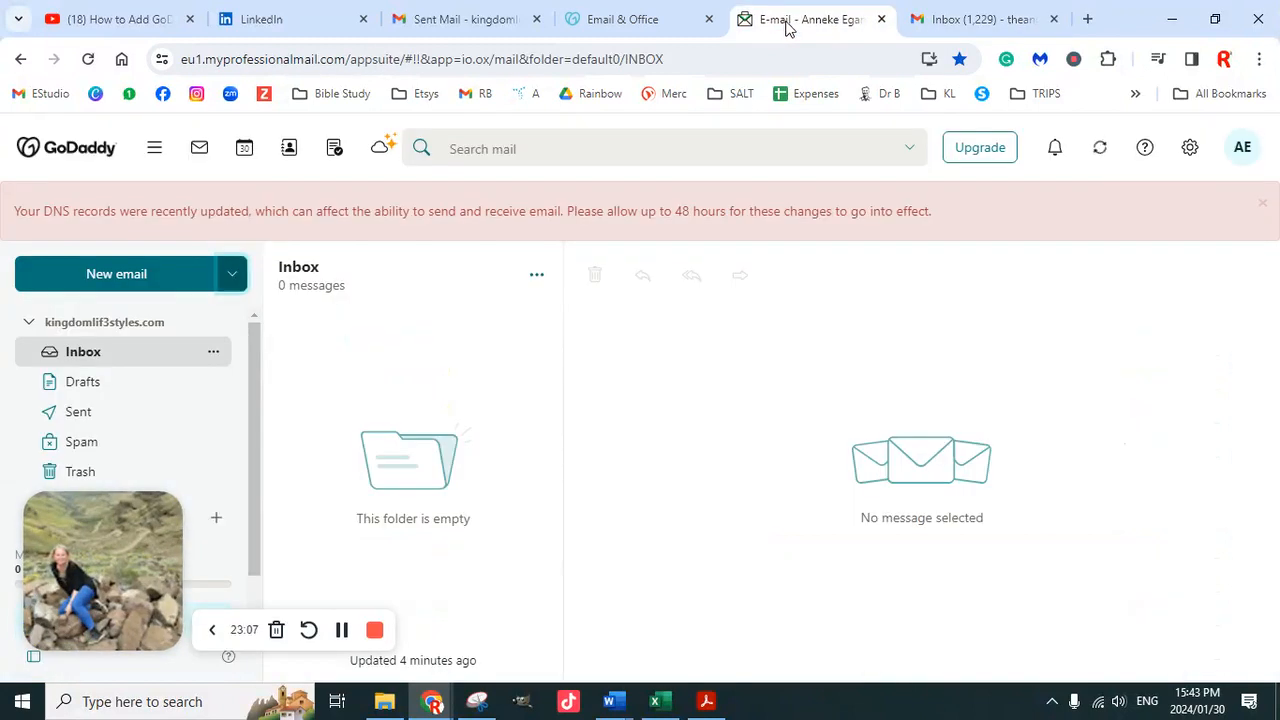
Review the empty webmail inbox, its folder list and the server settings, then return to Gmail
{"action": "left_click", "coordinate": [133, 362]}
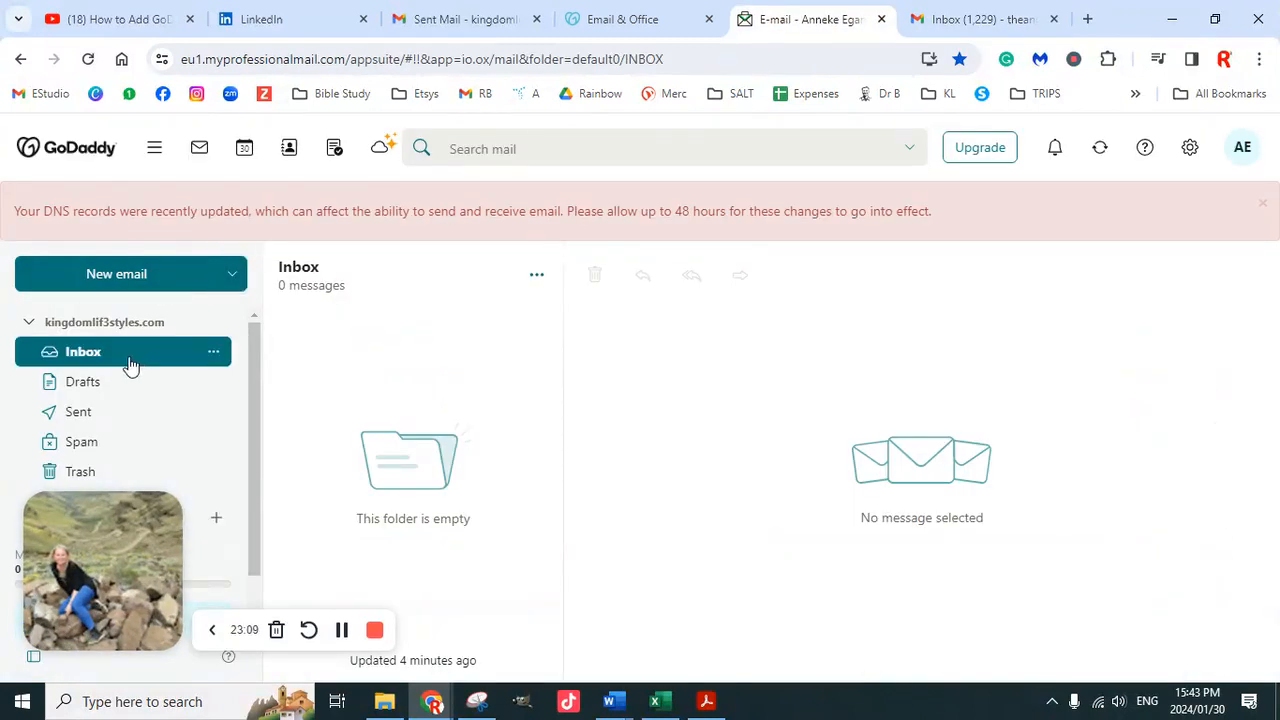
{"action": "left_click", "coordinate": [29, 323]}
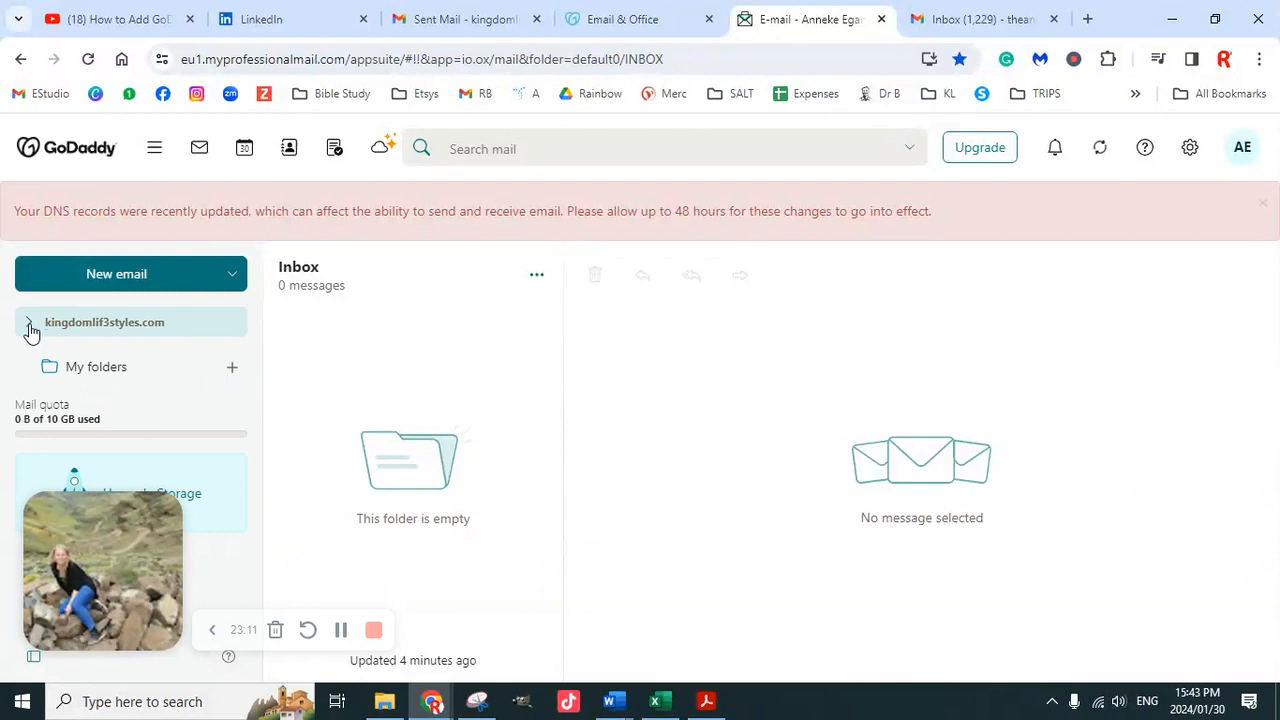
{"action": "left_click", "coordinate": [29, 323]}
{"action": "left_click", "coordinate": [625, 22]}
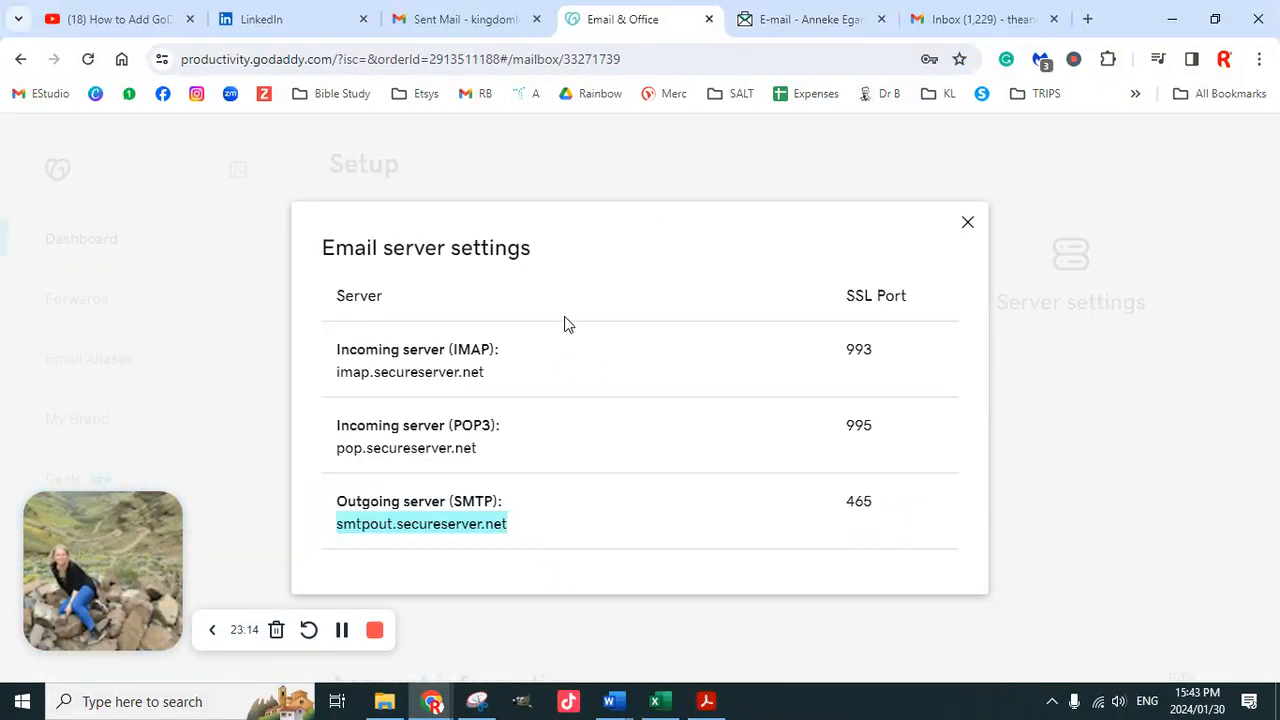
{"action": "left_click", "coordinate": [829, 17]}
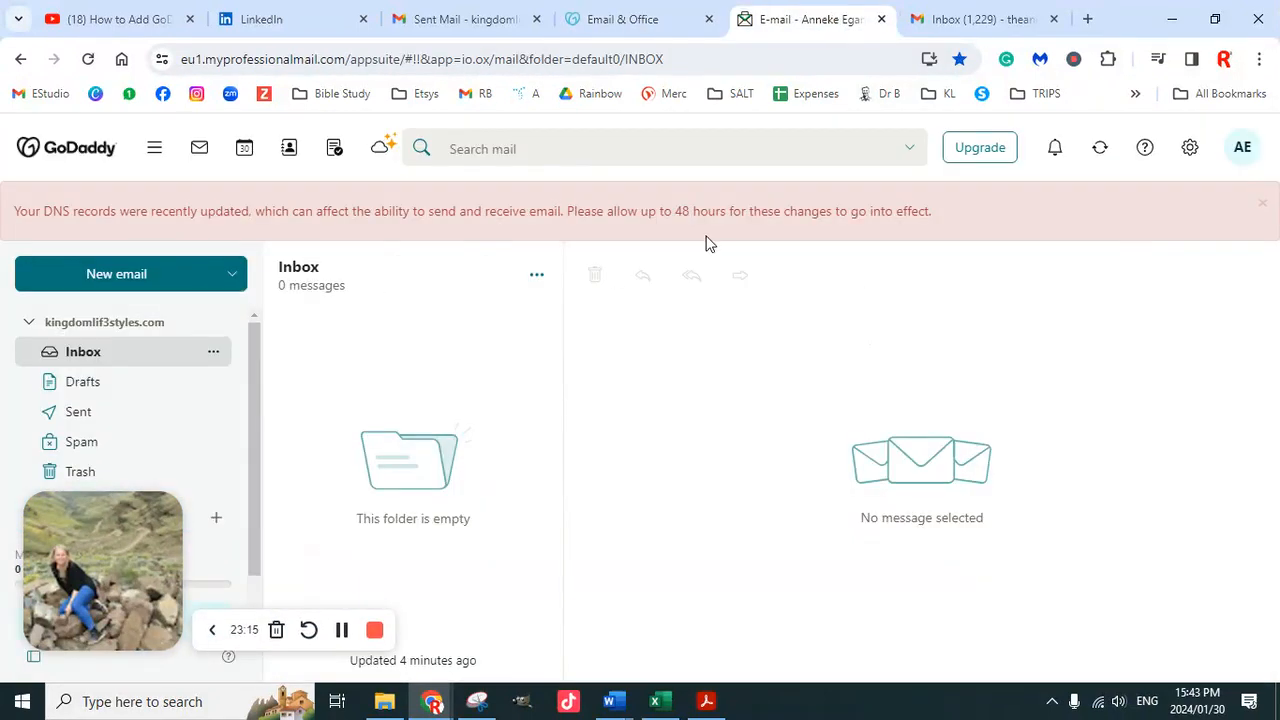
{"action": "left_click", "coordinate": [971, 17]}
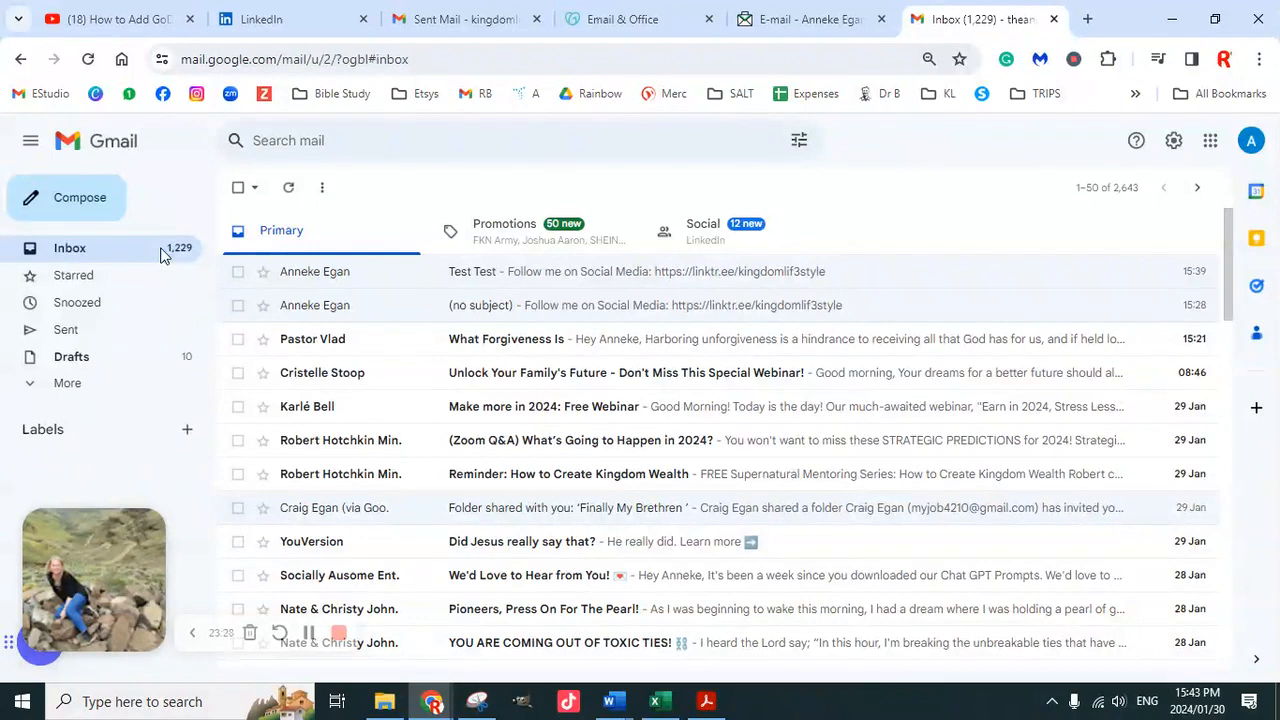
{"action": "left_click", "coordinate": [132, 255]}
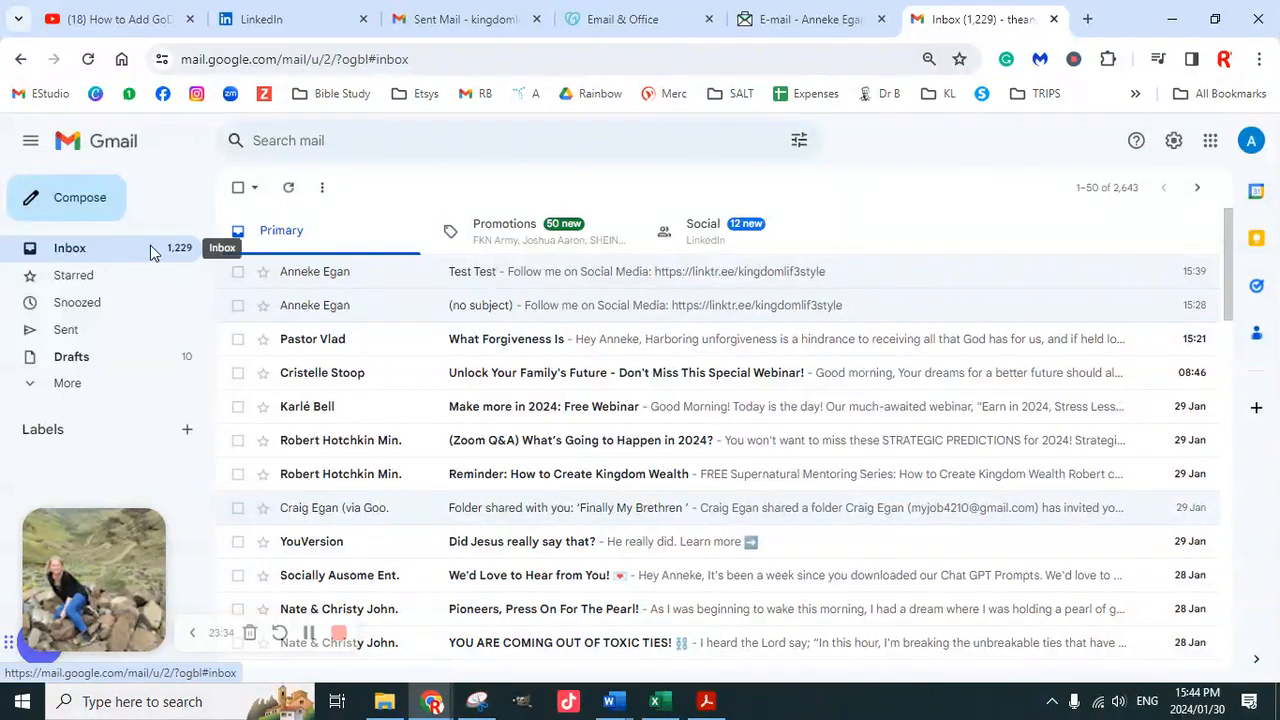
{"action": "left_click", "coordinate": [468, 20]}
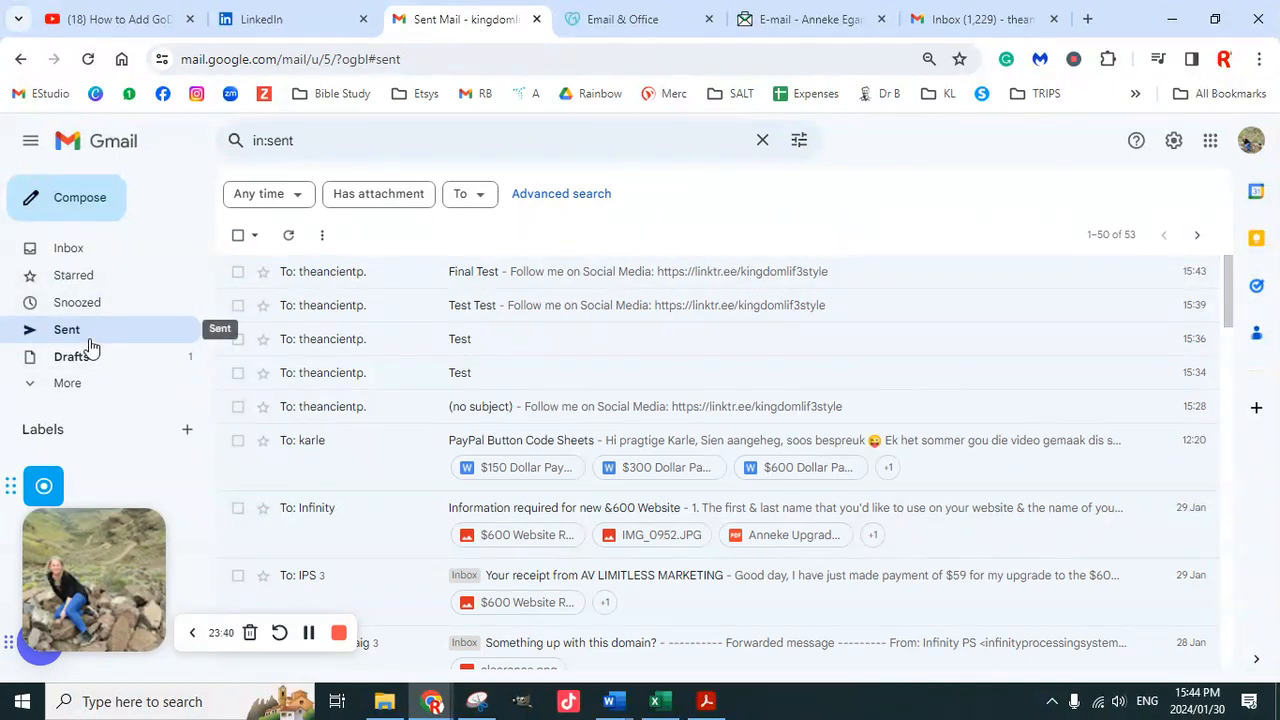
{"action": "left_click", "coordinate": [370, 282]}
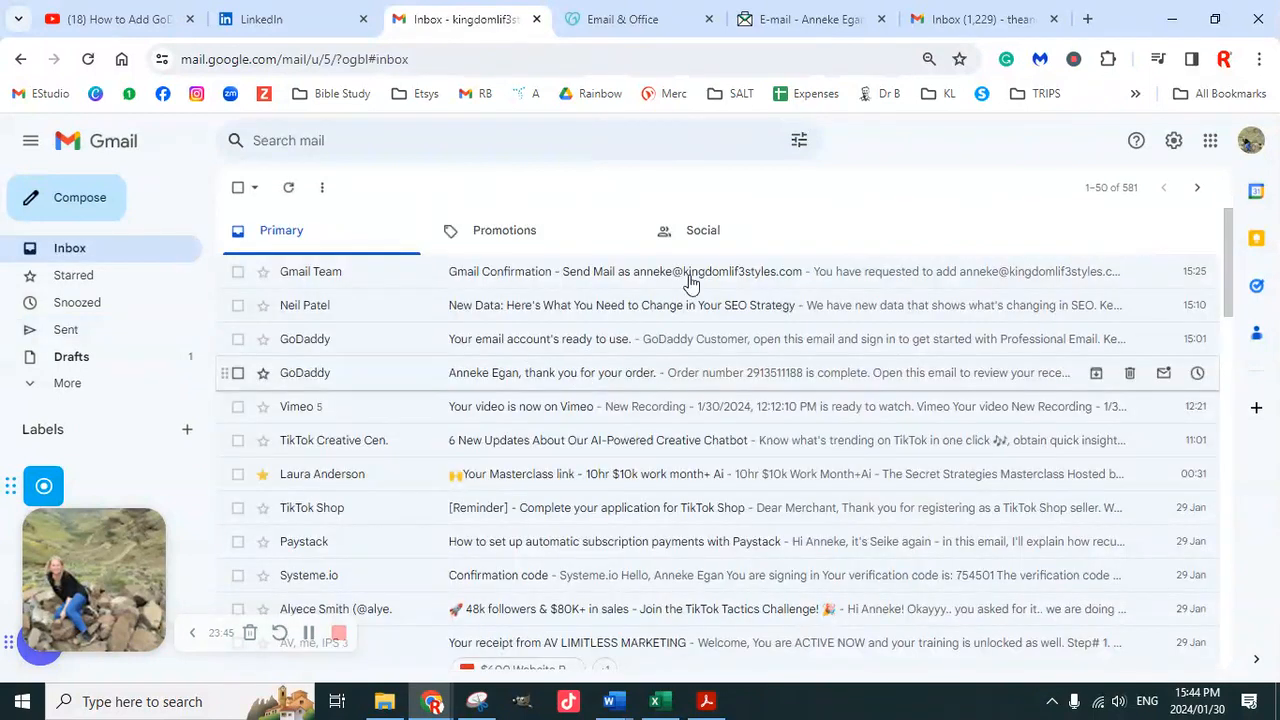
{"action": "left_click", "coordinate": [993, 22]}
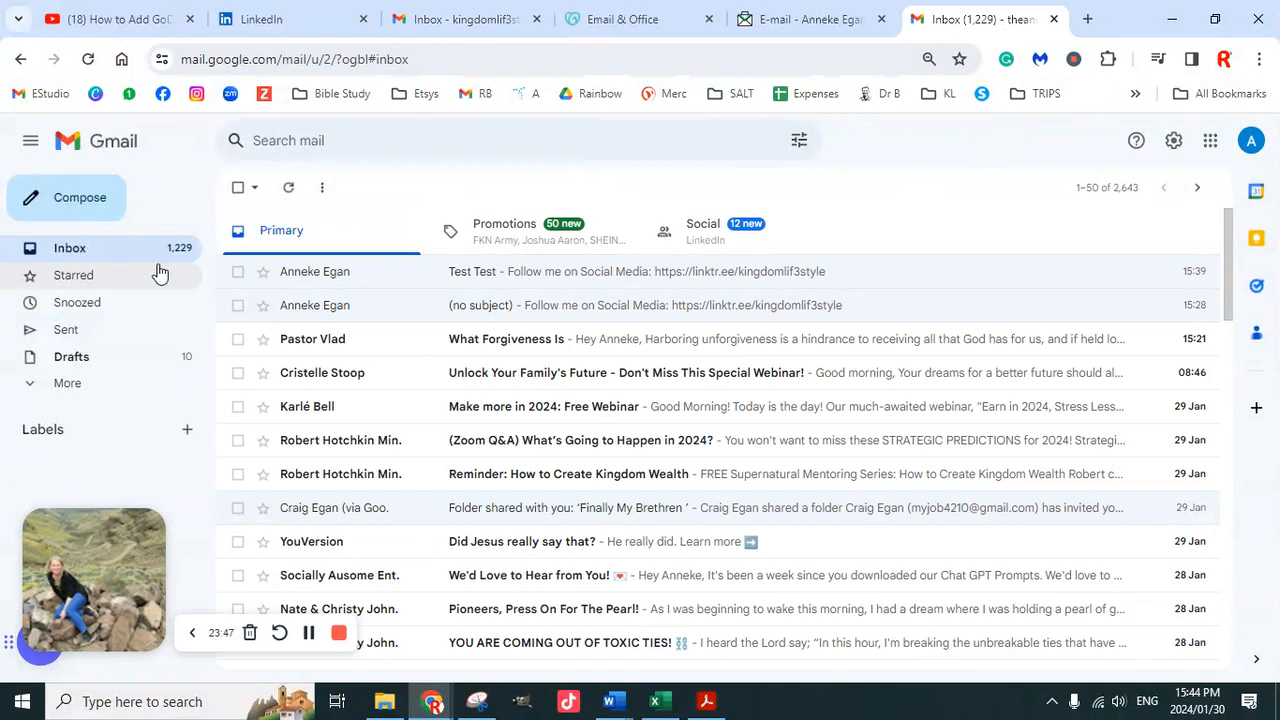
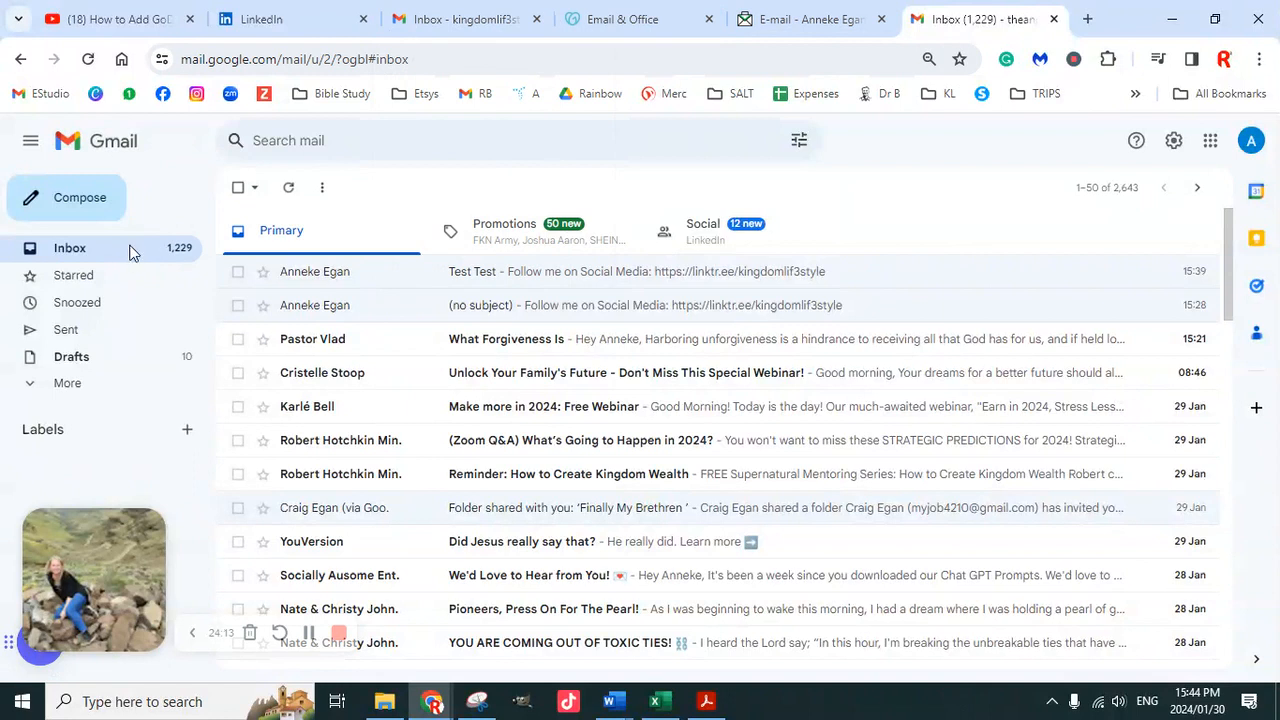
Open the Test Test email and review its image signature and social link
{"action": "left_click", "coordinate": [425, 271]}
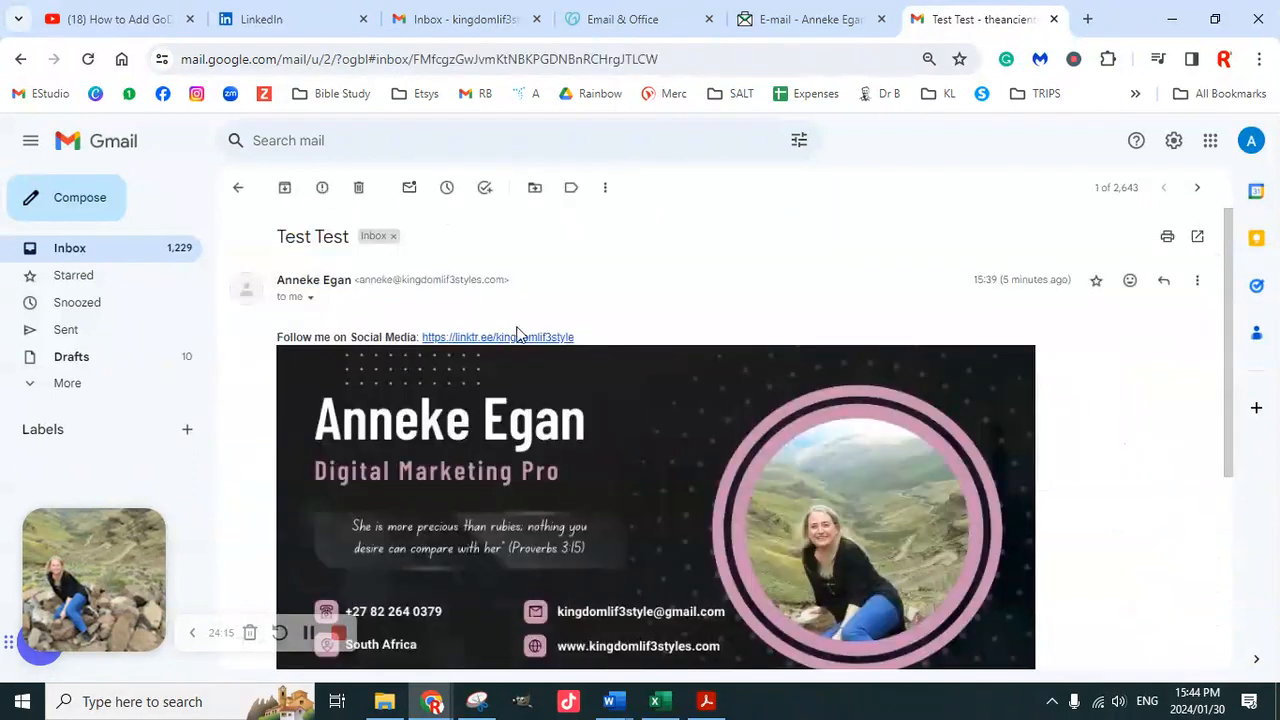
{"action": "scroll", "coordinate": [590, 375], "scroll_direction": "down", "scroll_amount": 5}
{"action": "scroll", "coordinate": [580, 386], "scroll_direction": "up", "scroll_amount": 5}
Return to the inbox, then bring up quick settings in the business mailbox's tab
{"action": "left_click", "coordinate": [137, 258]}
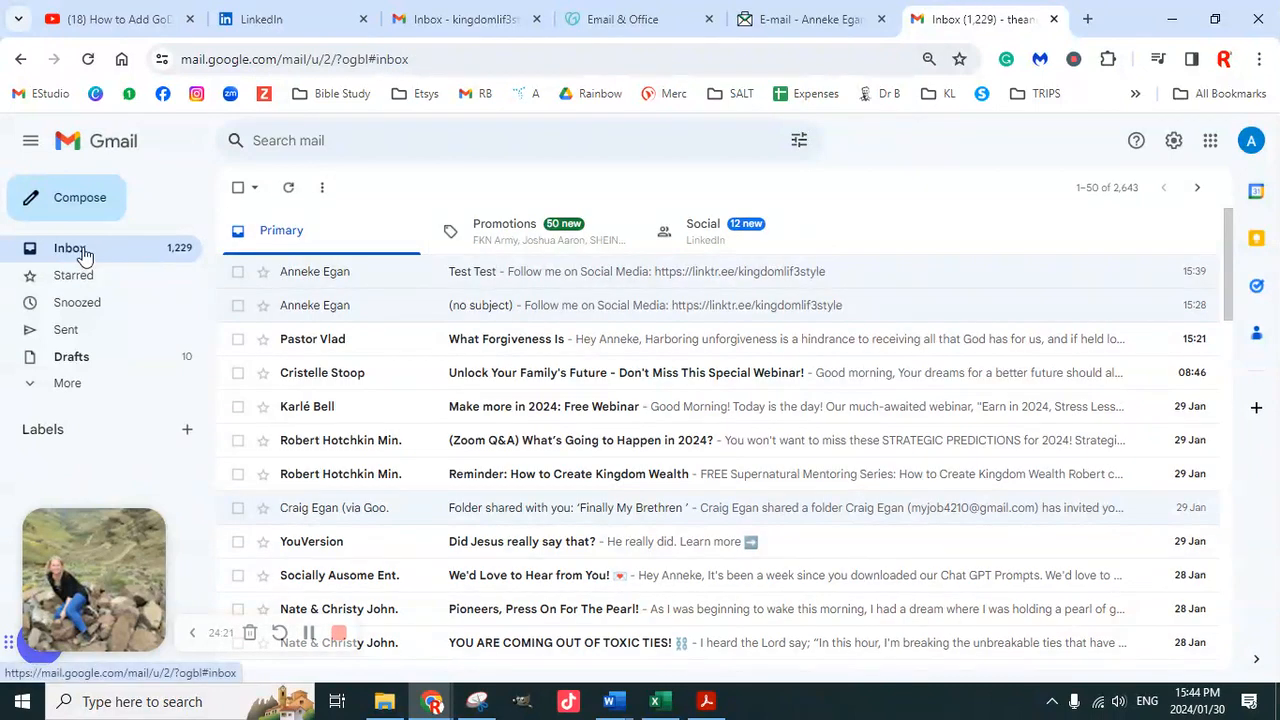
{"action": "left_click", "coordinate": [479, 30]}
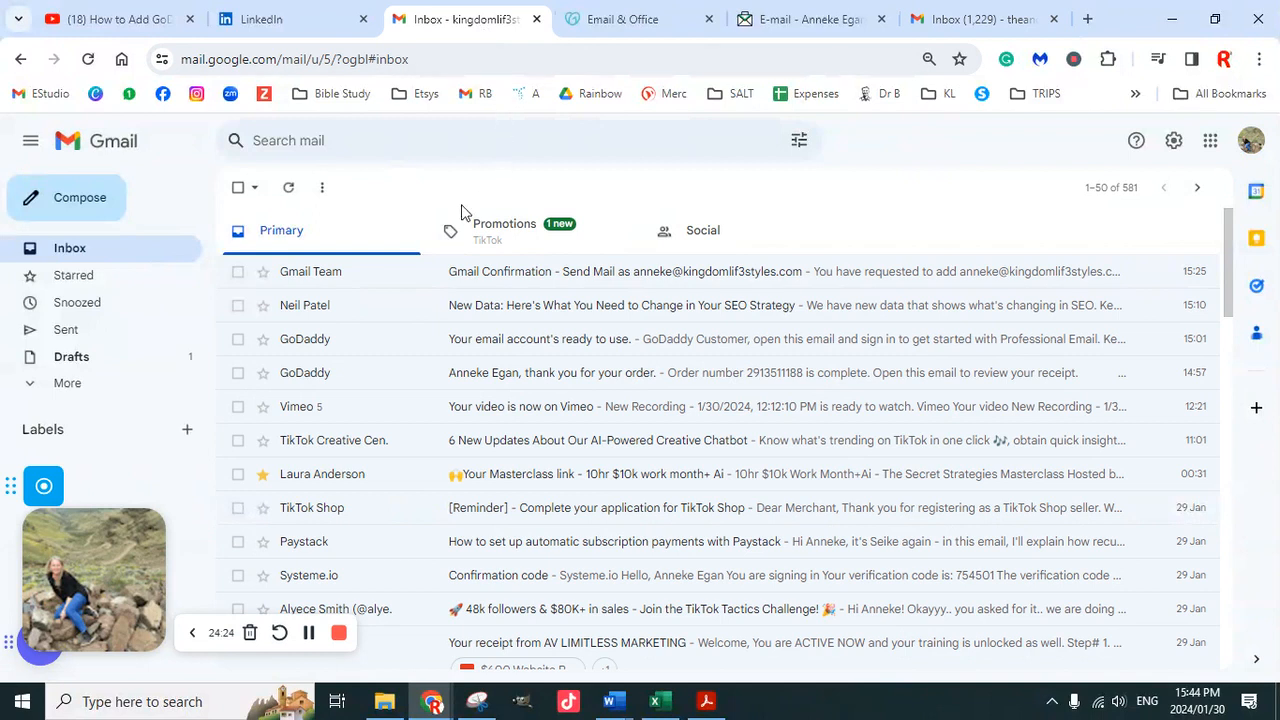
{"action": "left_click", "coordinate": [1173, 140]}
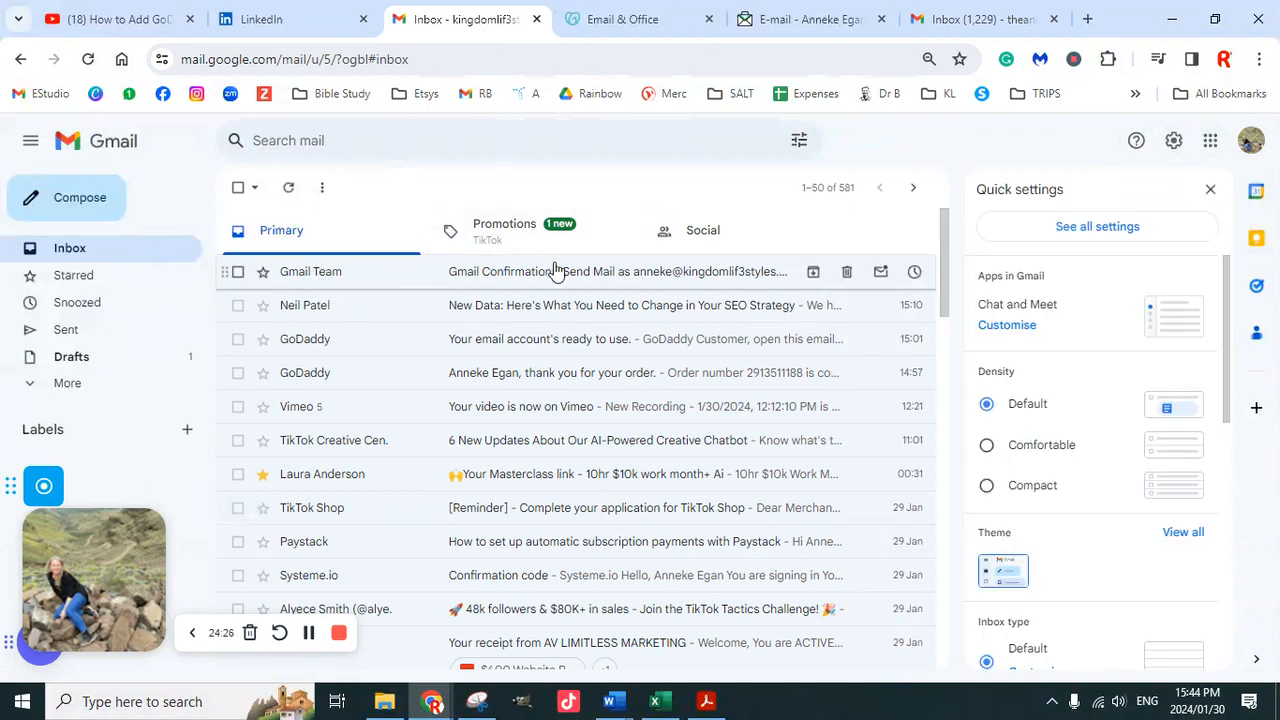
Open the full settings and look over Accounts and Import before going back to General
{"action": "left_click", "coordinate": [1154, 232]}
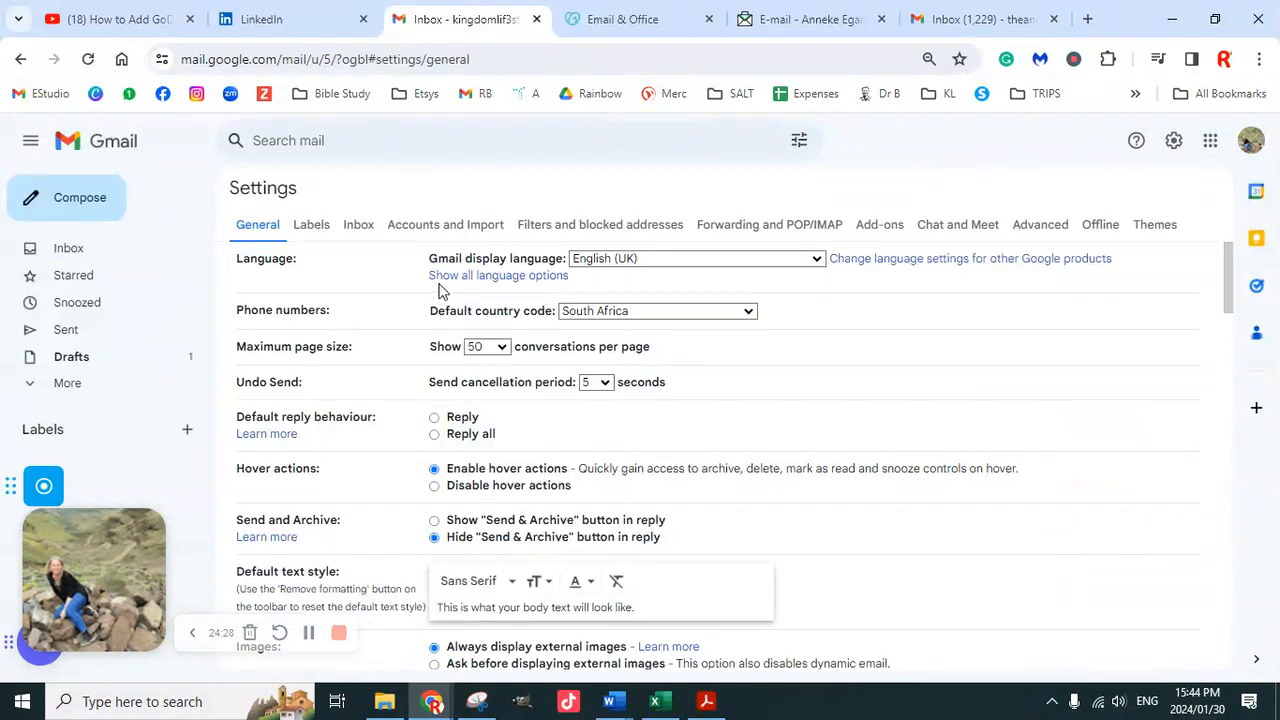
{"action": "left_click", "coordinate": [463, 230]}
{"action": "scroll", "coordinate": [617, 352], "scroll_direction": "down", "scroll_amount": 1}
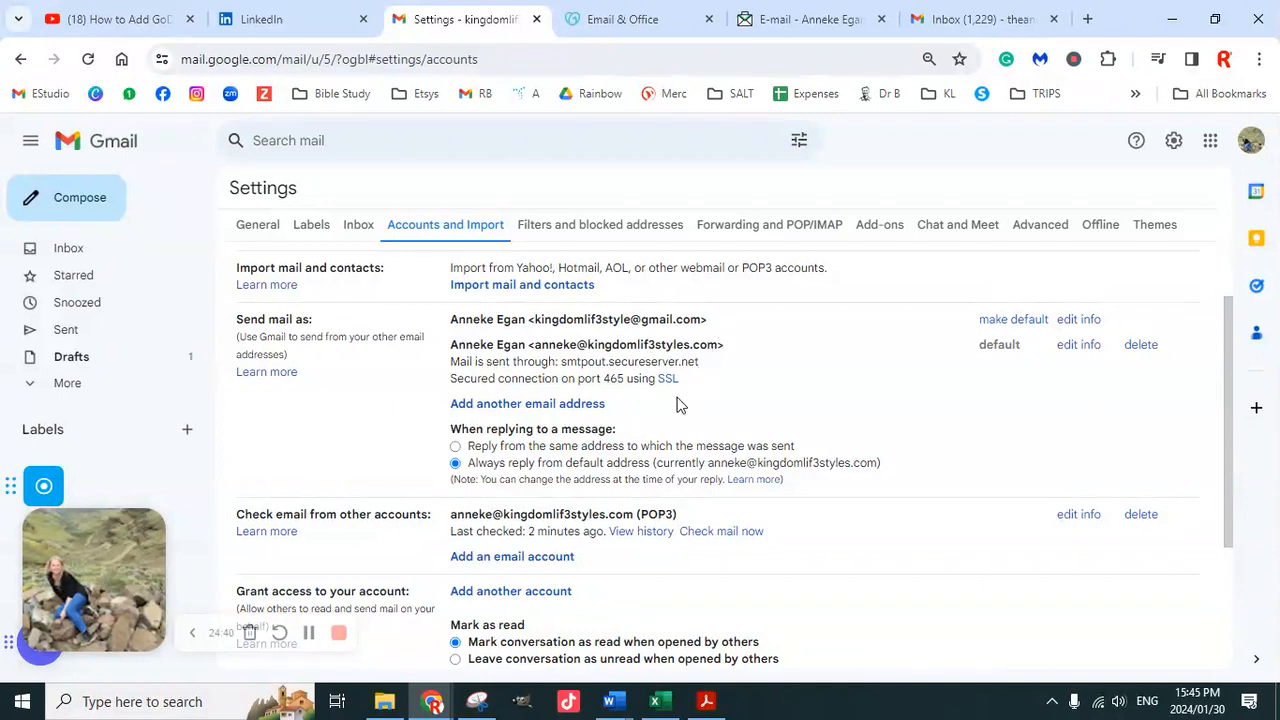
{"action": "scroll", "coordinate": [677, 410], "scroll_direction": "down", "scroll_amount": 1}
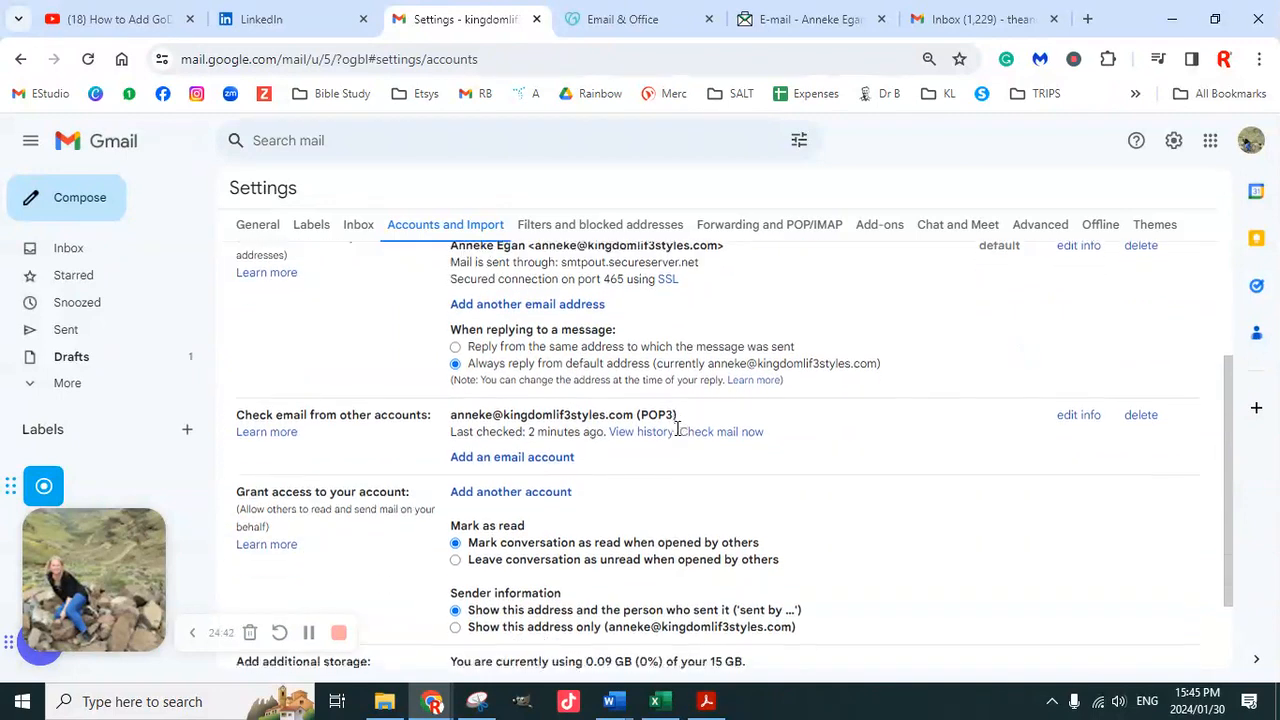
{"action": "scroll", "coordinate": [677, 428], "scroll_direction": "down", "scroll_amount": 1}
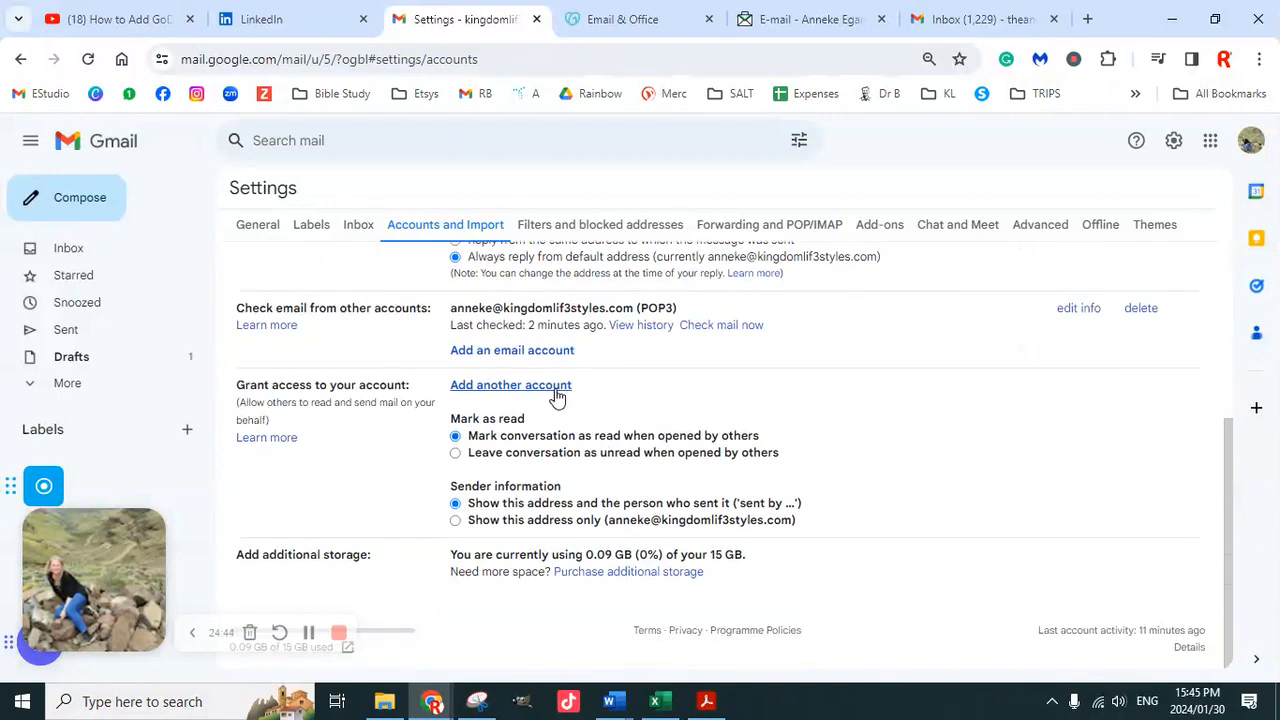
{"action": "scroll", "coordinate": [557, 397], "scroll_direction": "up", "scroll_amount": 3}
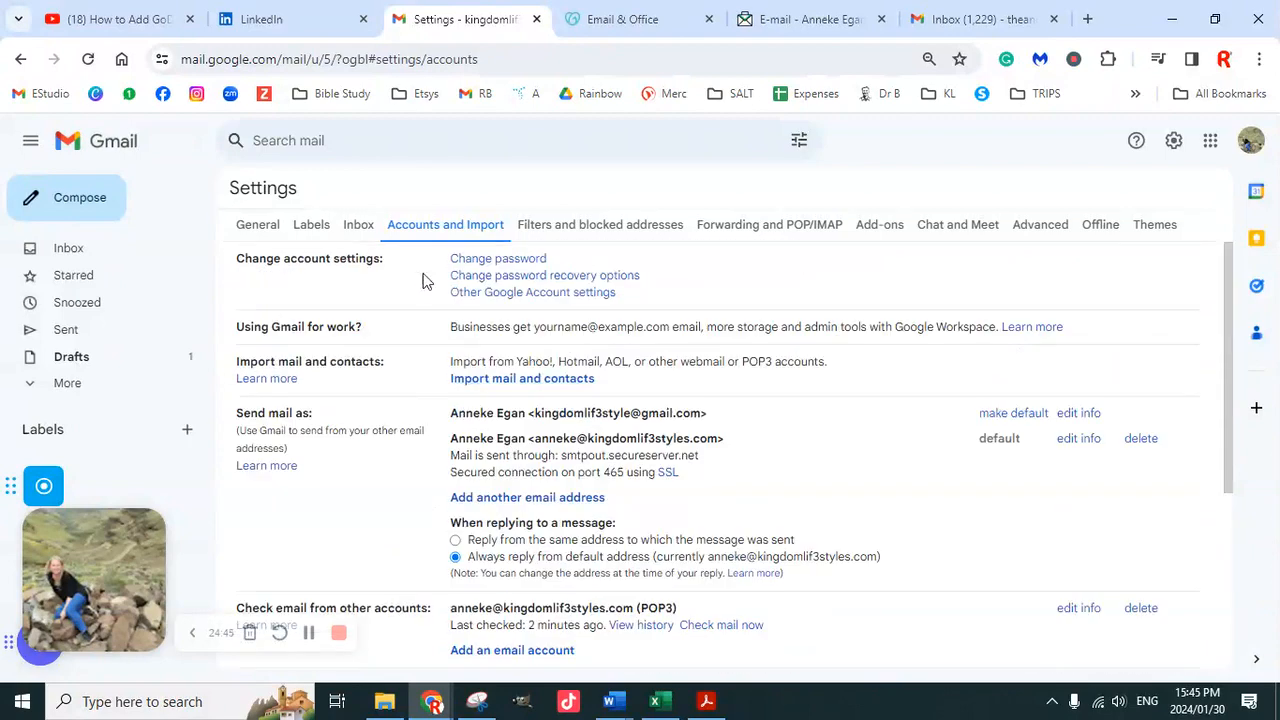
{"action": "left_click", "coordinate": [257, 226]}
Pick the business address under Signature defaults, untick contacts-only auto-replies, and save changes
{"action": "scroll", "coordinate": [637, 397], "scroll_direction": "down", "scroll_amount": 7}
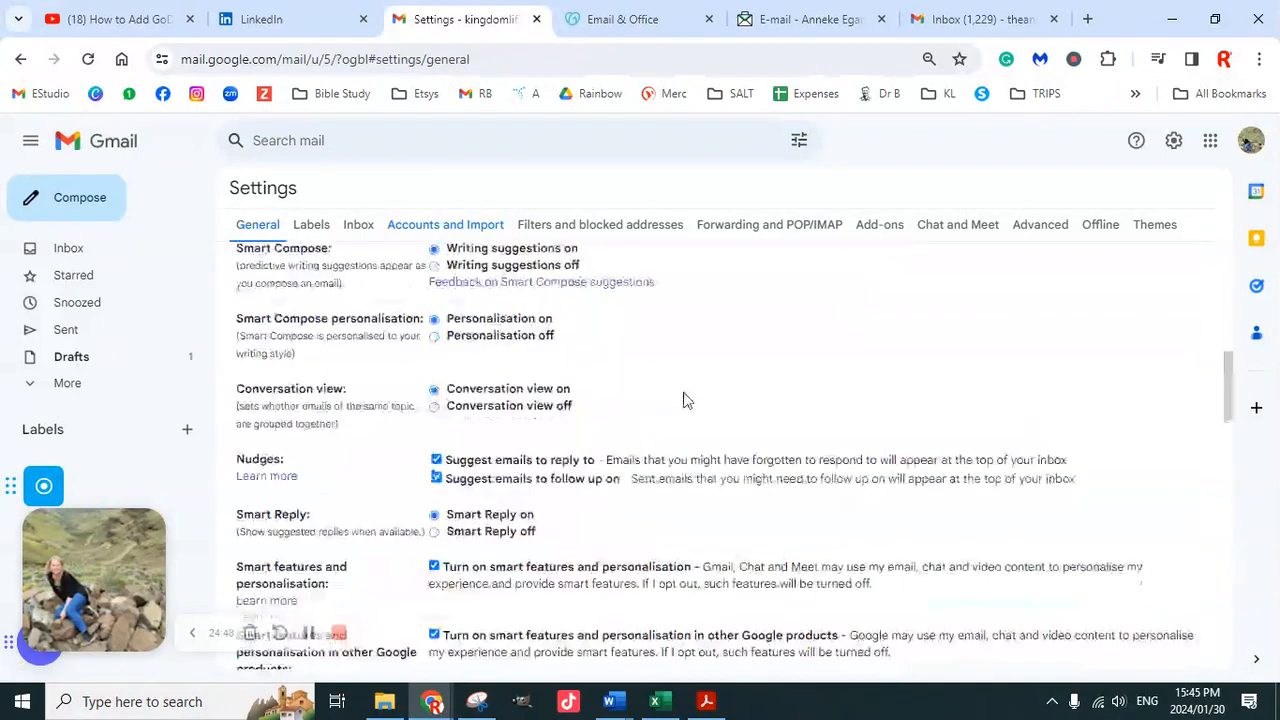
{"action": "scroll", "coordinate": [684, 400], "scroll_direction": "down", "scroll_amount": 5}
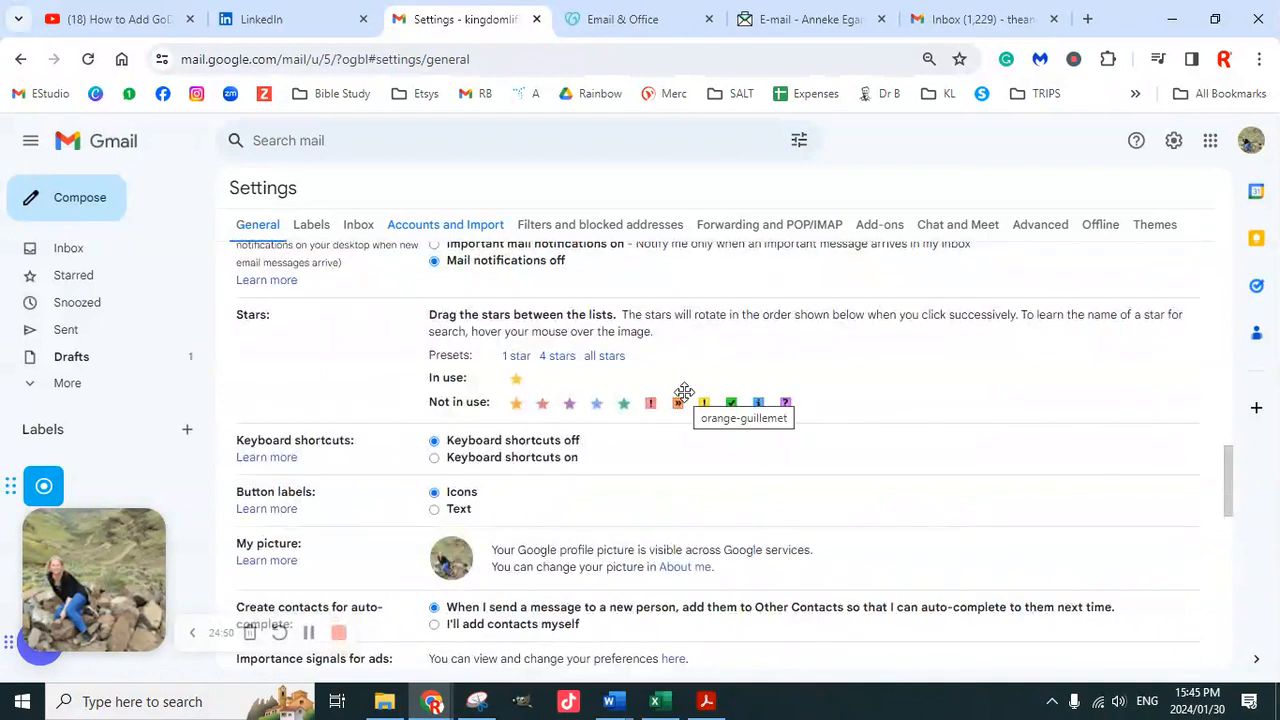
{"action": "scroll", "coordinate": [684, 392], "scroll_direction": "down", "scroll_amount": 6}
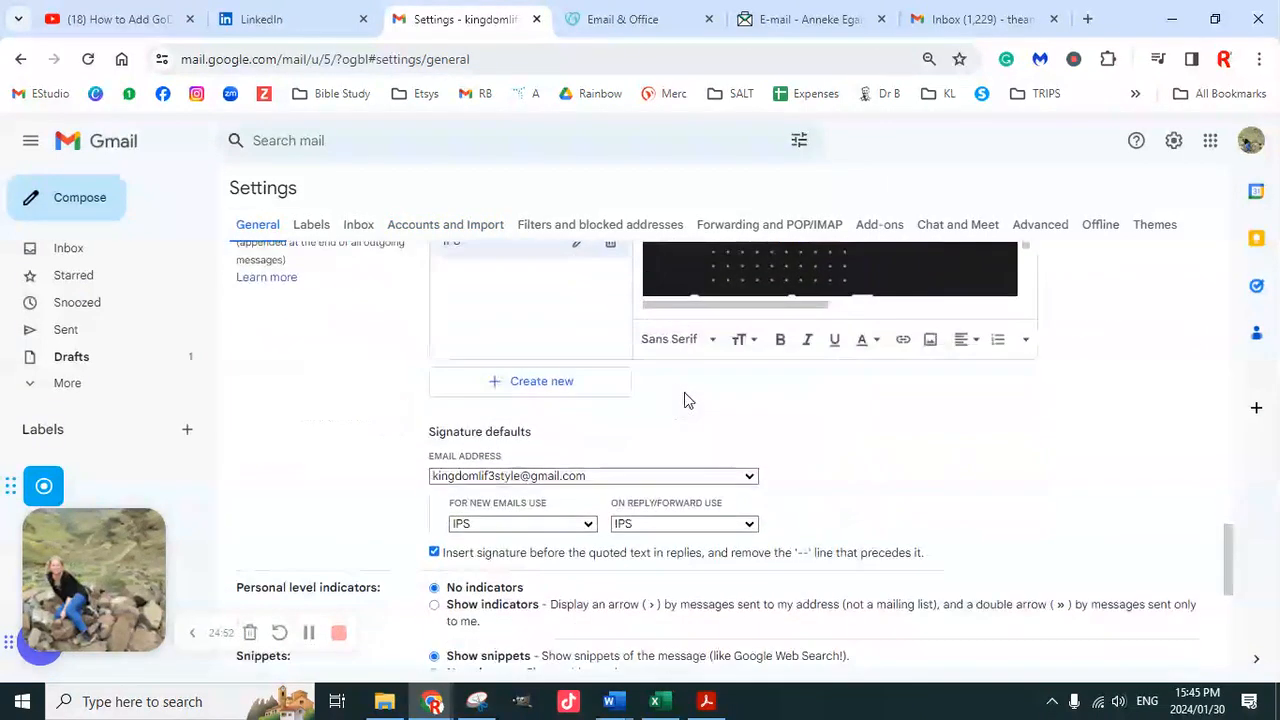
{"action": "scroll", "coordinate": [684, 392], "scroll_direction": "down", "scroll_amount": 1}
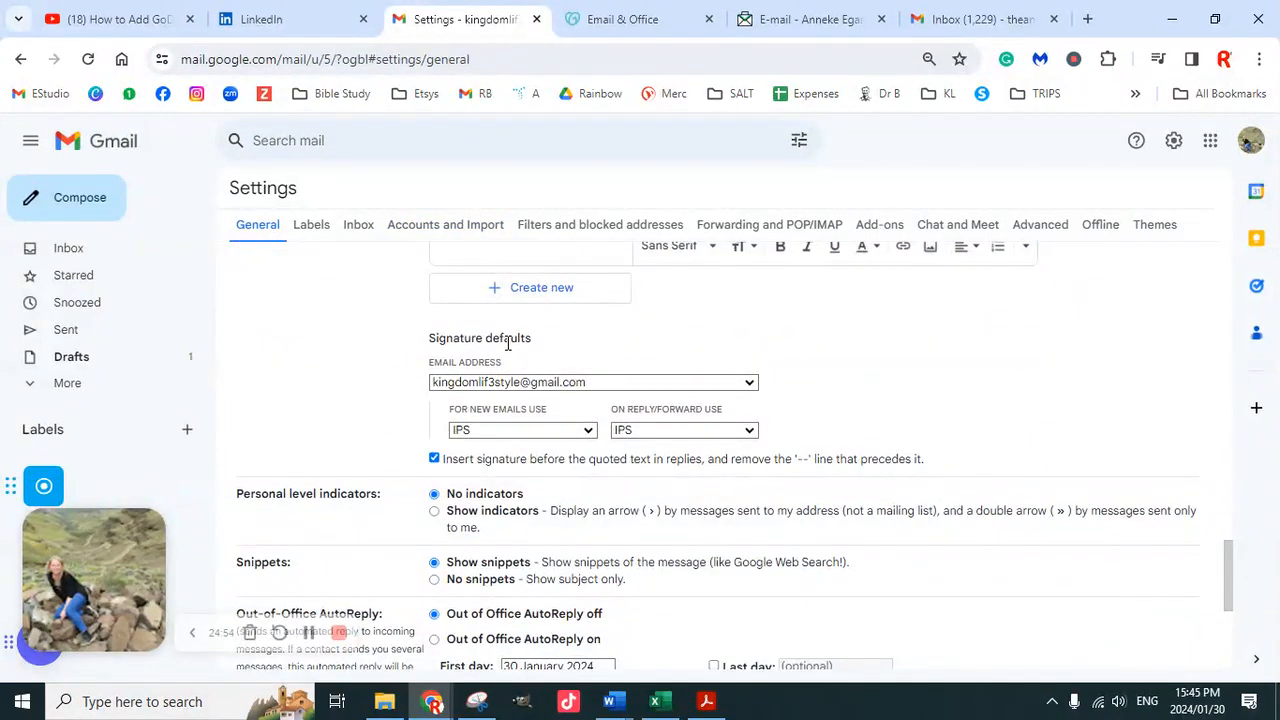
{"action": "left_click", "coordinate": [597, 383]}
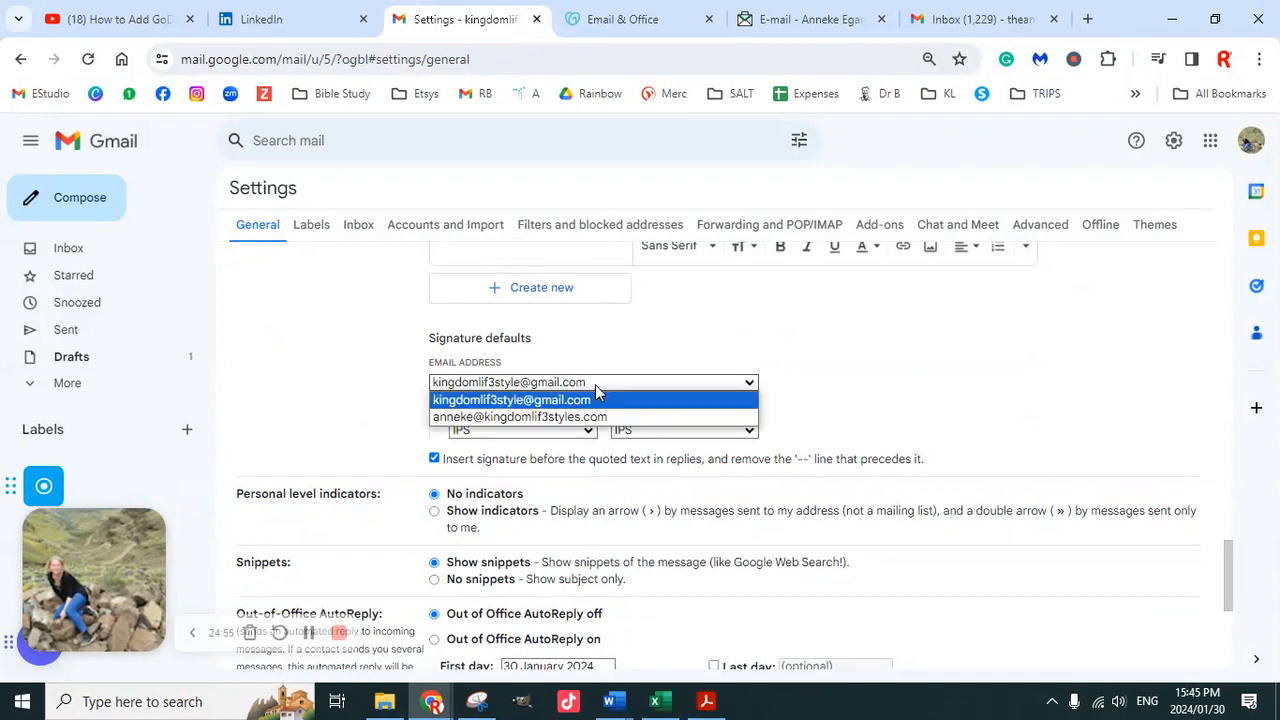
{"action": "left_click", "coordinate": [580, 417]}
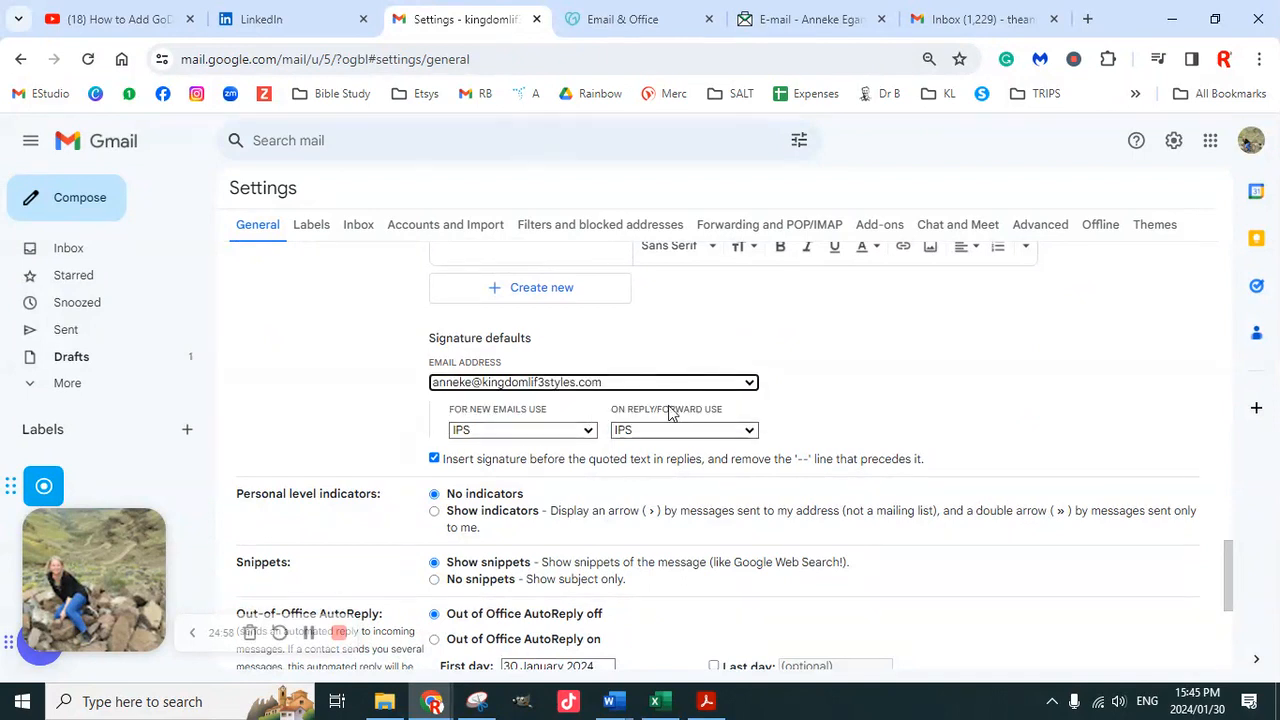
{"action": "scroll", "coordinate": [693, 415], "scroll_direction": "down", "scroll_amount": 3}
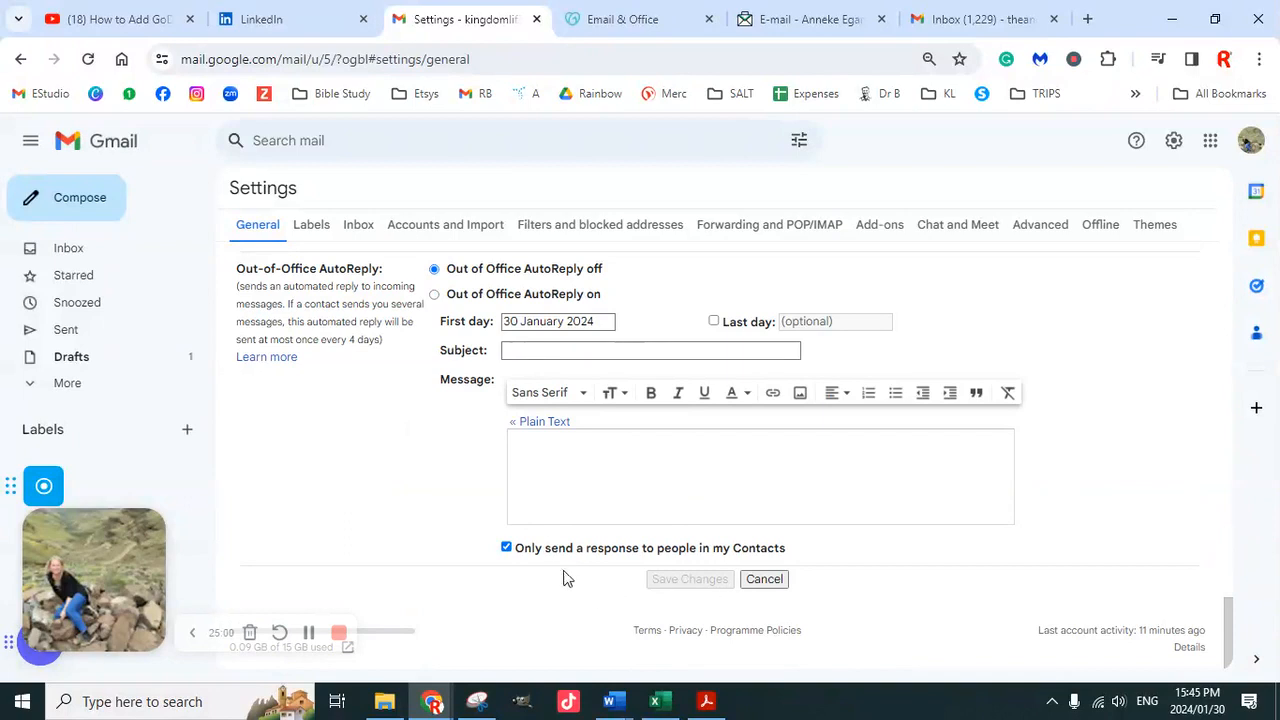
{"action": "left_click", "coordinate": [507, 548]}
{"action": "left_click", "coordinate": [690, 579]}
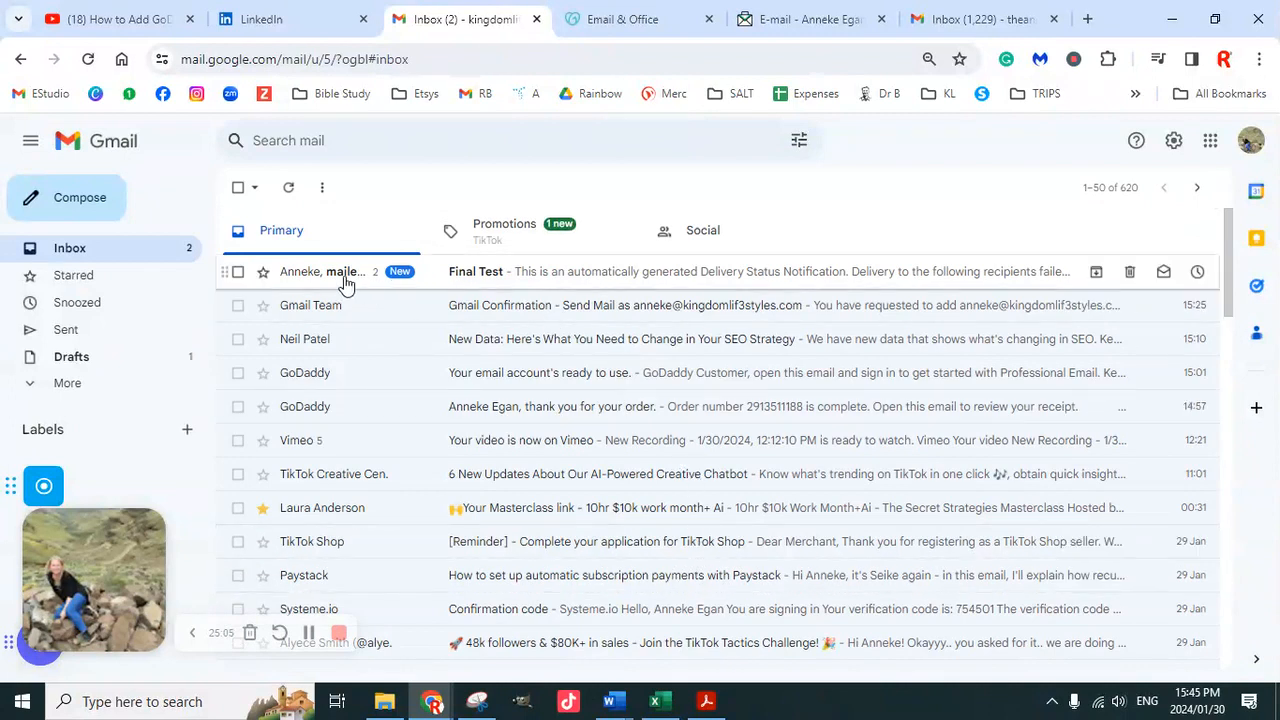
Open the Final Test bounce notice, then verify the banner signature on the final final email
{"action": "left_click", "coordinate": [345, 283]}
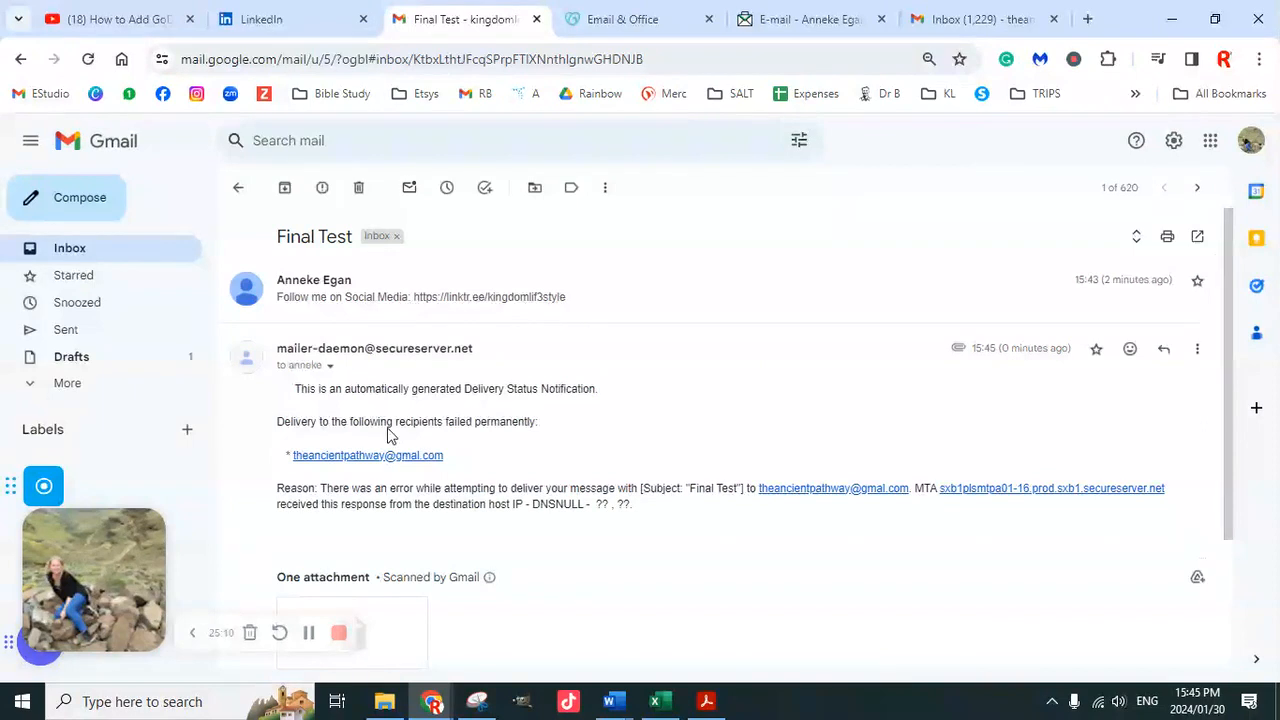
{"action": "left_click", "coordinate": [1015, 30]}
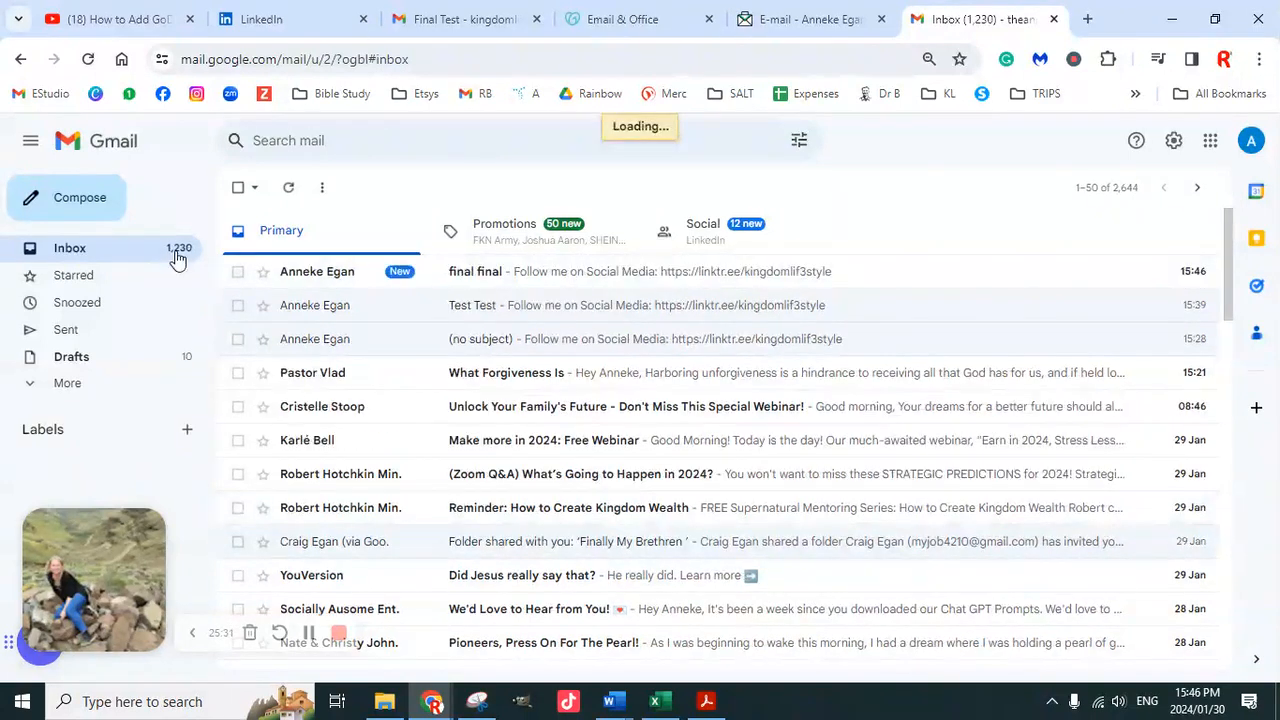
{"action": "left_click", "coordinate": [343, 285]}
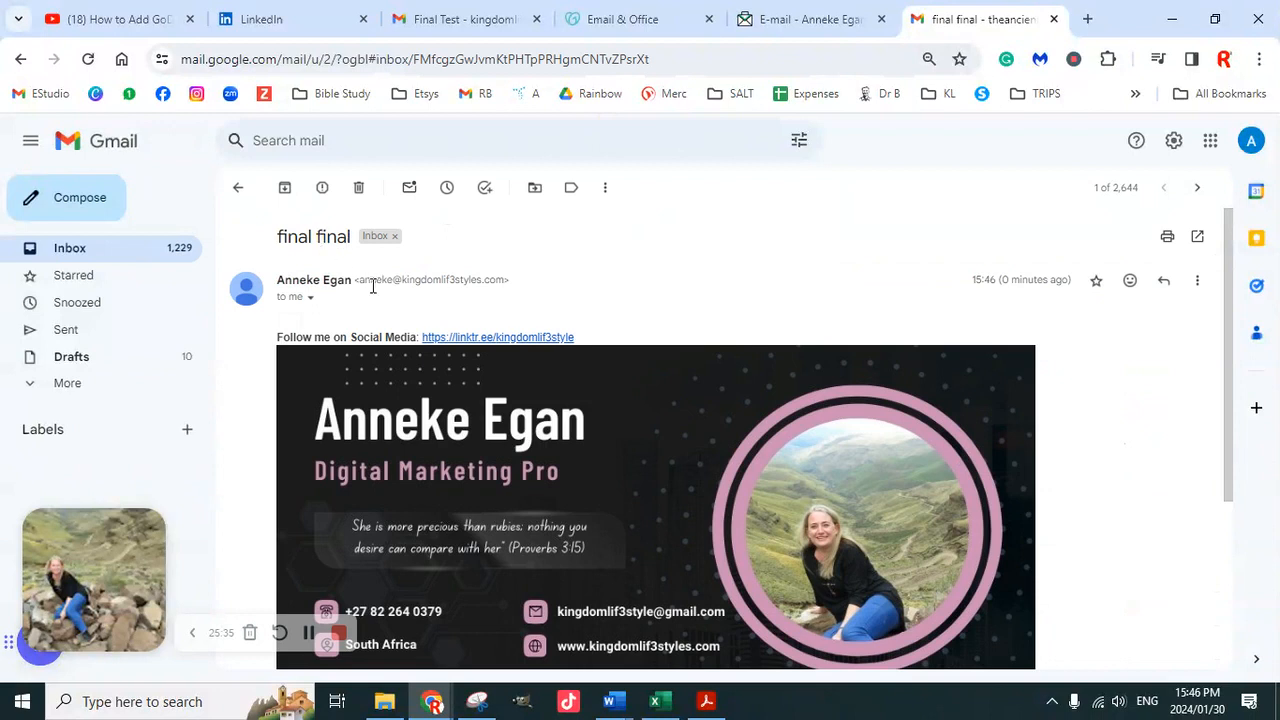
{"action": "left_click", "coordinate": [155, 258]}
{"action": "left_click", "coordinate": [468, 19]}
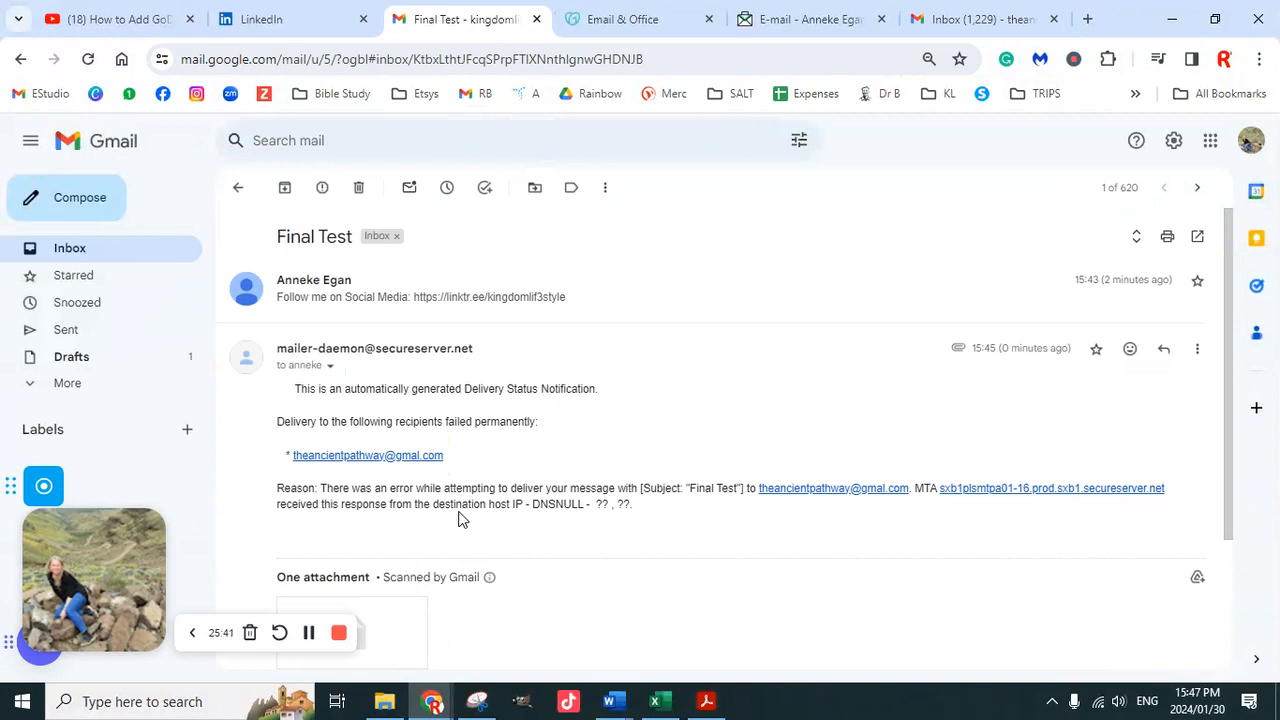
Open See all settings, scroll through General, then go to the Accounts and Import tab
{"action": "left_click", "coordinate": [1174, 140]}
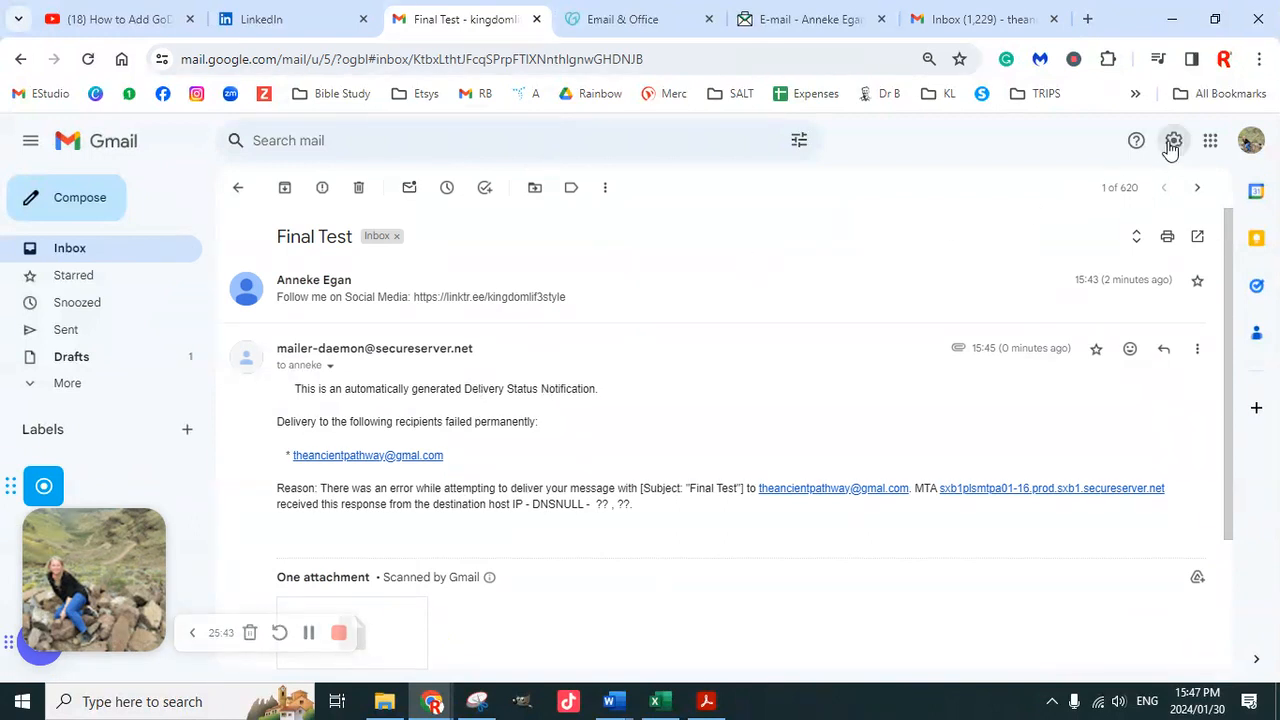
{"action": "left_click", "coordinate": [1100, 244]}
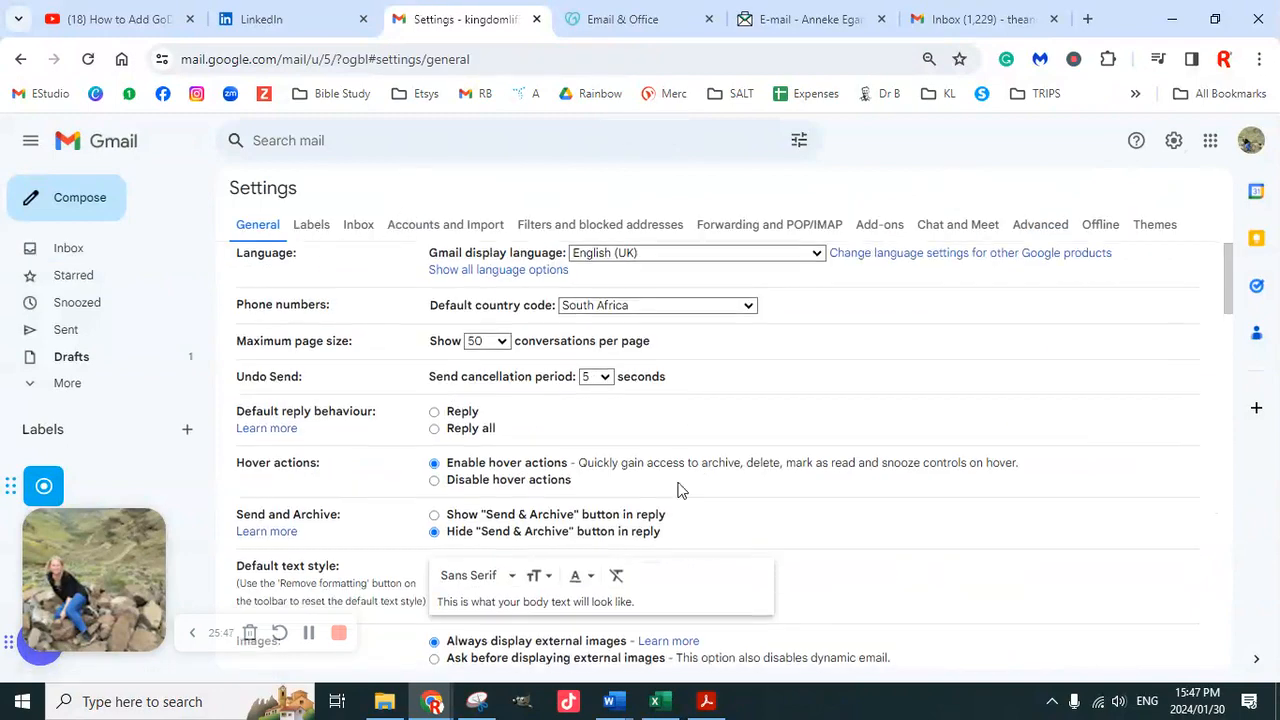
{"action": "scroll", "coordinate": [654, 506], "scroll_direction": "down", "scroll_amount": 5}
{"action": "scroll", "coordinate": [651, 505], "scroll_direction": "down", "scroll_amount": 10}
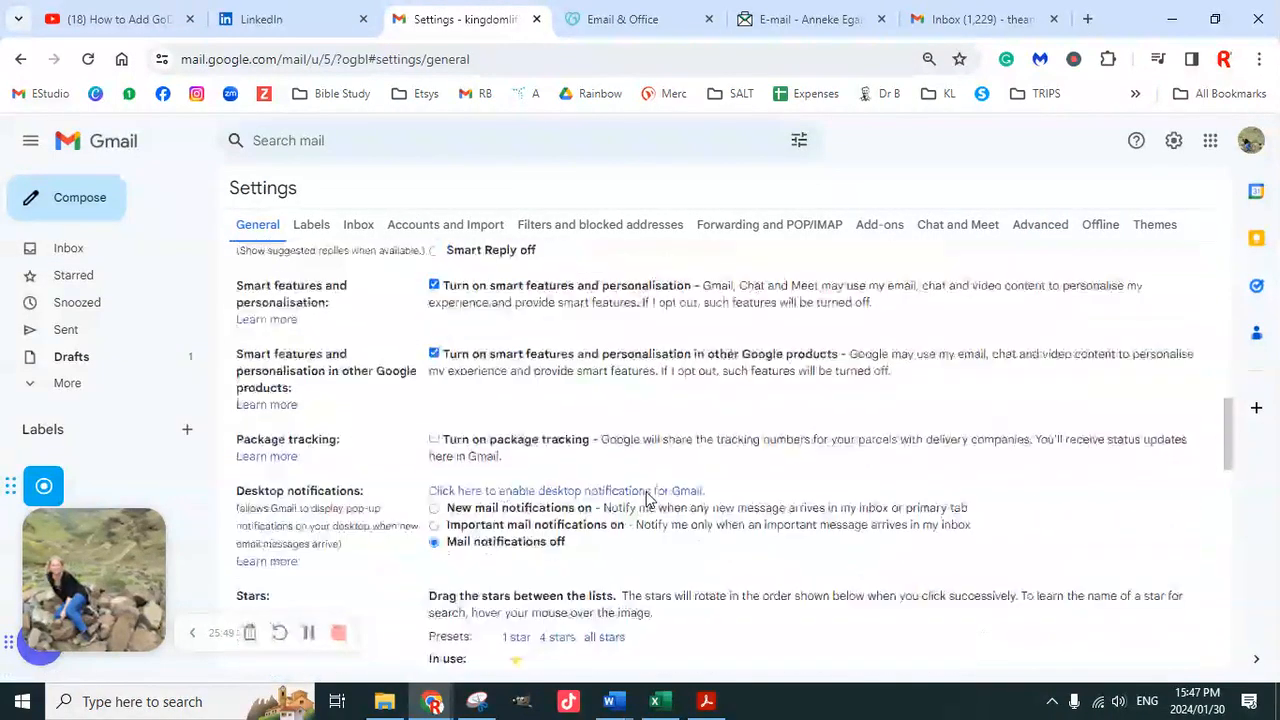
{"action": "scroll", "coordinate": [647, 482], "scroll_direction": "down", "scroll_amount": 2}
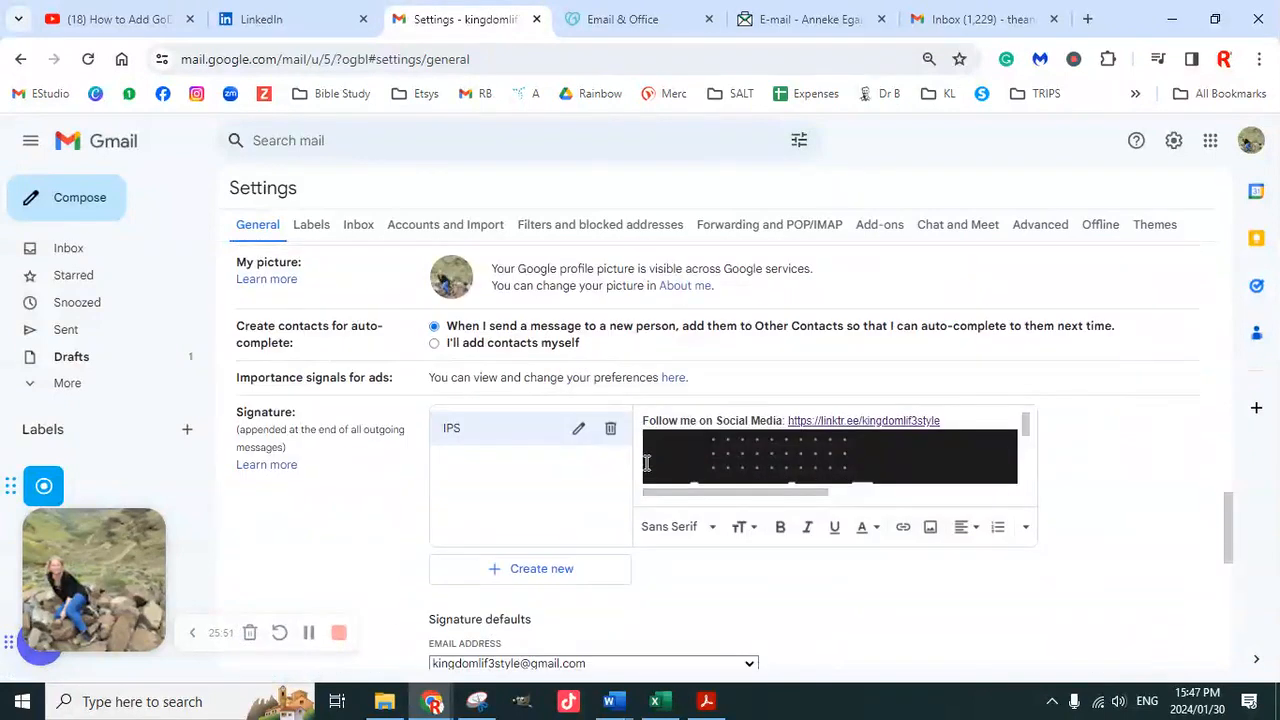
{"action": "scroll", "coordinate": [608, 488], "scroll_direction": "down", "scroll_amount": 3}
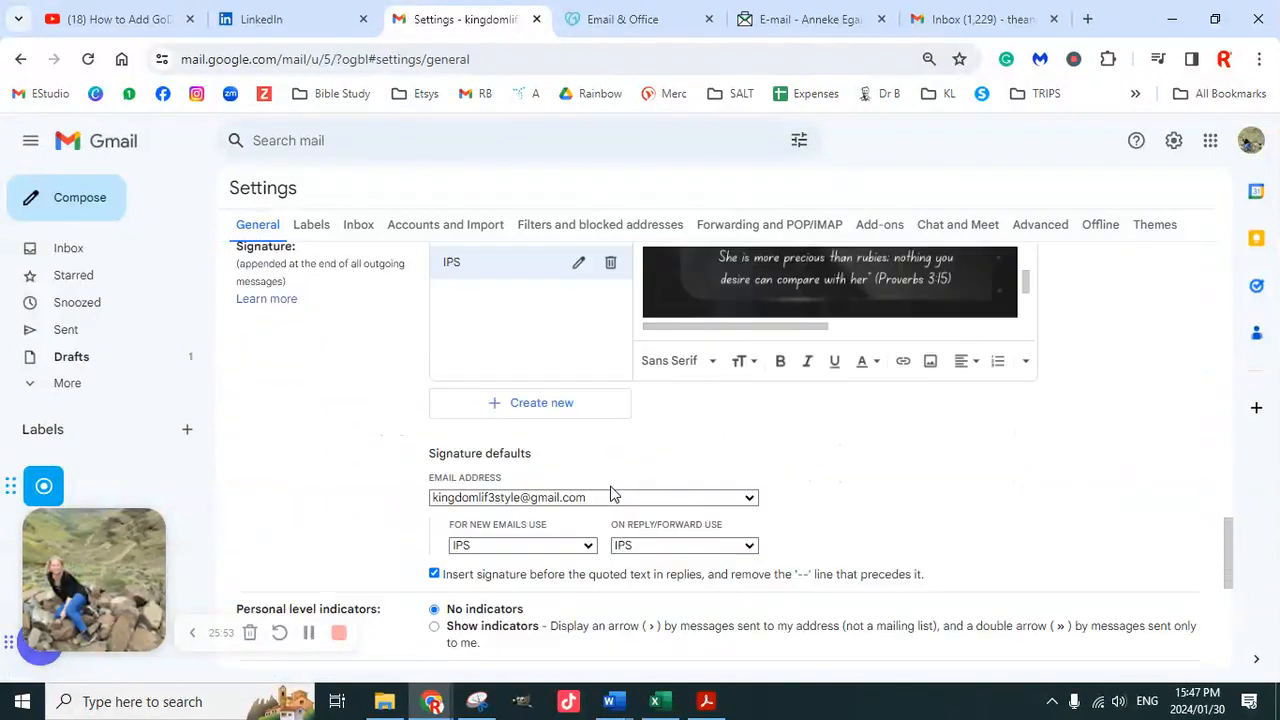
{"action": "scroll", "coordinate": [608, 483], "scroll_direction": "down", "scroll_amount": 1}
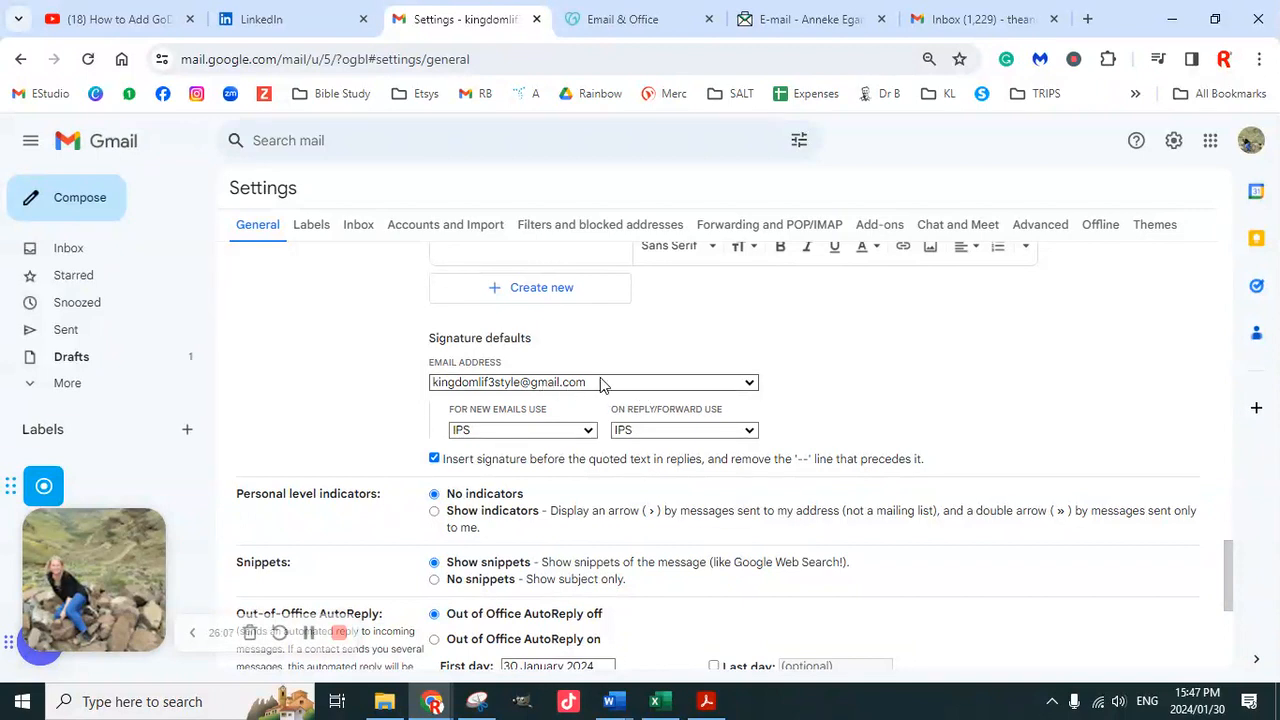
{"action": "scroll", "coordinate": [603, 387], "scroll_direction": "up", "scroll_amount": 5}
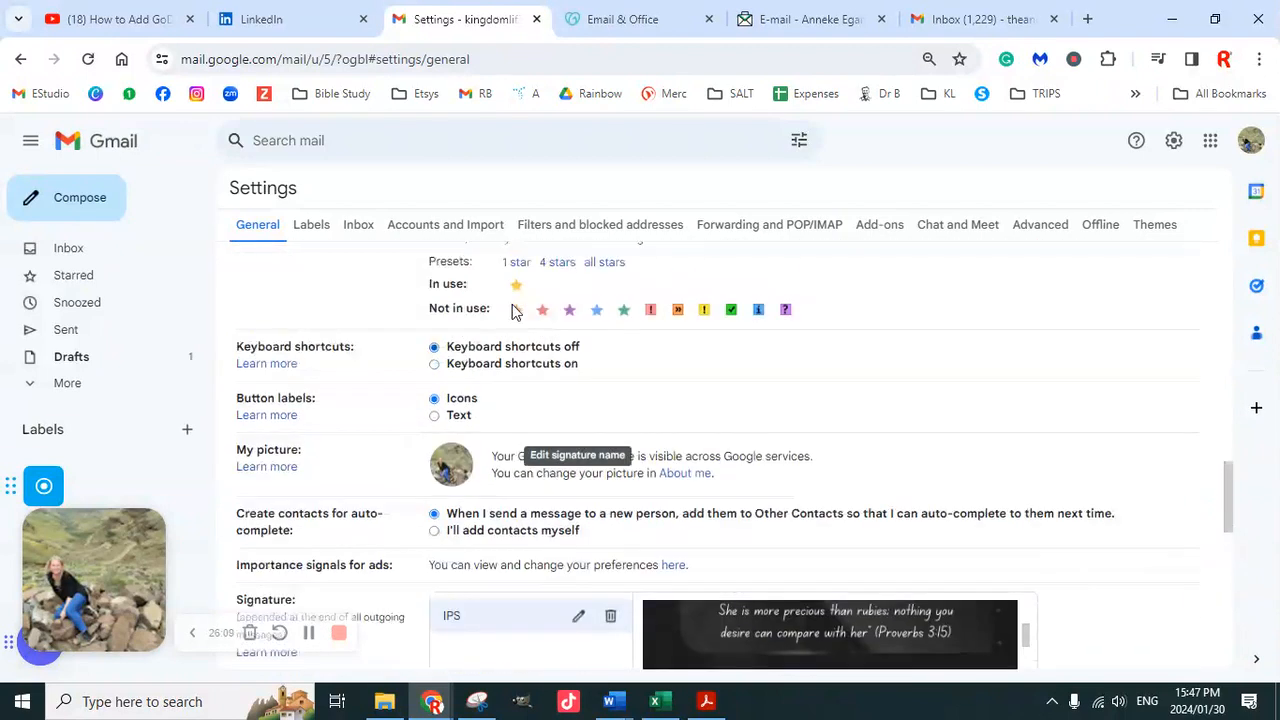
{"action": "left_click", "coordinate": [466, 227]}
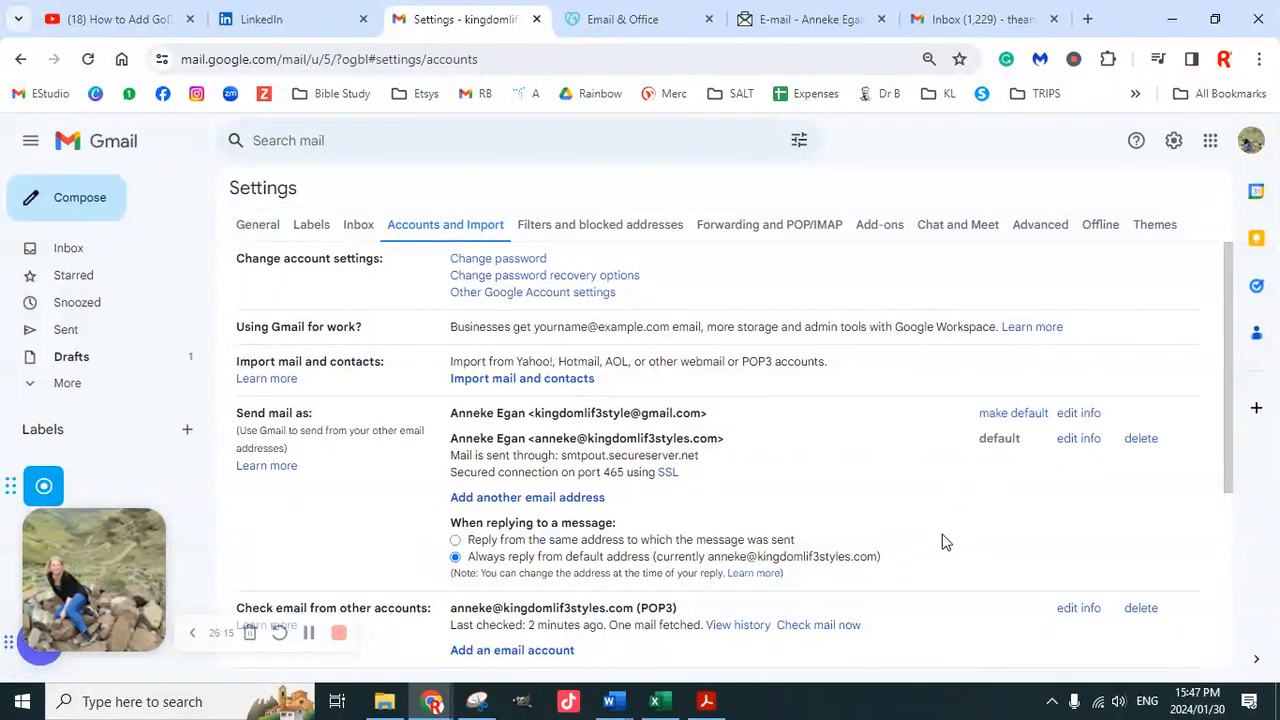
Run Check mail now on the POP3 account
{"action": "scroll", "coordinate": [945, 542], "scroll_direction": "down", "scroll_amount": 1}
{"action": "scroll", "coordinate": [913, 538], "scroll_direction": "down", "scroll_amount": 1}
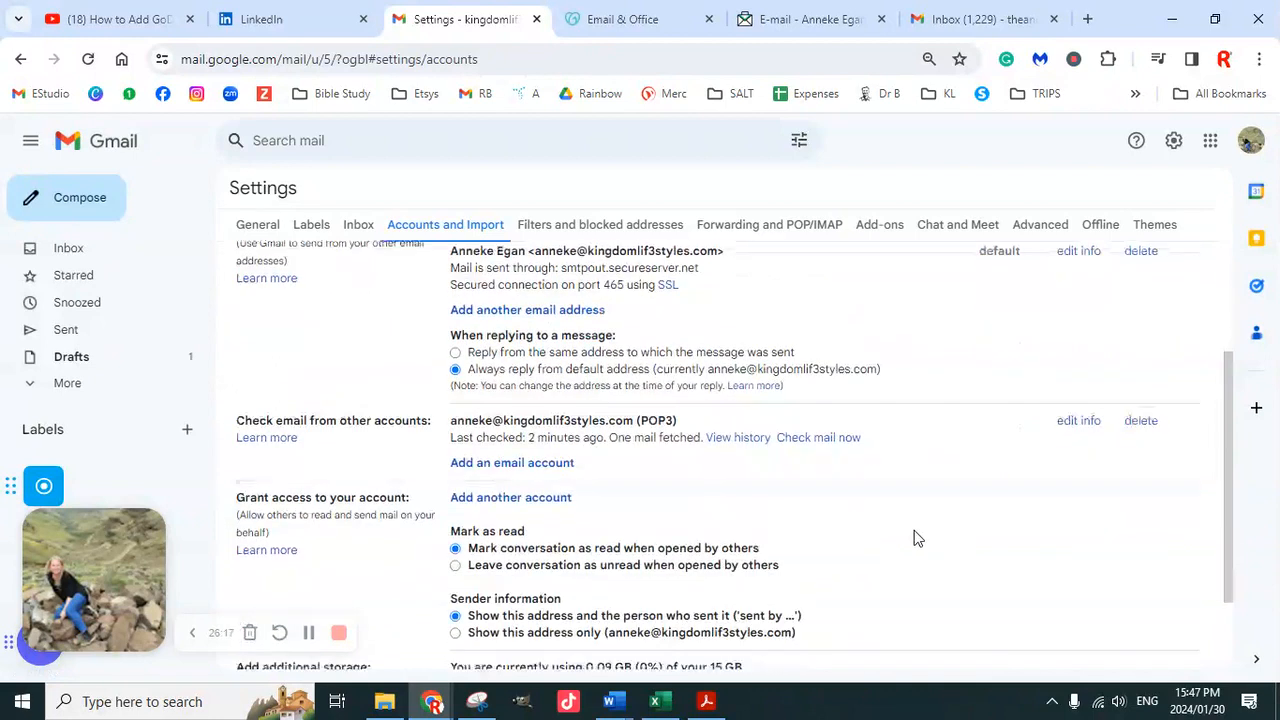
{"action": "left_click", "coordinate": [826, 440]}
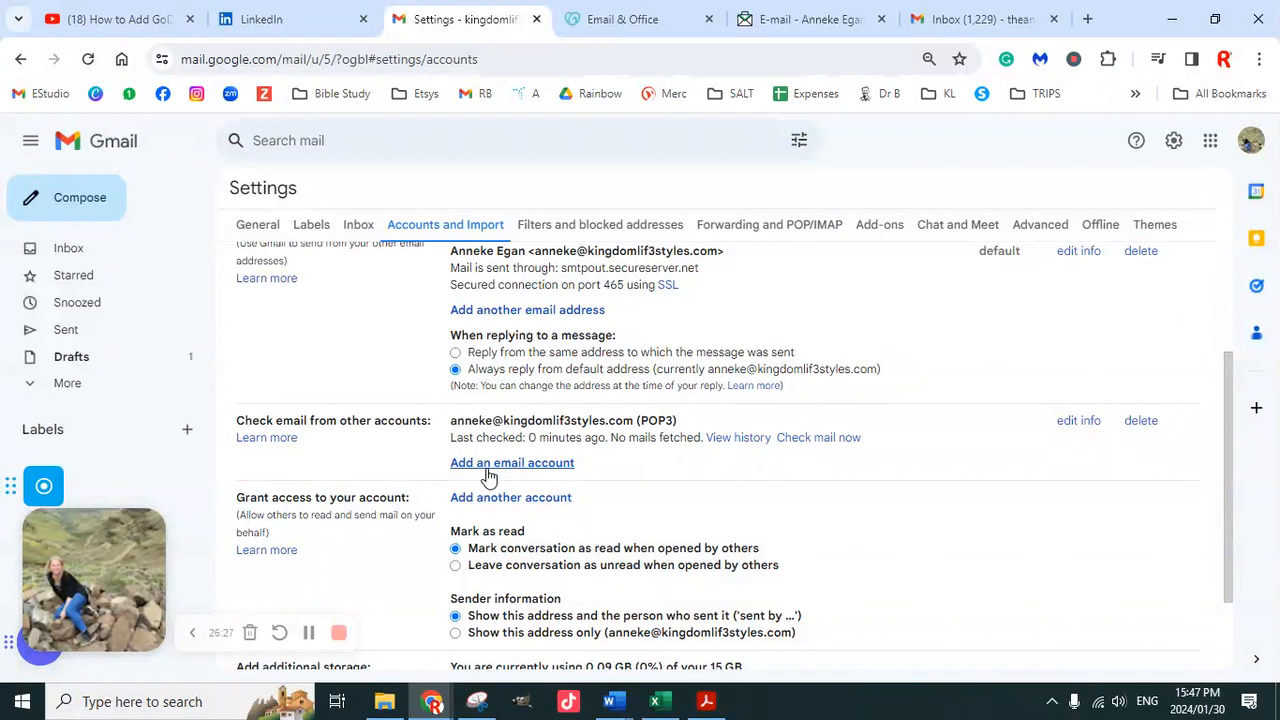
Re-enter the business address's SMTP password for smtpout.secureserver.net port 465 and save
{"action": "scroll", "coordinate": [651, 537], "scroll_direction": "down", "scroll_amount": 2}
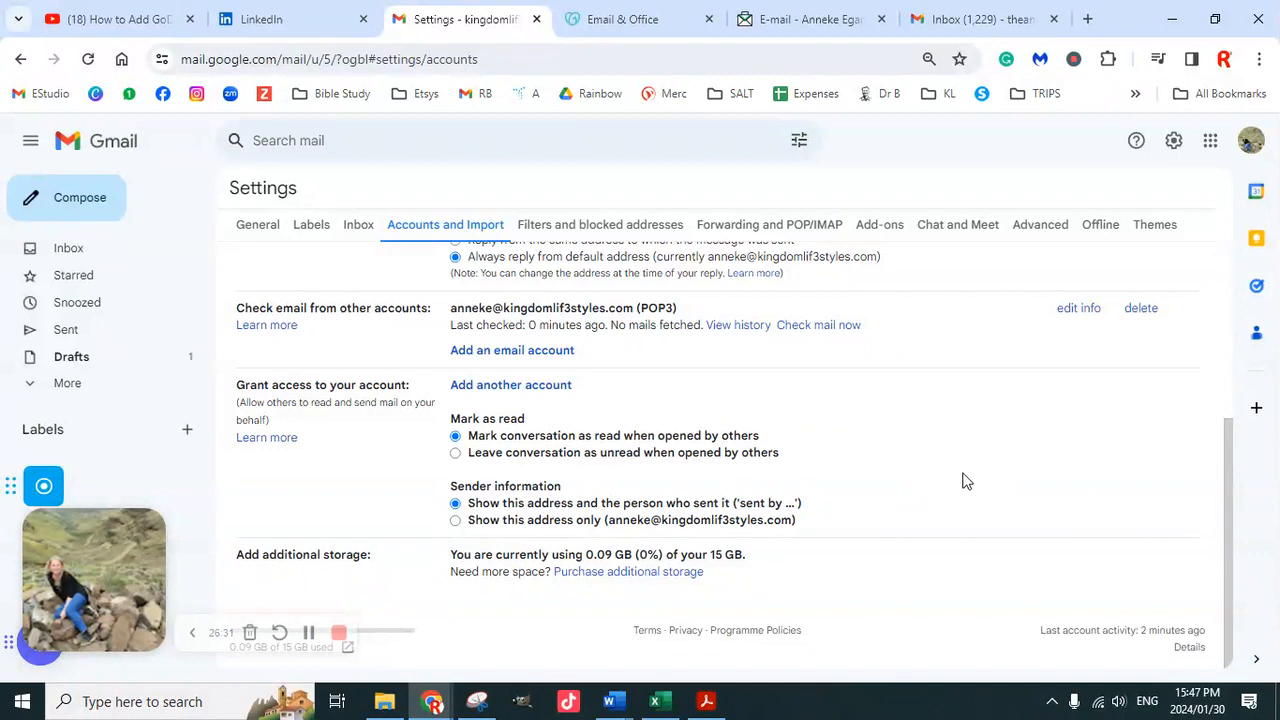
{"action": "scroll", "coordinate": [1004, 476], "scroll_direction": "up", "scroll_amount": 3}
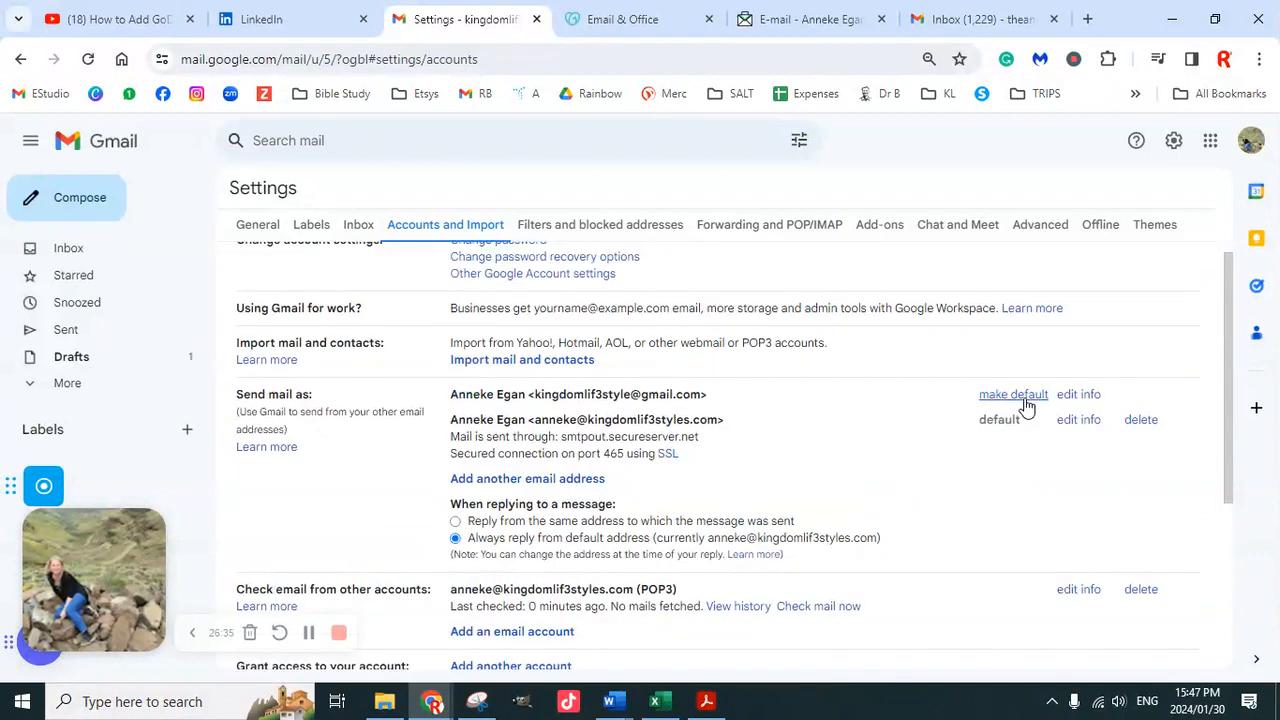
{"action": "left_click", "coordinate": [1077, 428]}
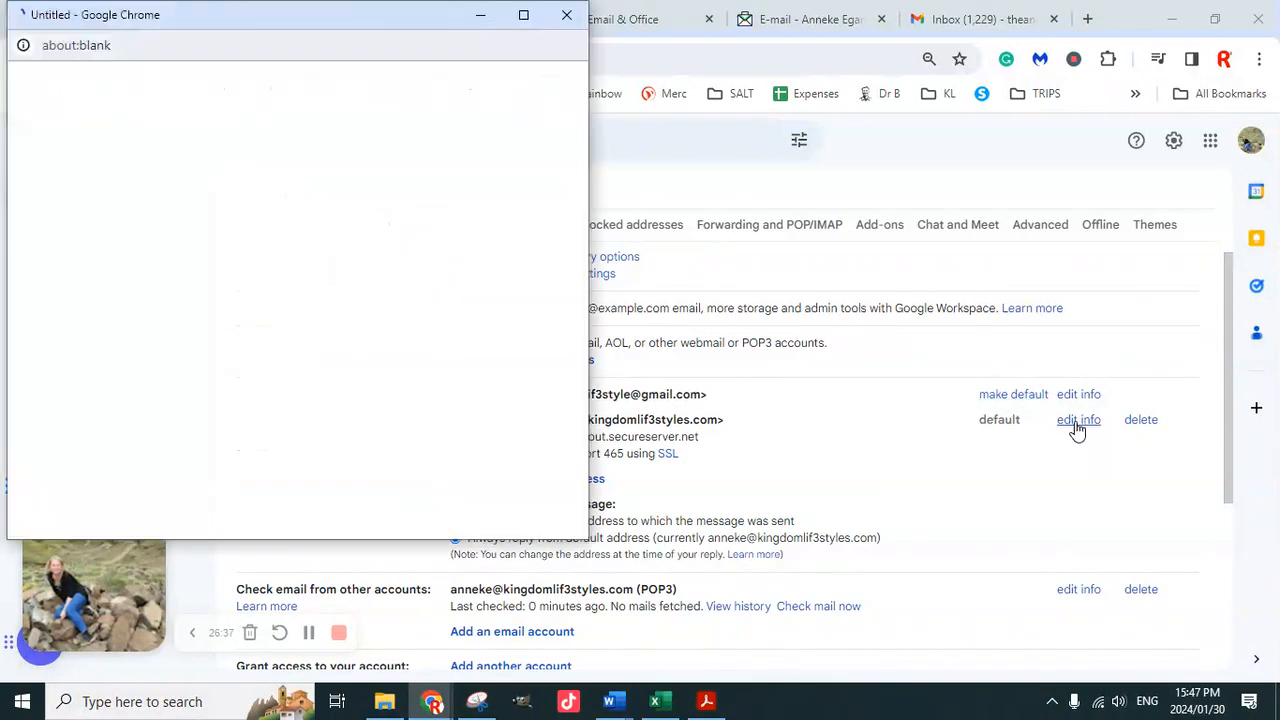
{"action": "left_click", "coordinate": [149, 140]}
{"action": "left_click", "coordinate": [236, 225]}
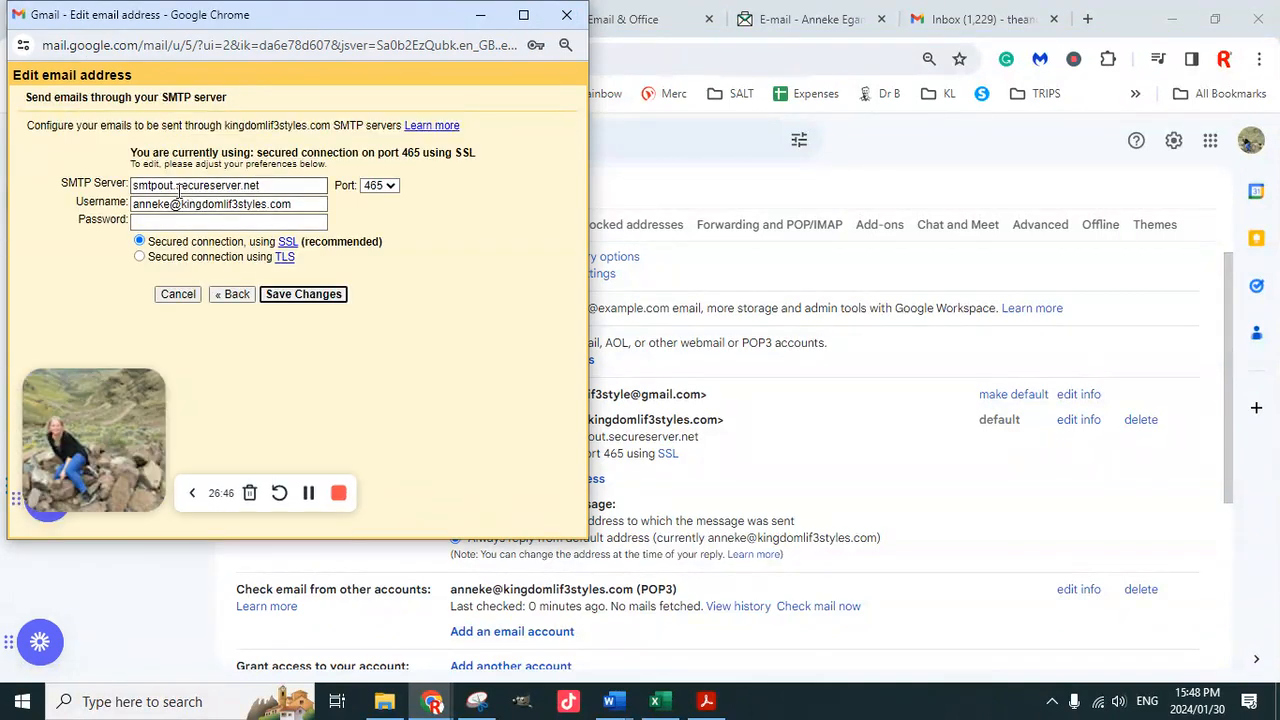
{"action": "left_click", "coordinate": [214, 222]}
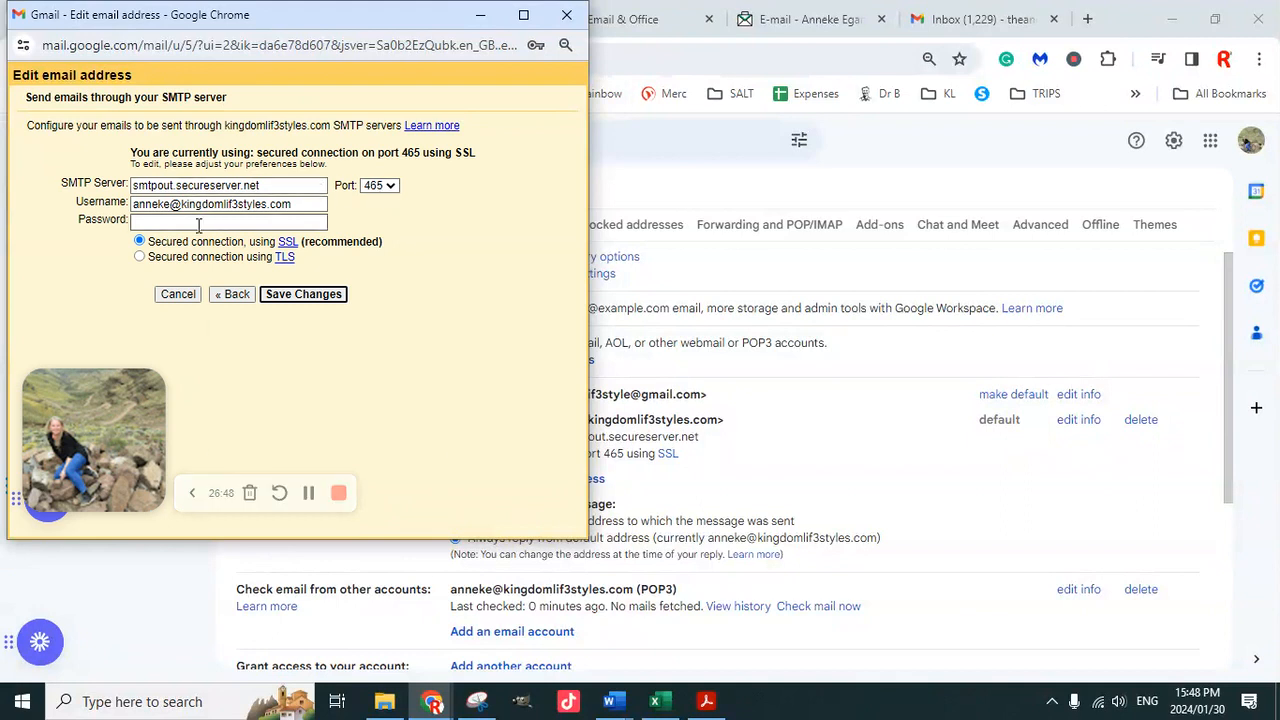
{"action": "type", "text": "••"}
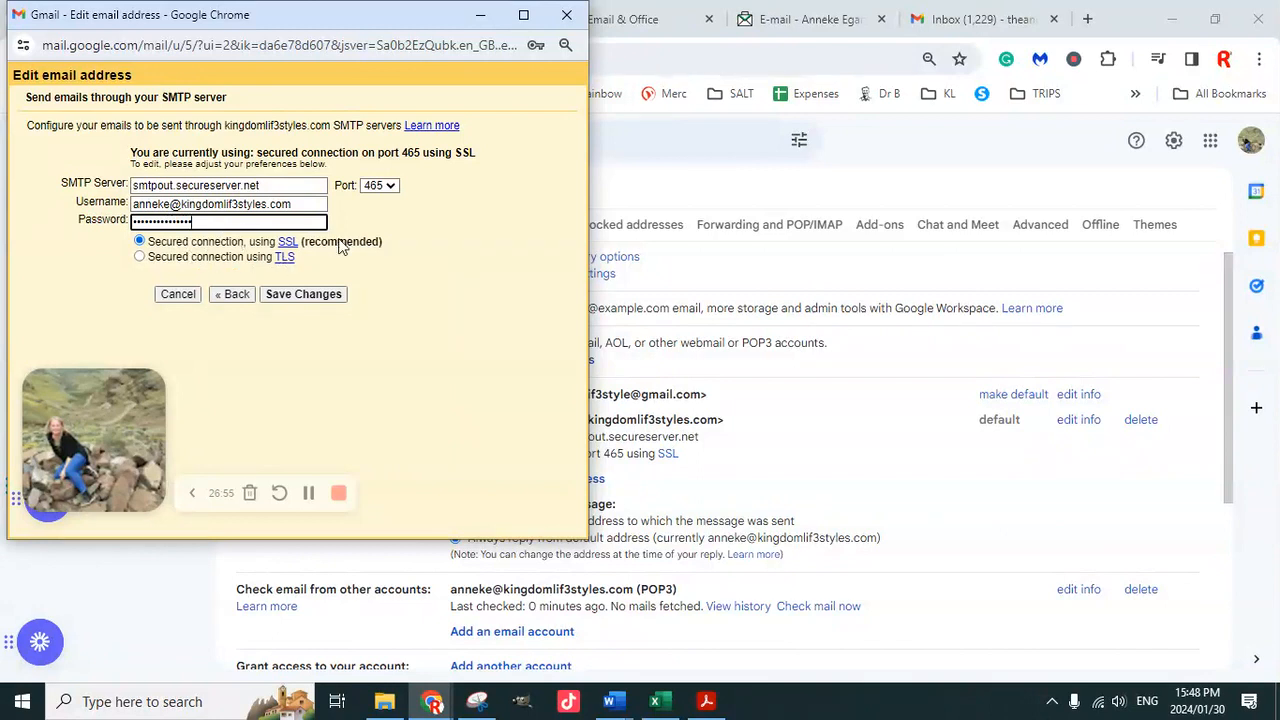
{"action": "left_click", "coordinate": [300, 294]}
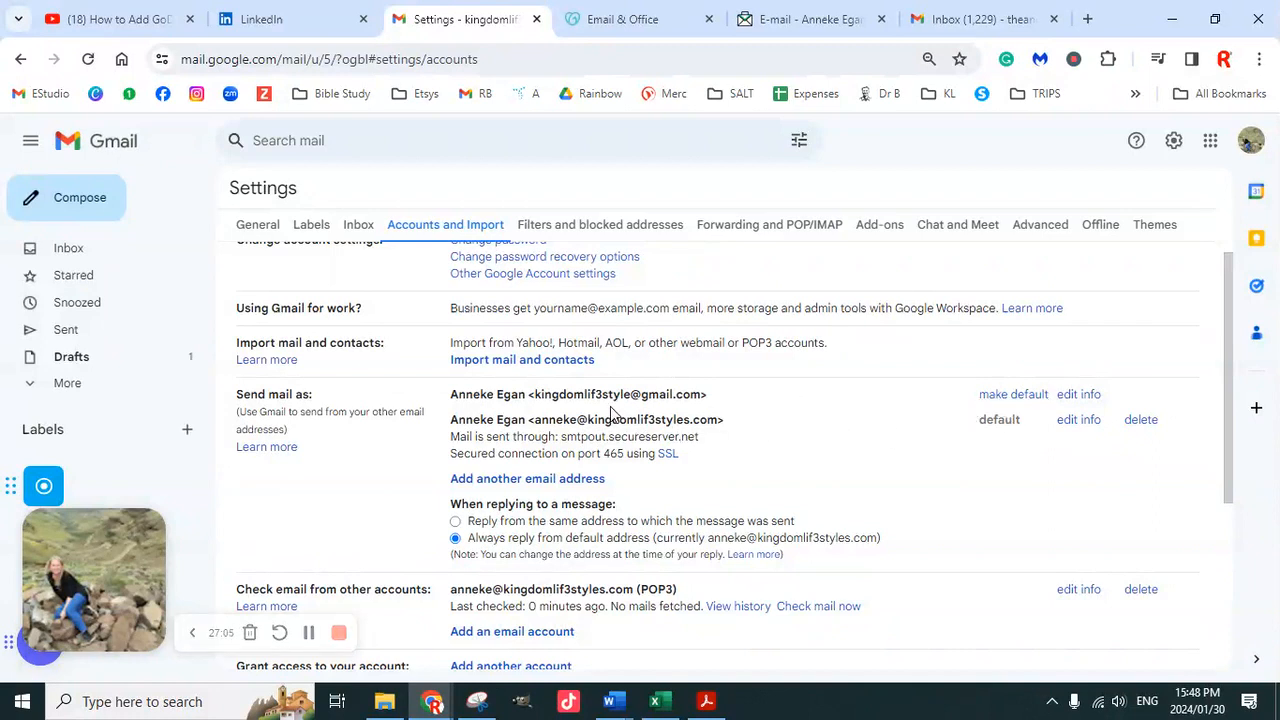
Switch the default sender to Gmail and back to the business address, then close settings
{"action": "left_click", "coordinate": [995, 395]}
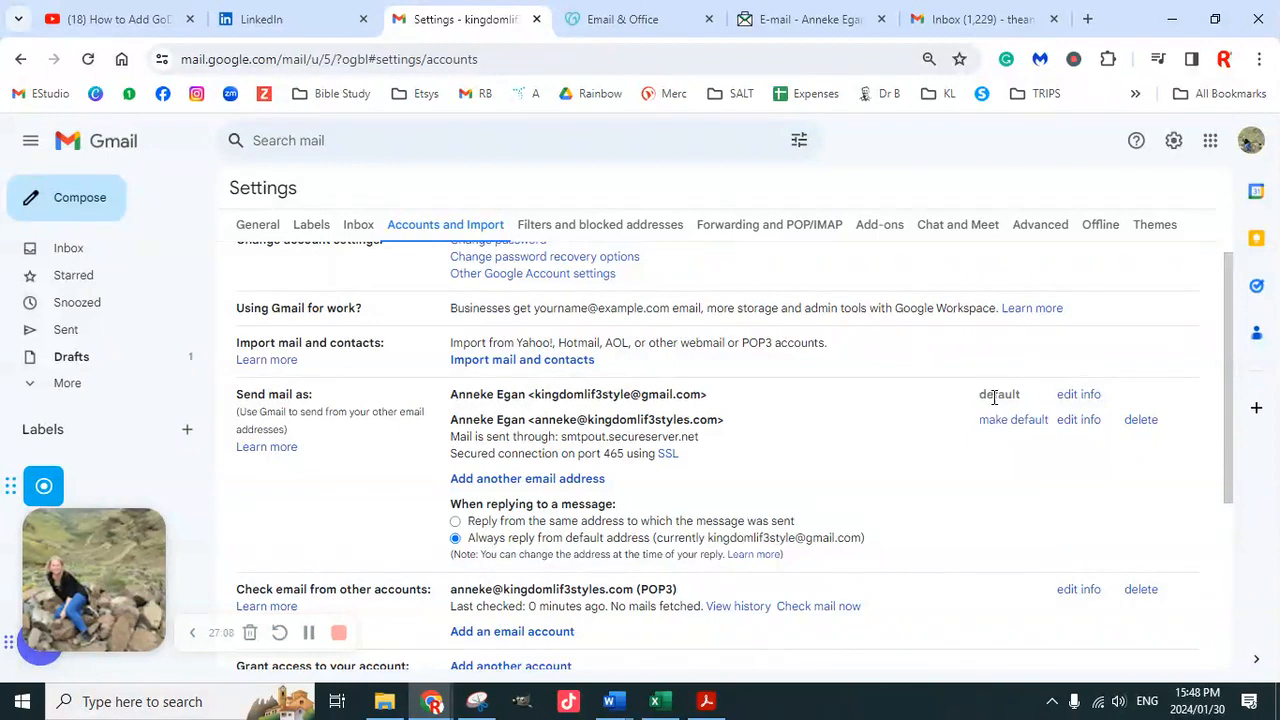
{"action": "left_click", "coordinate": [990, 421]}
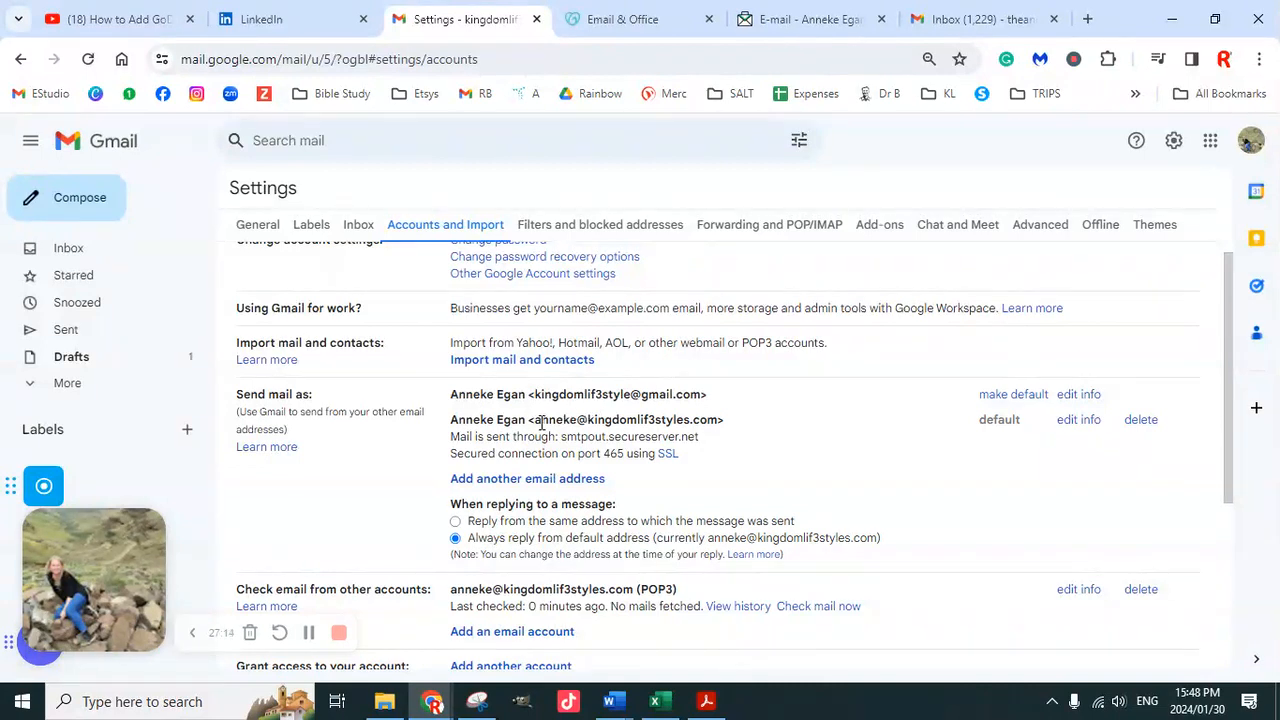
{"action": "left_click_drag", "start_coordinate": [541, 421], "coordinate": [702, 421]}
{"action": "scroll", "coordinate": [617, 424], "scroll_direction": "up", "scroll_amount": 1}
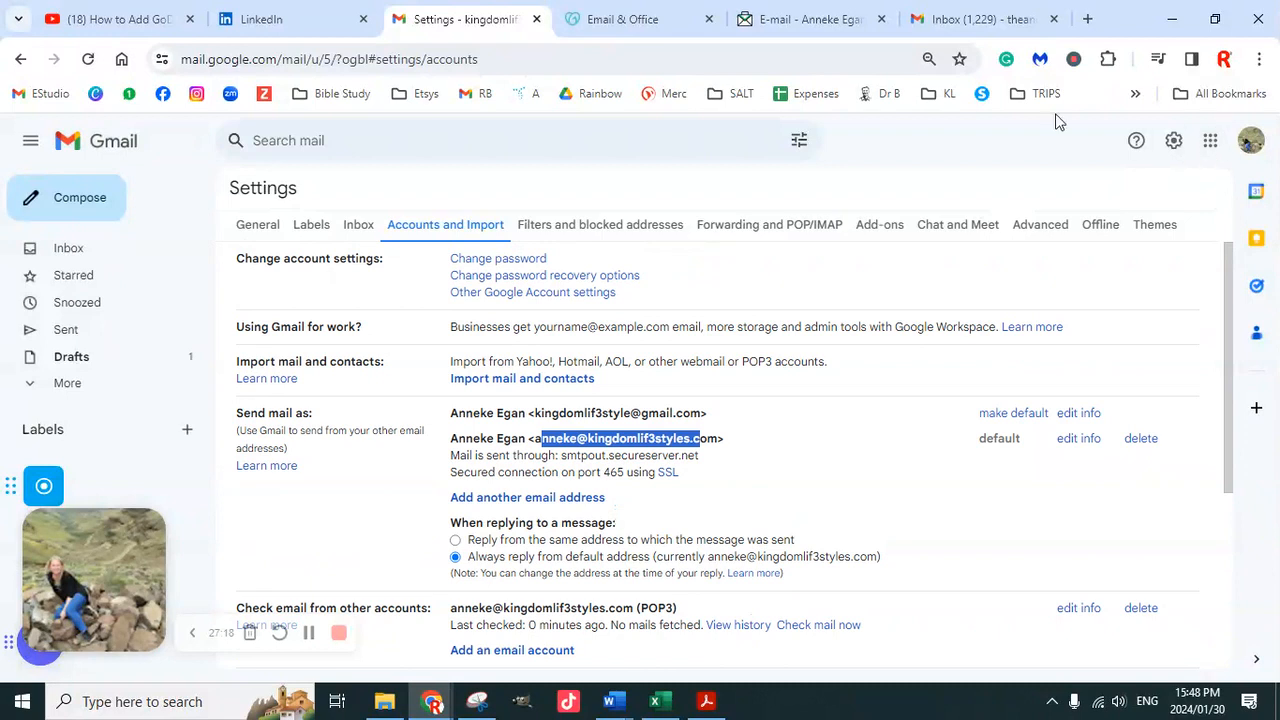
{"action": "left_click", "coordinate": [537, 19]}
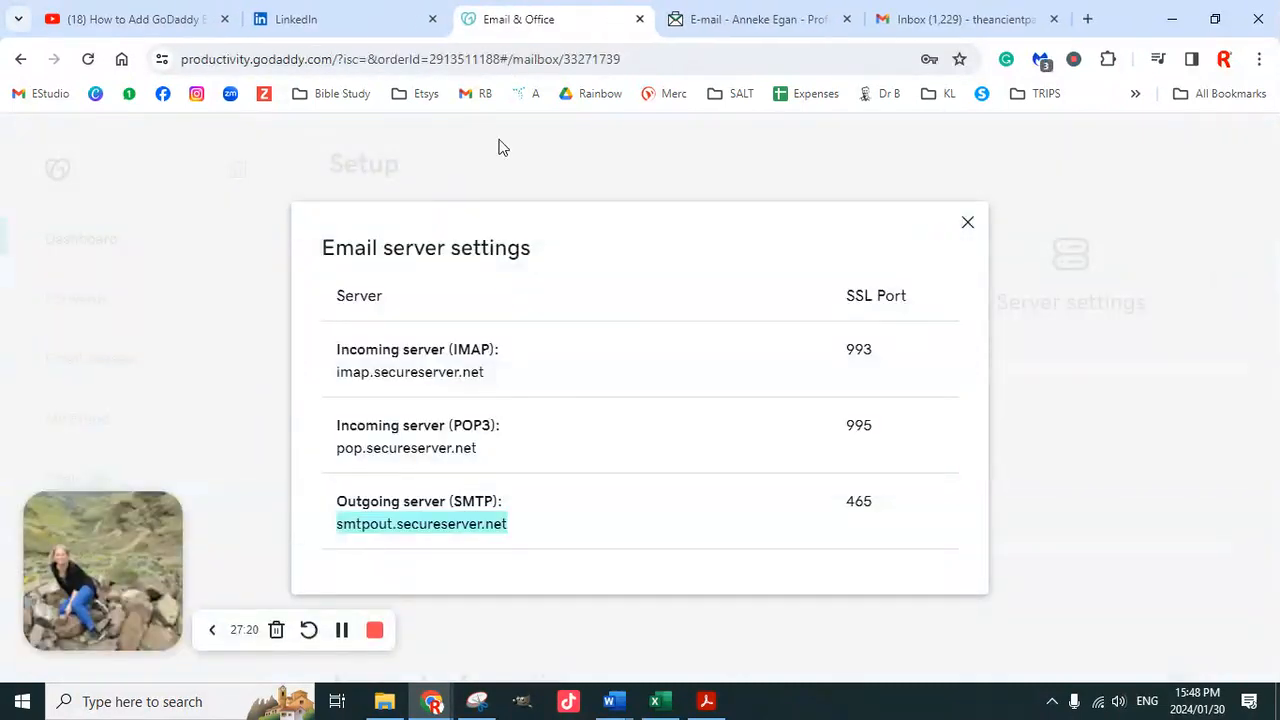
In a new tab, switch to the other Google account and open its Gmail inbox
{"action": "left_click", "coordinate": [1087, 19]}
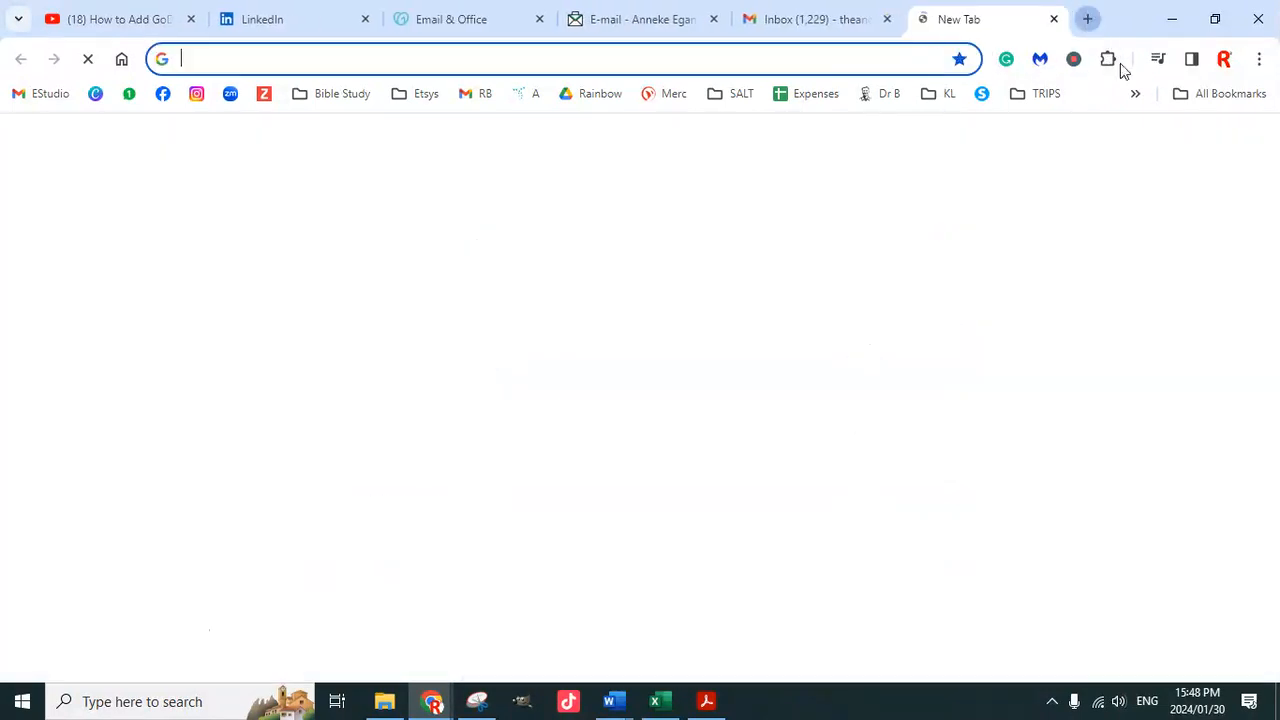
{"action": "left_click", "coordinate": [1229, 145]}
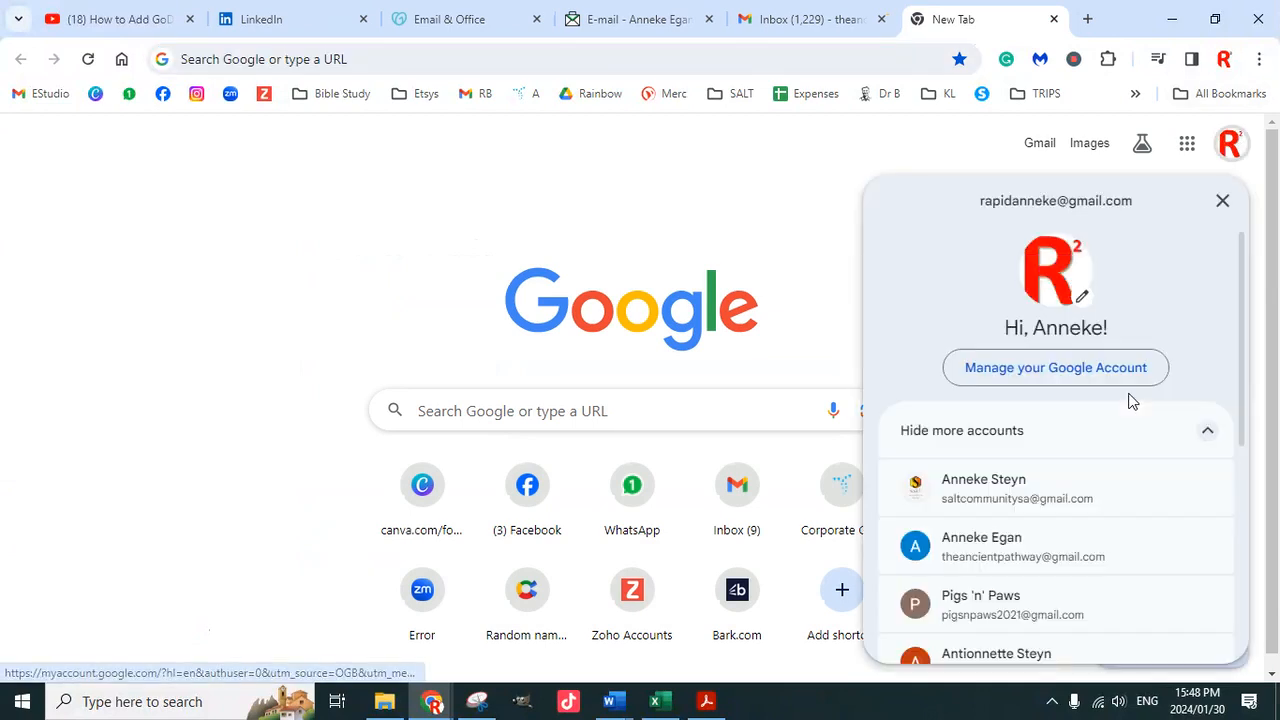
{"action": "scroll", "coordinate": [1060, 530], "scroll_direction": "down", "scroll_amount": 3}
{"action": "left_click", "coordinate": [1043, 449]}
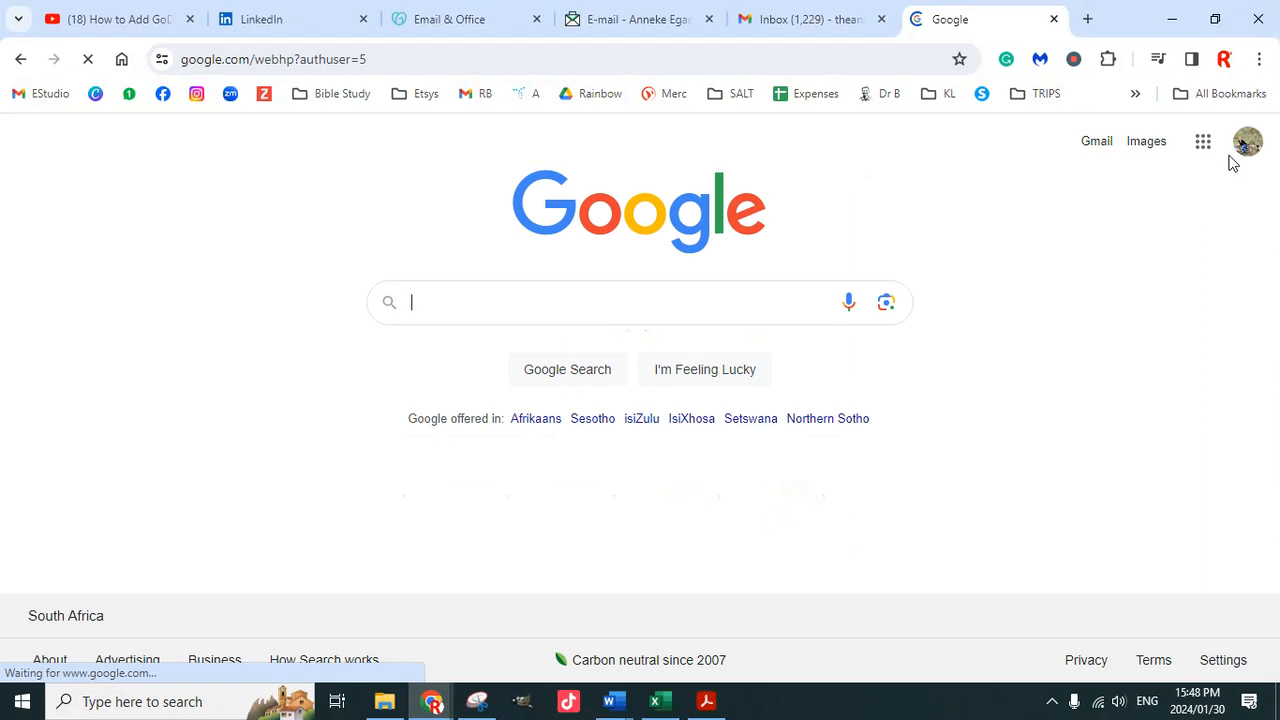
{"action": "left_click", "coordinate": [1097, 143]}
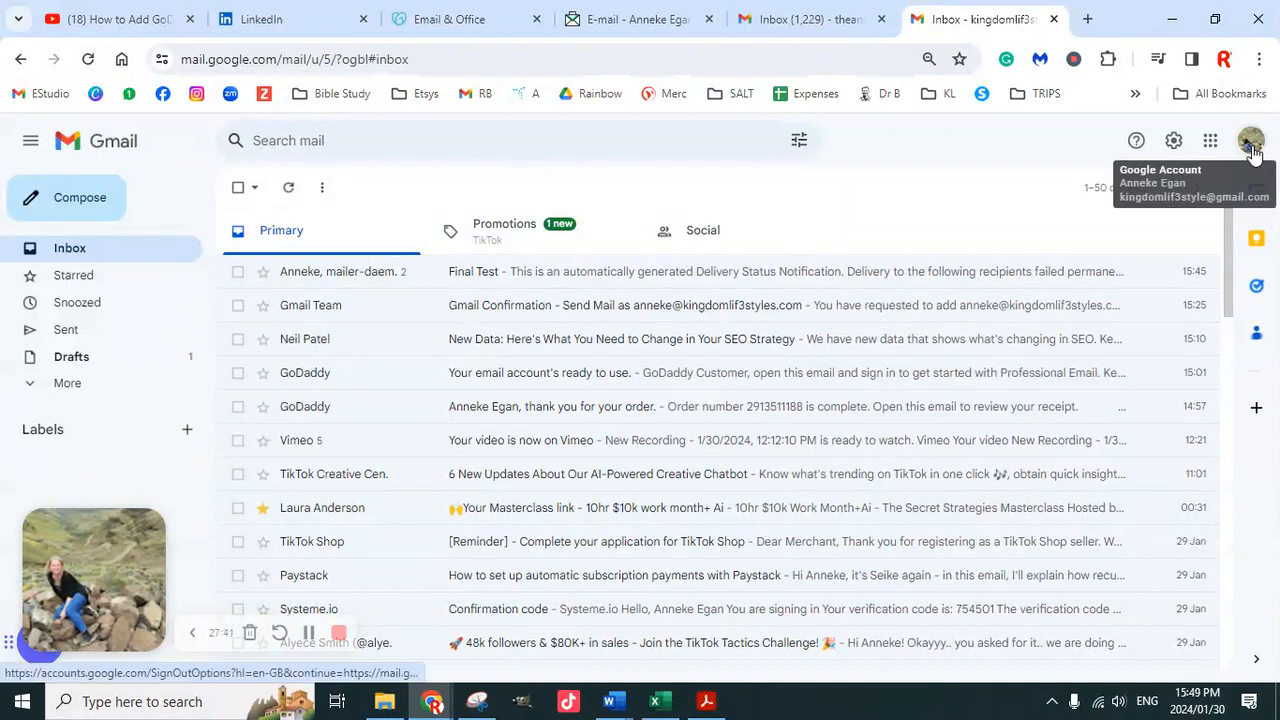
Scroll the second account's inbox past the failed Final Test delivery, then choose See all settings
{"action": "scroll", "coordinate": [523, 434], "scroll_direction": "down", "scroll_amount": 5}
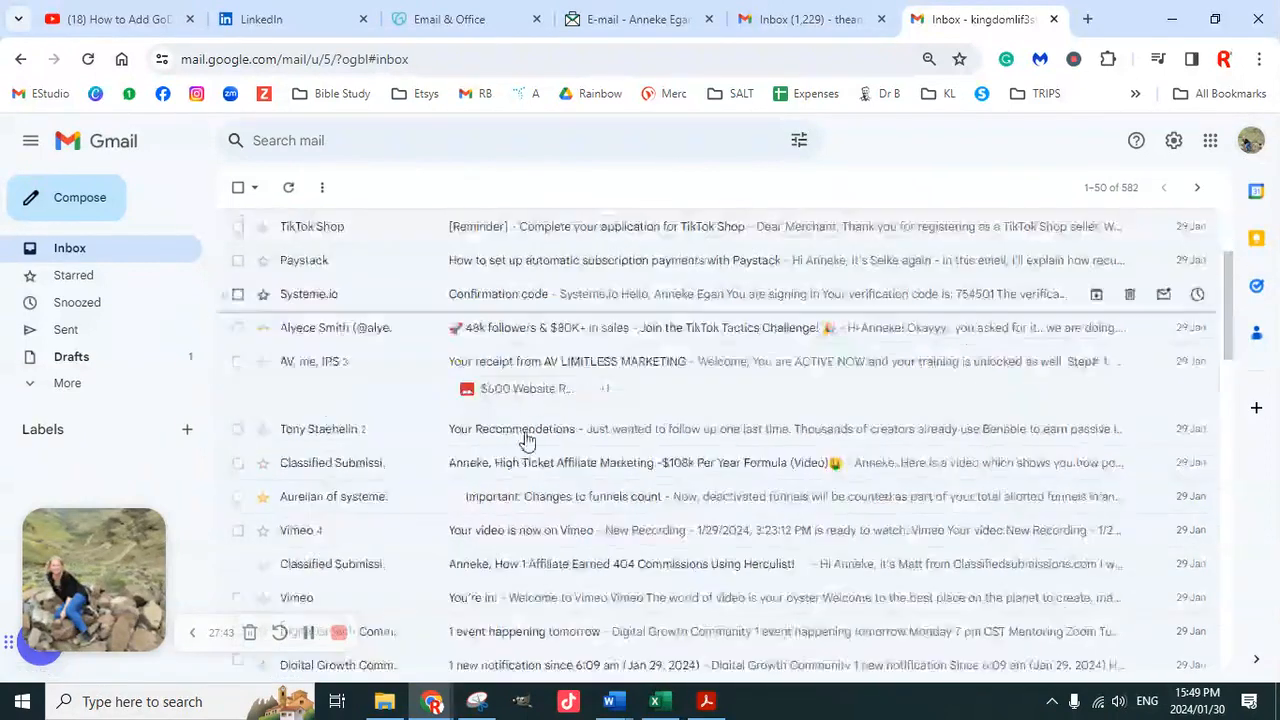
{"action": "scroll", "coordinate": [528, 441], "scroll_direction": "up", "scroll_amount": 5}
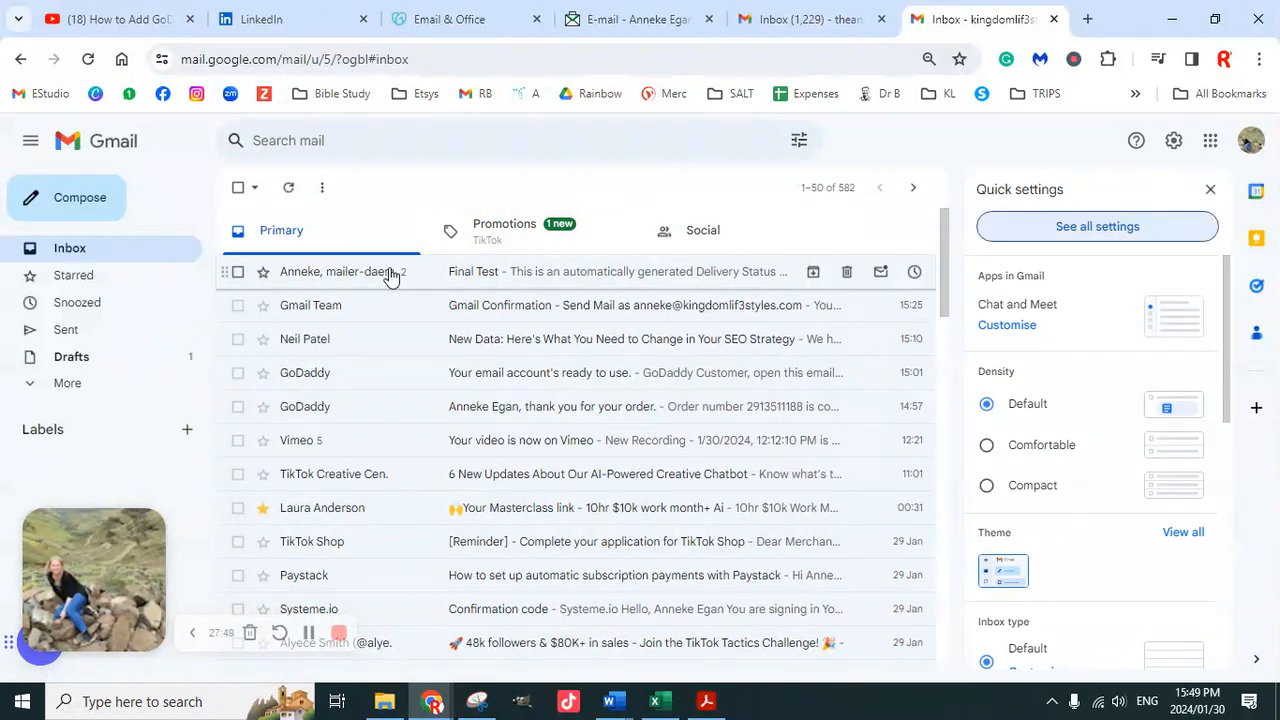
{"action": "mouse_move", "coordinate": [388, 277]}
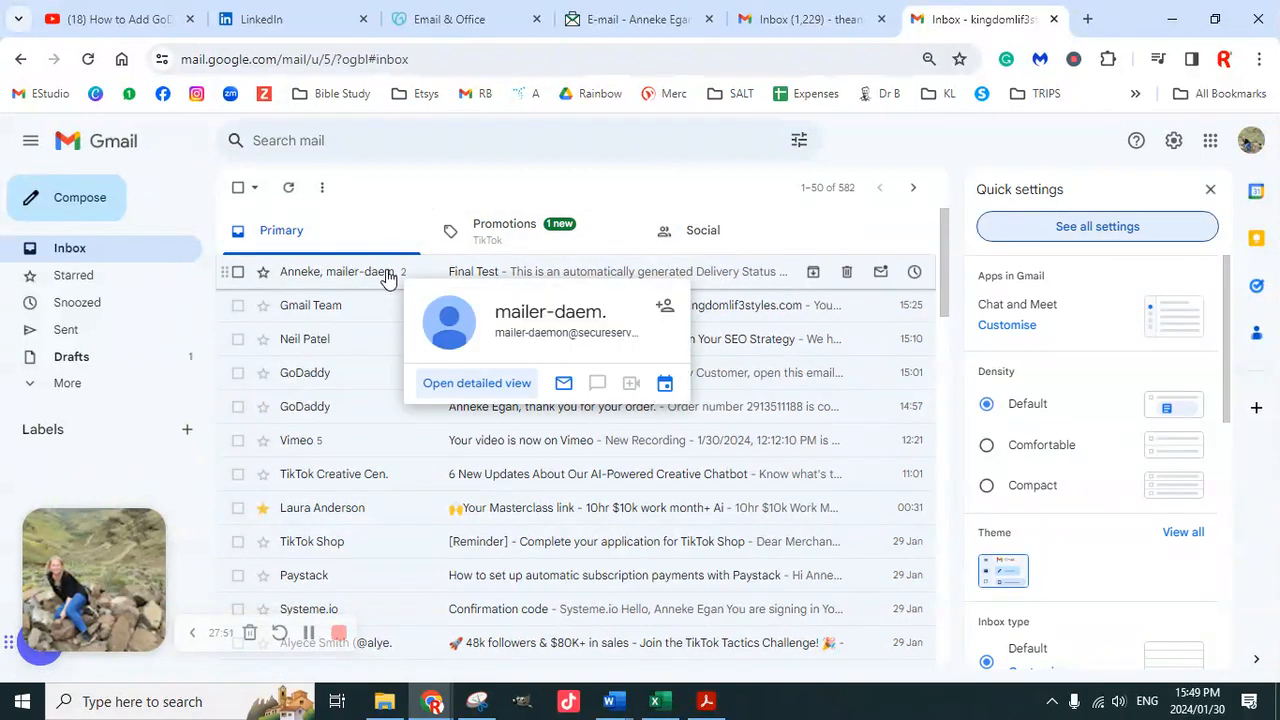
{"action": "scroll", "coordinate": [1146, 495], "scroll_direction": "down", "scroll_amount": 6}
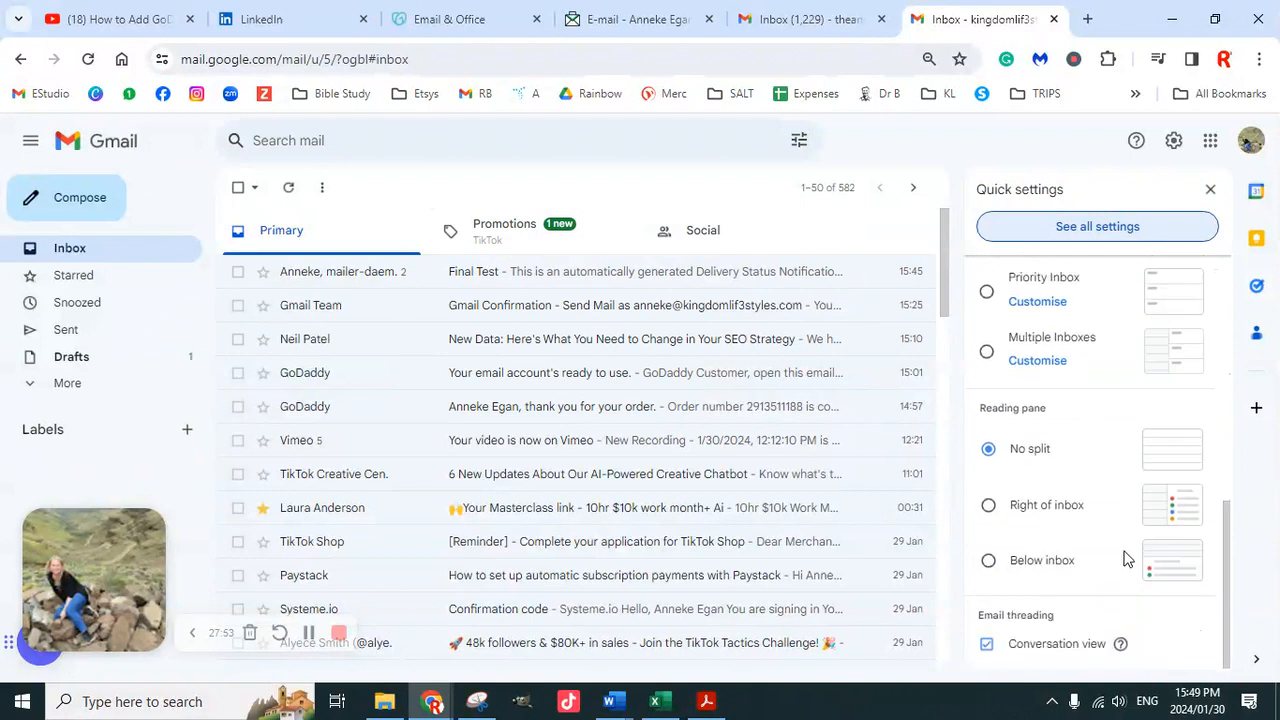
{"action": "left_click", "coordinate": [1087, 232]}
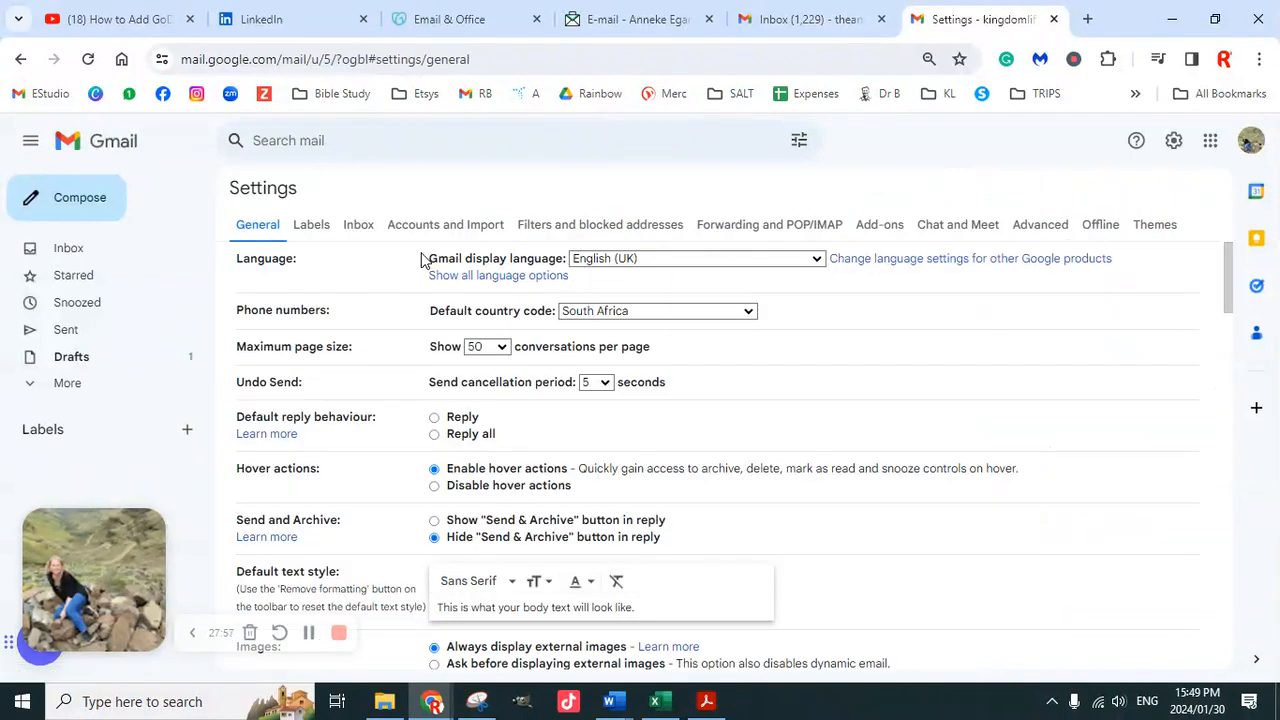
{"action": "scroll", "coordinate": [583, 518], "scroll_direction": "down", "scroll_amount": 10}
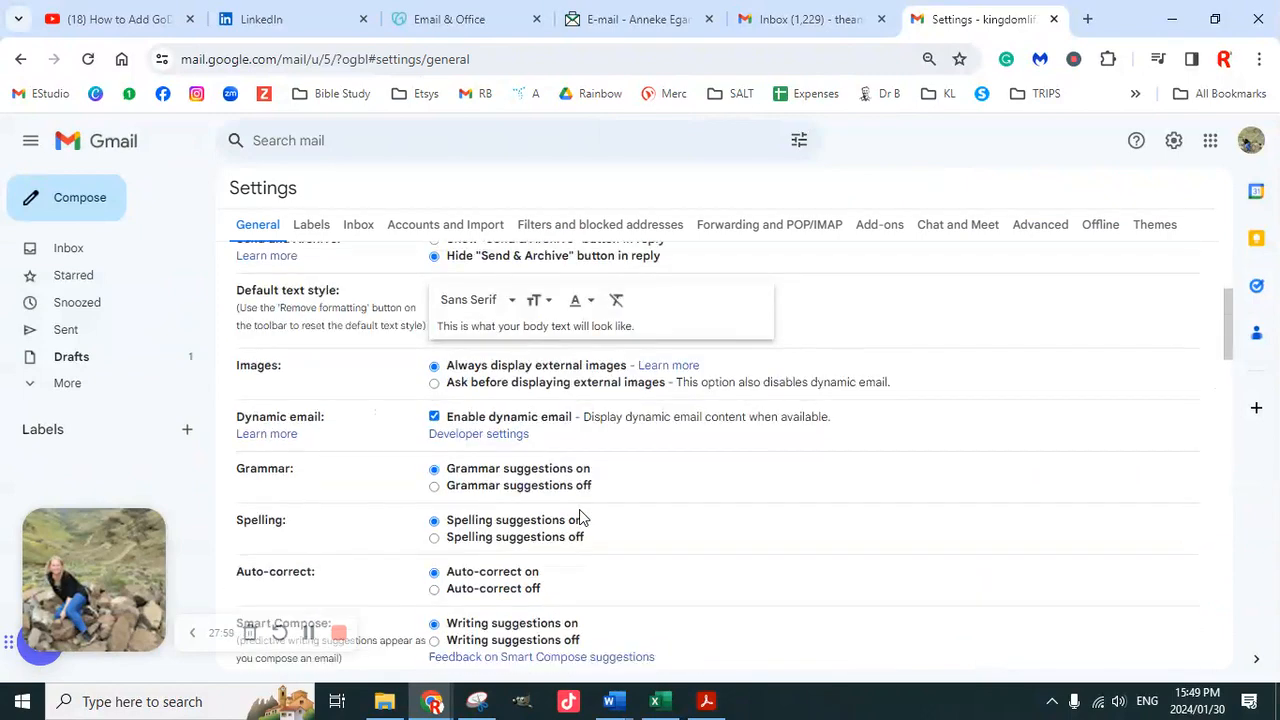
{"action": "scroll", "coordinate": [590, 500], "scroll_direction": "down", "scroll_amount": 7}
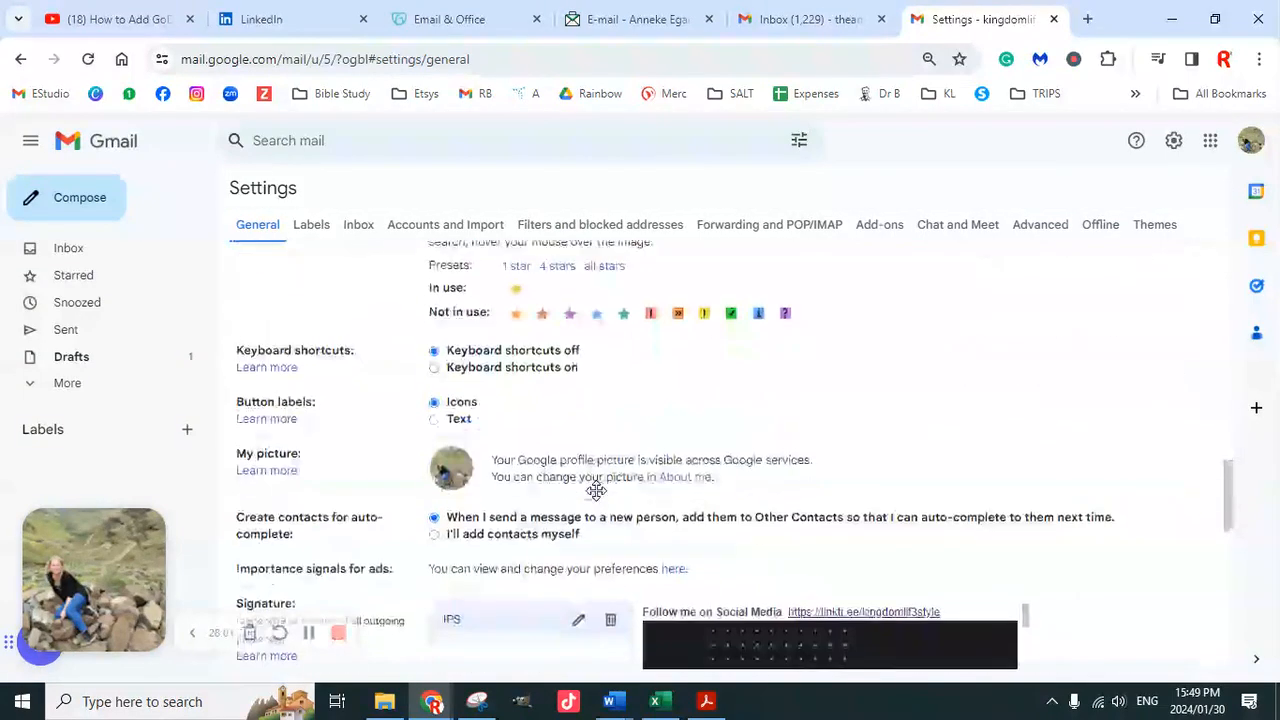
{"action": "scroll", "coordinate": [600, 493], "scroll_direction": "down", "scroll_amount": 2}
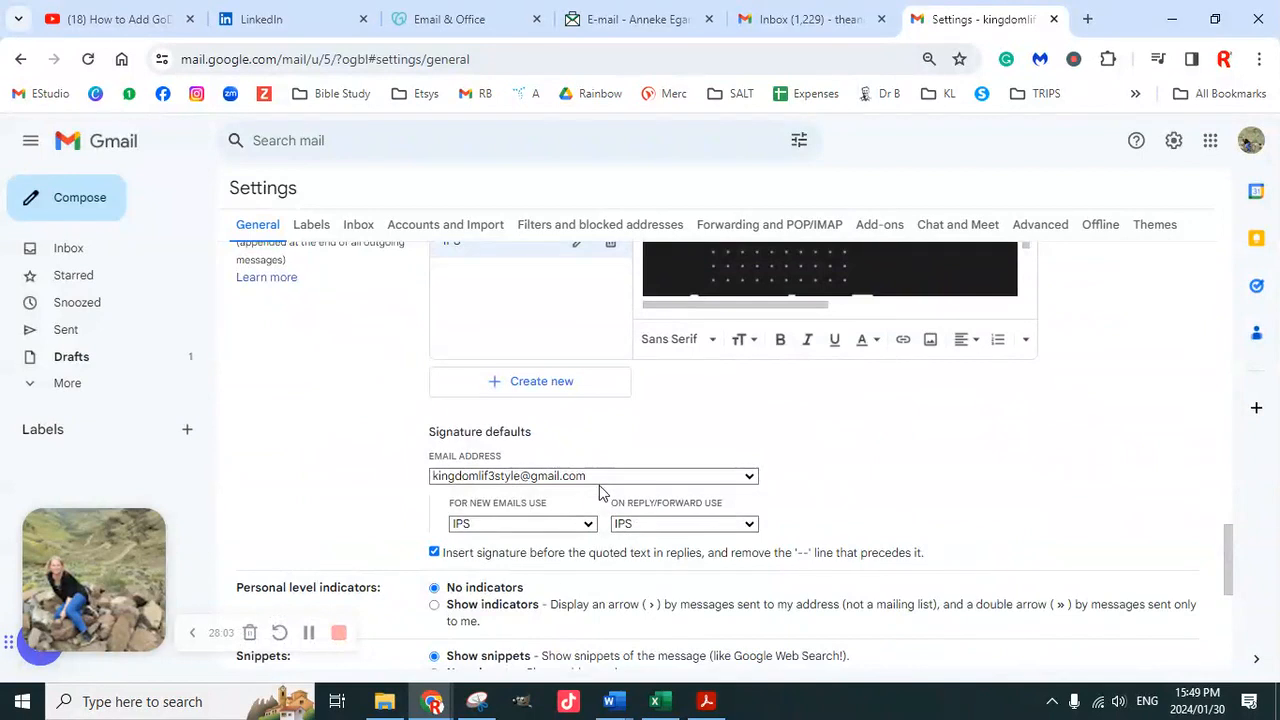
{"action": "scroll", "coordinate": [601, 492], "scroll_direction": "down", "scroll_amount": 1}
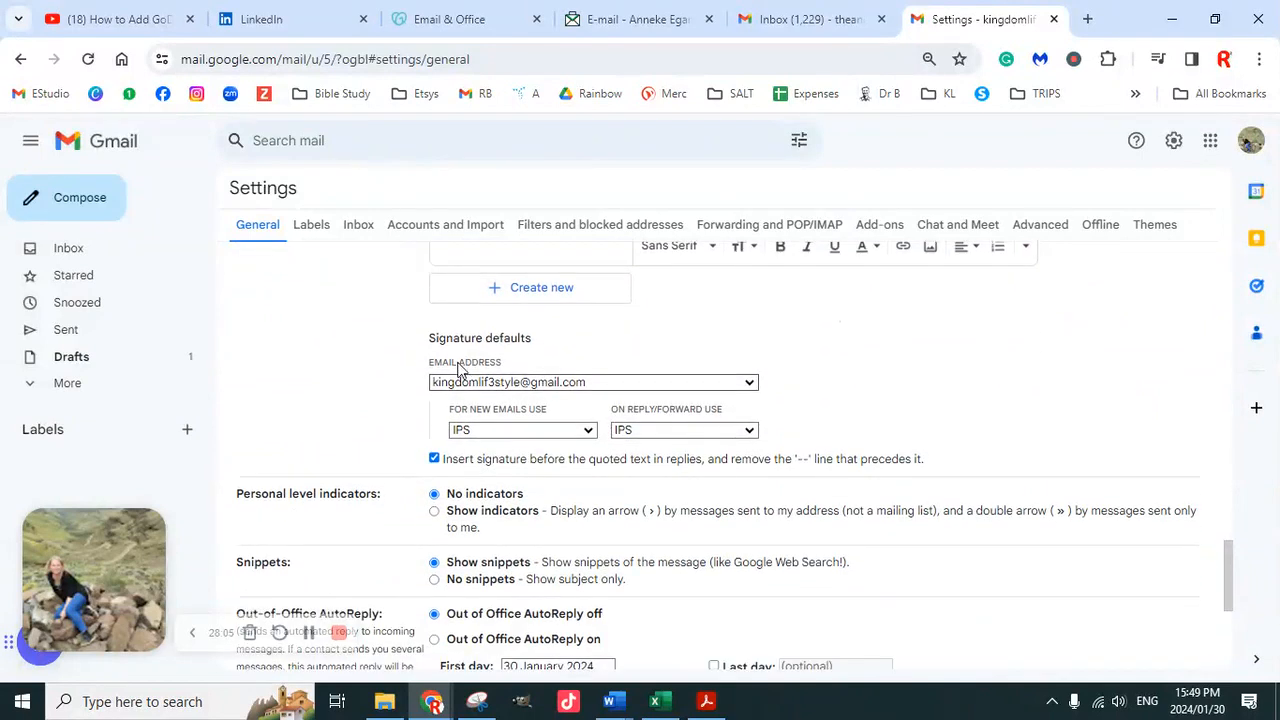
{"action": "scroll", "coordinate": [566, 451], "scroll_direction": "up", "scroll_amount": 3}
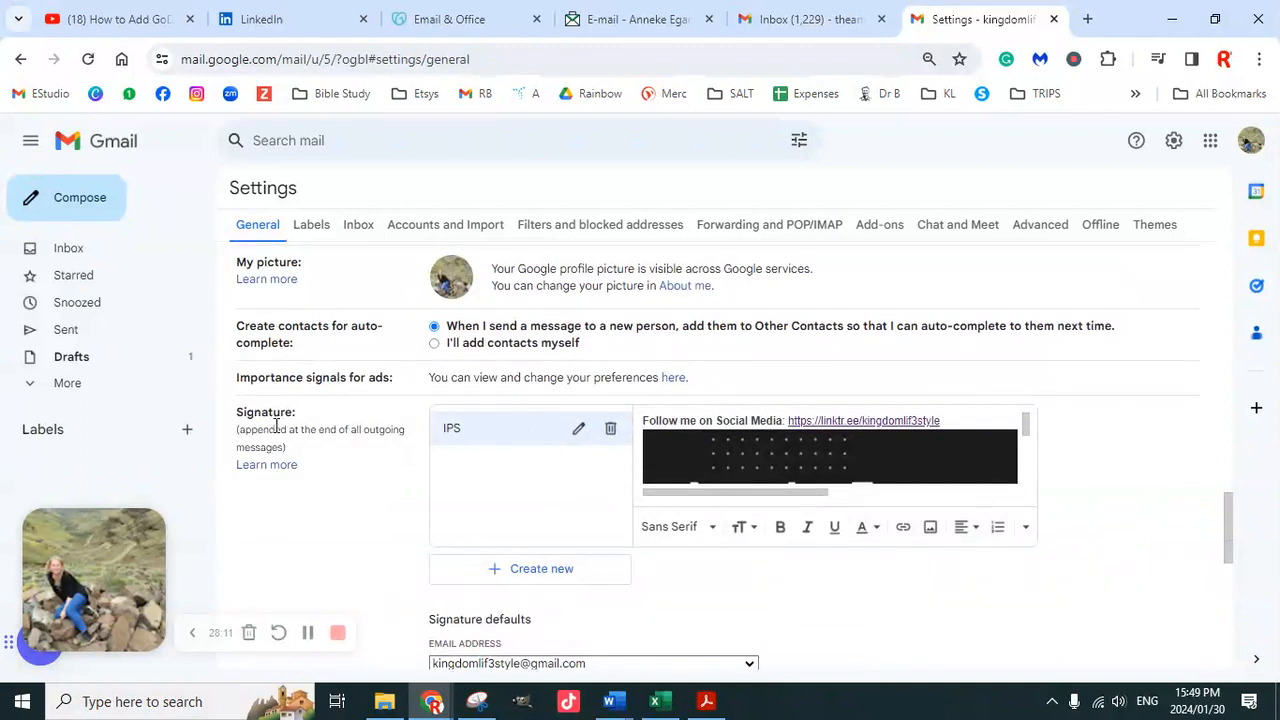
{"action": "scroll", "coordinate": [543, 463], "scroll_direction": "down", "scroll_amount": 2}
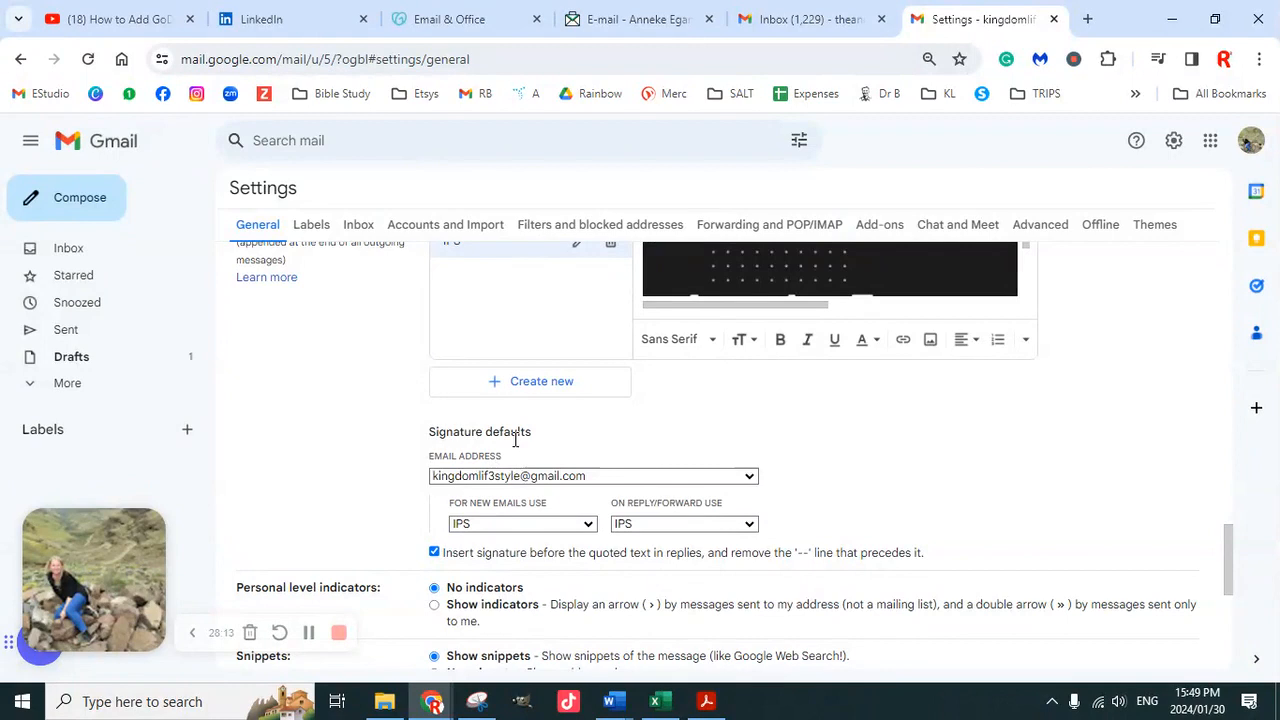
Create a new signature named 'New Ips' and bring up the IPS signature's content
{"action": "left_click", "coordinate": [538, 388]}
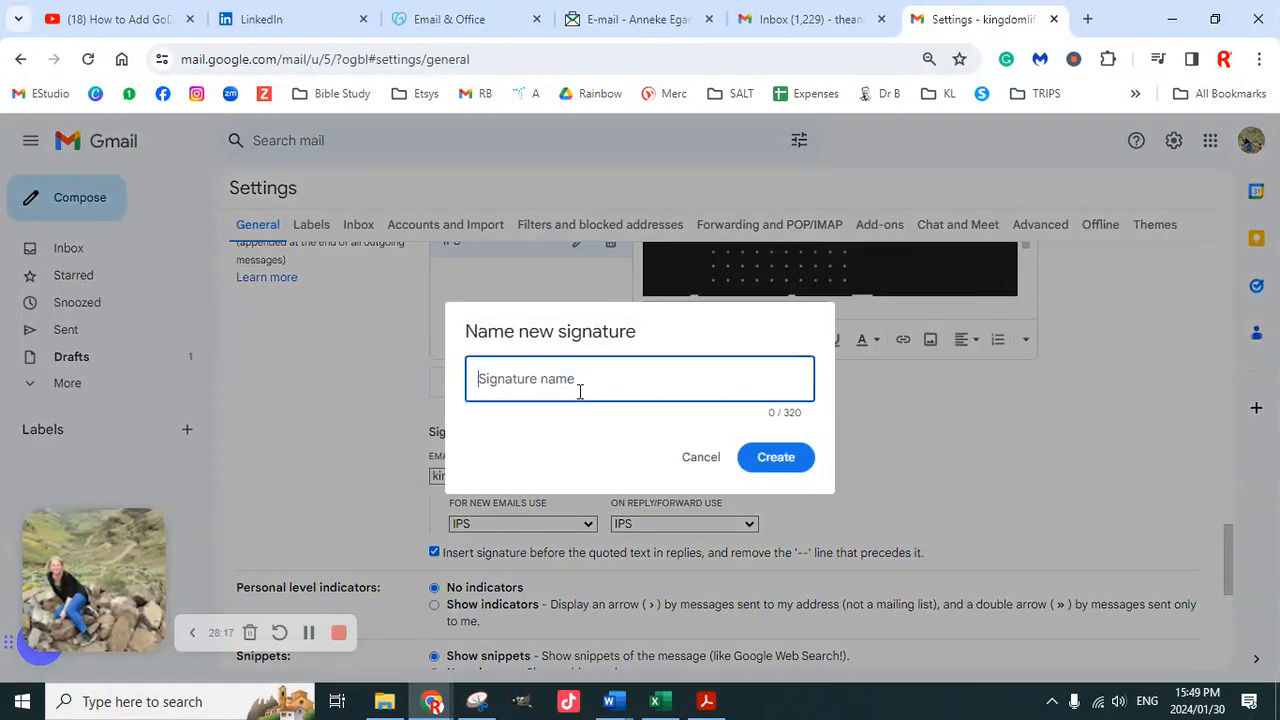
{"action": "type", "text": "New ("}
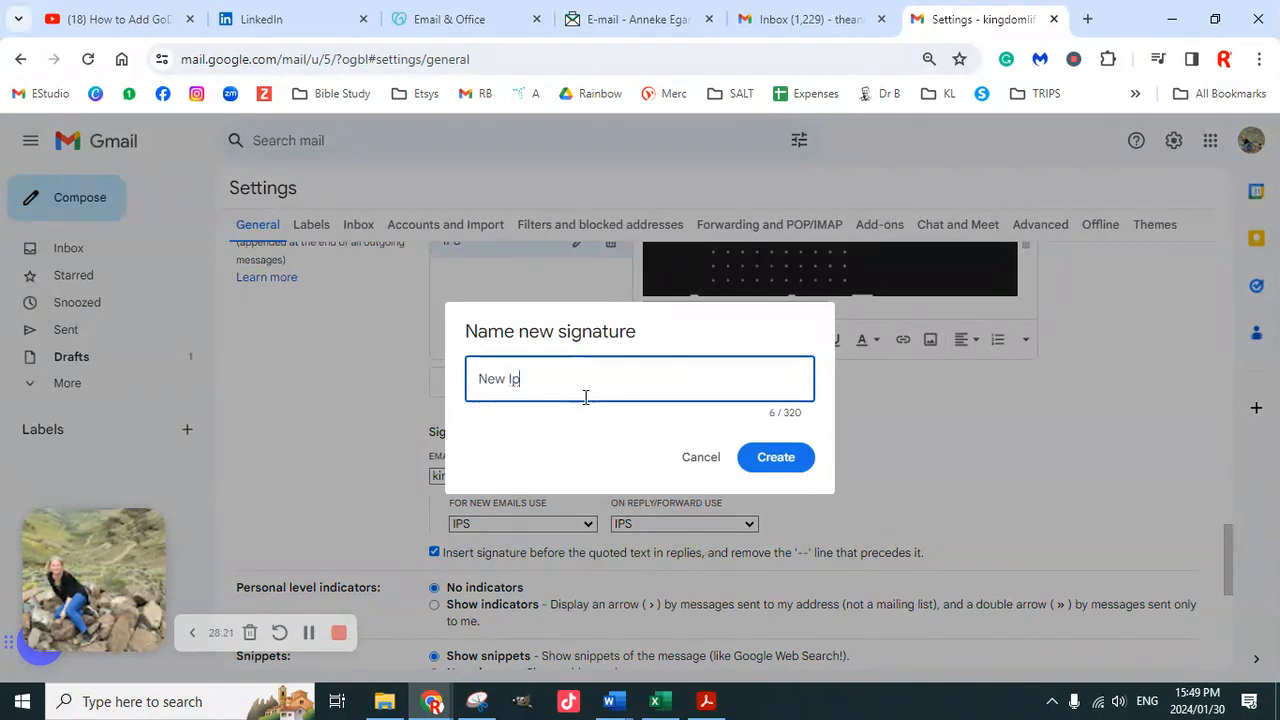
{"action": "type", "text": "ps"}
{"action": "left_click", "coordinate": [786, 462]}
{"action": "scroll", "coordinate": [622, 497], "scroll_direction": "down", "scroll_amount": 1}
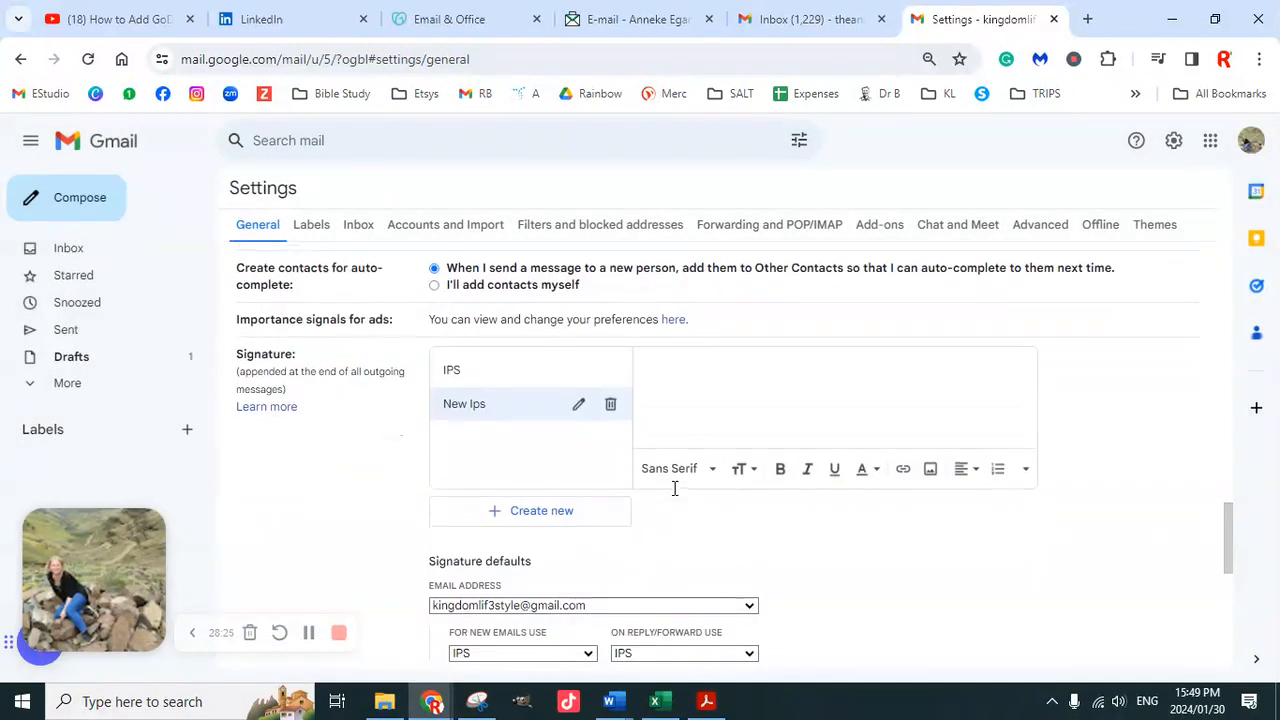
{"action": "left_click", "coordinate": [518, 380]}
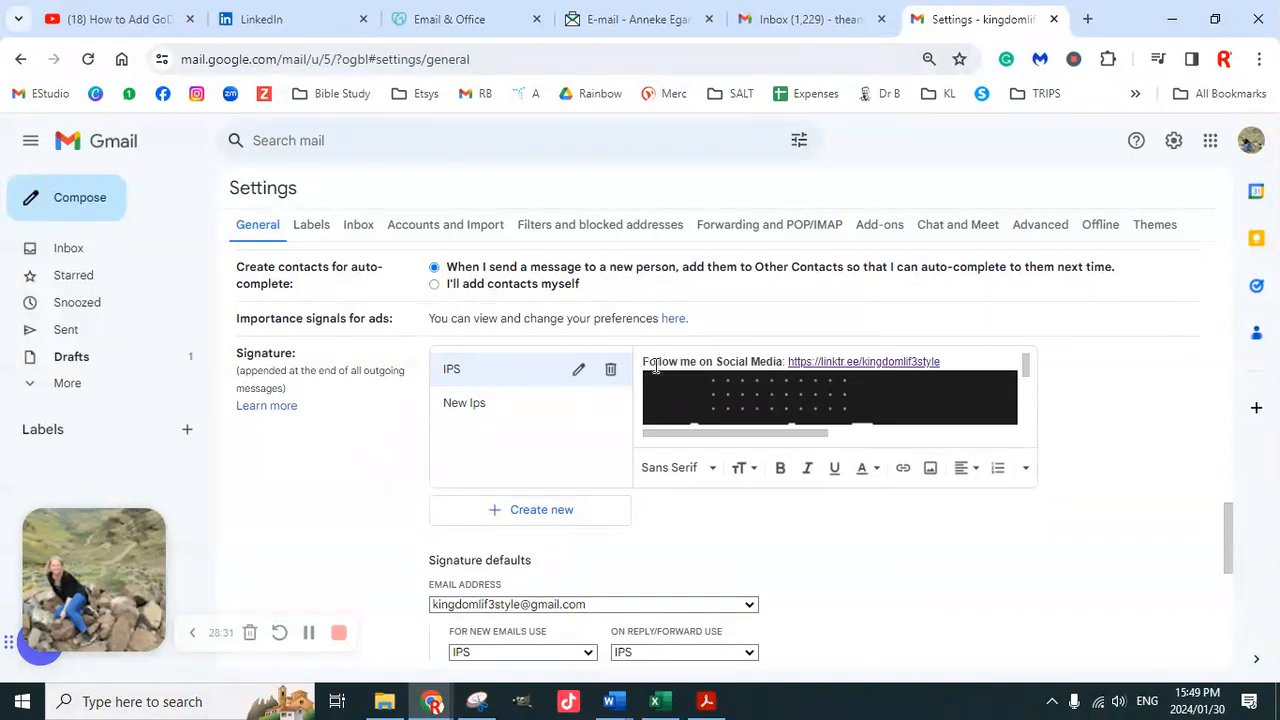
Copy the 'Follow me on Social Media' line from IPS into New Ips and open Insert image
{"action": "scroll", "coordinate": [834, 396], "scroll_direction": "down", "scroll_amount": 2}
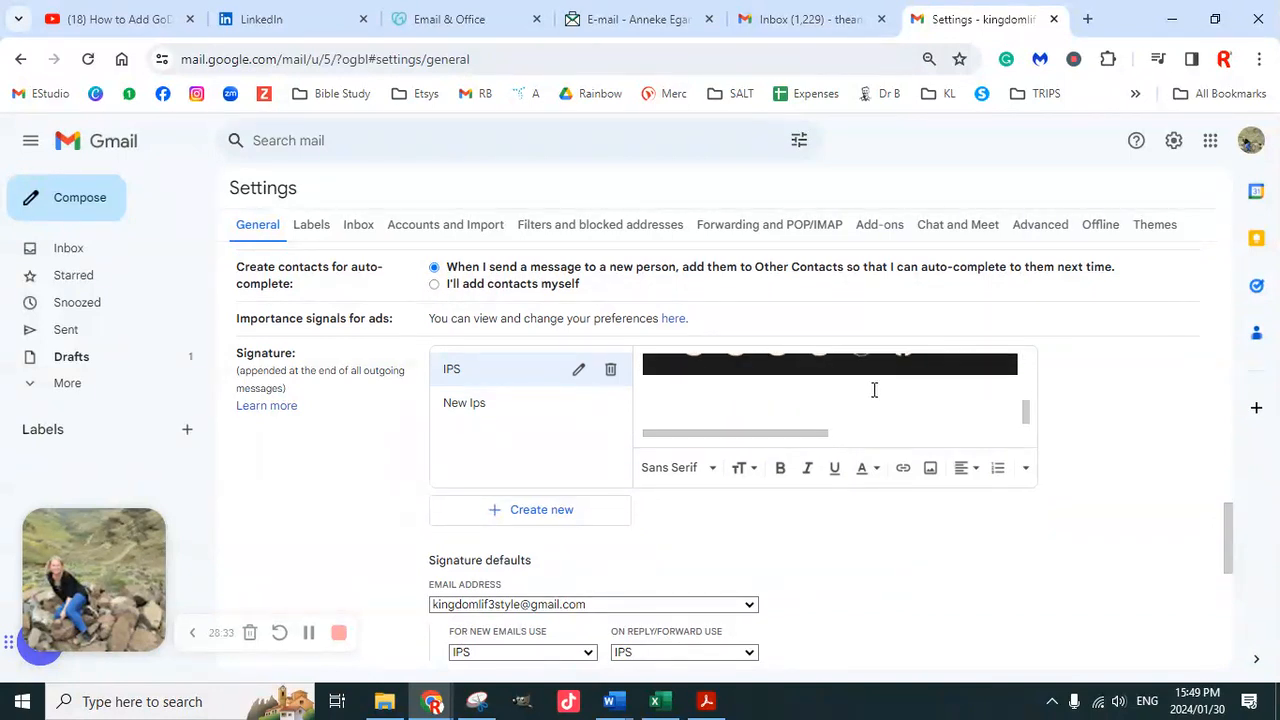
{"action": "left_click_drag", "start_coordinate": [641, 385], "coordinate": [637, 316]}
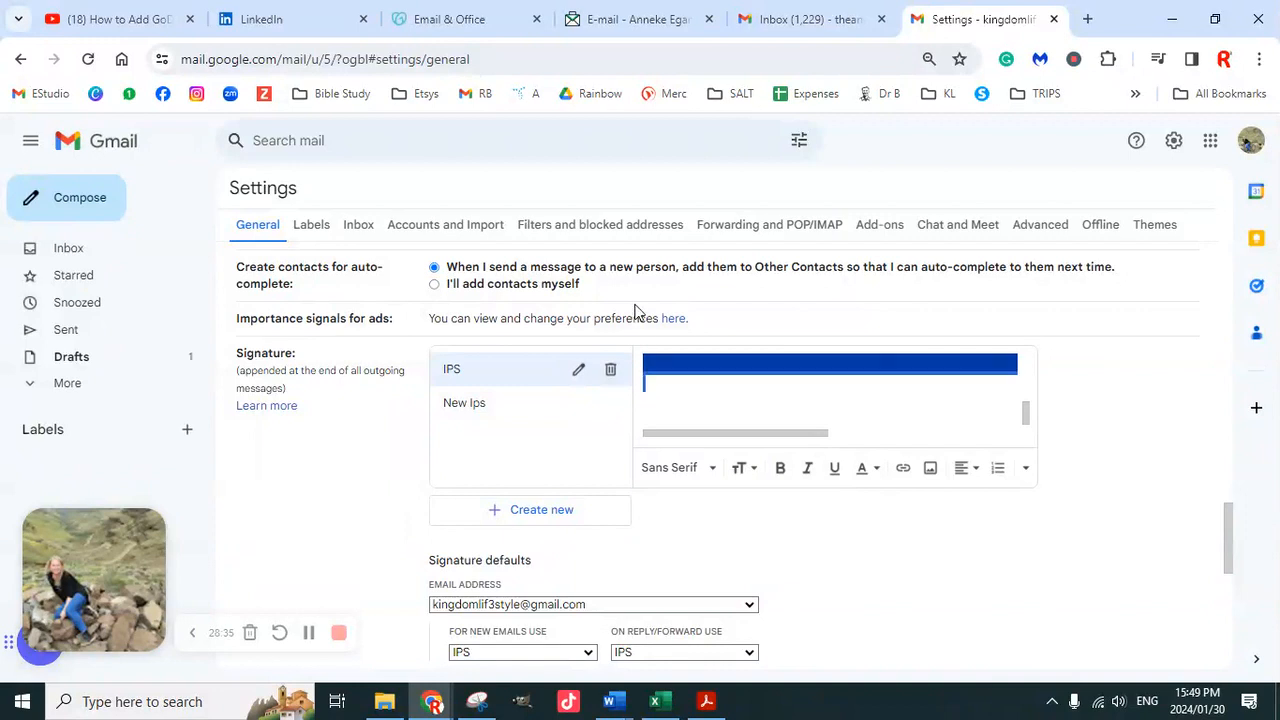
{"action": "scroll", "coordinate": [642, 311], "scroll_direction": "up", "scroll_amount": 4}
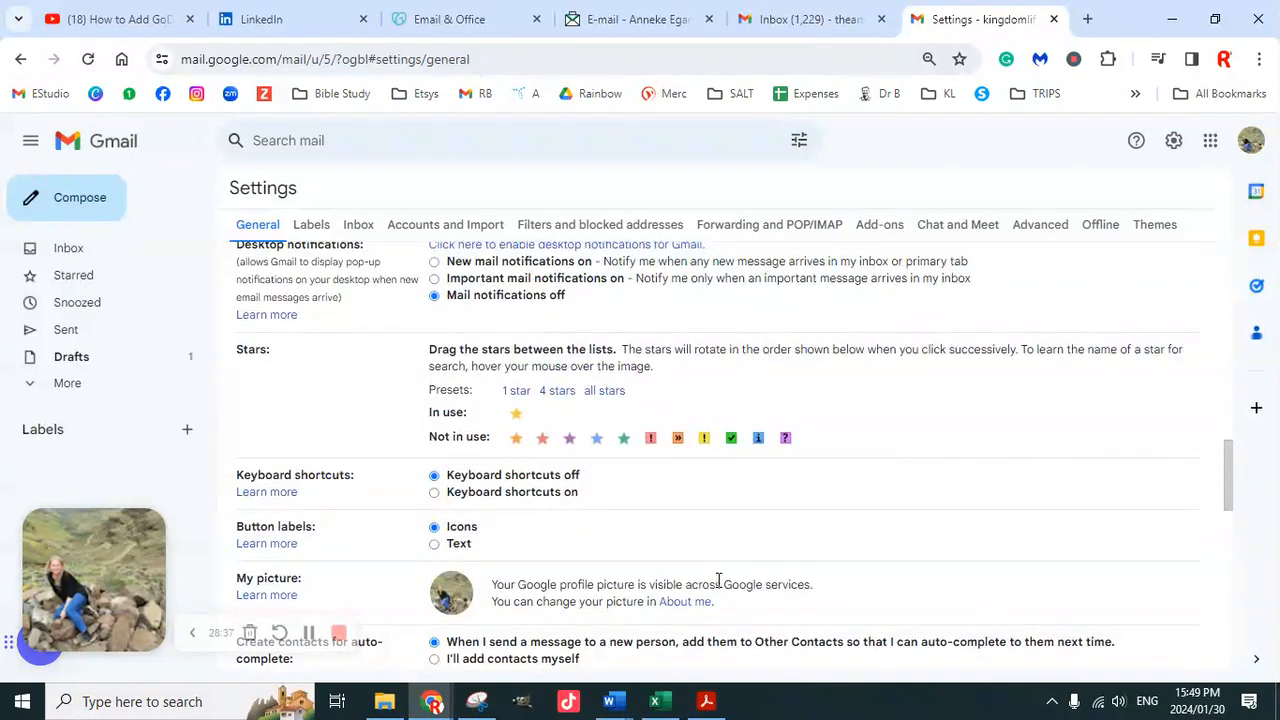
{"action": "scroll", "coordinate": [720, 600], "scroll_direction": "down", "scroll_amount": 1}
{"action": "scroll", "coordinate": [730, 612], "scroll_direction": "down", "scroll_amount": 1}
{"action": "left_click_drag", "start_coordinate": [727, 607], "coordinate": [645, 590]}
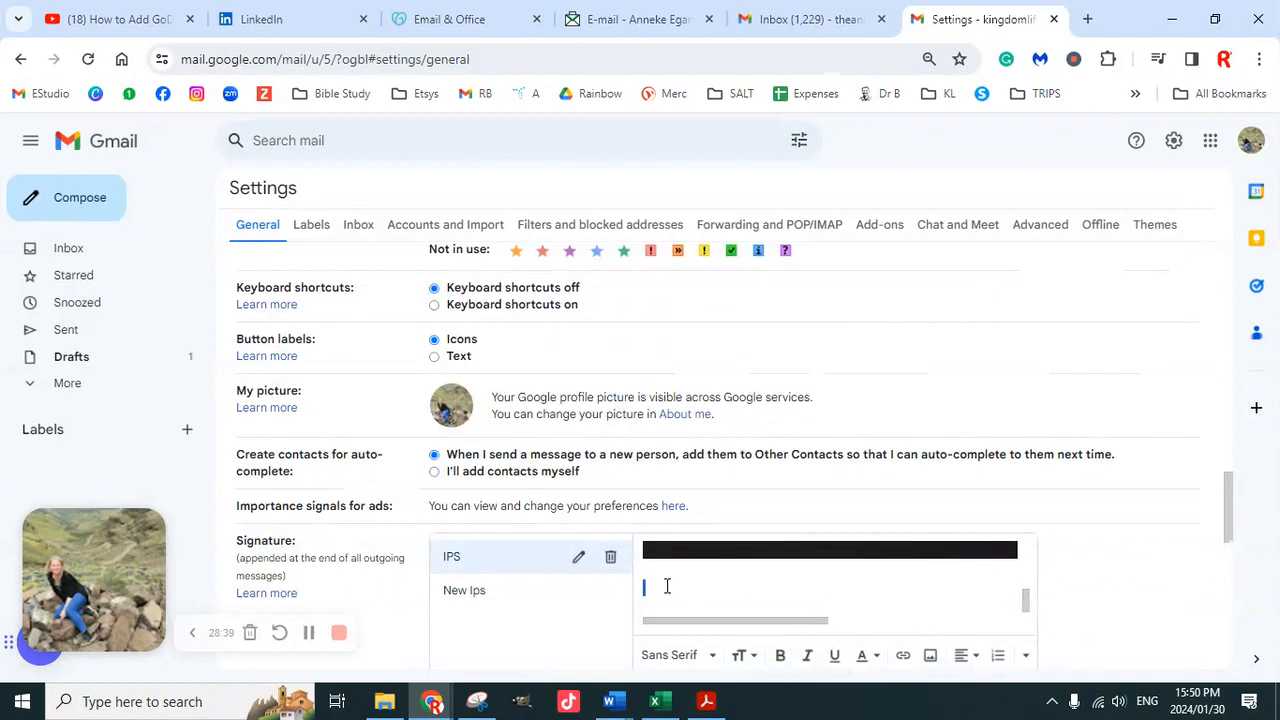
{"action": "scroll", "coordinate": [720, 584], "scroll_direction": "up", "scroll_amount": 5}
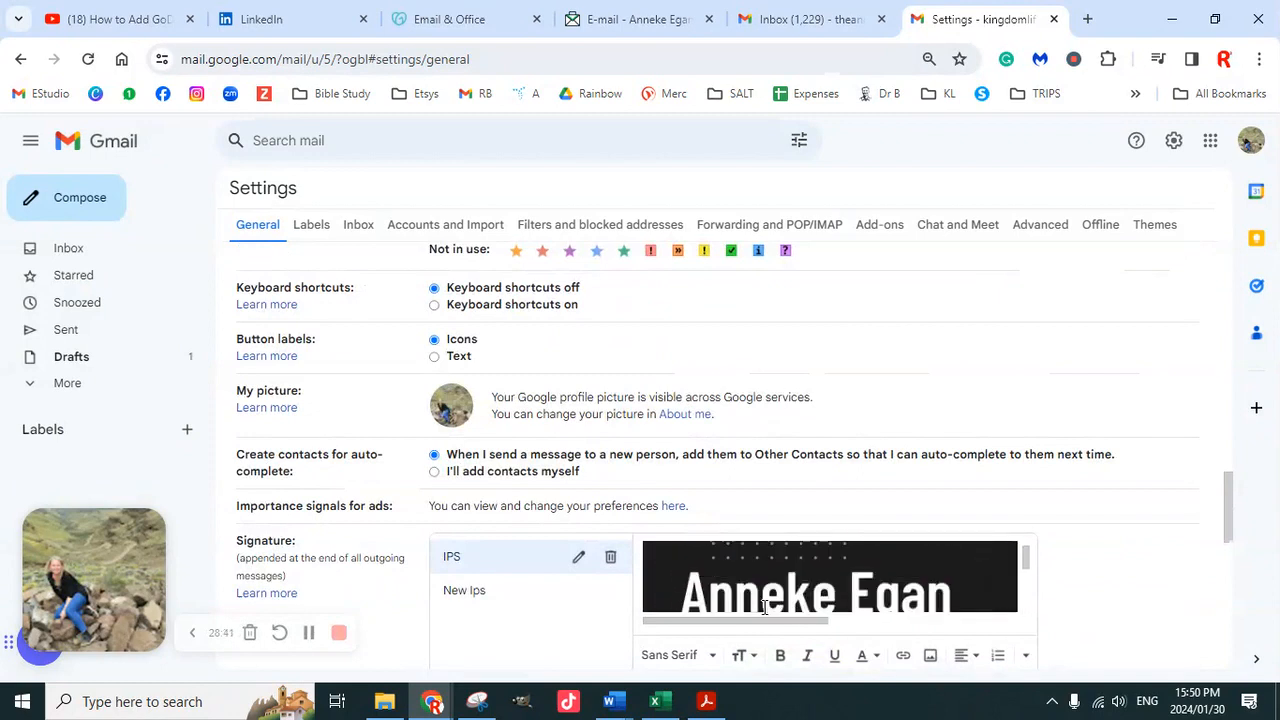
{"action": "mouse_move", "coordinate": [953, 547]}
{"action": "left_mouse_down"}
{"action": "mouse_move", "coordinate": [843, 540]}
{"action": "mouse_move", "coordinate": [600, 563]}
{"action": "left_mouse_up"}
{"action": "key", "text": "ctrl+c"}
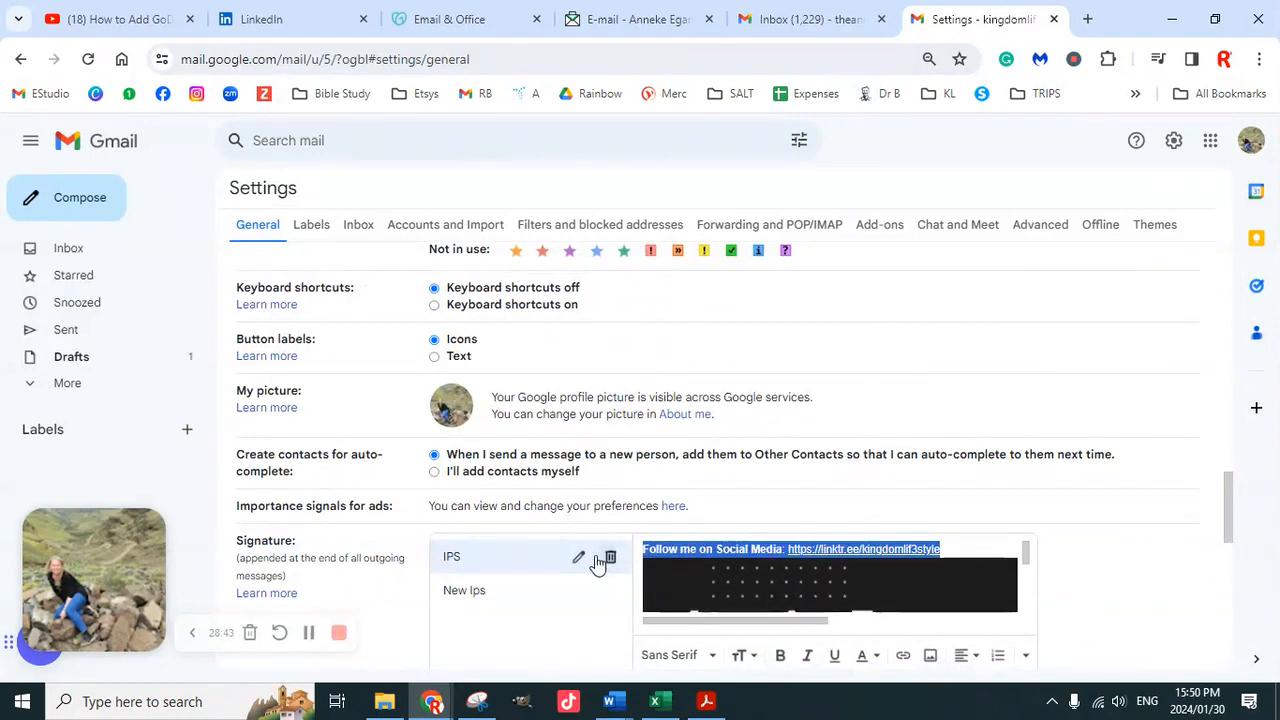
{"action": "left_click", "coordinate": [492, 596]}
{"action": "key", "text": "ctrl+v"}
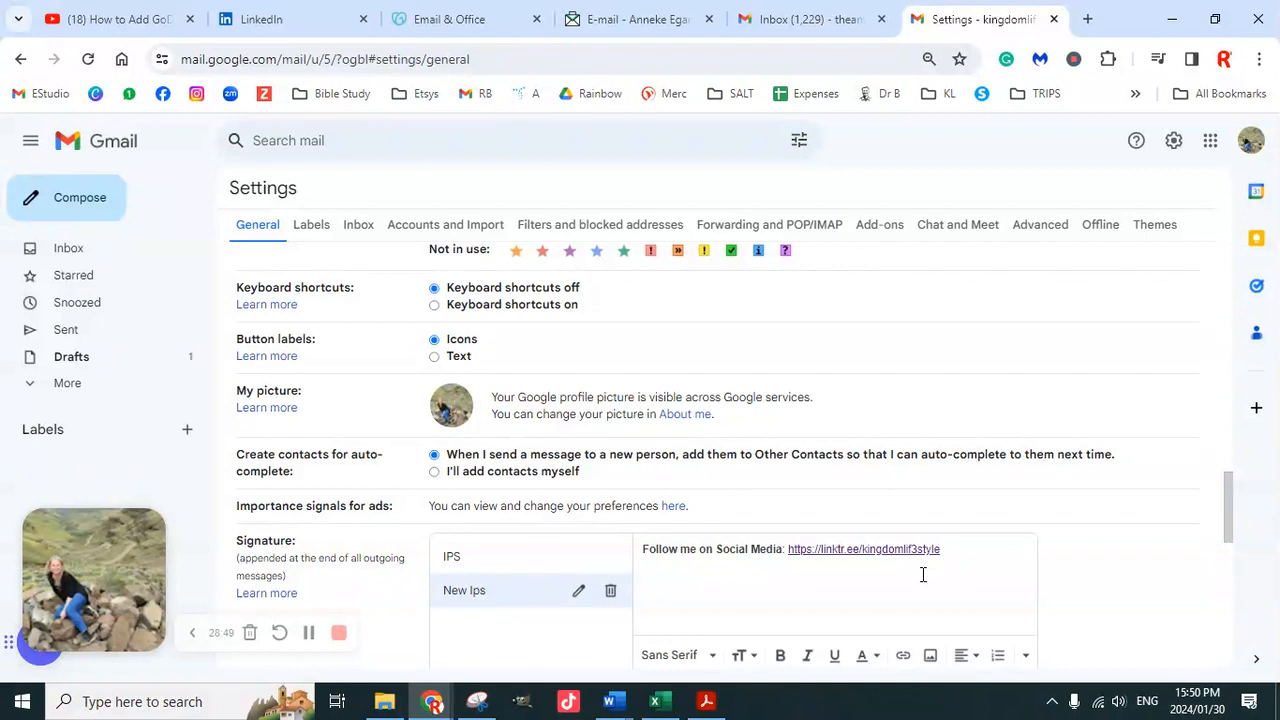
{"action": "scroll", "coordinate": [877, 543], "scroll_direction": "down", "scroll_amount": 2}
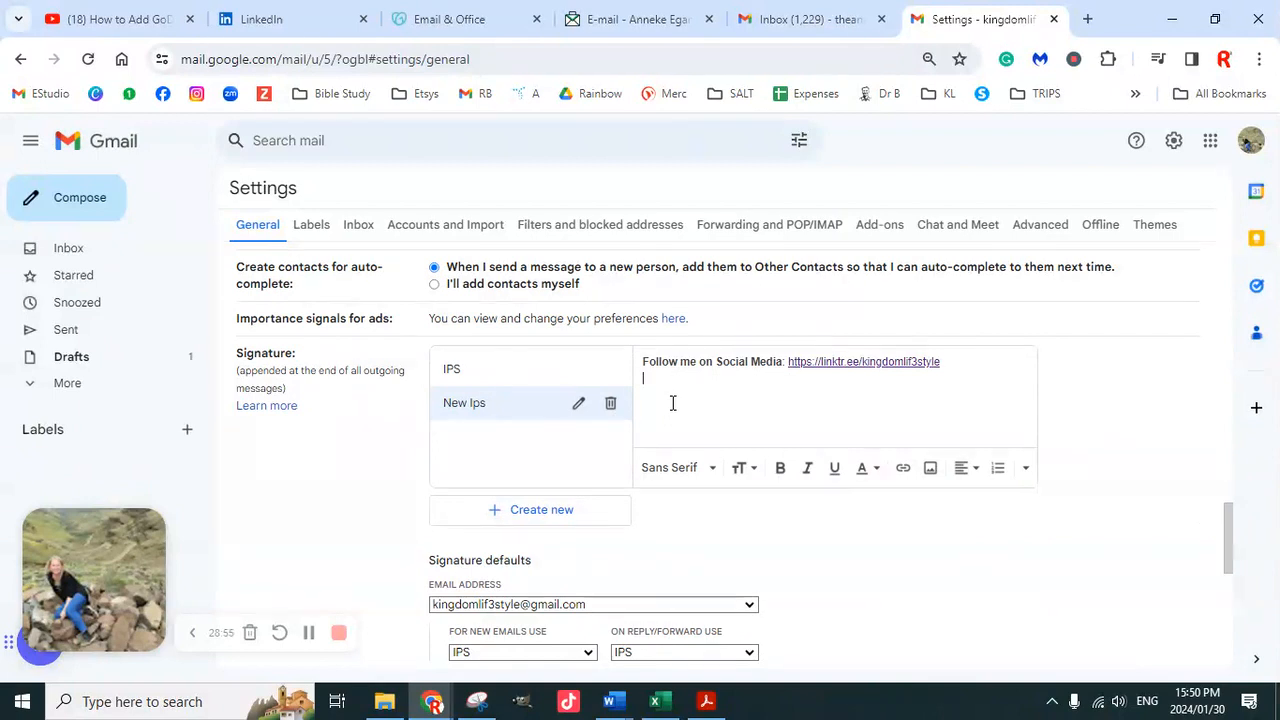
{"action": "left_click", "coordinate": [930, 467]}
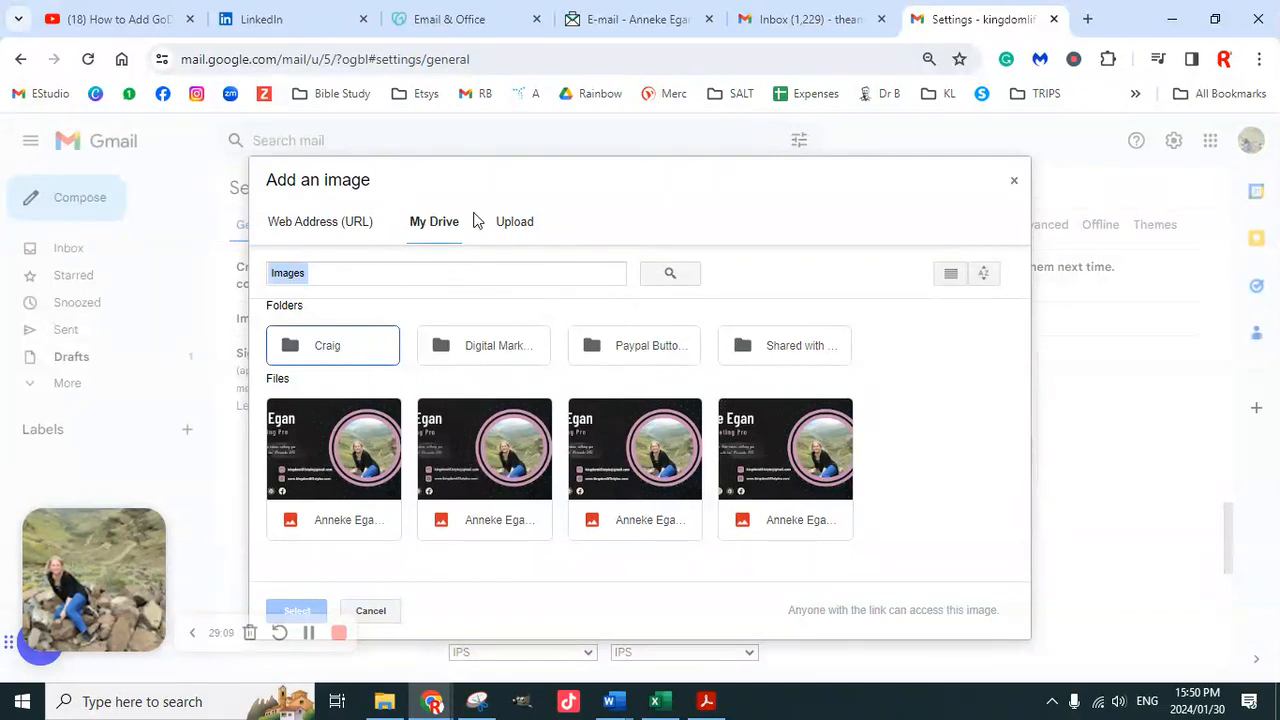
Choose upload from computer and browse the 11. IPS folder in the file picker
{"action": "left_click", "coordinate": [526, 221]}
{"action": "left_click", "coordinate": [659, 452]}
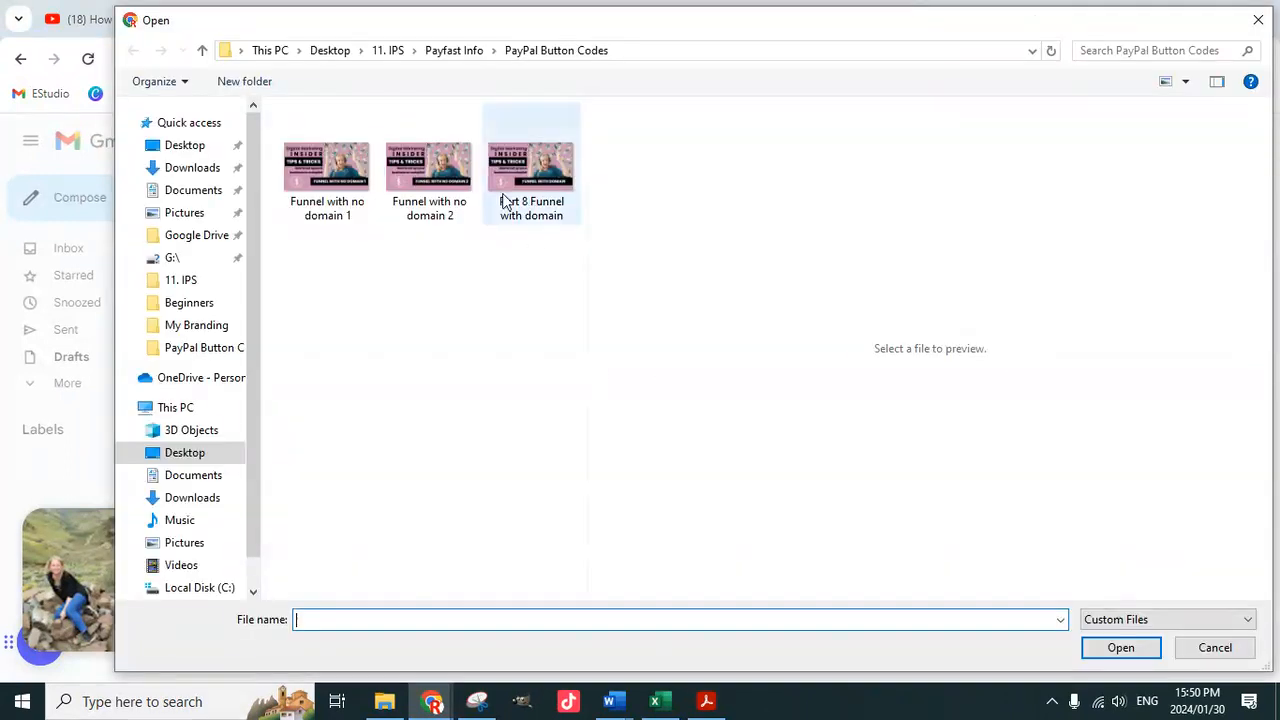
{"action": "left_click", "coordinate": [392, 50]}
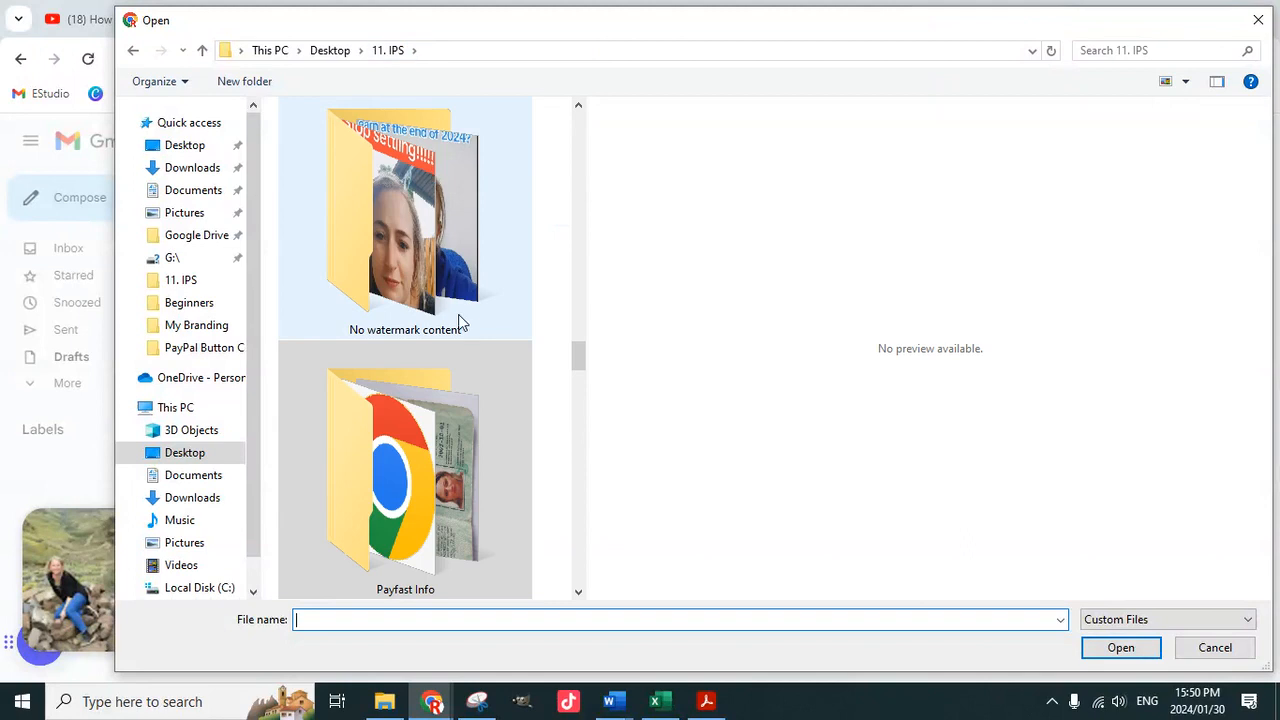
{"action": "scroll", "coordinate": [460, 400], "scroll_direction": "down", "scroll_amount": 2}
{"action": "scroll", "coordinate": [452, 443], "scroll_direction": "down", "scroll_amount": 4}
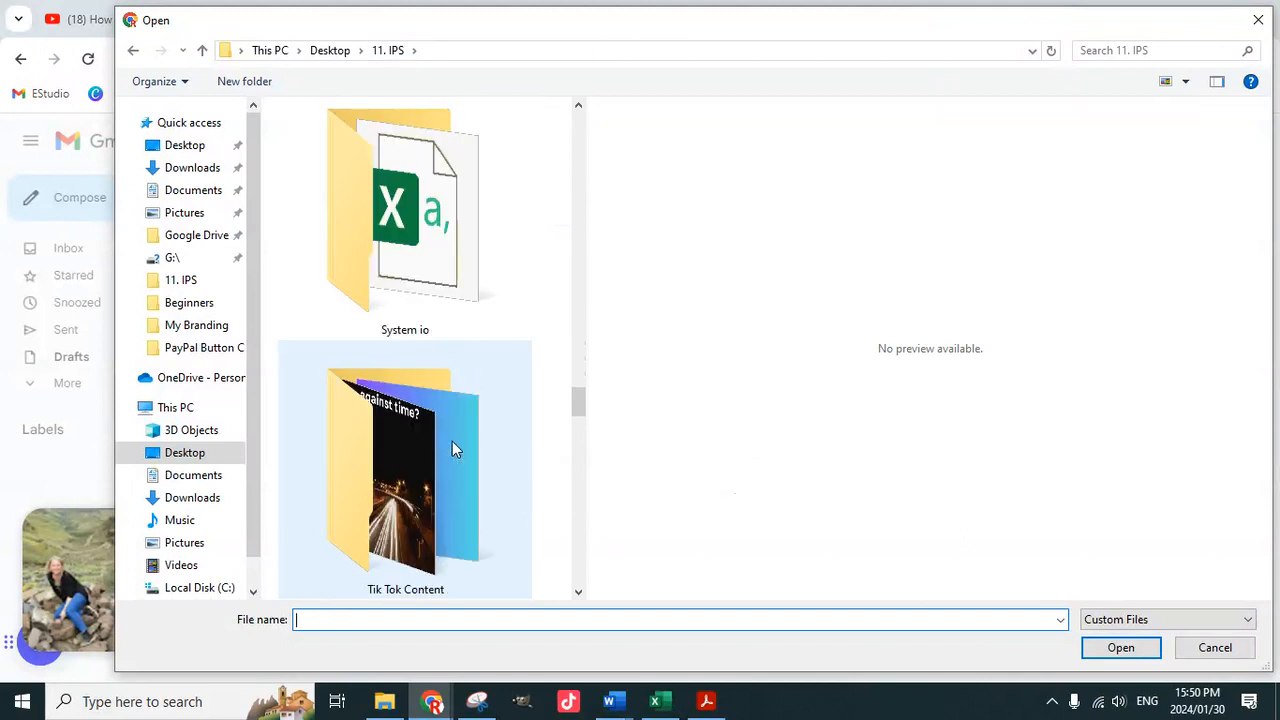
{"action": "scroll", "coordinate": [452, 449], "scroll_direction": "down", "scroll_amount": 2}
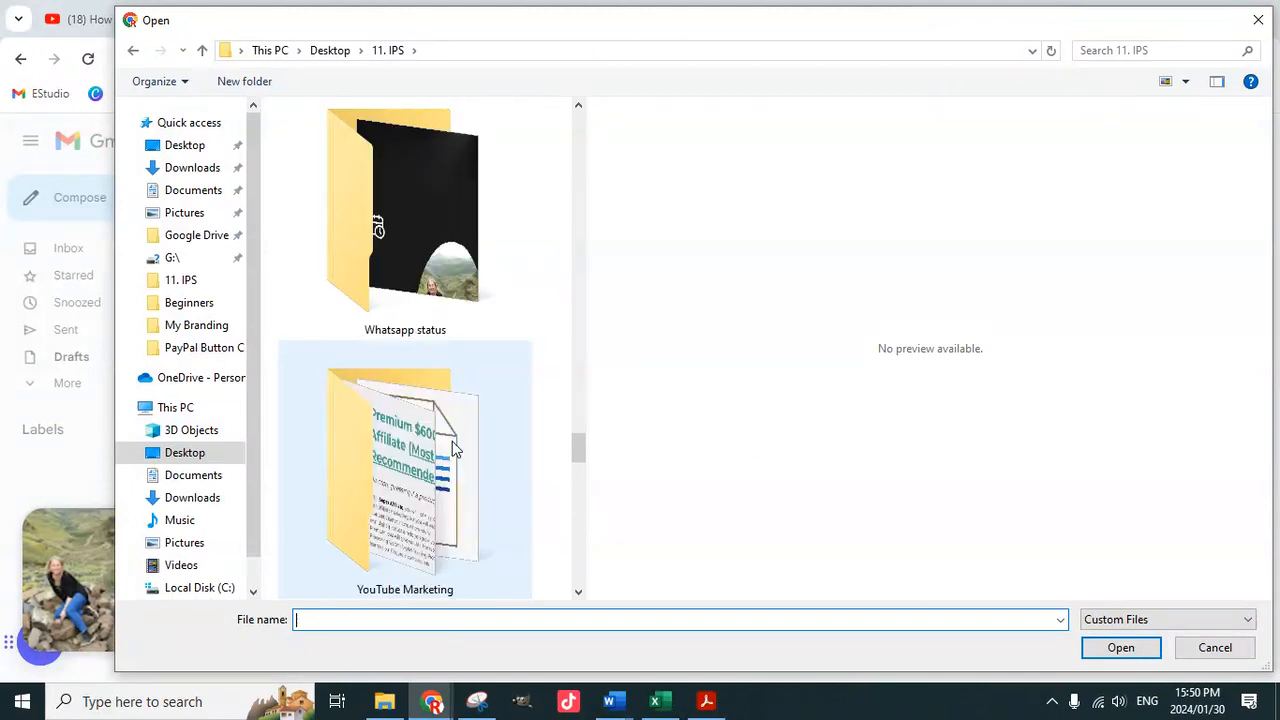
{"action": "scroll", "coordinate": [452, 449], "scroll_direction": "down", "scroll_amount": 1}
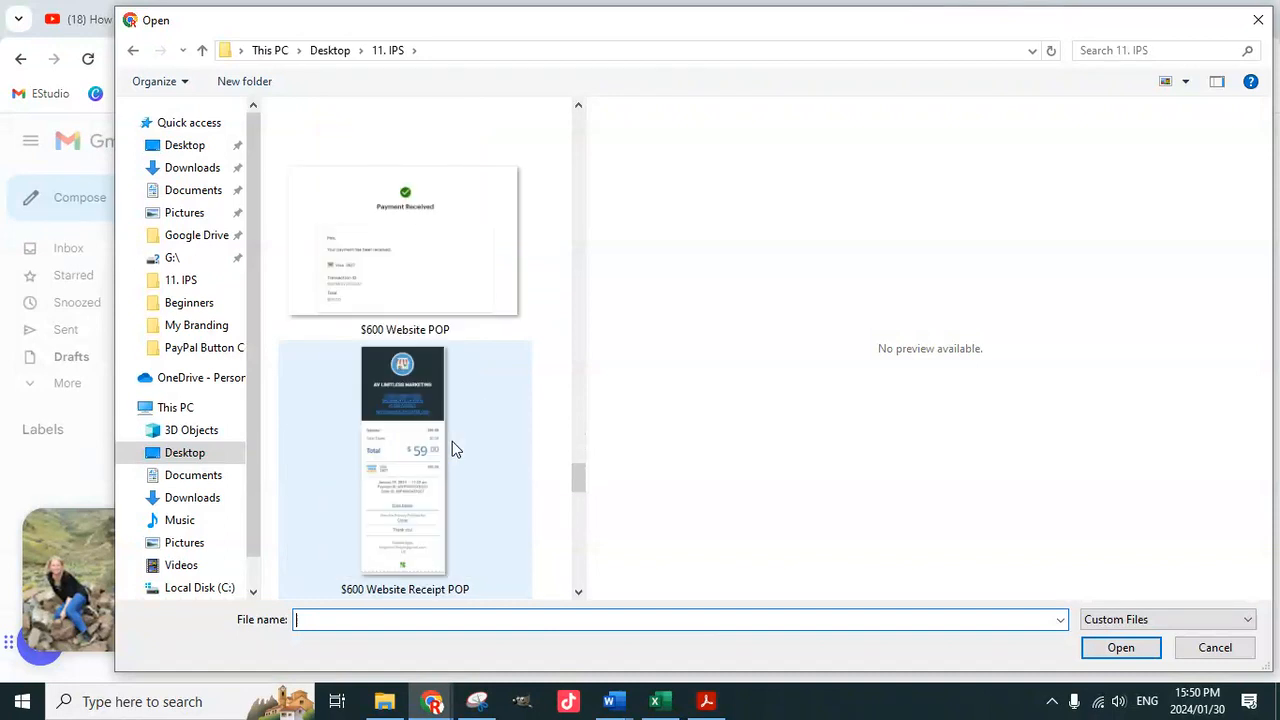
{"action": "scroll", "coordinate": [452, 449], "scroll_direction": "down", "scroll_amount": 1}
{"action": "scroll", "coordinate": [452, 449], "scroll_direction": "up", "scroll_amount": 8}
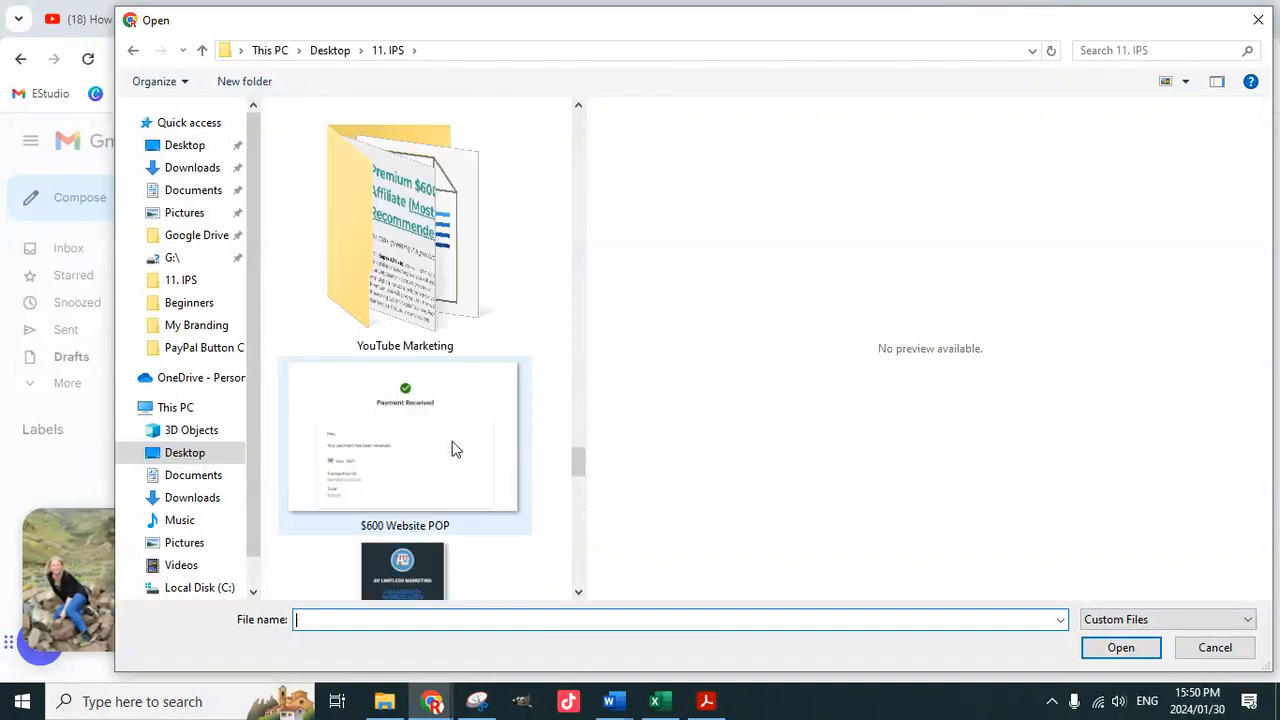
{"action": "scroll", "coordinate": [452, 441], "scroll_direction": "up", "scroll_amount": 5}
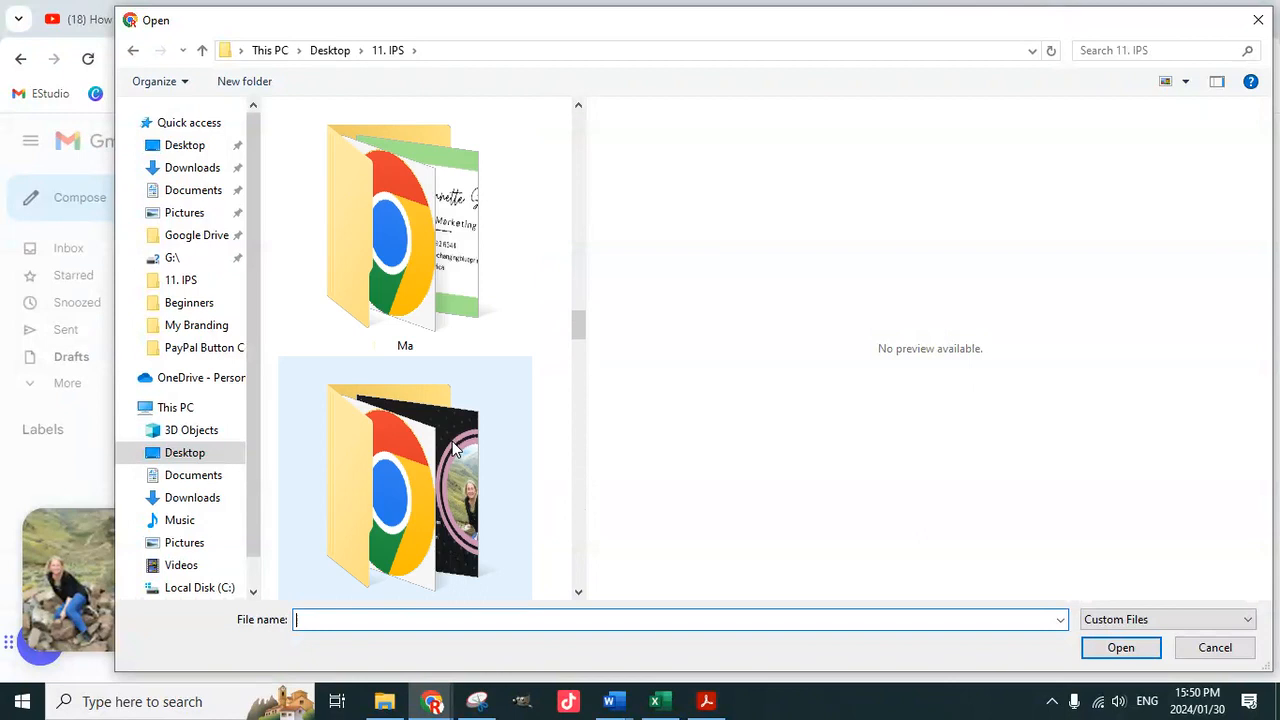
{"action": "scroll", "coordinate": [452, 441], "scroll_direction": "up", "scroll_amount": 4}
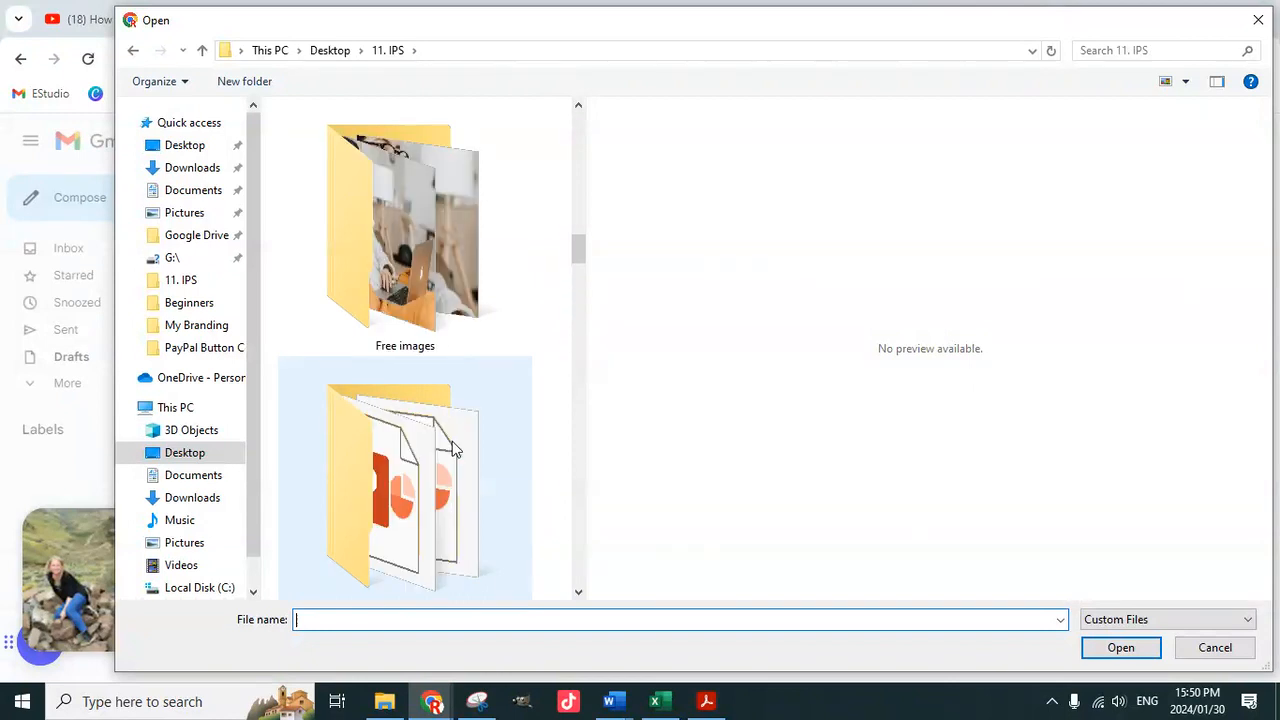
{"action": "scroll", "coordinate": [452, 441], "scroll_direction": "up", "scroll_amount": 3}
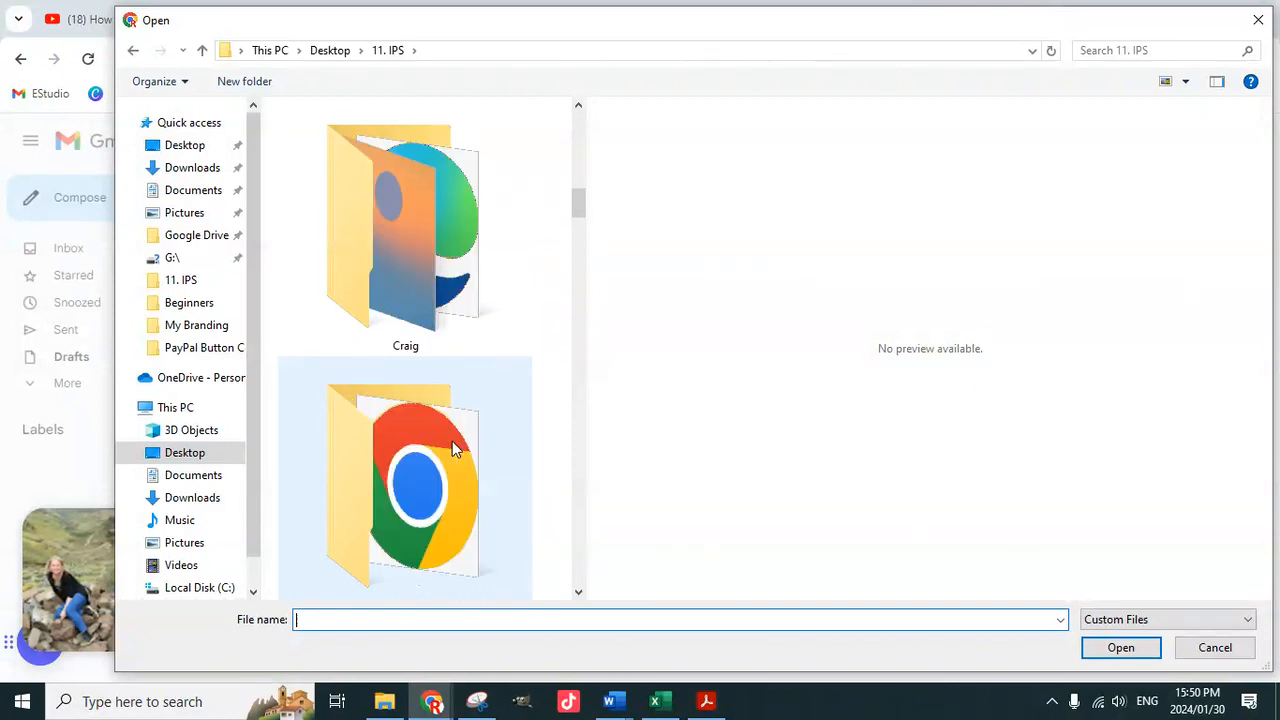
{"action": "scroll", "coordinate": [452, 442], "scroll_direction": "up", "scroll_amount": 3}
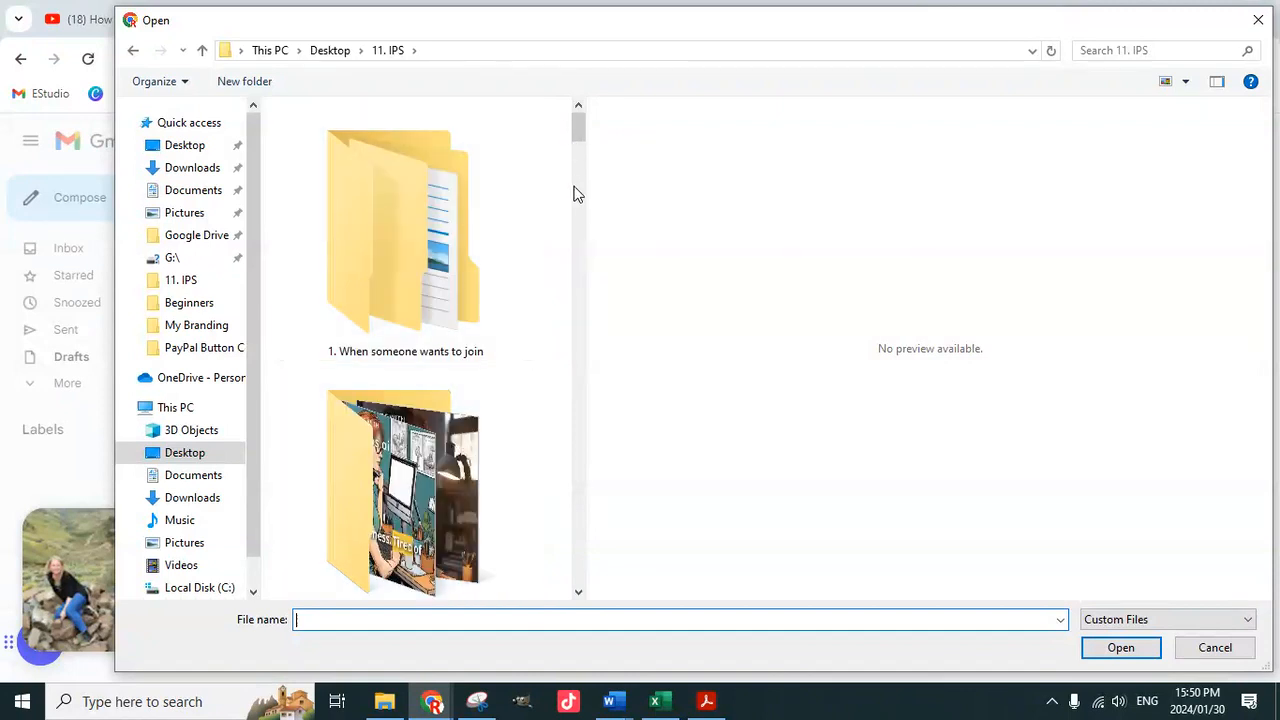
Open the My Branding folder and upload the Email Sig banner image
{"action": "left_click_drag", "start_coordinate": [587, 202], "coordinate": [1163, 202]}
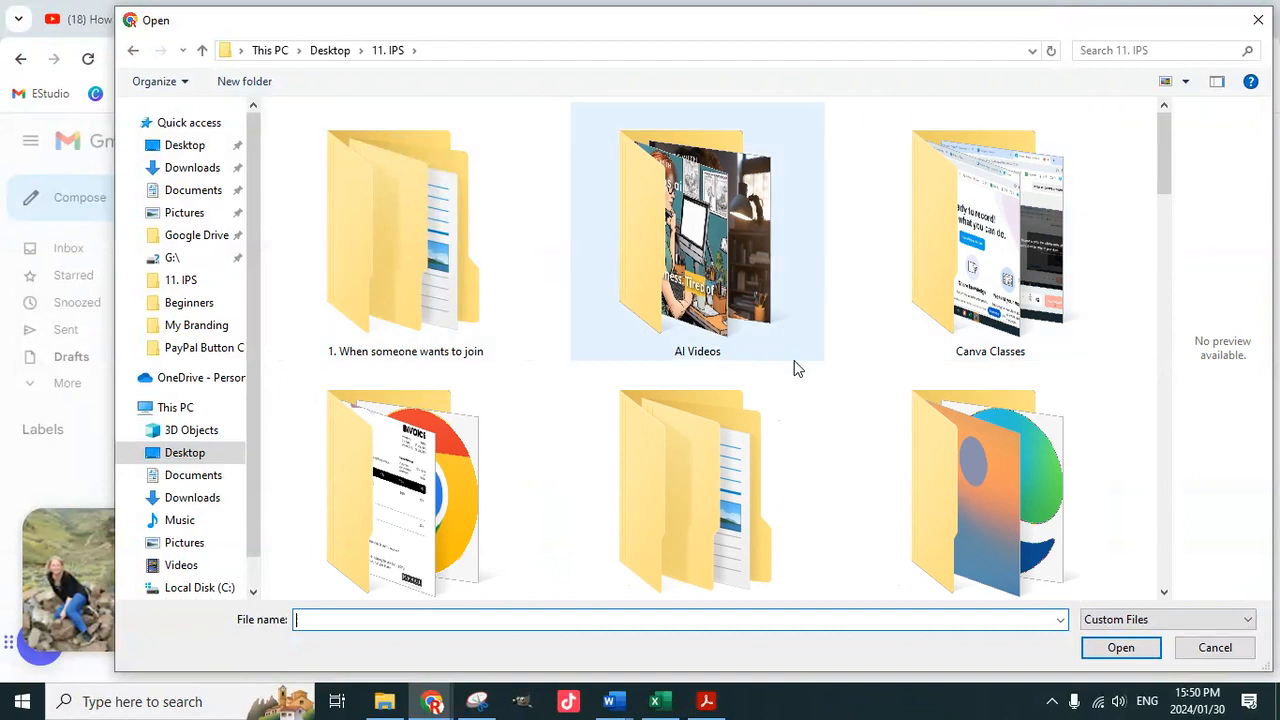
{"action": "scroll", "coordinate": [794, 369], "scroll_direction": "down", "scroll_amount": 3}
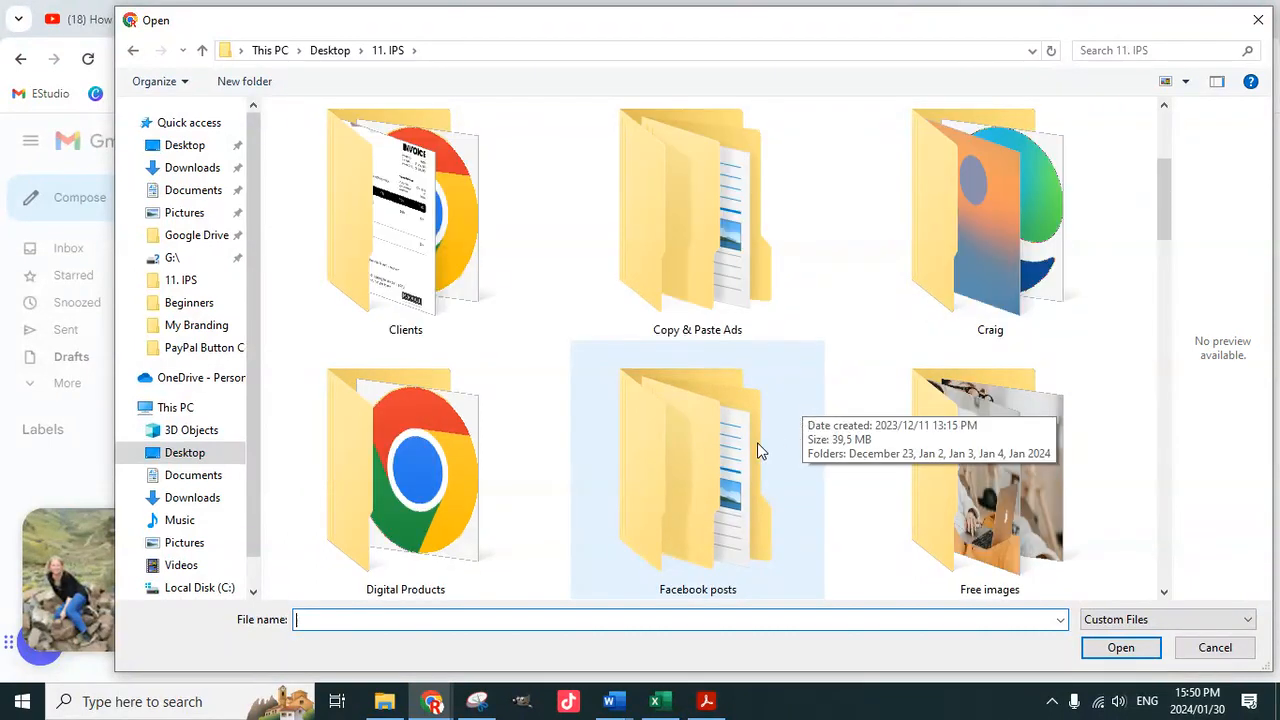
{"action": "scroll", "coordinate": [798, 450], "scroll_direction": "down", "scroll_amount": 3}
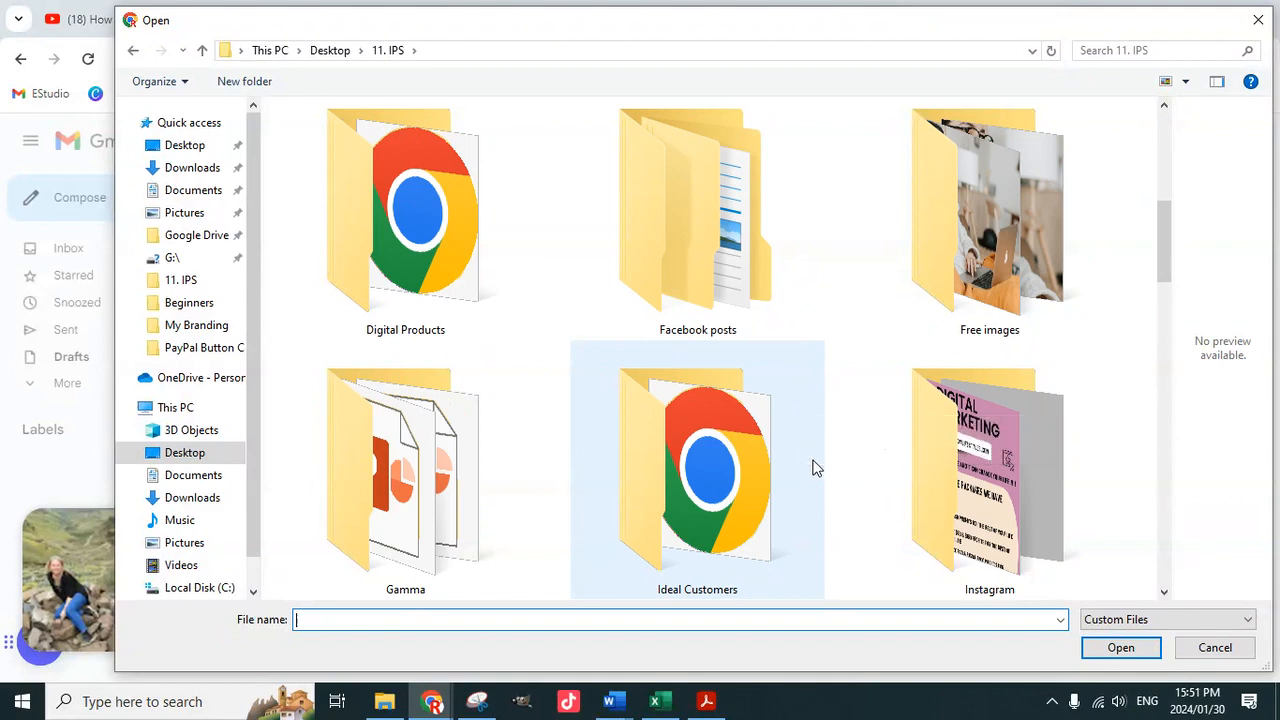
{"action": "scroll", "coordinate": [809, 485], "scroll_direction": "down", "scroll_amount": 3}
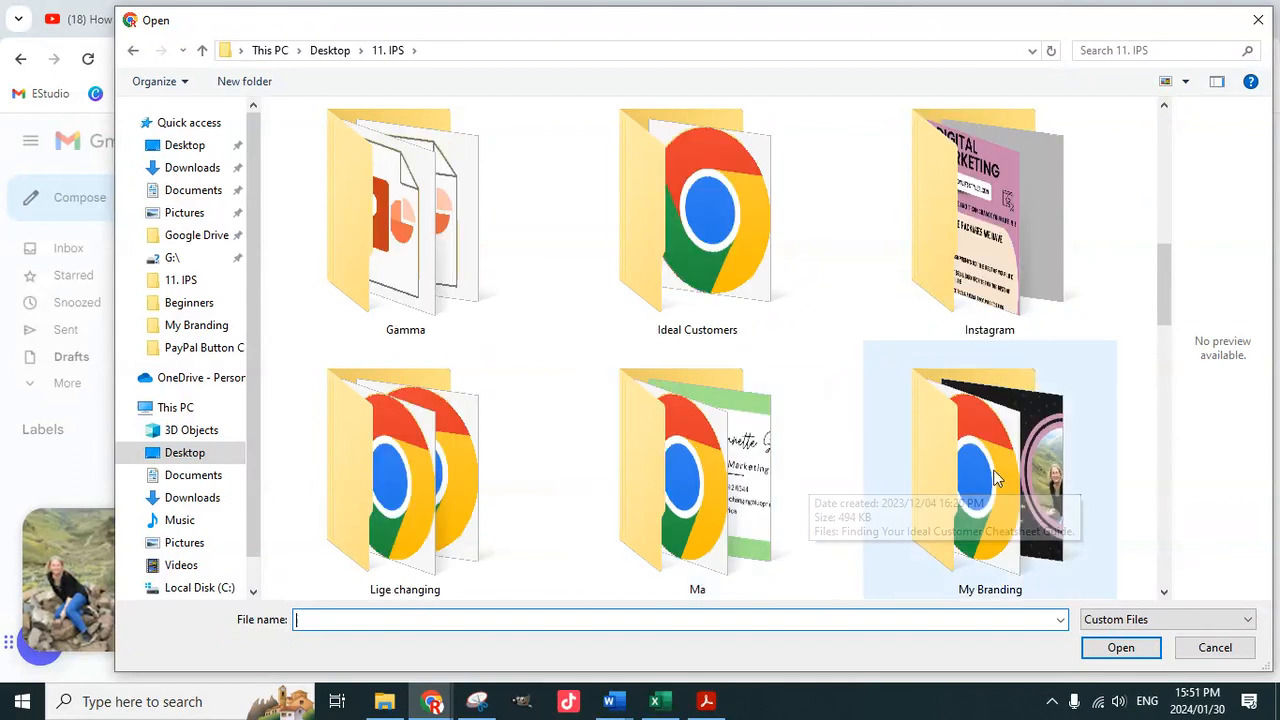
{"action": "double_click", "coordinate": [995, 465]}
{"action": "left_click", "coordinate": [526, 165]}
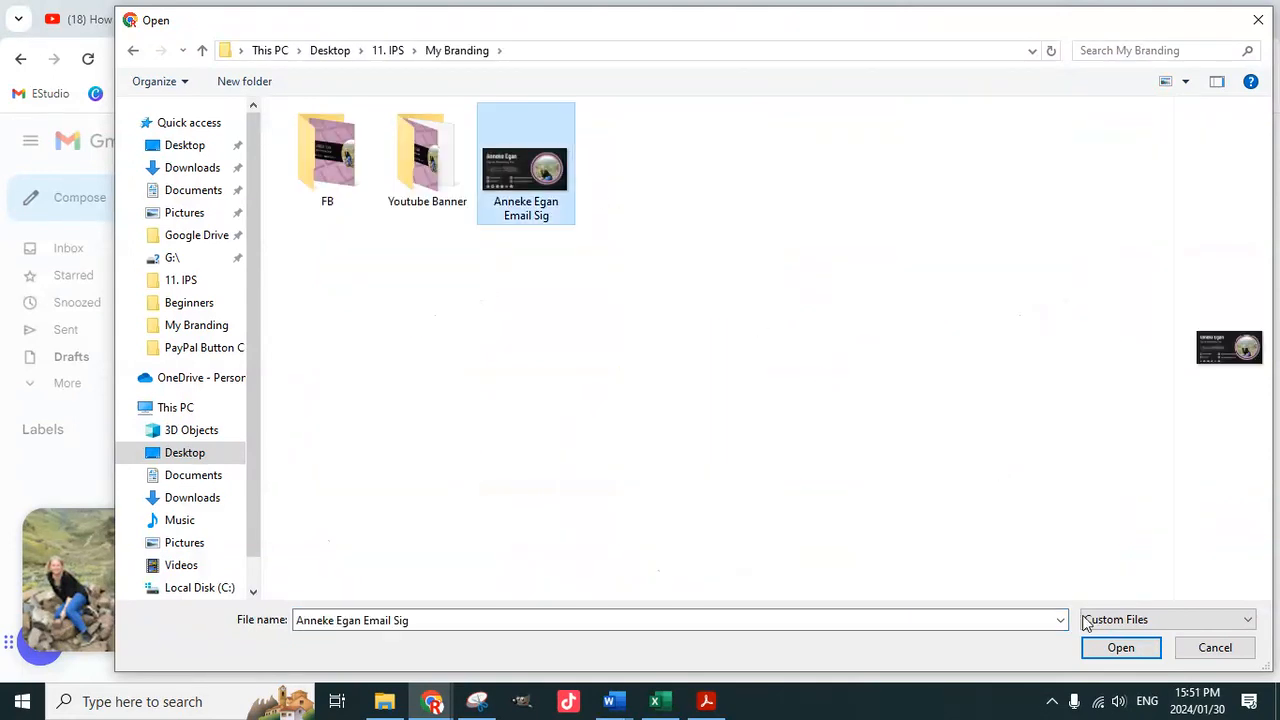
{"action": "left_click", "coordinate": [1143, 657]}
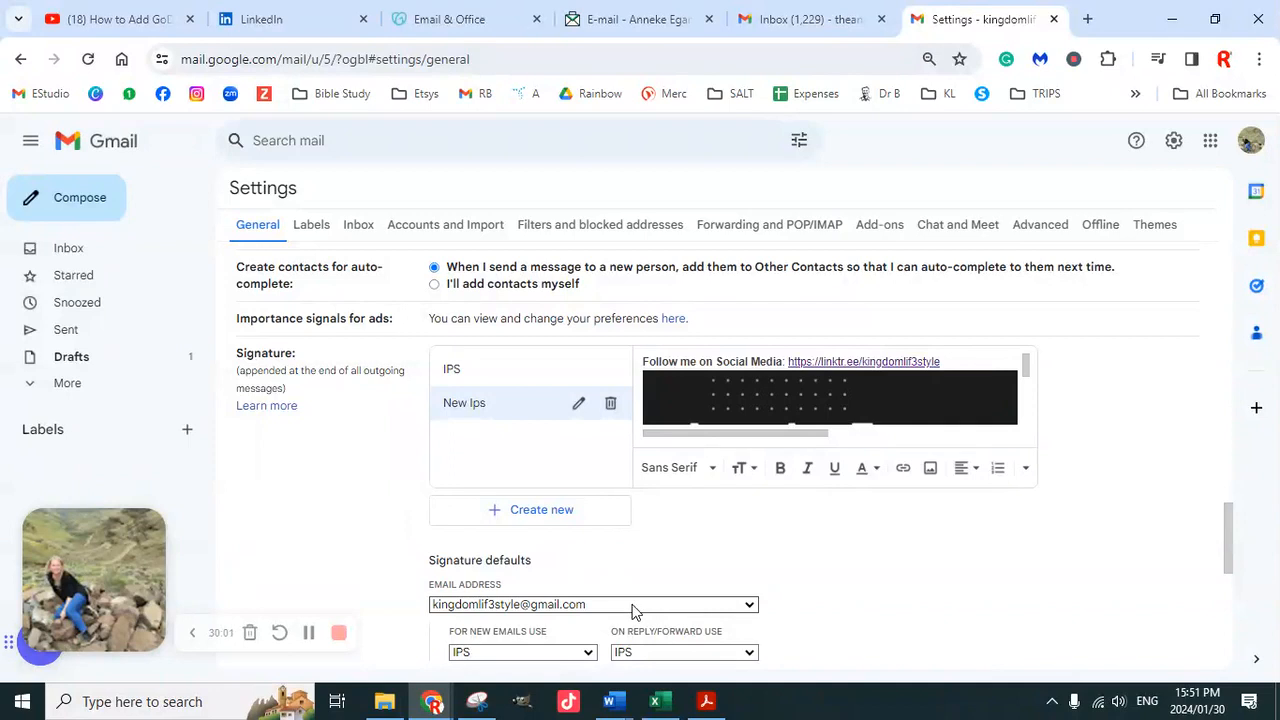
For the professional address, set New Ips as the signature for new emails and replies/forwards, and save
{"action": "scroll", "coordinate": [640, 560], "scroll_direction": "down", "scroll_amount": 4}
{"action": "left_click", "coordinate": [646, 418]}
{"action": "left_click", "coordinate": [546, 452]}
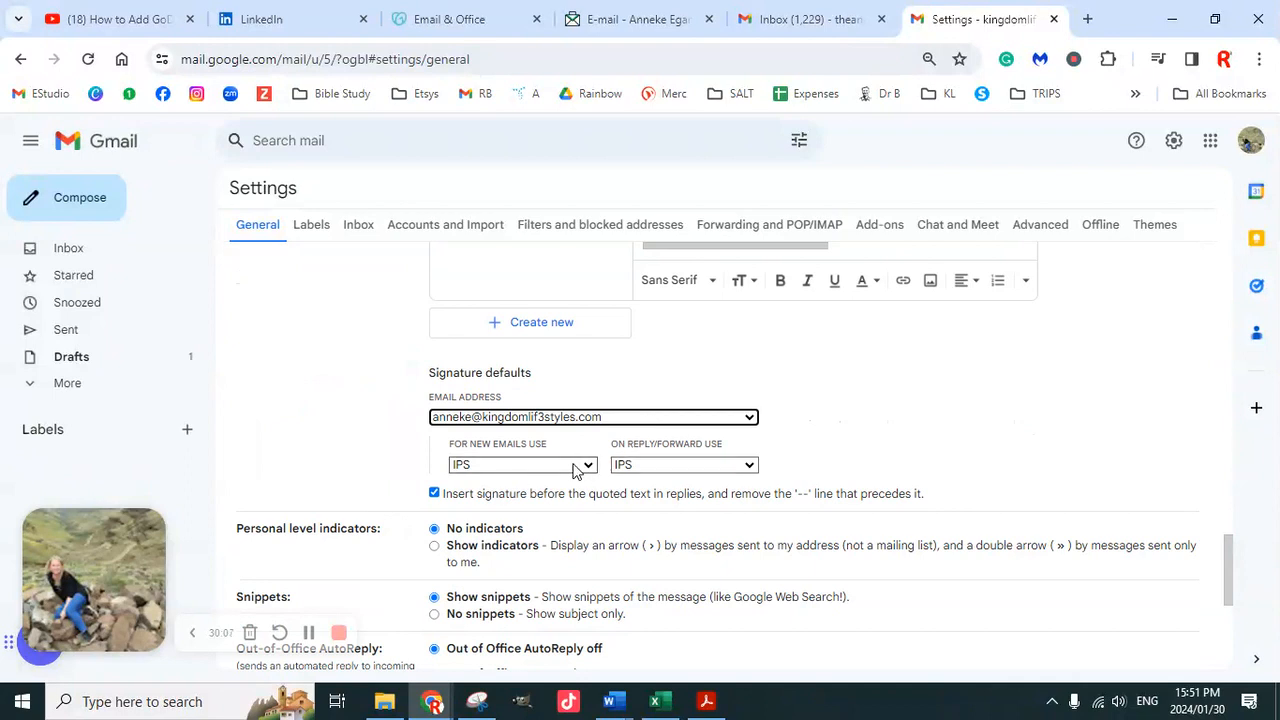
{"action": "left_click", "coordinate": [576, 466]}
{"action": "left_click", "coordinate": [524, 518]}
{"action": "left_click", "coordinate": [683, 465]}
{"action": "left_click", "coordinate": [655, 516]}
{"action": "scroll", "coordinate": [648, 487], "scroll_direction": "down", "scroll_amount": 5}
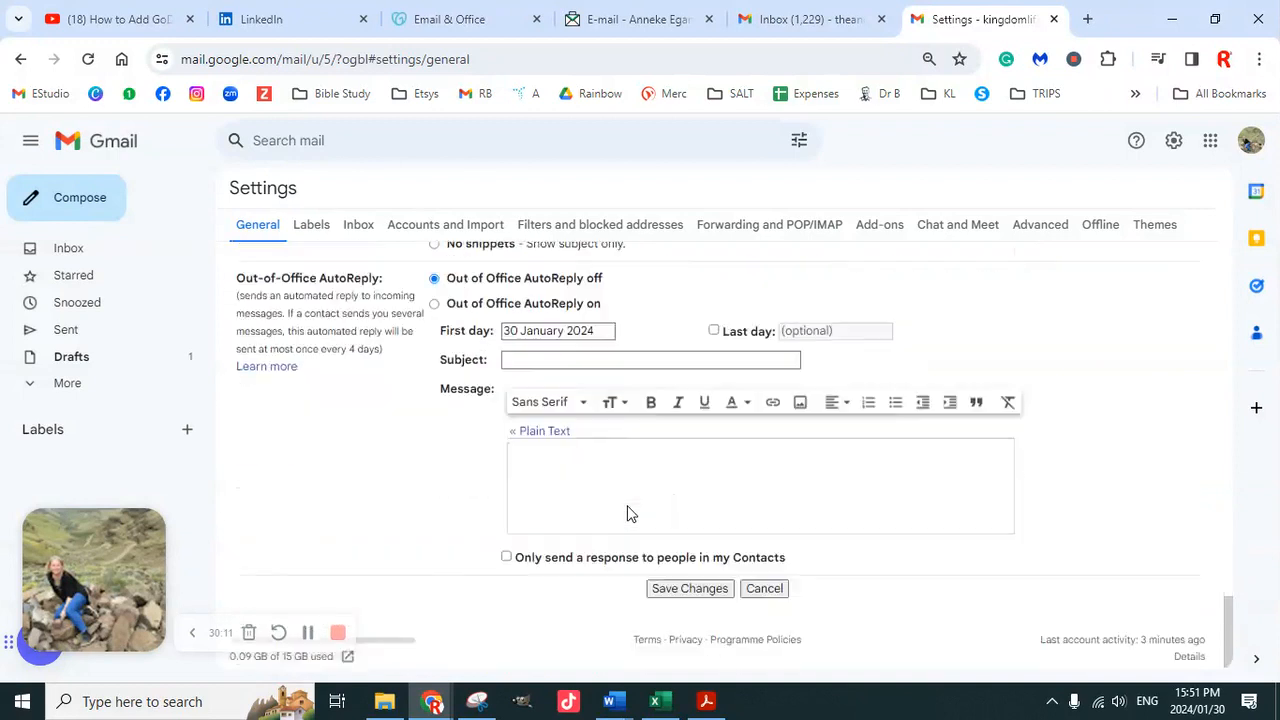
{"action": "left_click", "coordinate": [683, 580]}
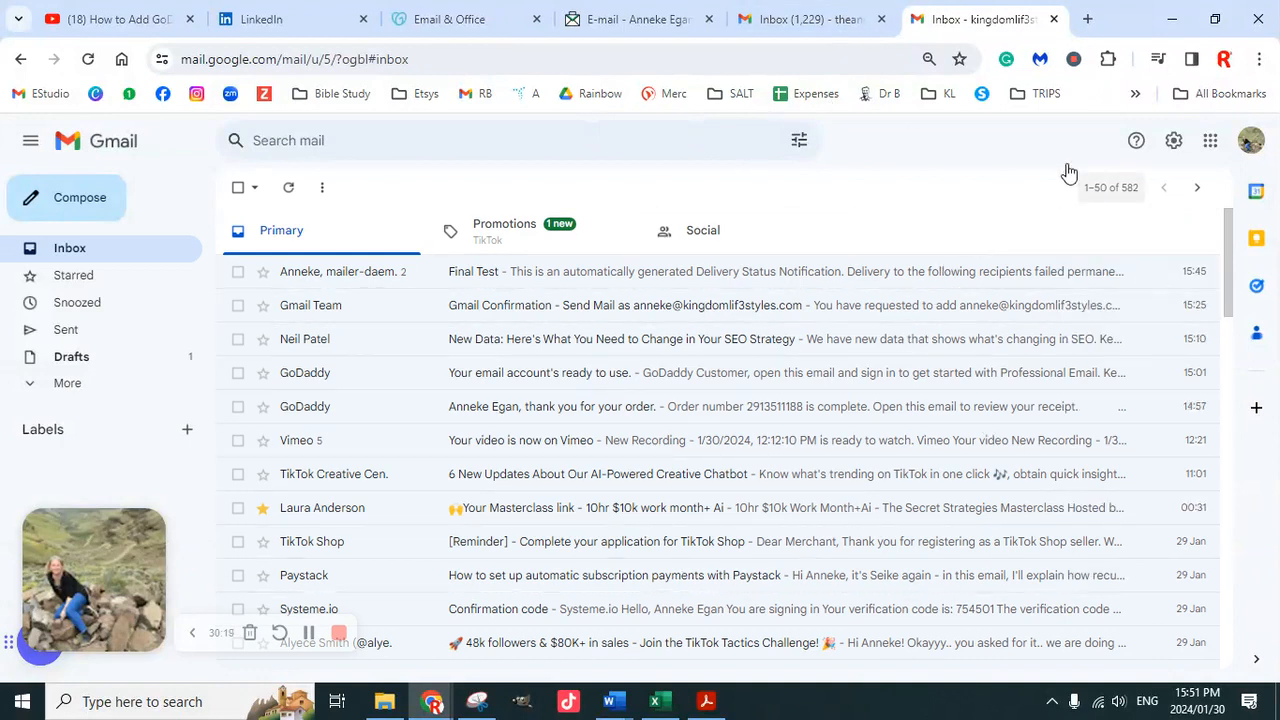
Send a 'really final' test email to the other Gmail account's address
{"action": "left_click", "coordinate": [65, 218]}
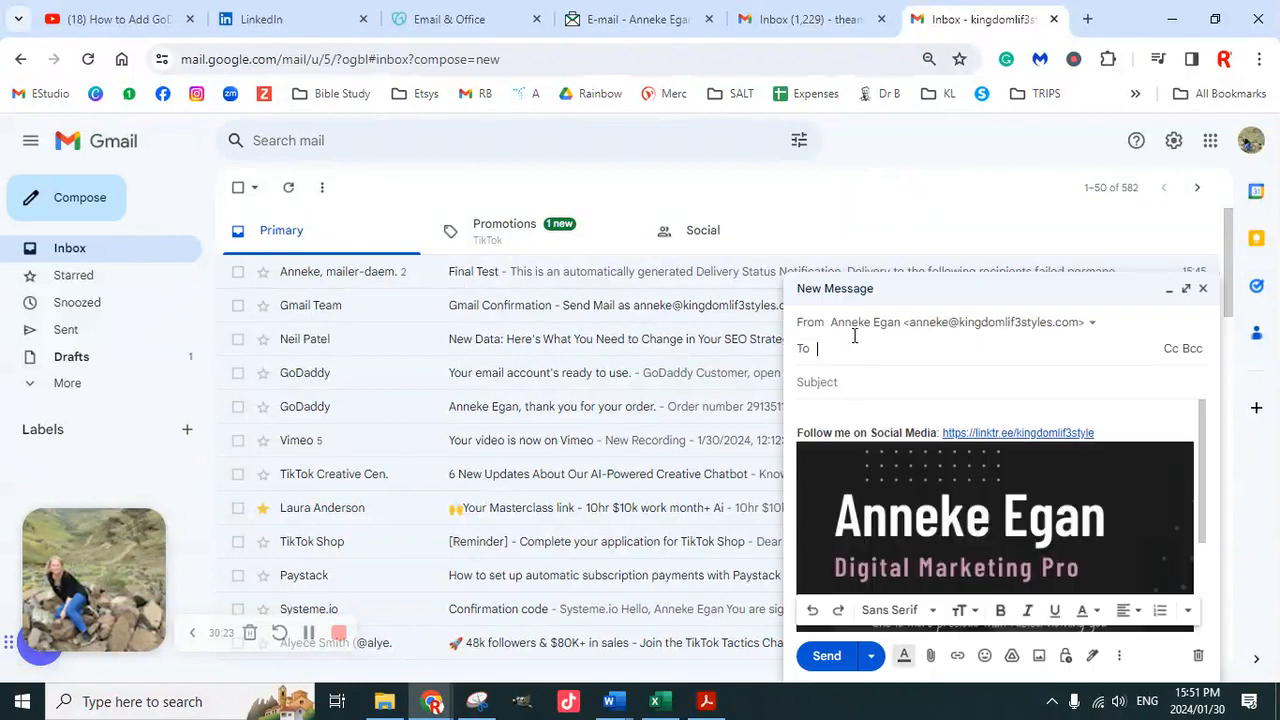
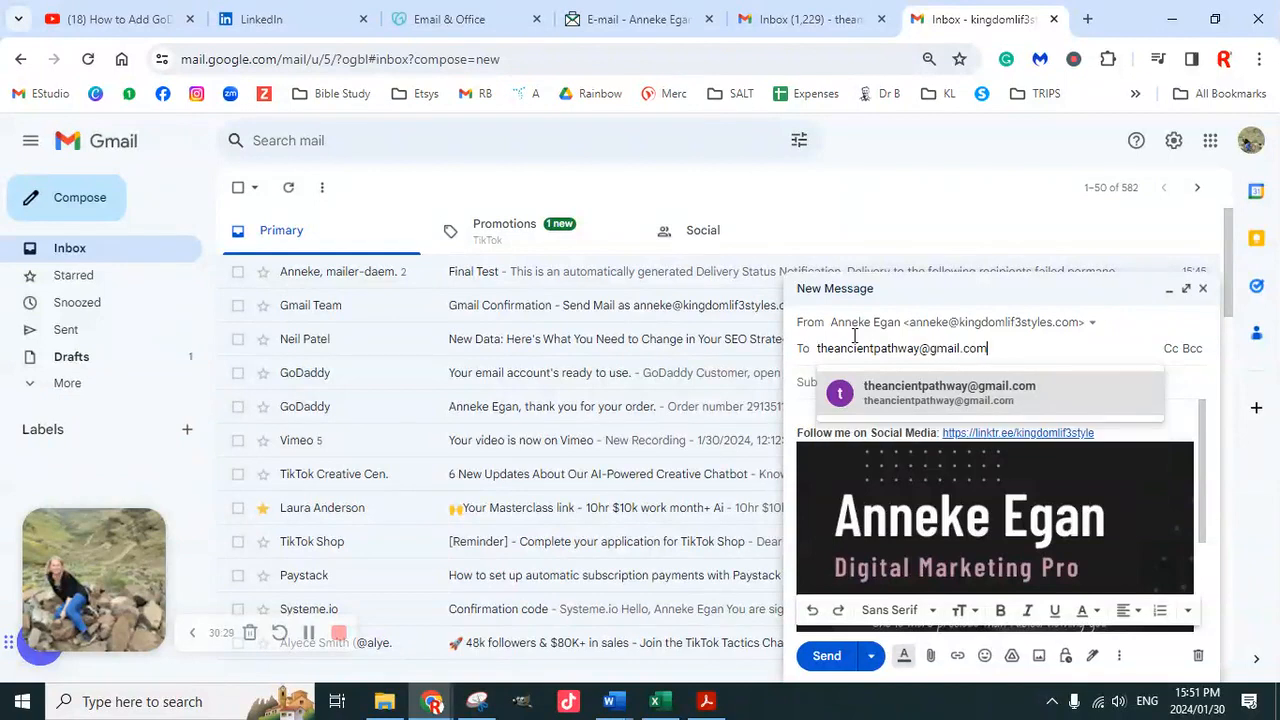
{"action": "left_click", "coordinate": [975, 400]}
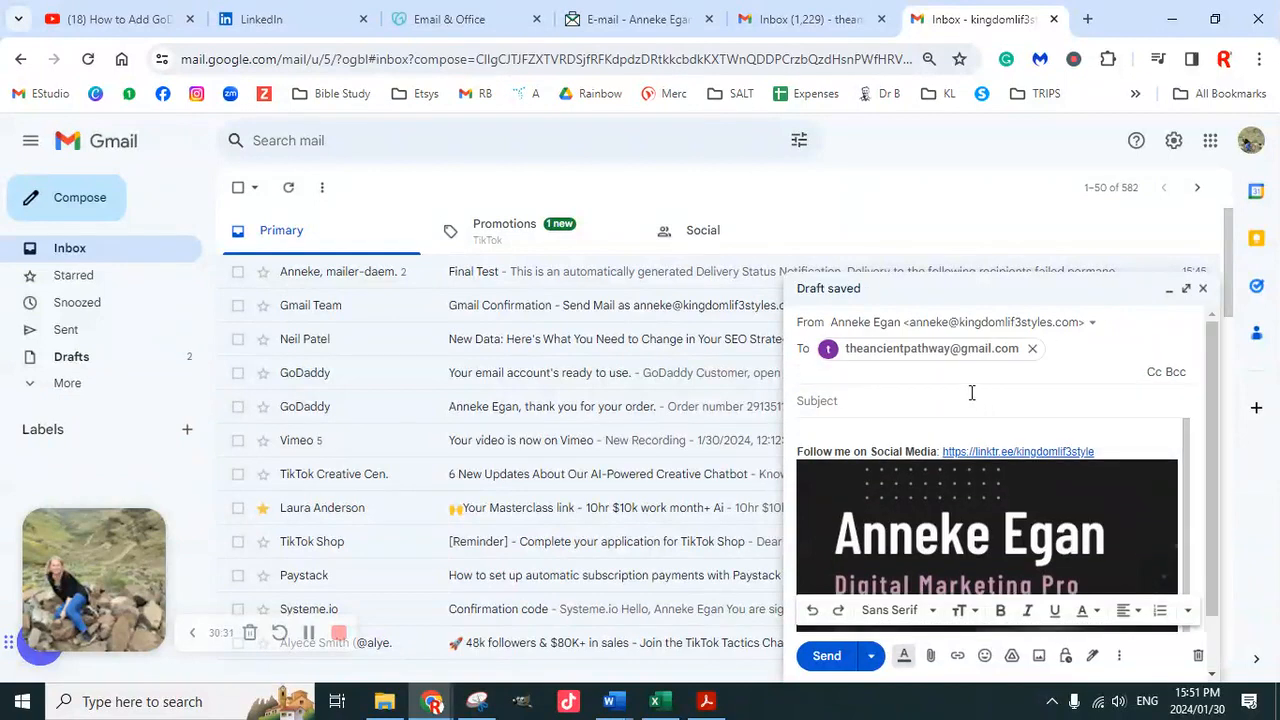
{"action": "left_click", "coordinate": [855, 401]}
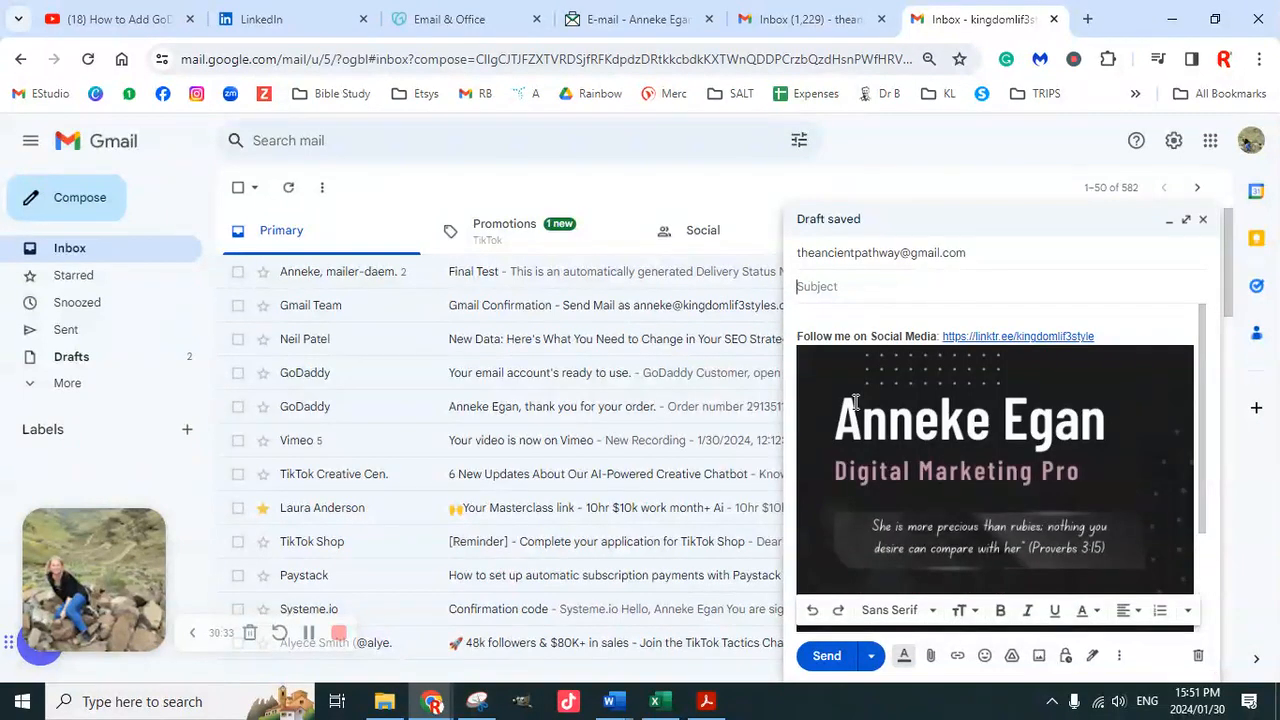
{"action": "type", "text": "really final"}
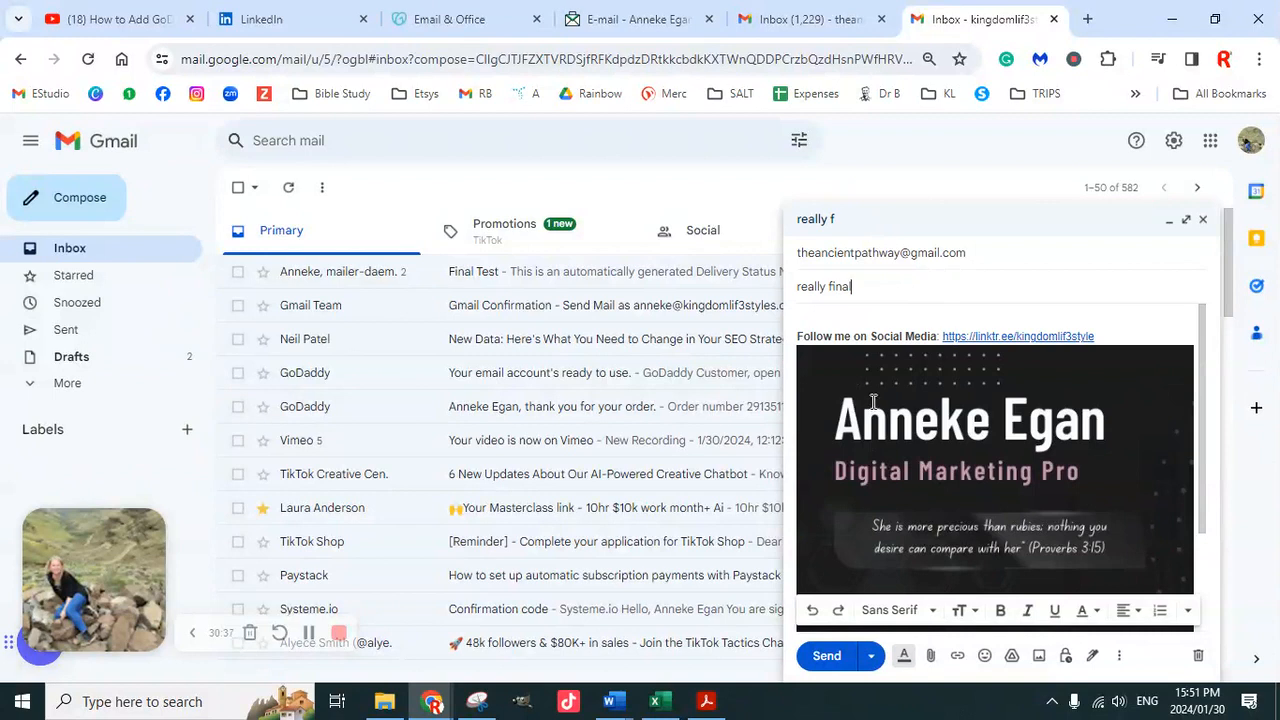
{"action": "left_click", "coordinate": [827, 657]}
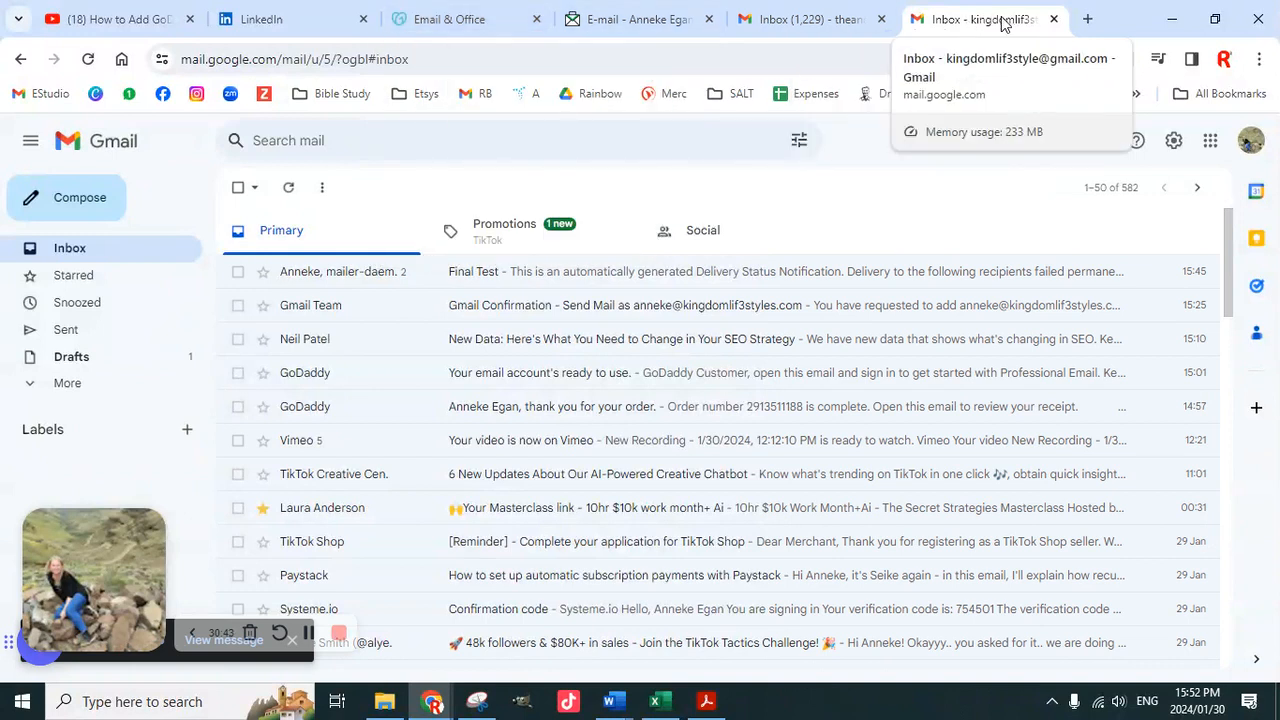
In the receiving account, check the 'really final' email shows the New Ips banner signature, then return to the business inbox
{"action": "left_click", "coordinate": [821, 25]}
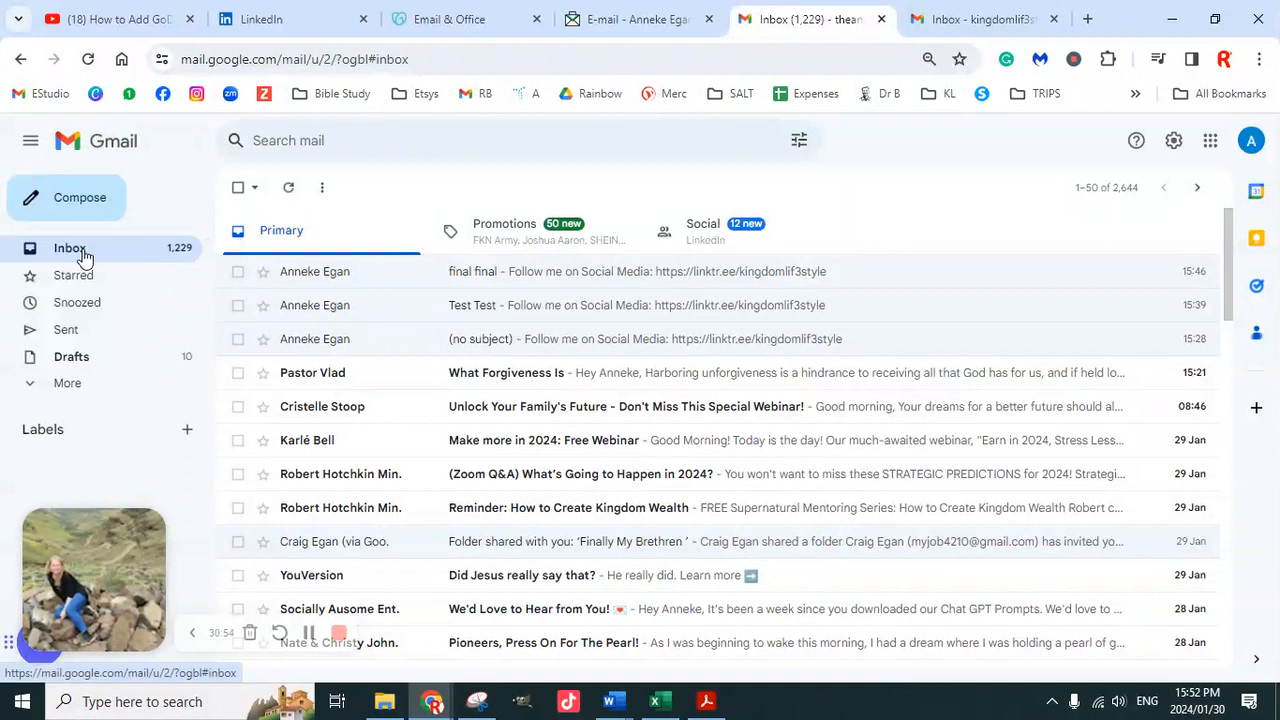
{"action": "scroll", "coordinate": [443, 400], "scroll_direction": "down", "scroll_amount": 5}
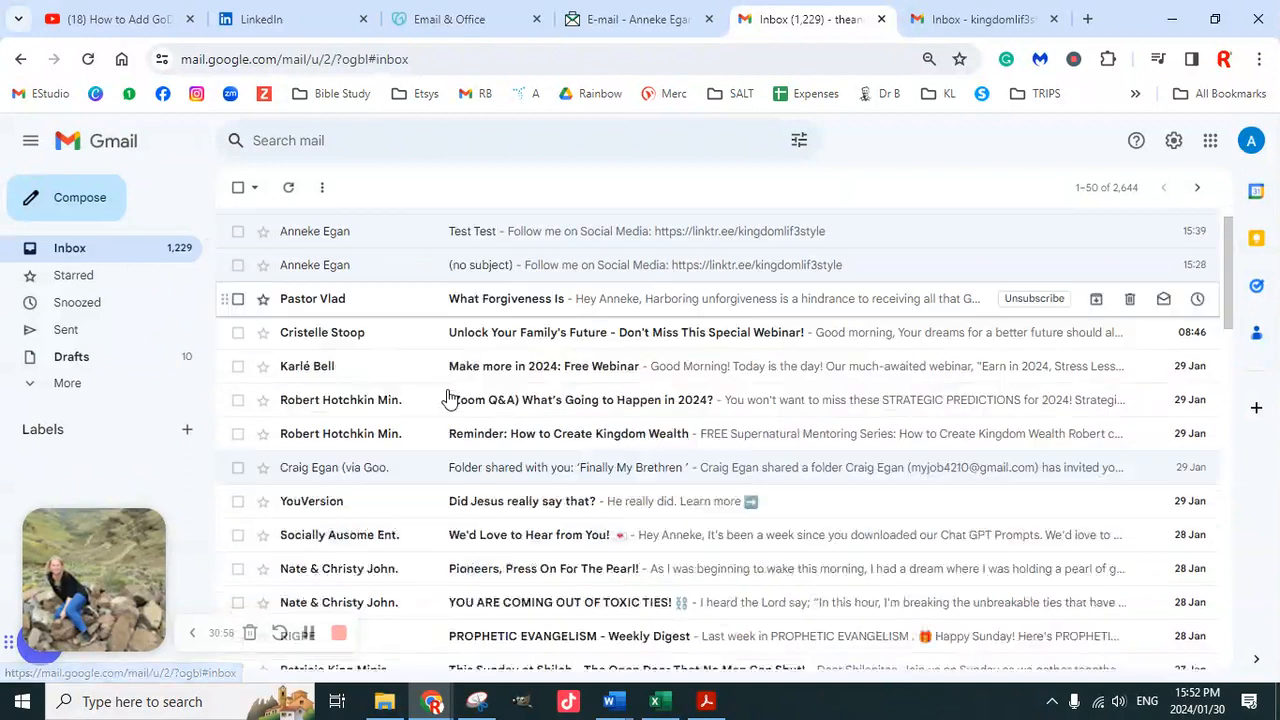
{"action": "scroll", "coordinate": [448, 400], "scroll_direction": "up", "scroll_amount": 5}
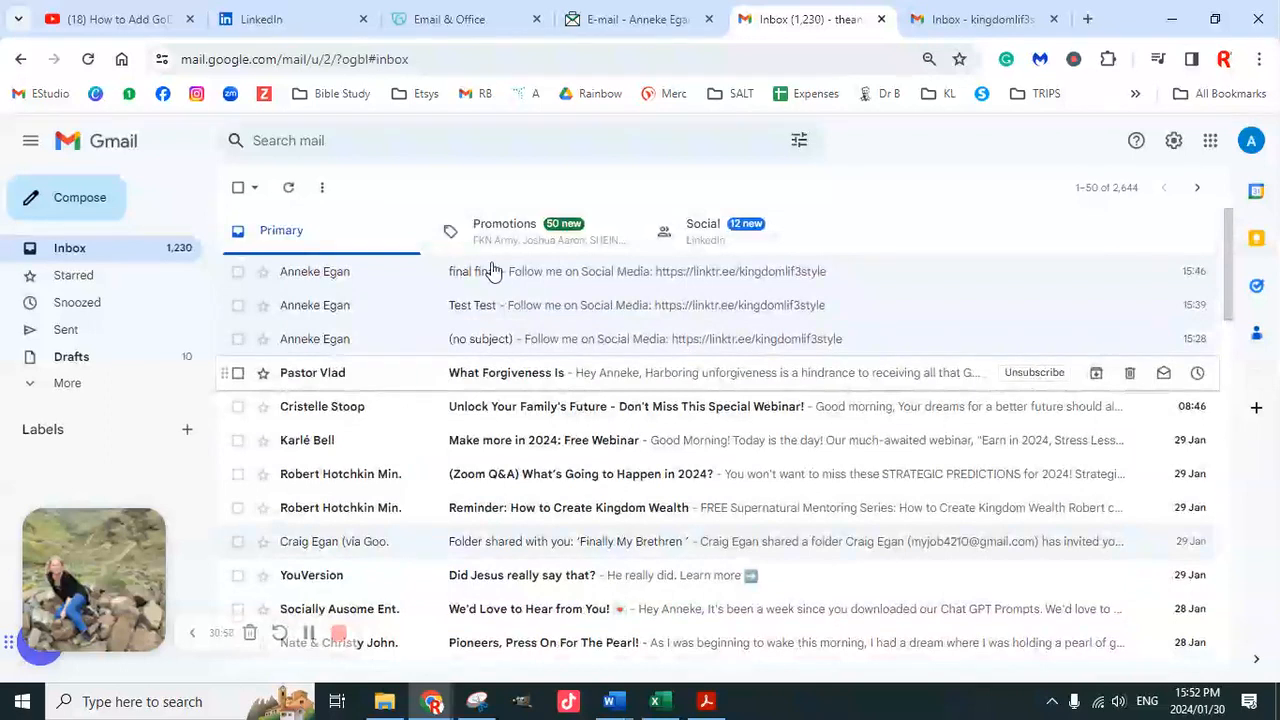
{"action": "left_click", "coordinate": [317, 275]}
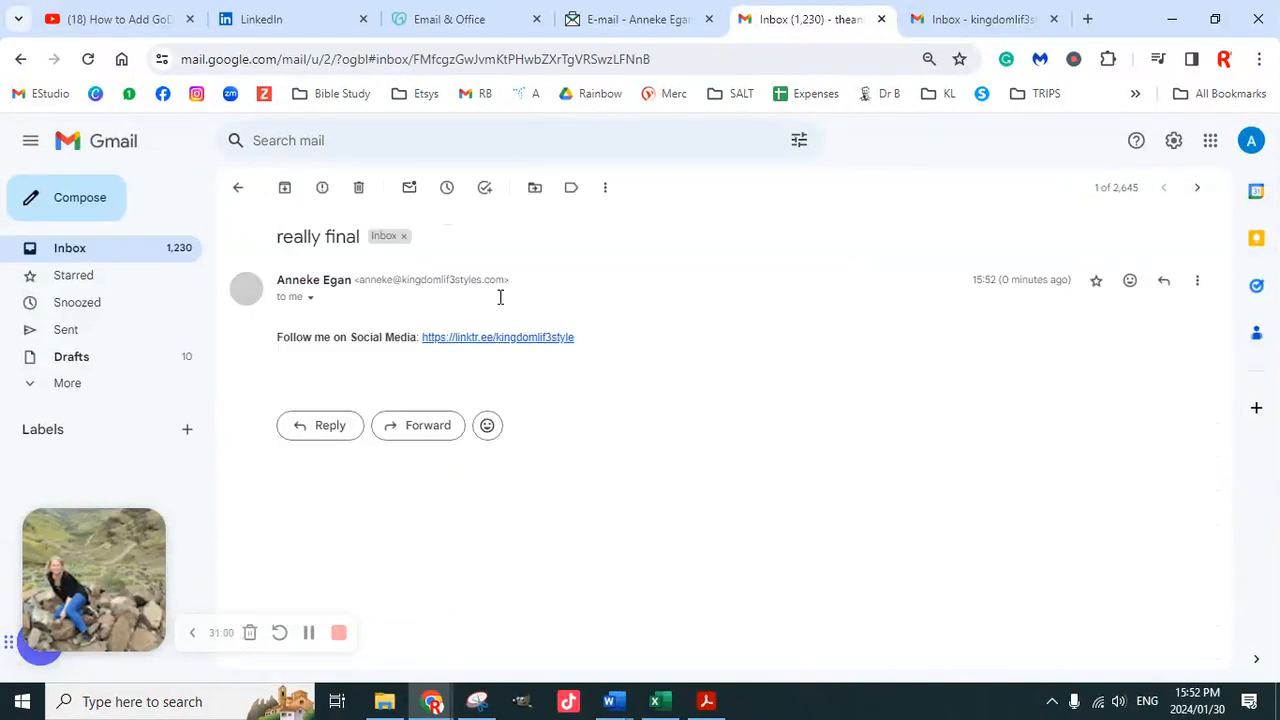
{"action": "scroll", "coordinate": [610, 416], "scroll_direction": "down", "scroll_amount": 3}
{"action": "scroll", "coordinate": [617, 420], "scroll_direction": "up", "scroll_amount": 3}
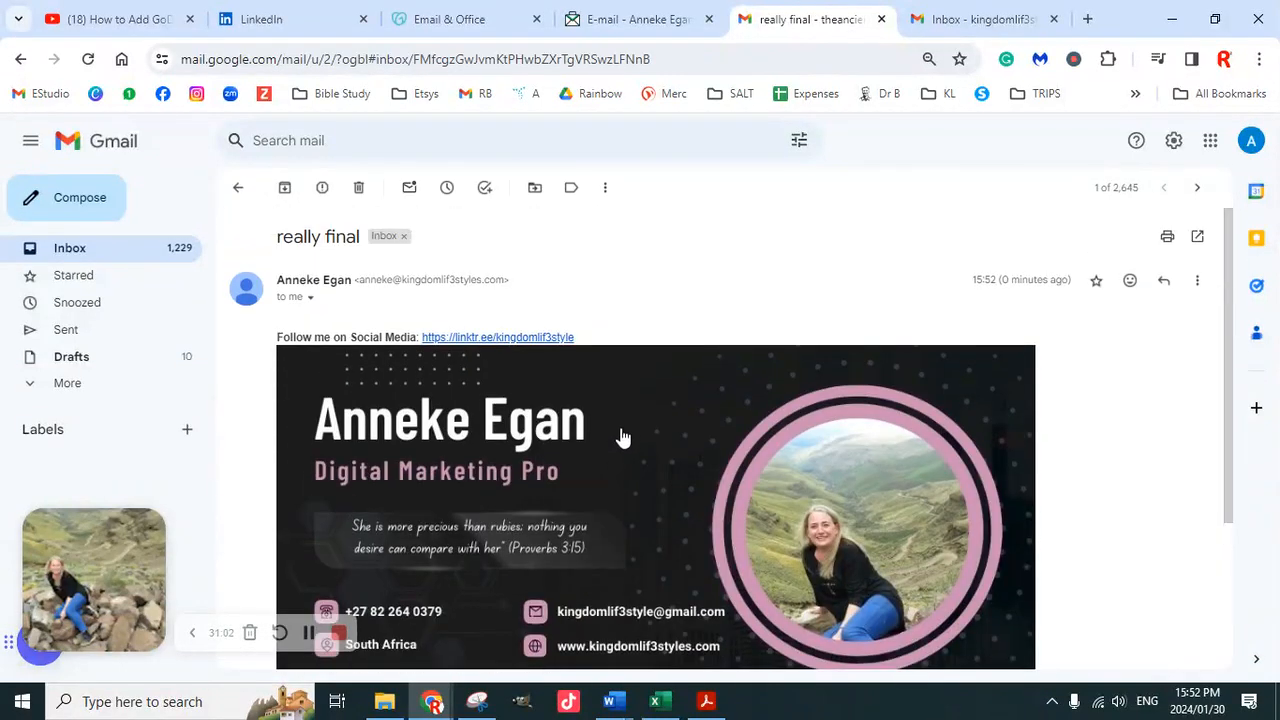
{"action": "scroll", "coordinate": [722, 508], "scroll_direction": "down", "scroll_amount": 3}
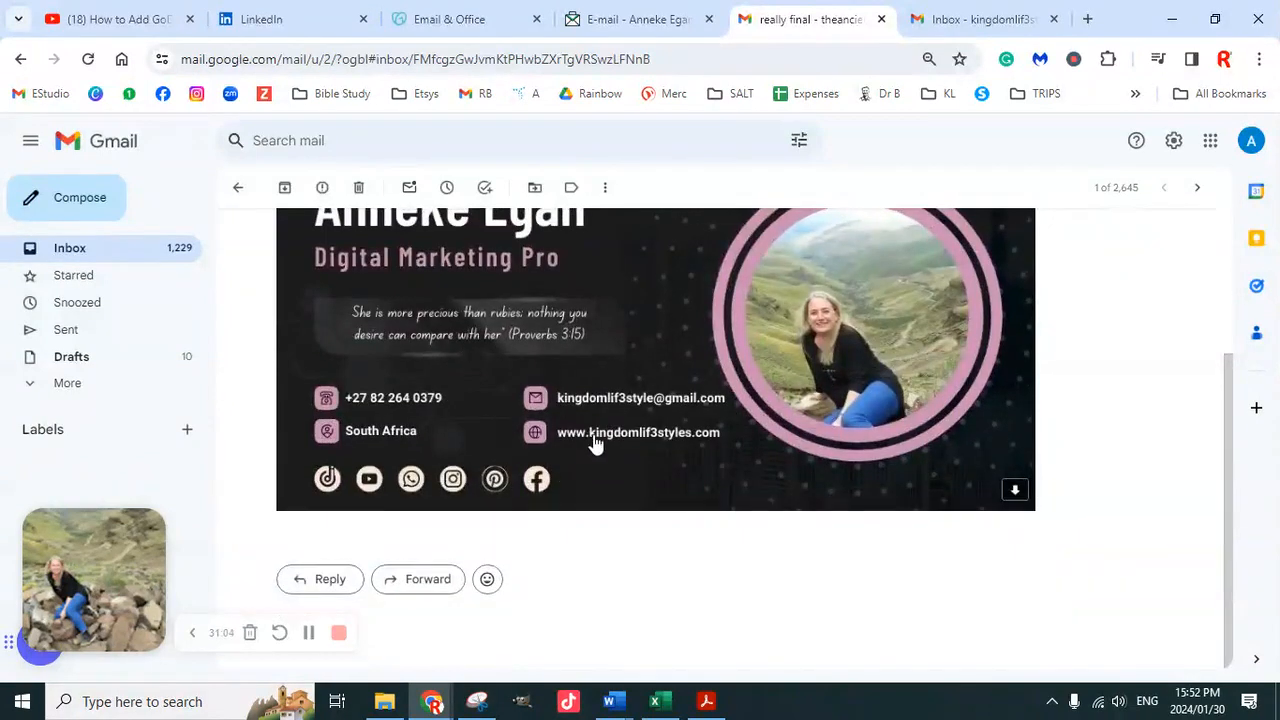
{"action": "scroll", "coordinate": [594, 443], "scroll_direction": "up", "scroll_amount": 3}
{"action": "left_click", "coordinate": [993, 22]}
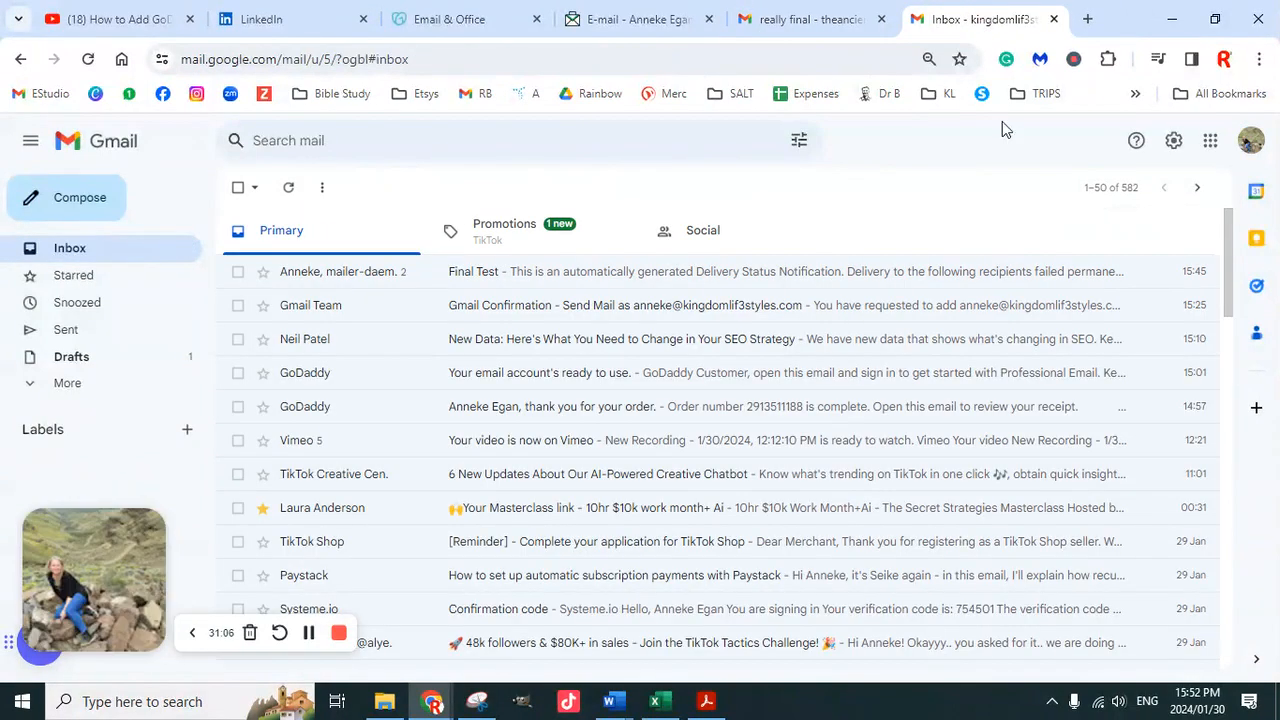